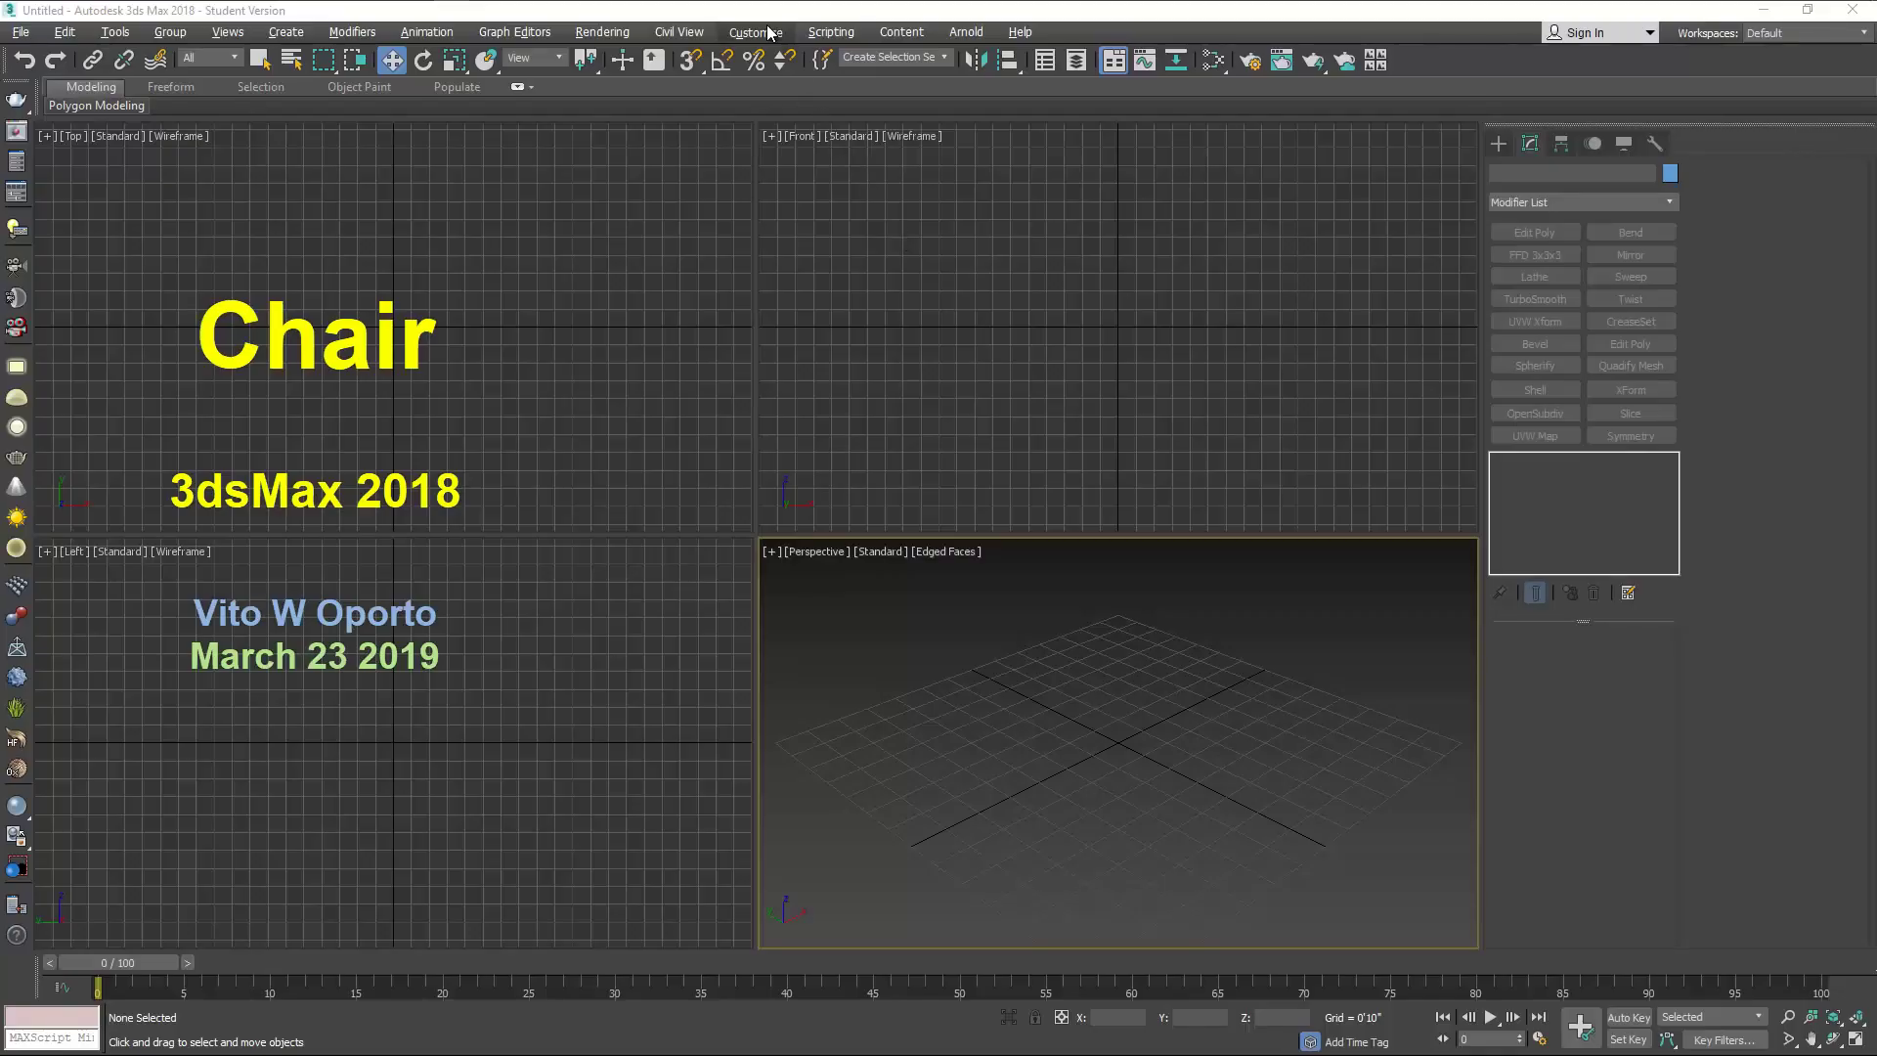
Set display units to US Standard feet with fractional inches and the system unit to 1 inch.
click(756, 33)
click(774, 287)
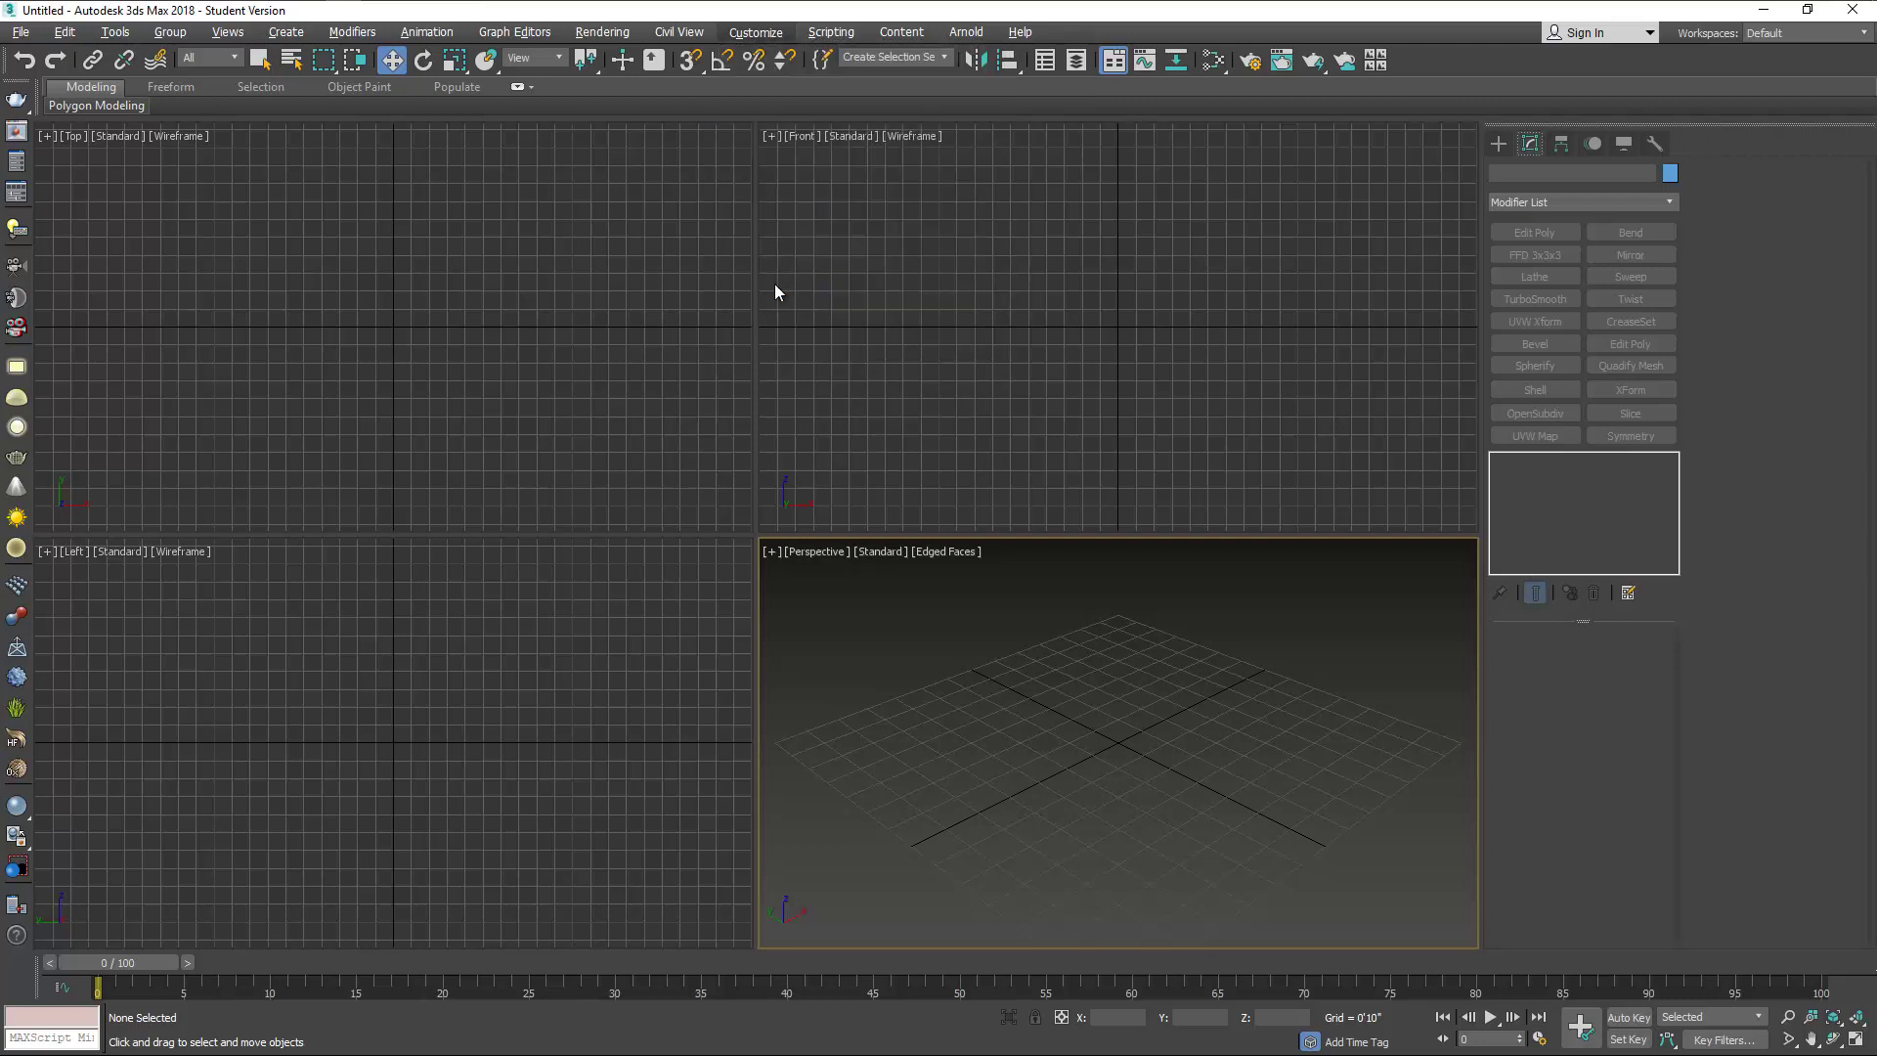
click(887, 376)
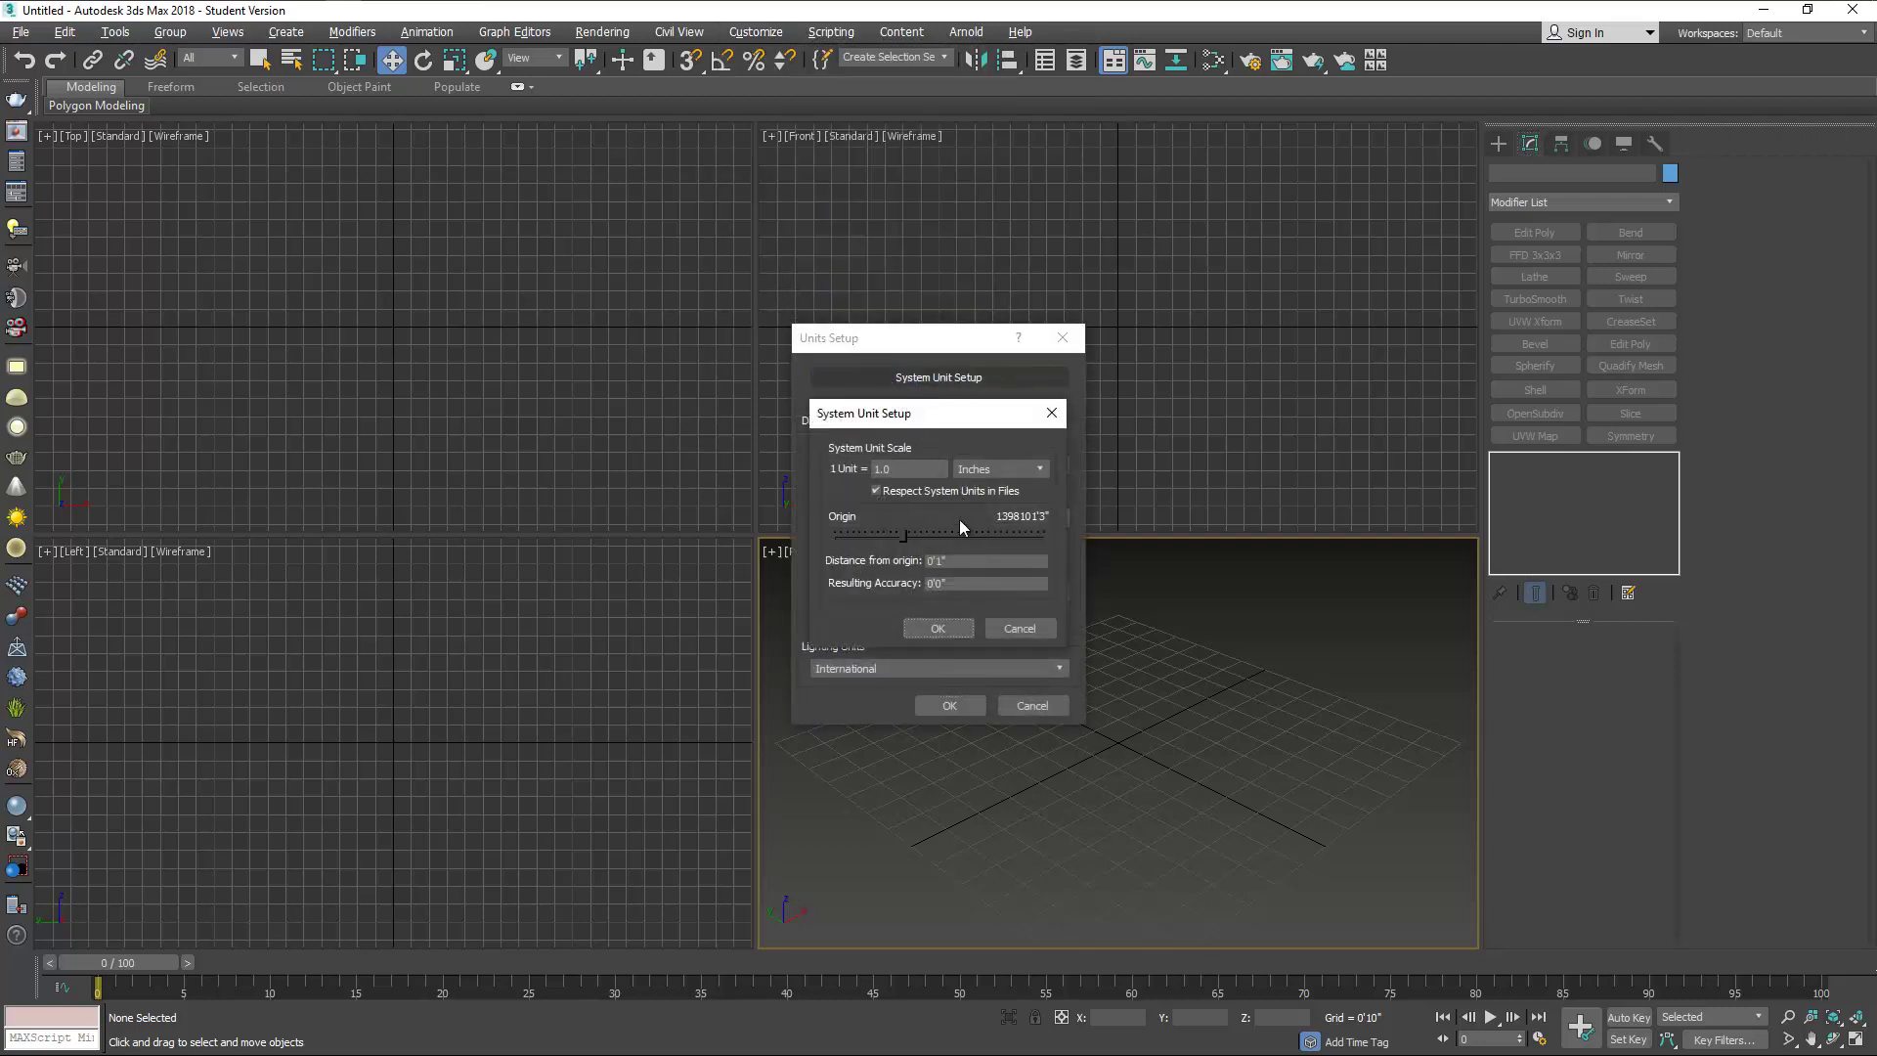
click(938, 628)
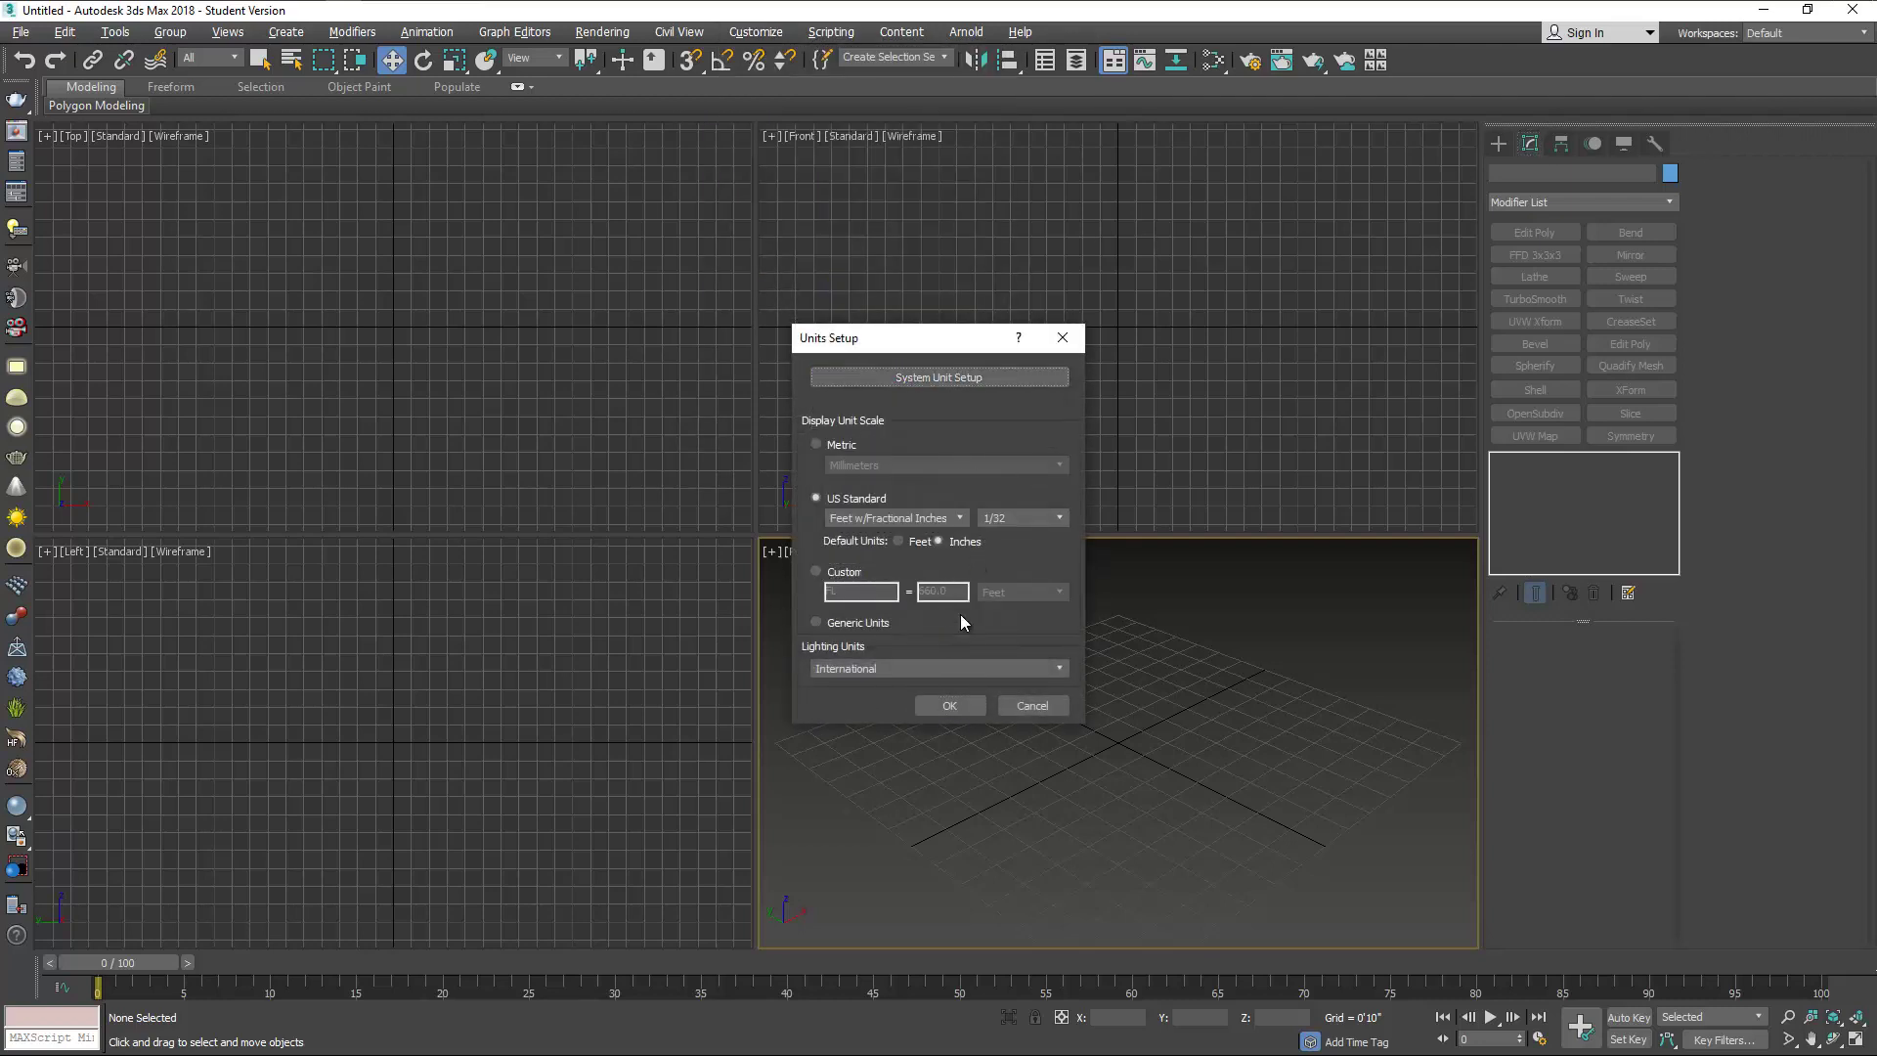
click(949, 705)
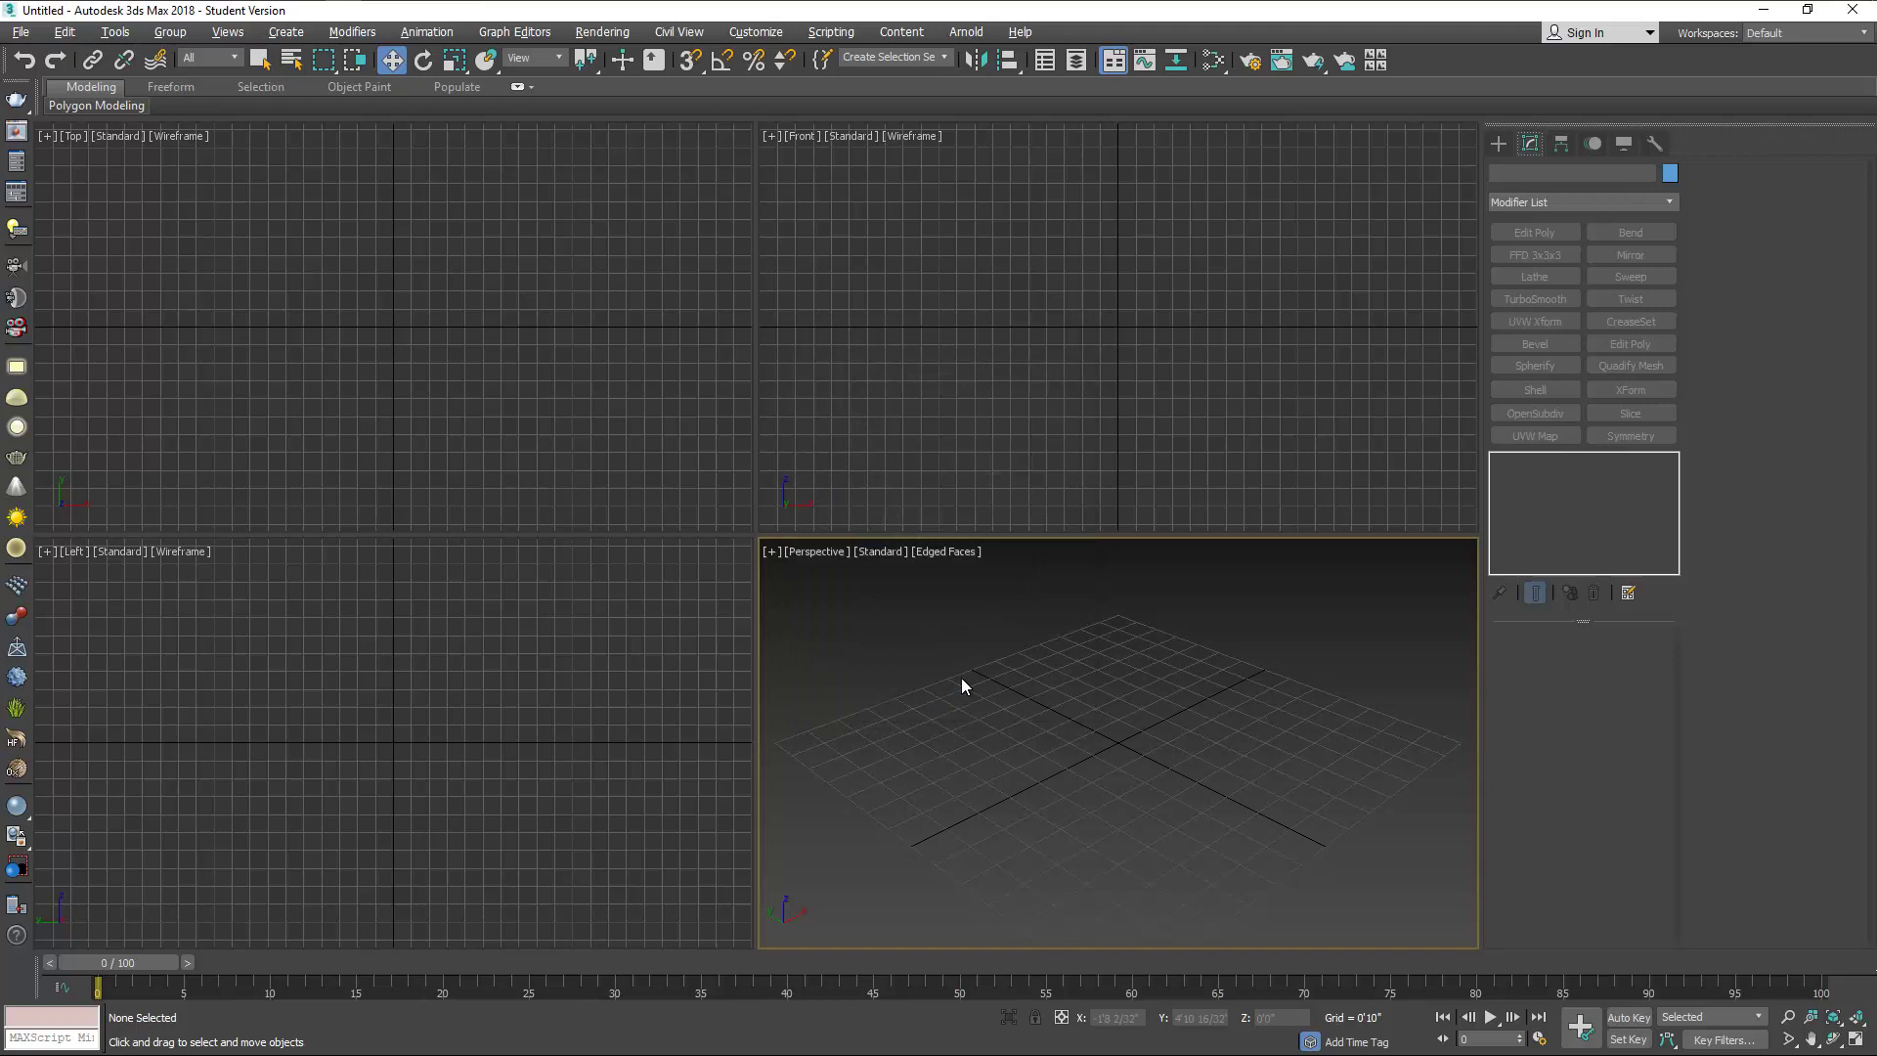
Create a 1.25 x 1.25 x 39-inch box by keyboard entry.
click(1497, 145)
click(1525, 262)
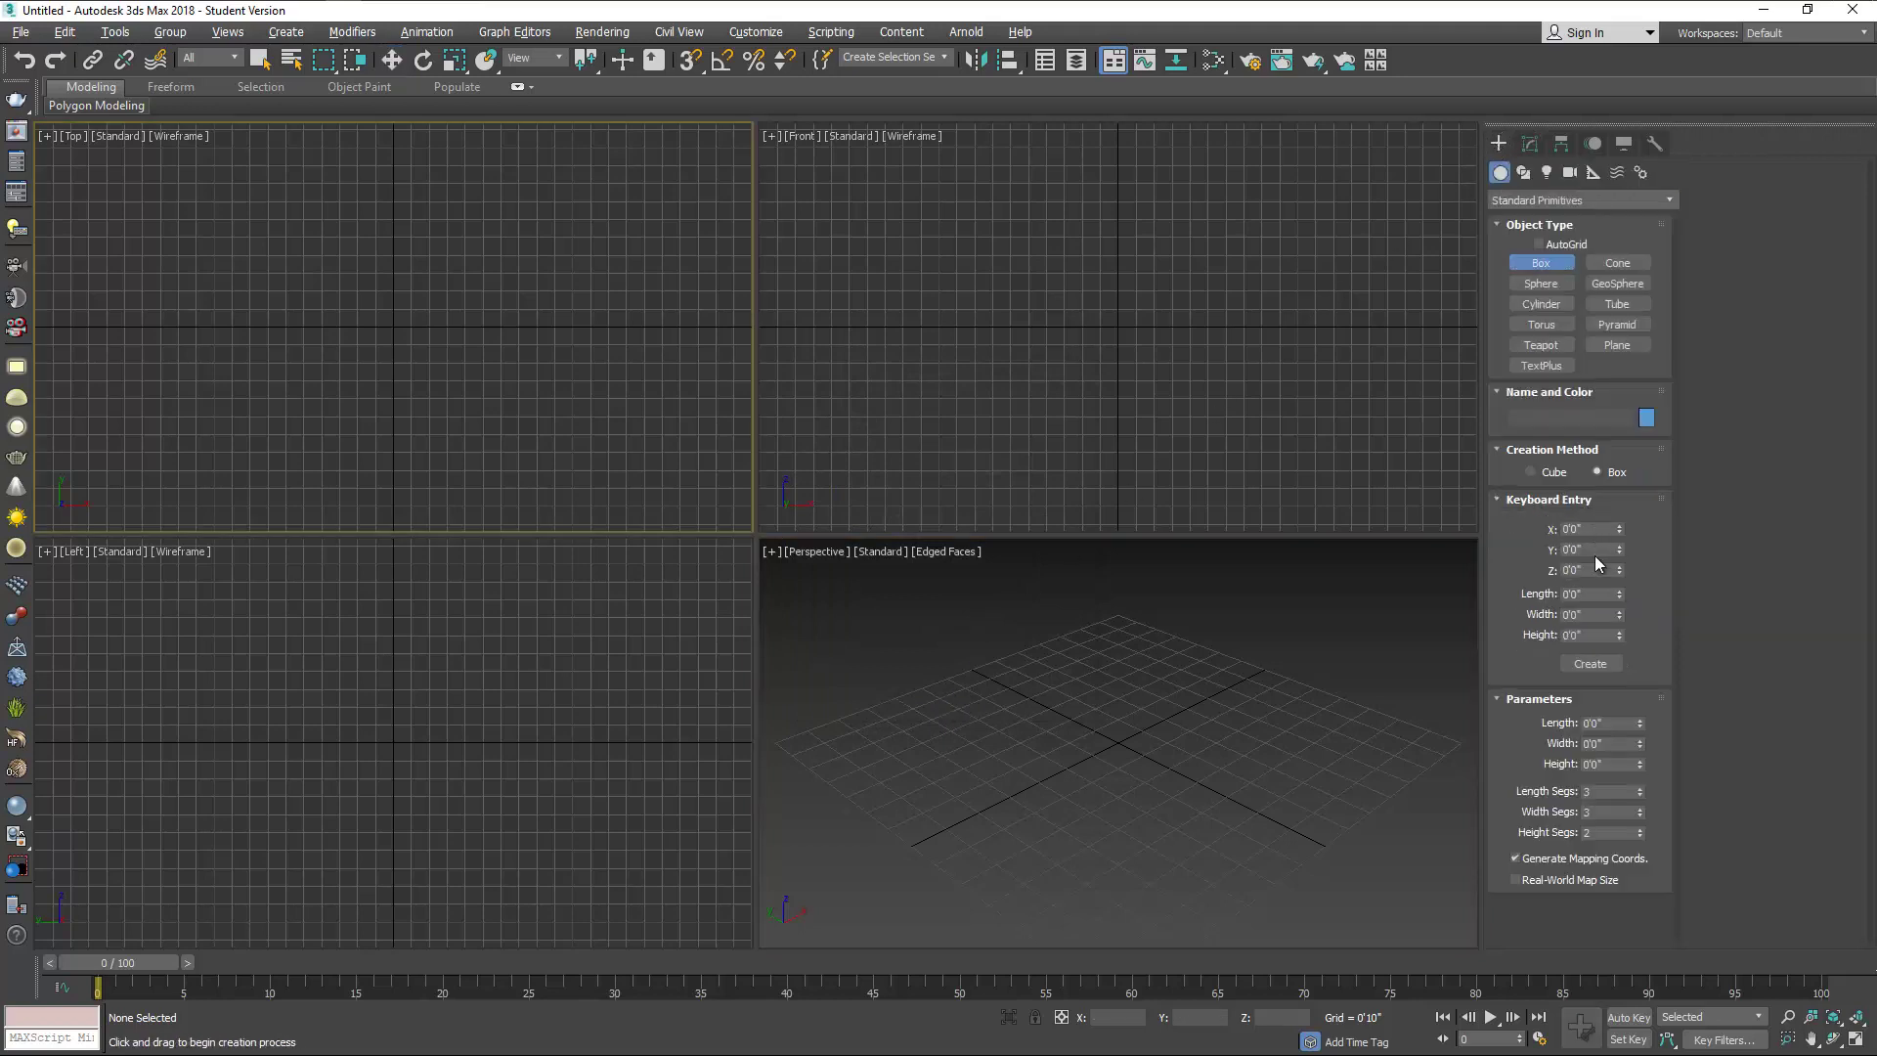
click(1570, 594)
text(1.25)
key(Tab)
text(1.25)
key(Tab)
click(1598, 667)
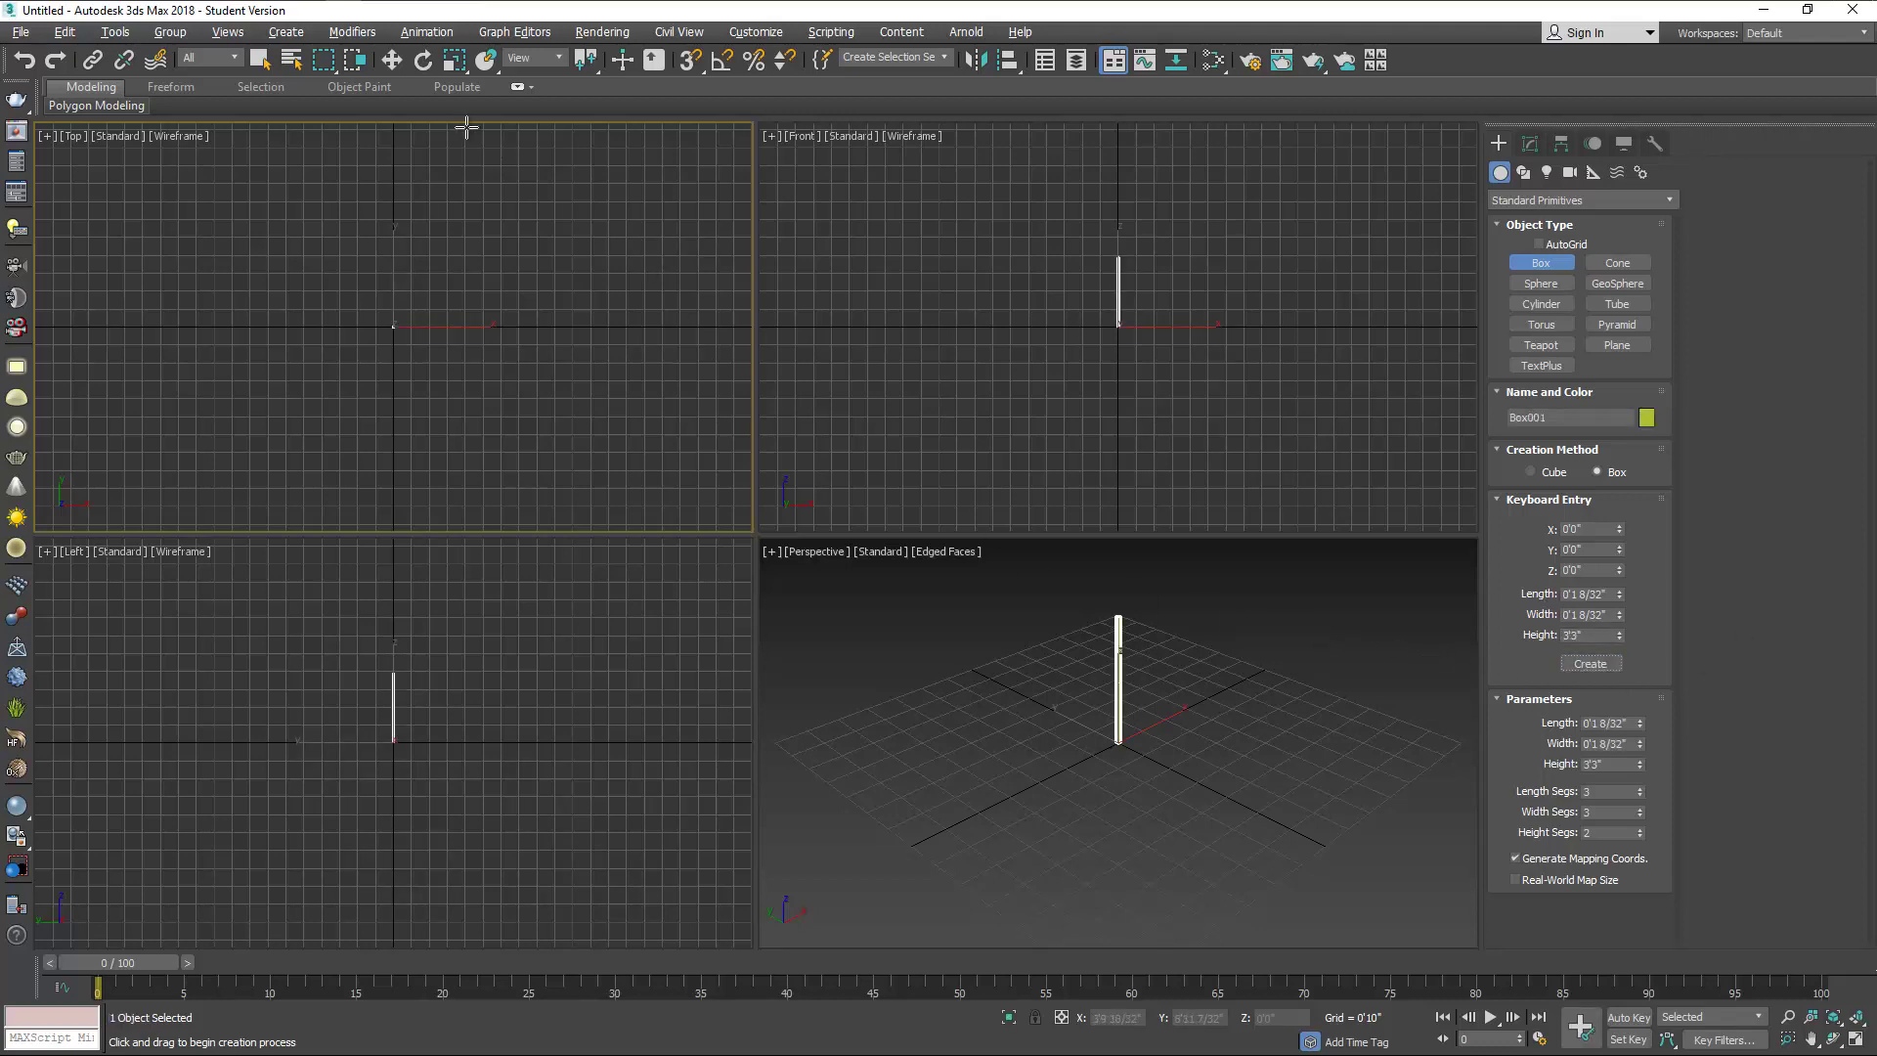
Zoom extents on the box and set its Height Segs to 3 in the Modify panel.
click(394, 65)
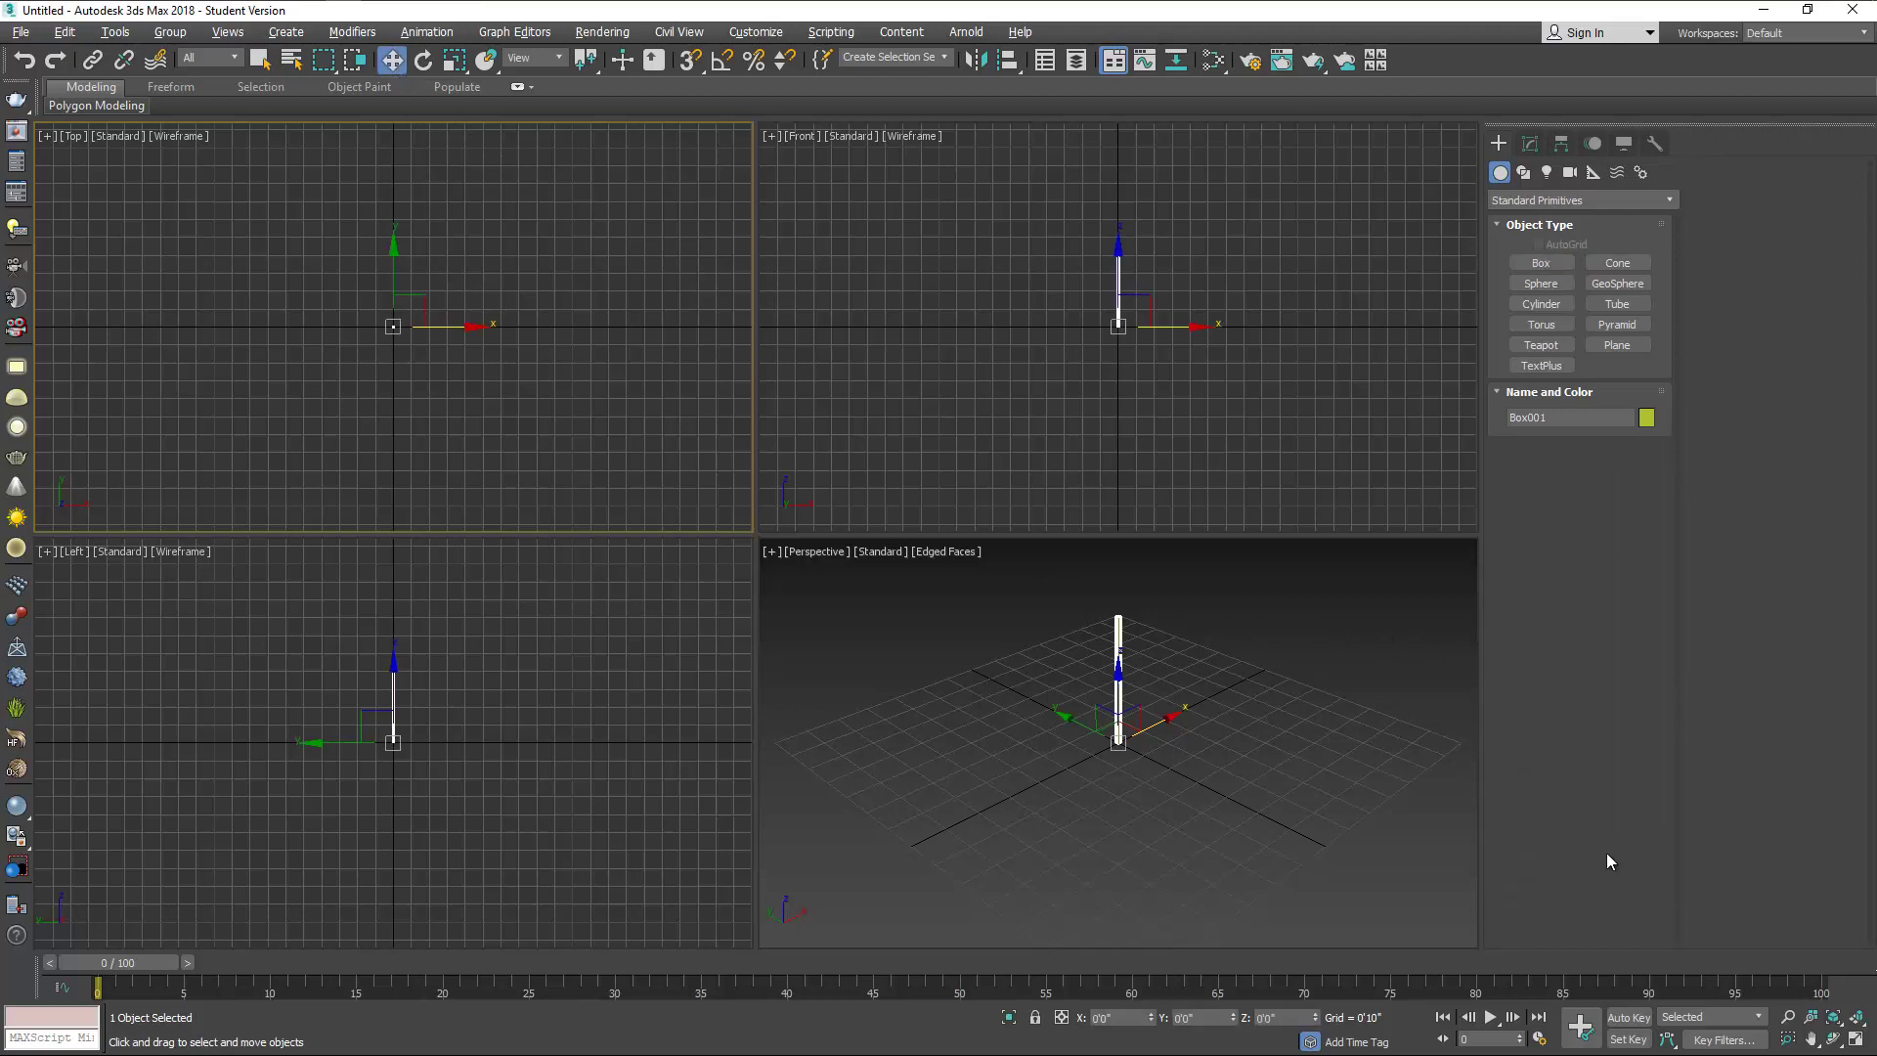
click(1856, 1019)
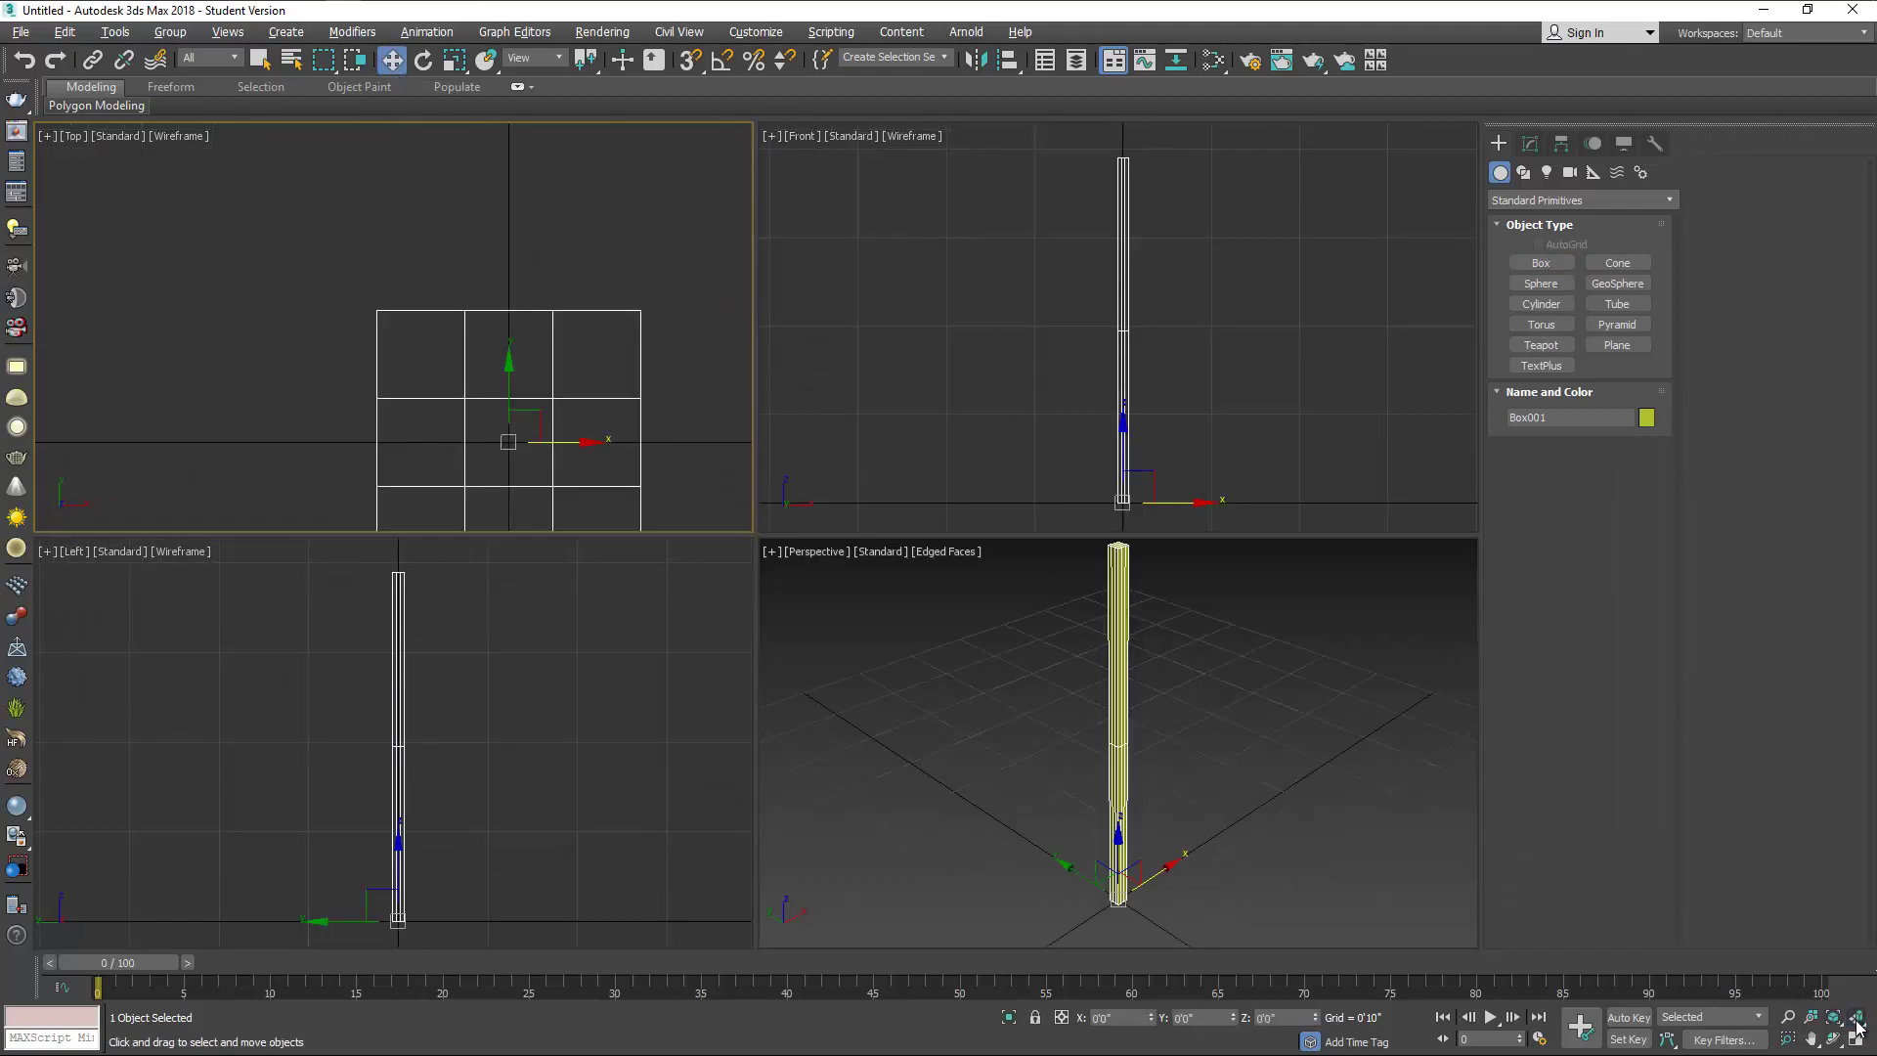
middle_drag(563, 463, 467, 373)
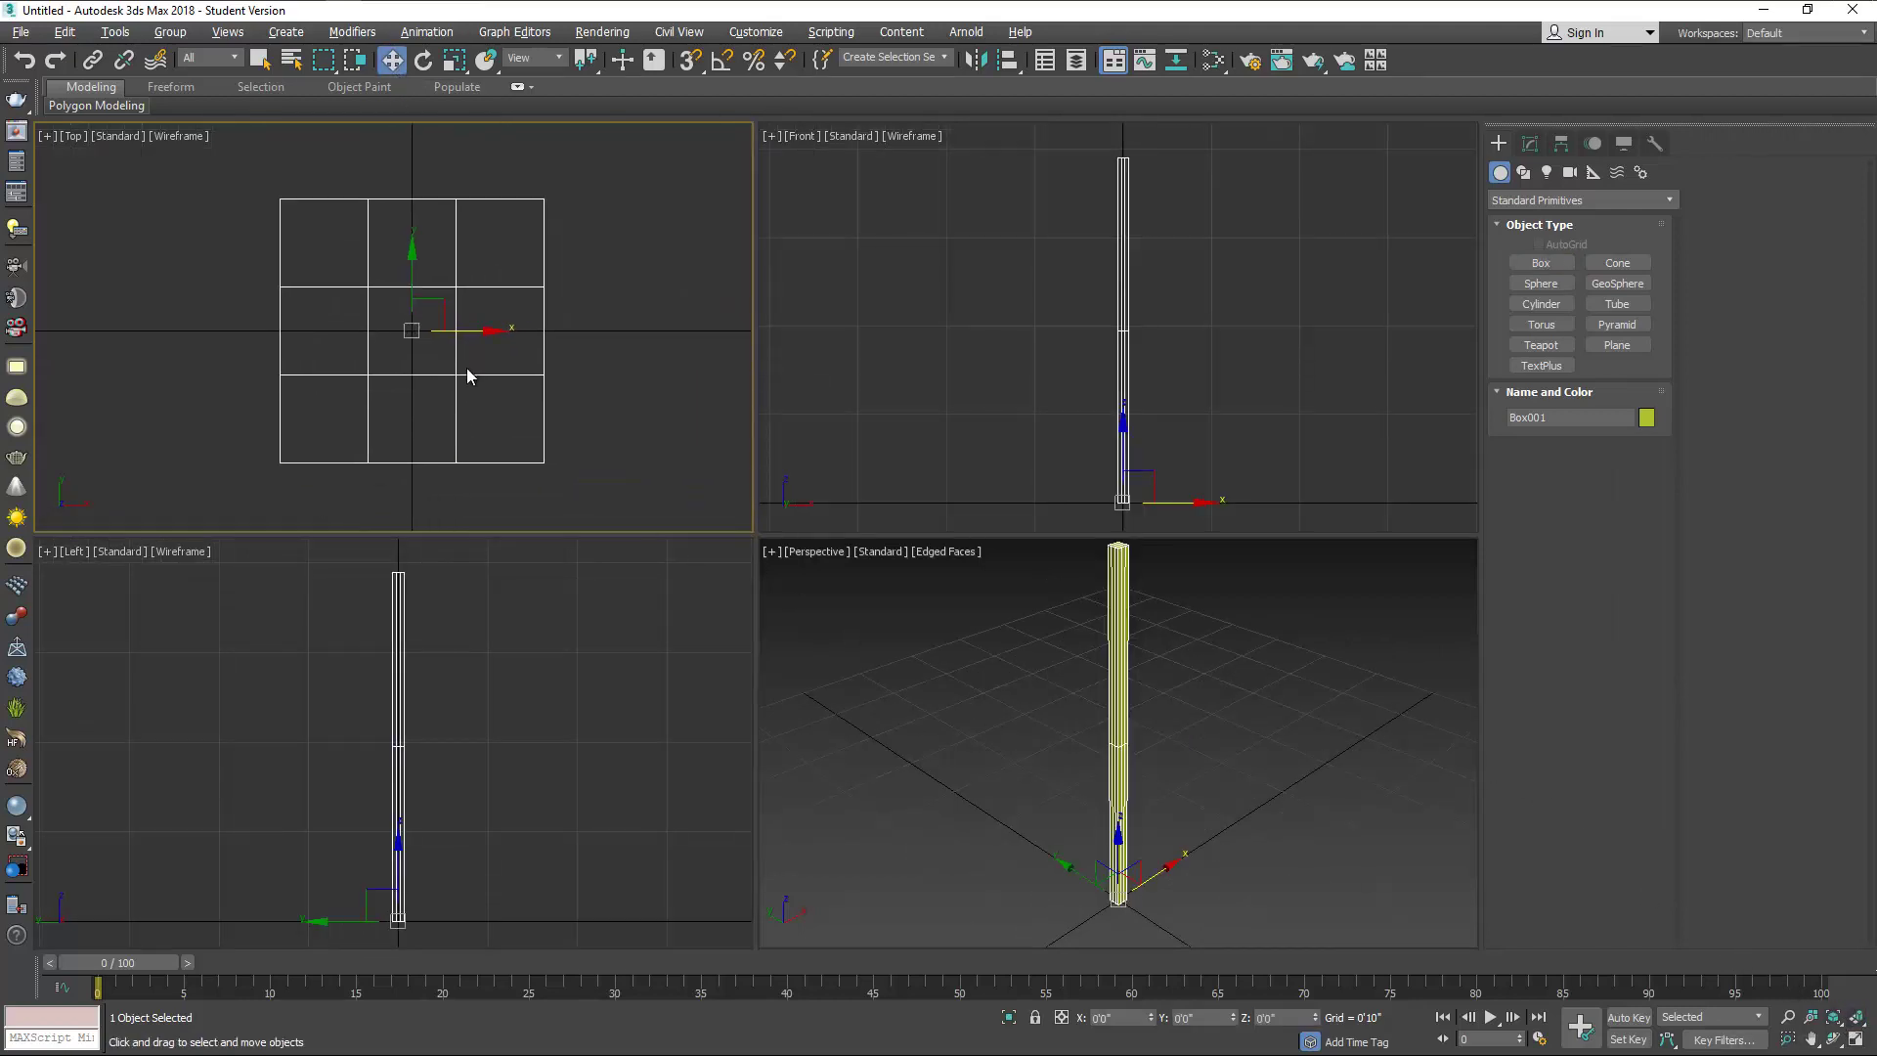
click(1529, 144)
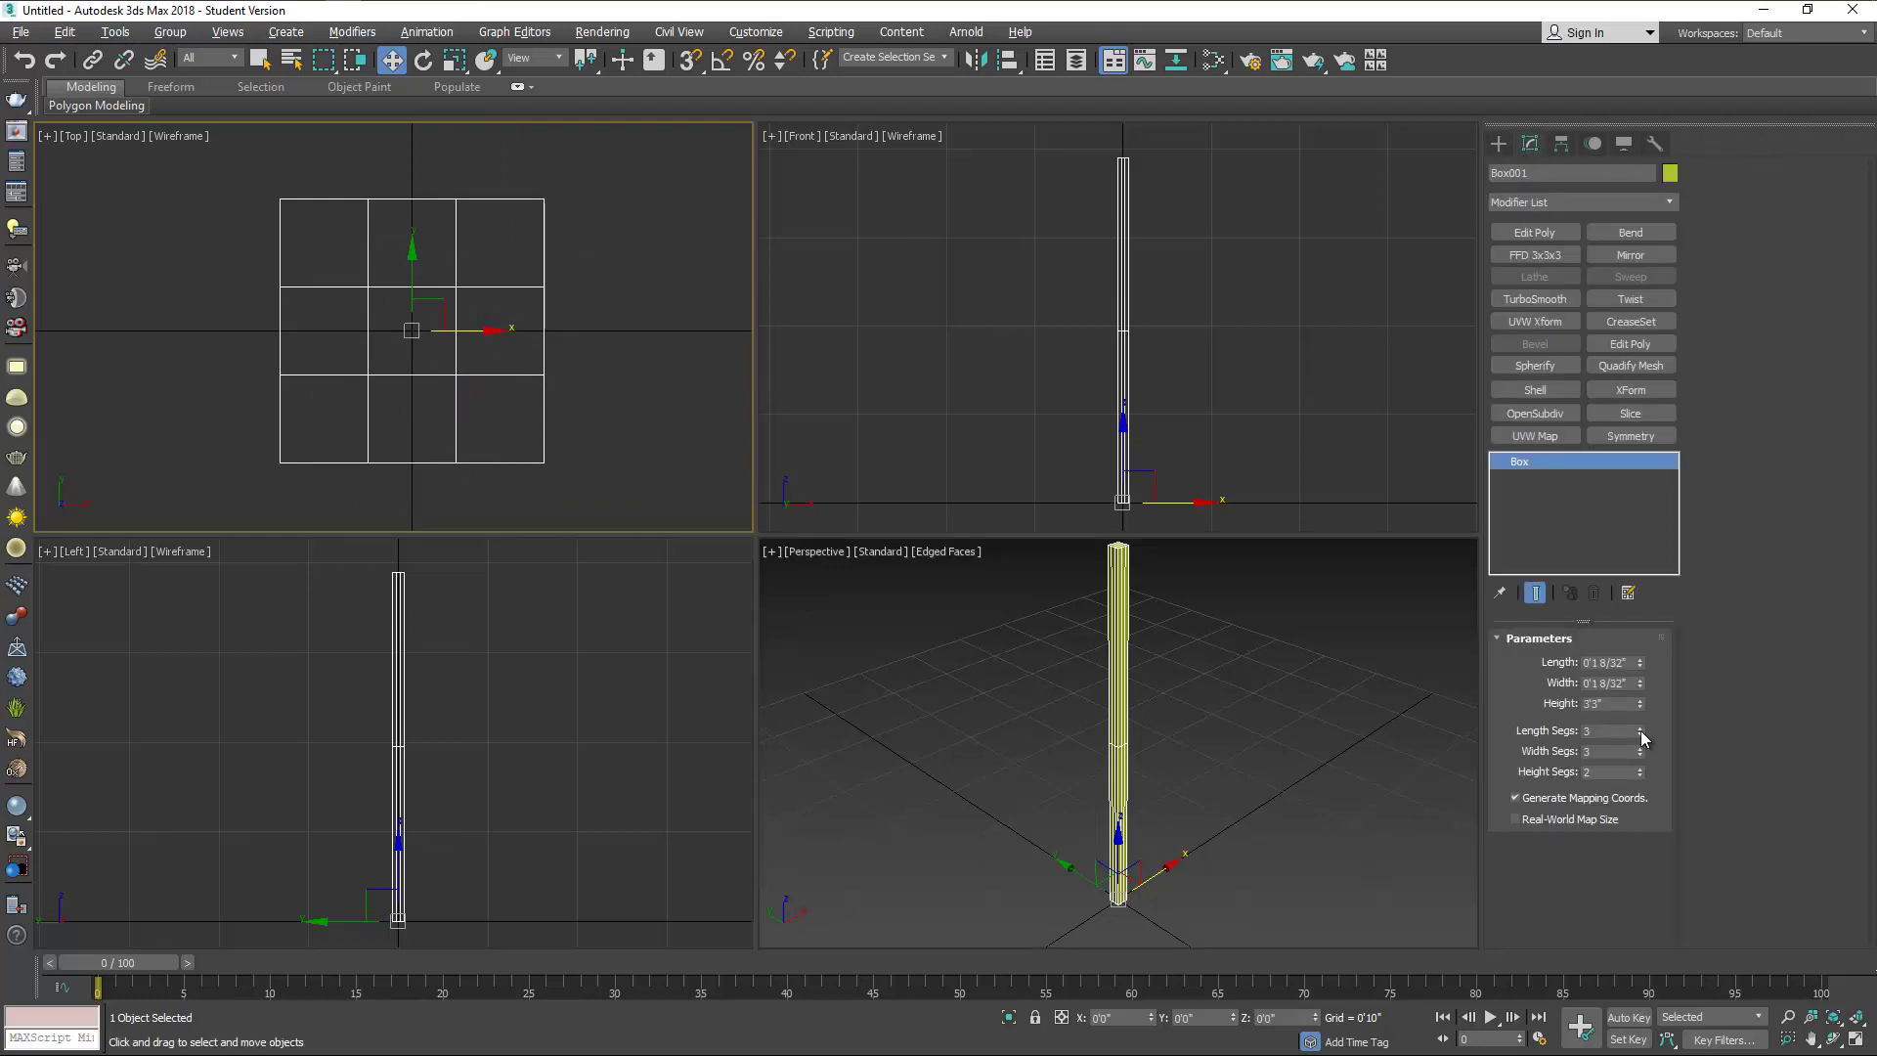
alt+middle_drag(1233, 647, 1120, 674)
scroll(1120, 674, up, 2)
scroll(1118, 672, up, 2)
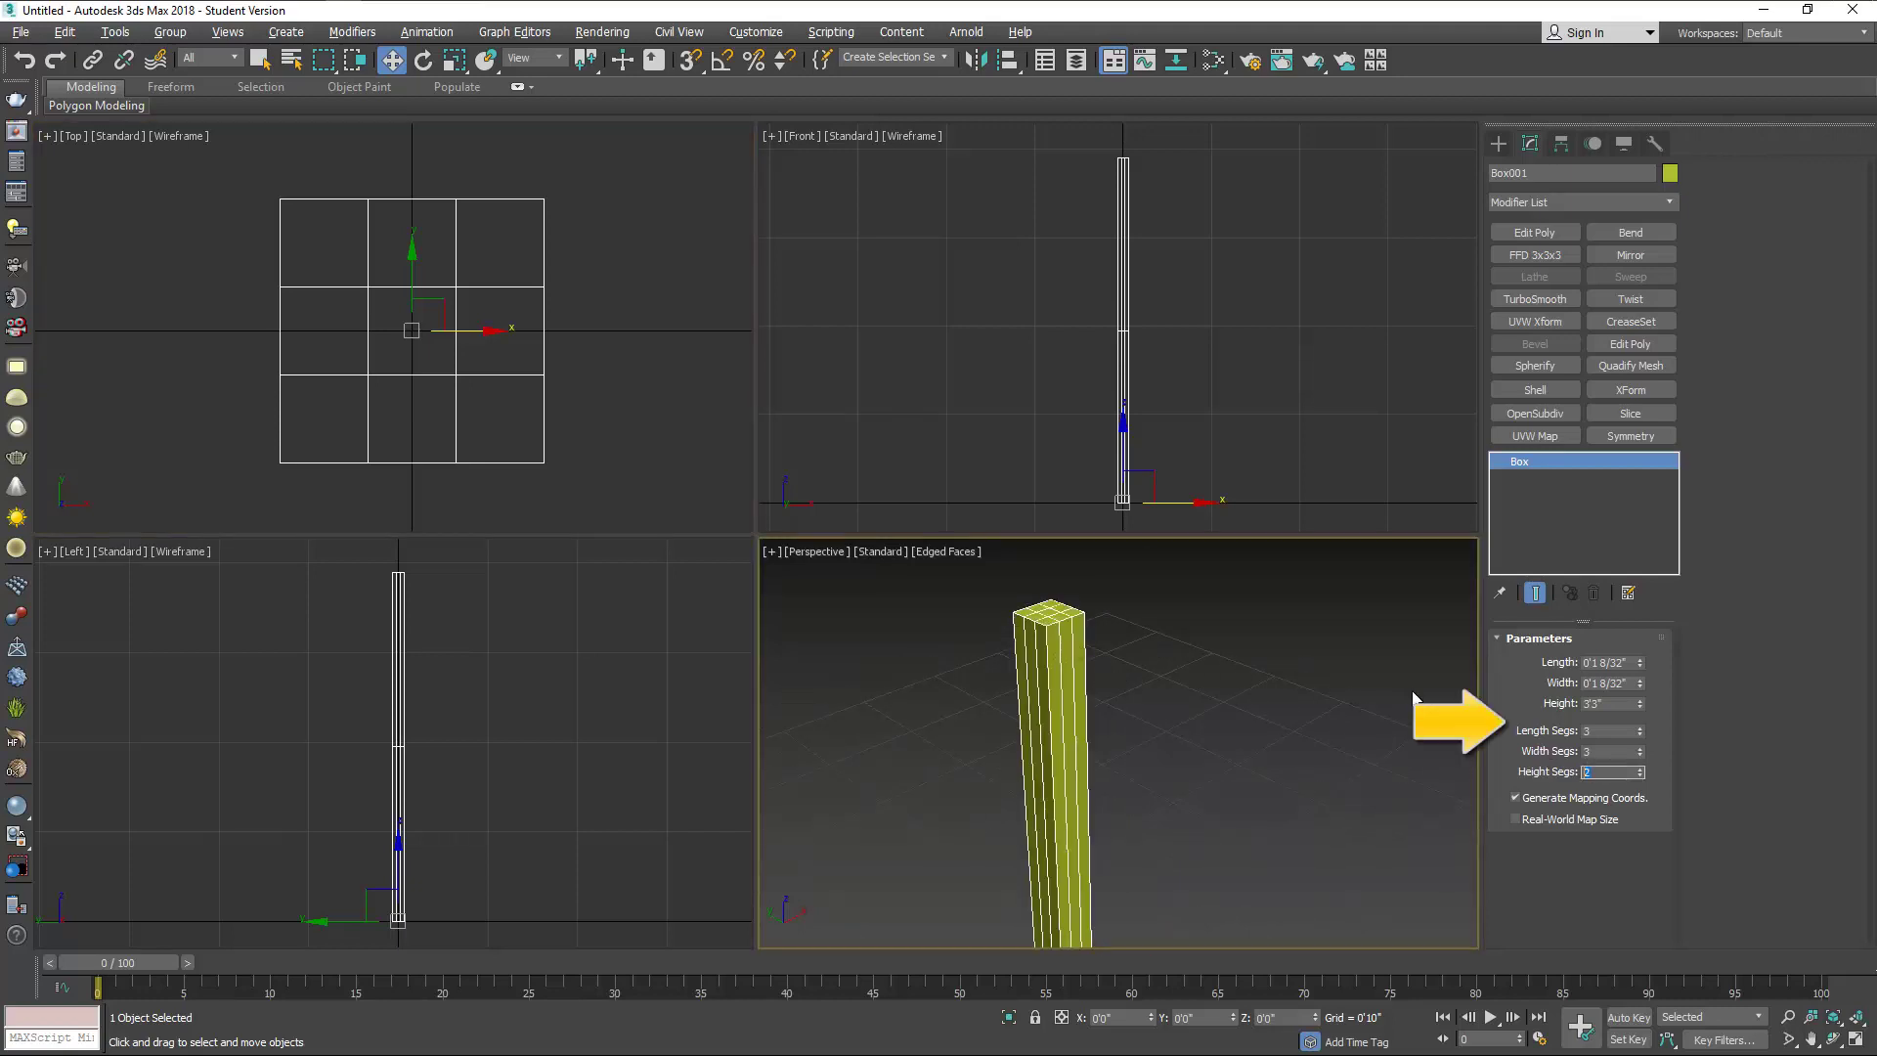
double_click(1626, 772)
Maximize the Left view and convert the box to an editable poly.
click(526, 776)
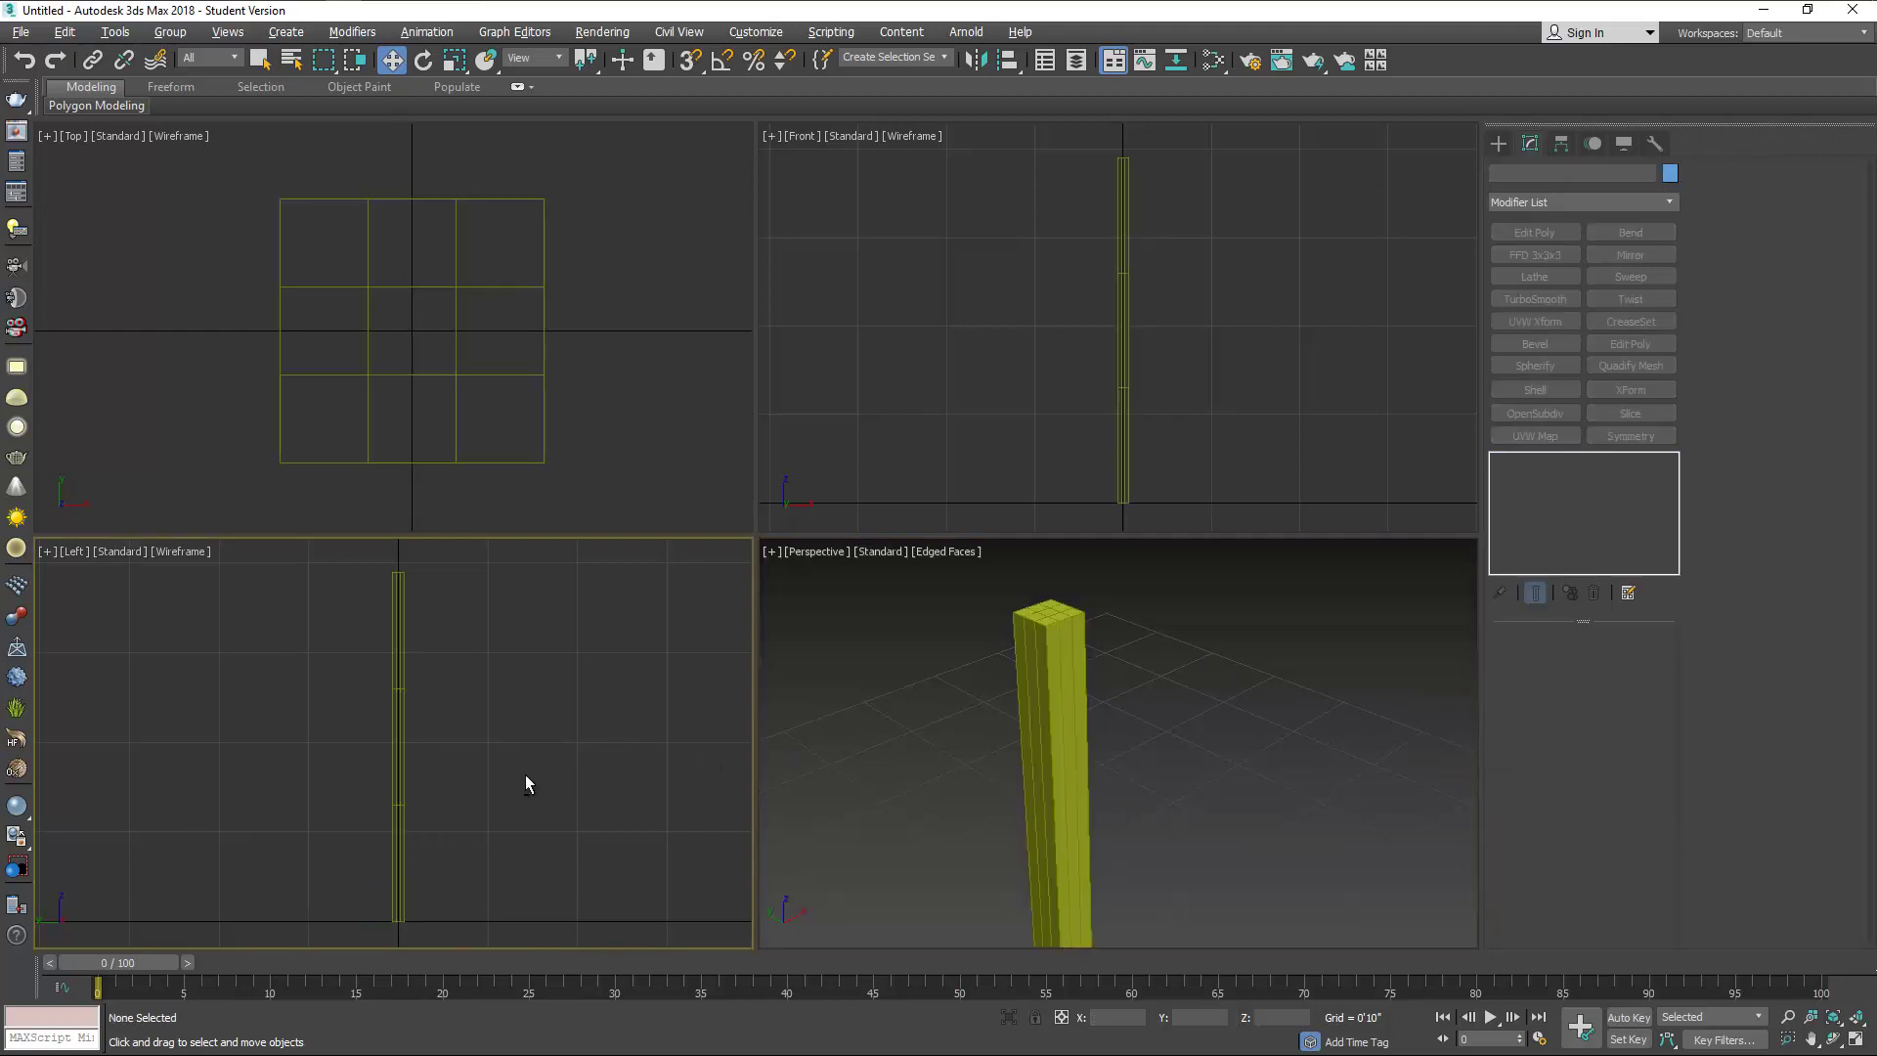
key(alt+w)
click(768, 588)
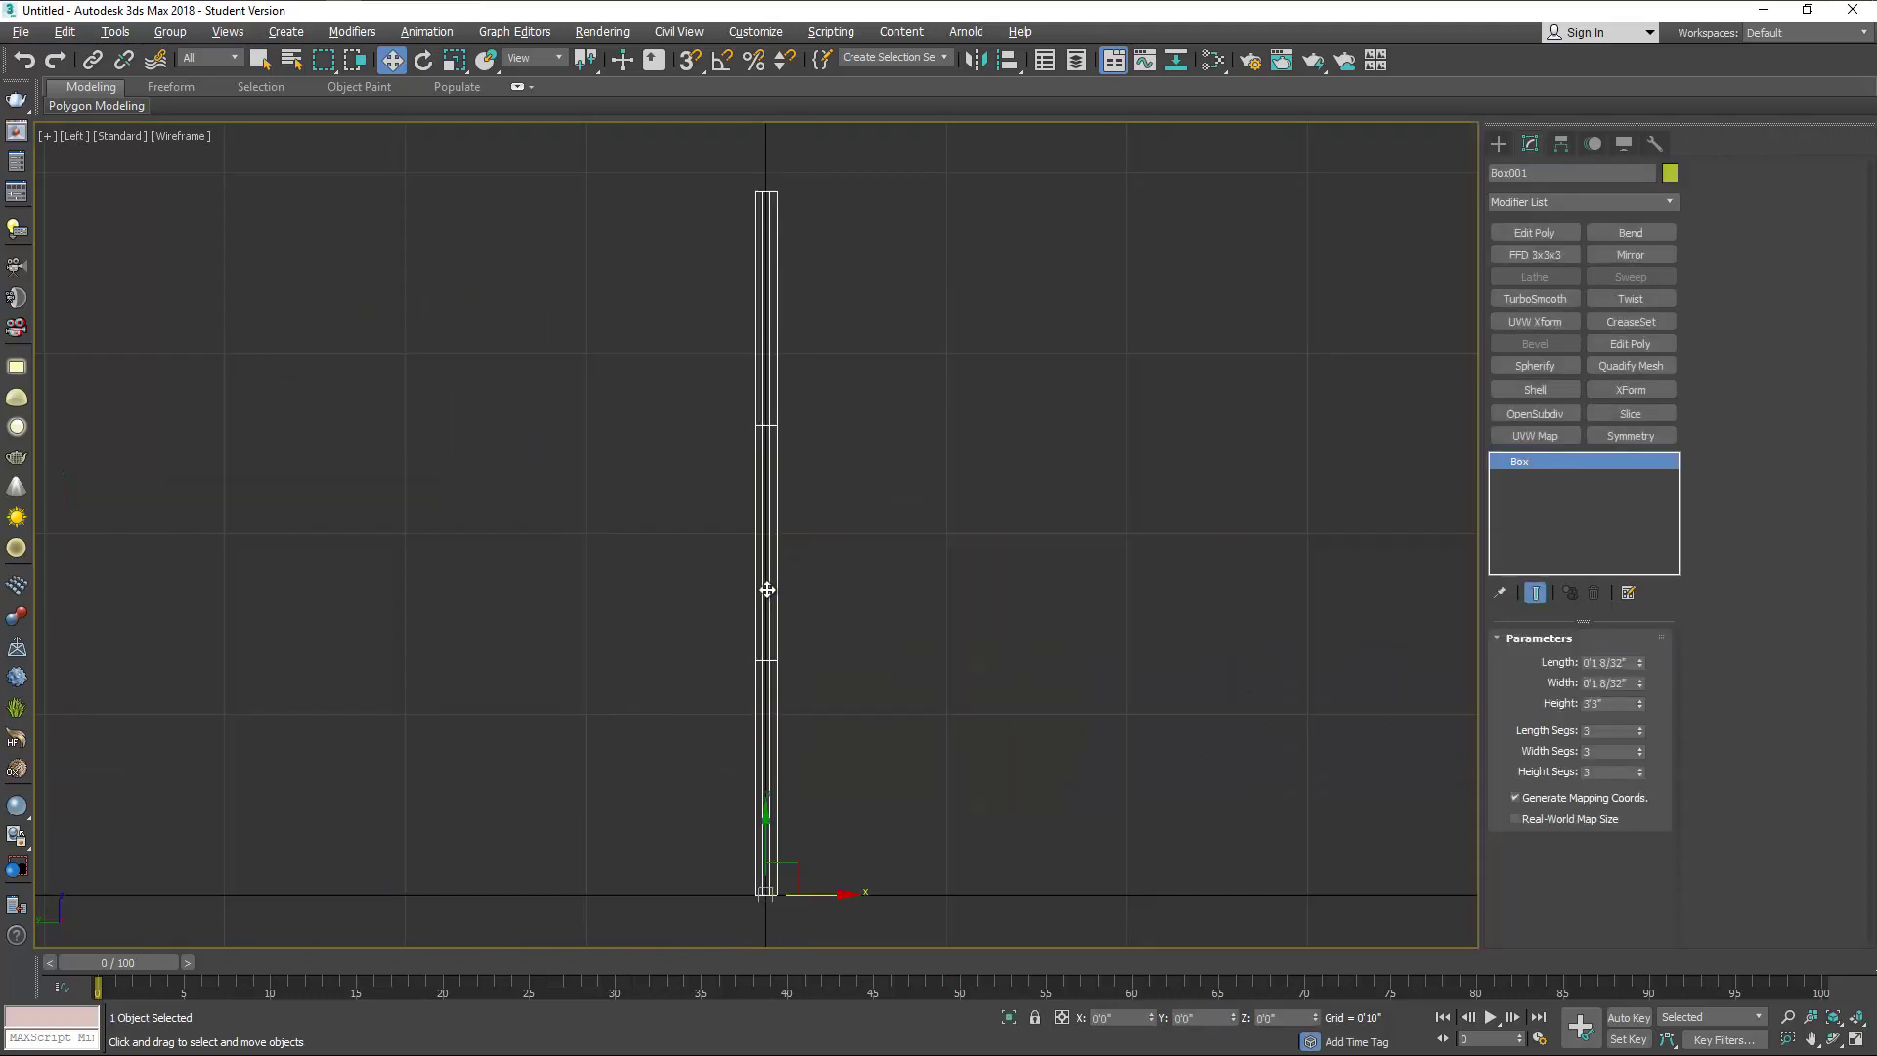
right_click(772, 592)
mouse_move(917, 796)
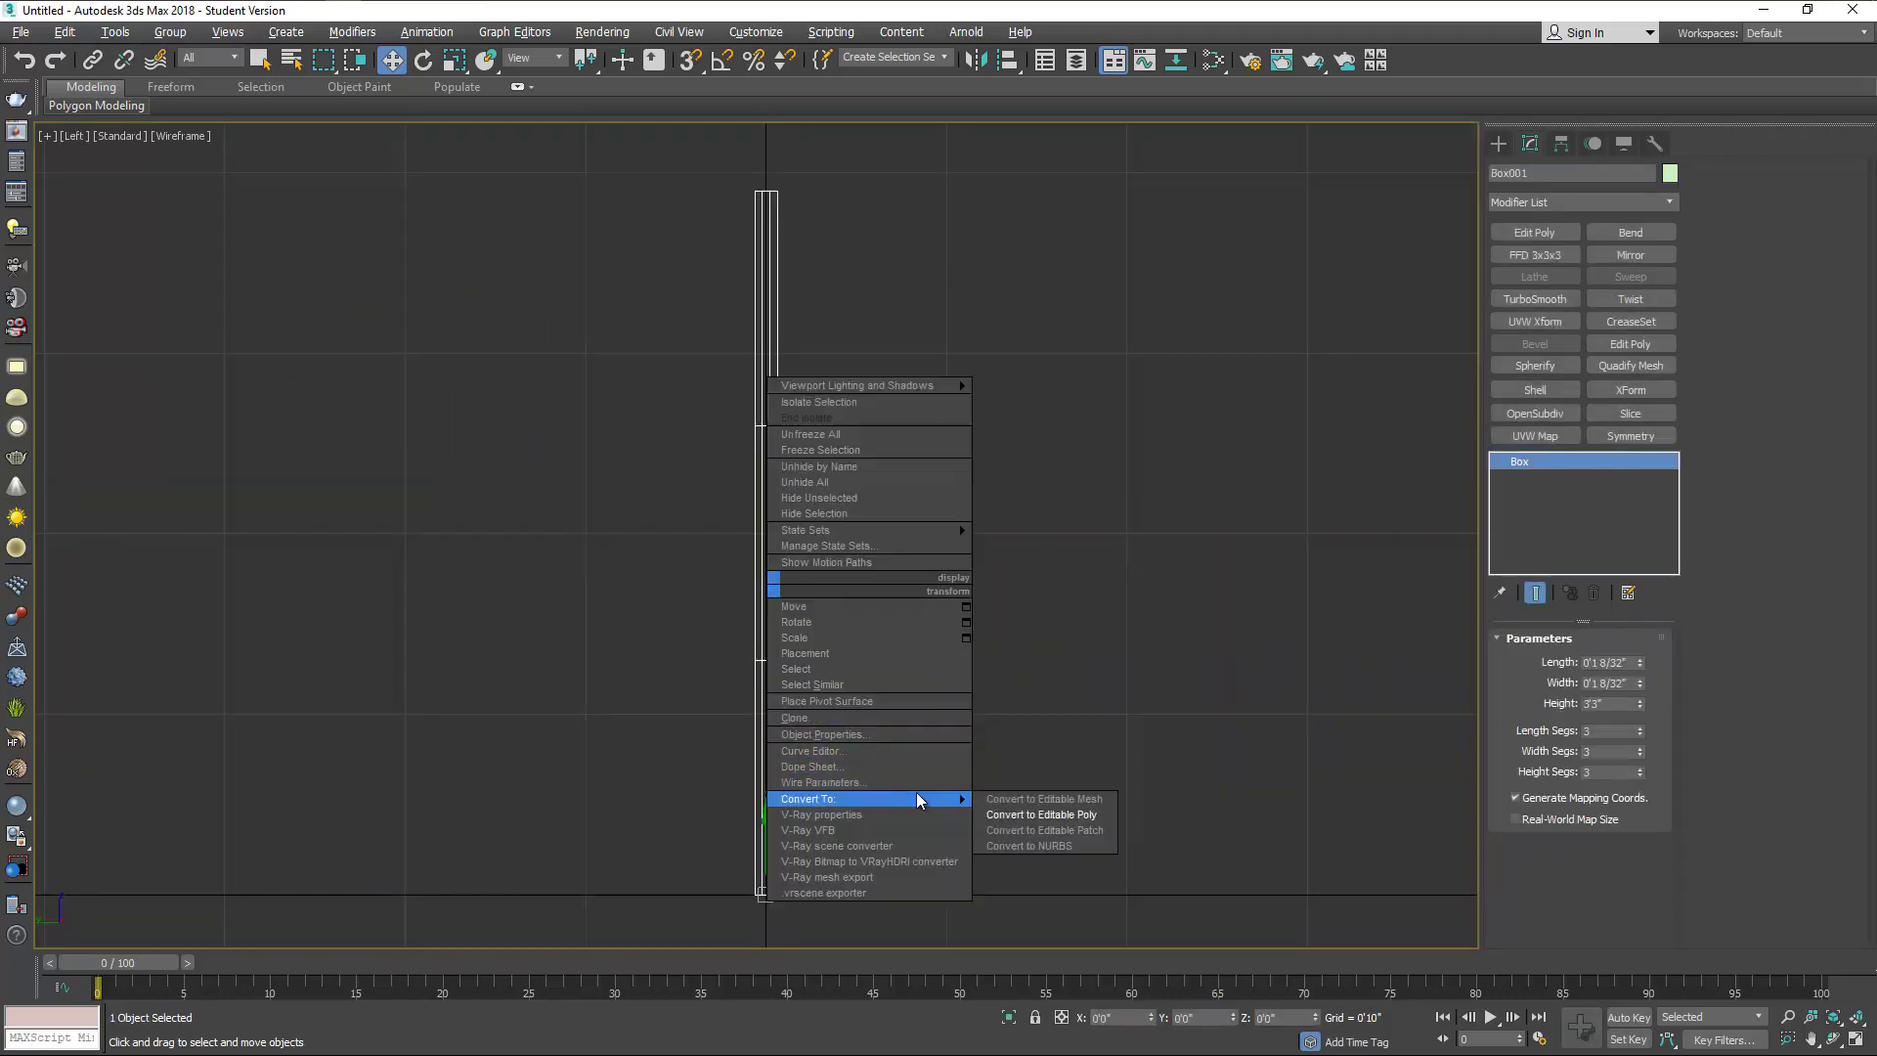
click(989, 815)
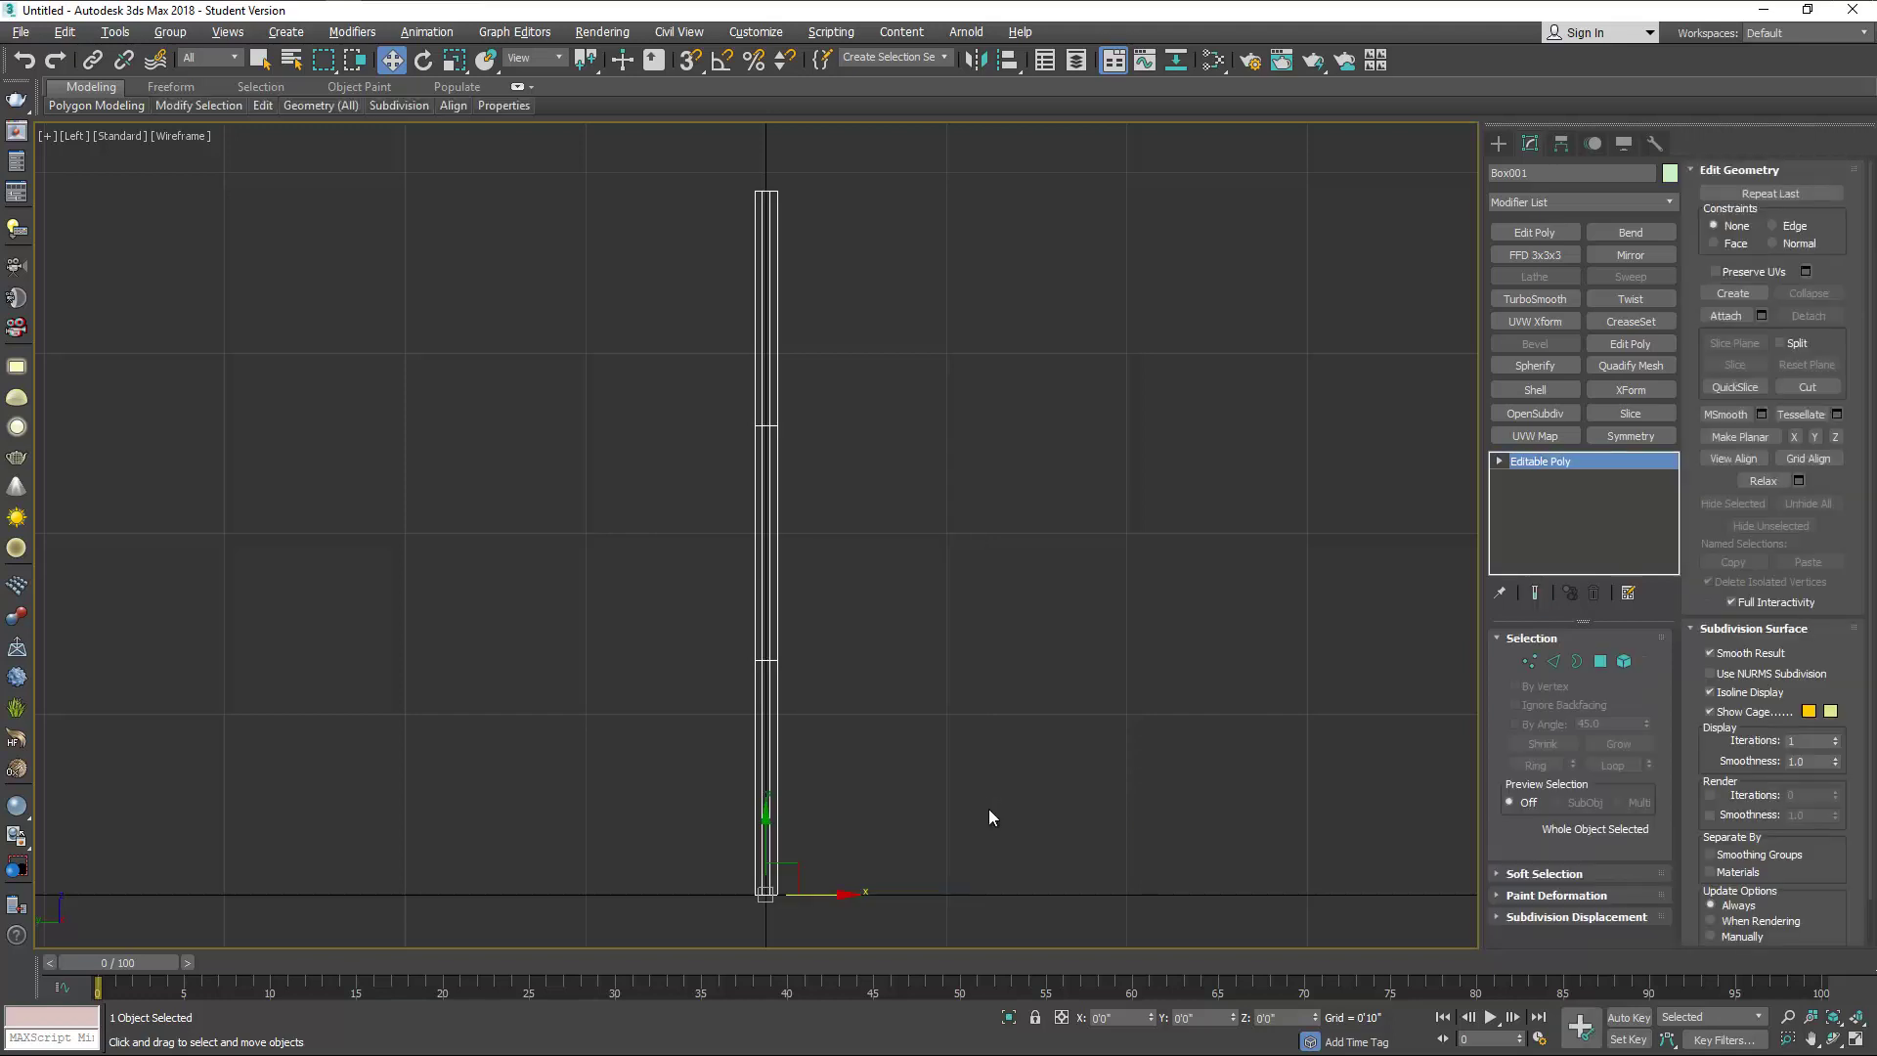
Move the two inner vertex rows to Z heights of 17.25 and 19 inches.
click(1528, 661)
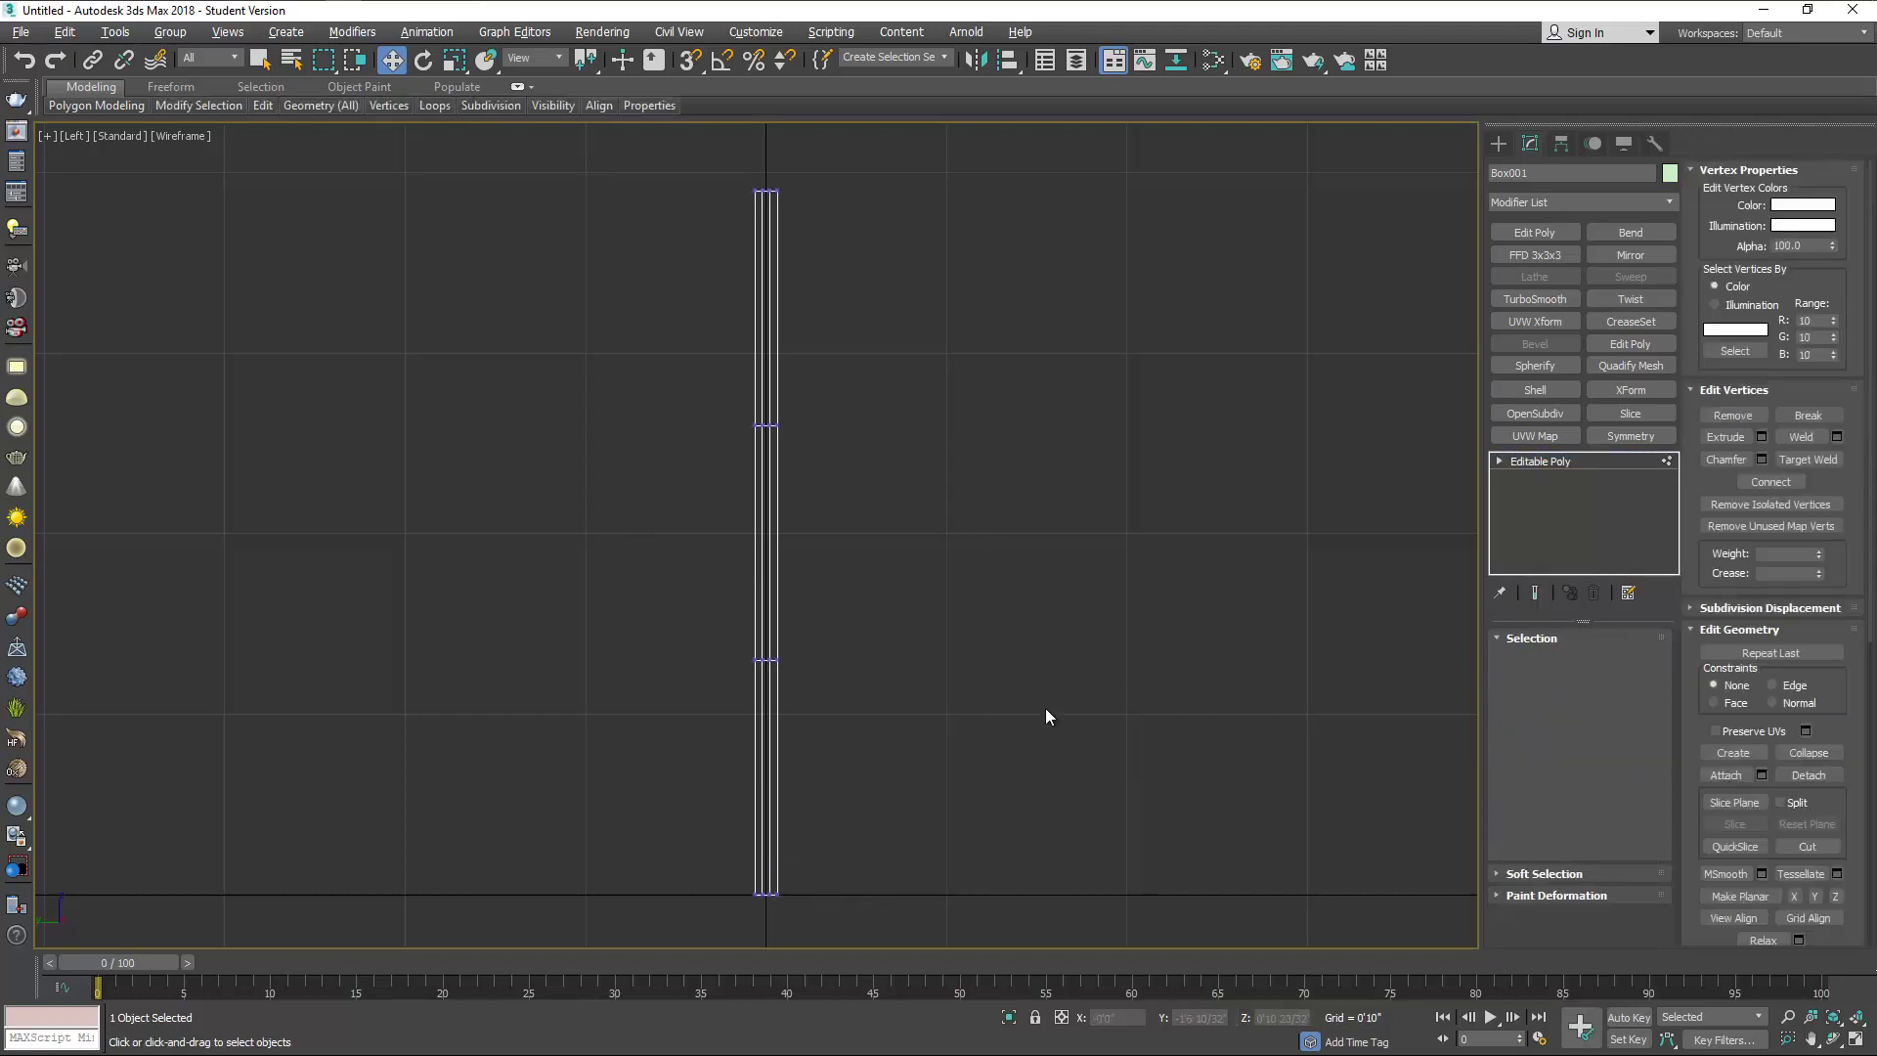
drag(730, 647, 794, 685)
double_click(1279, 1015)
text(17.25)
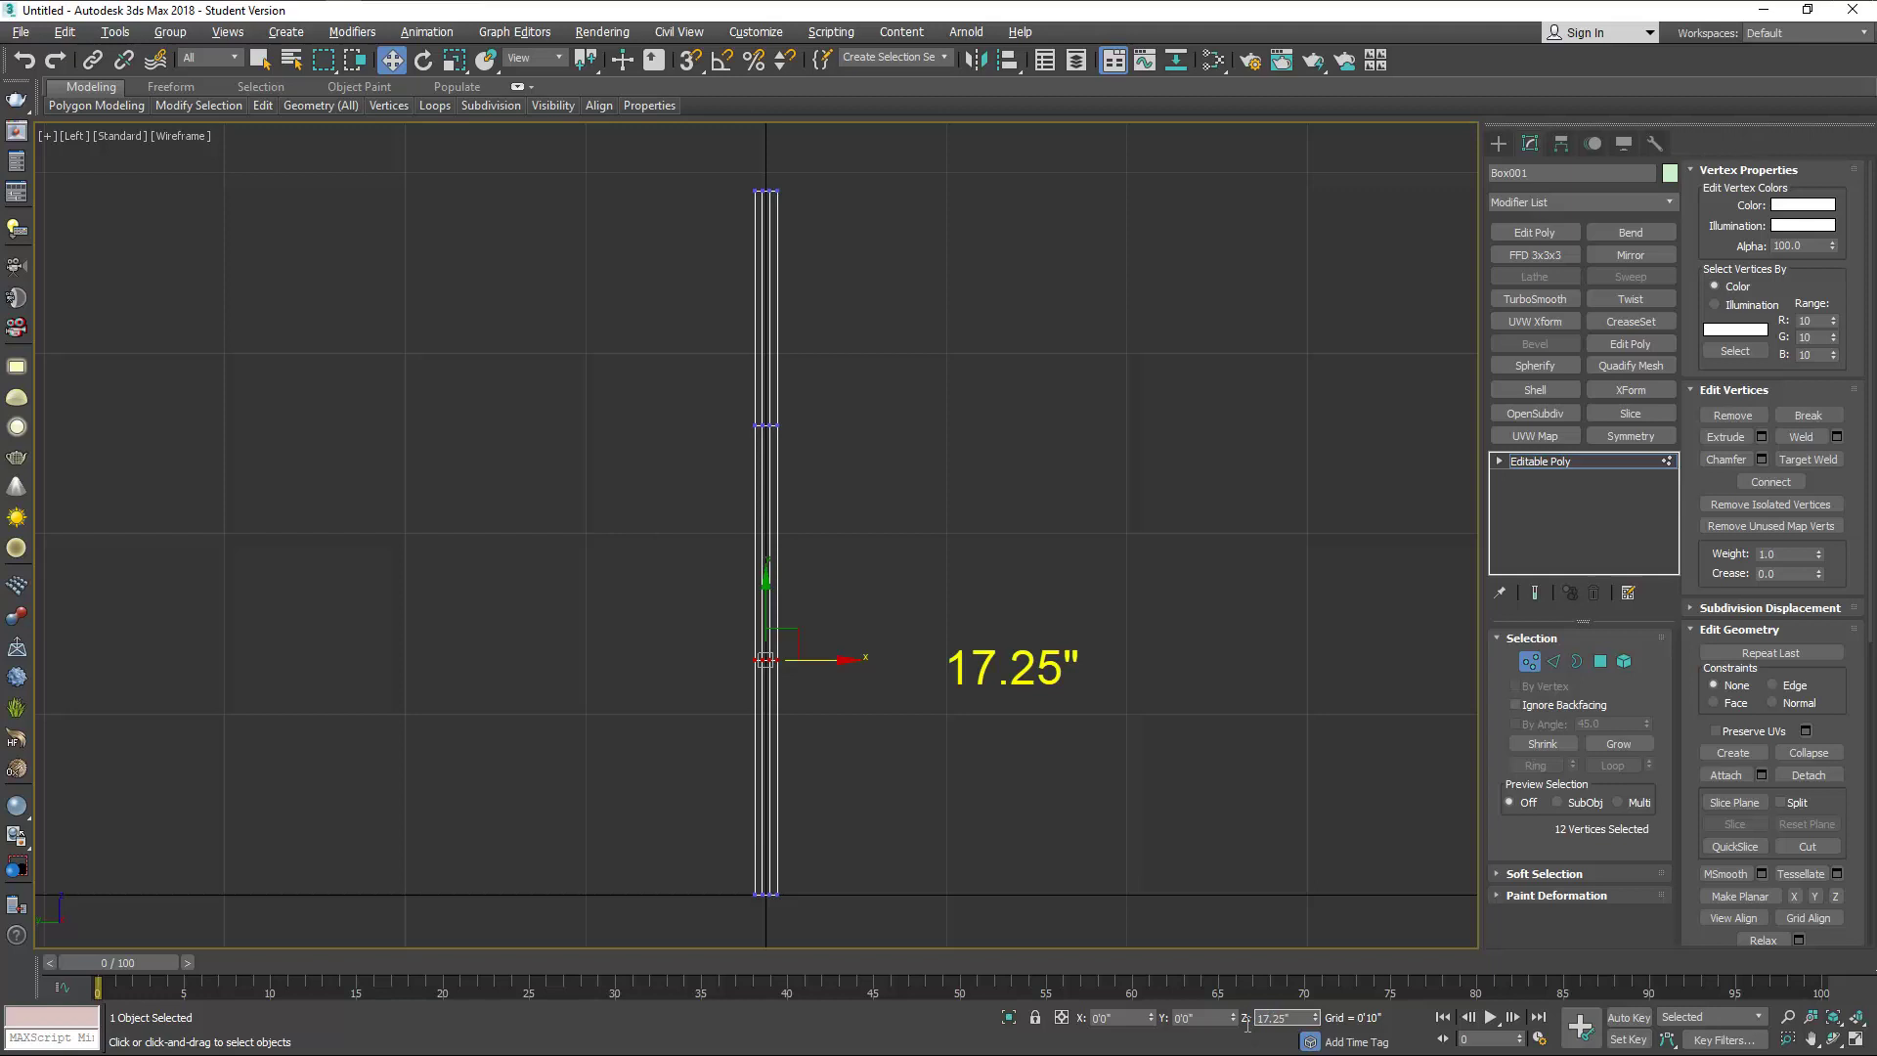
key(Return)
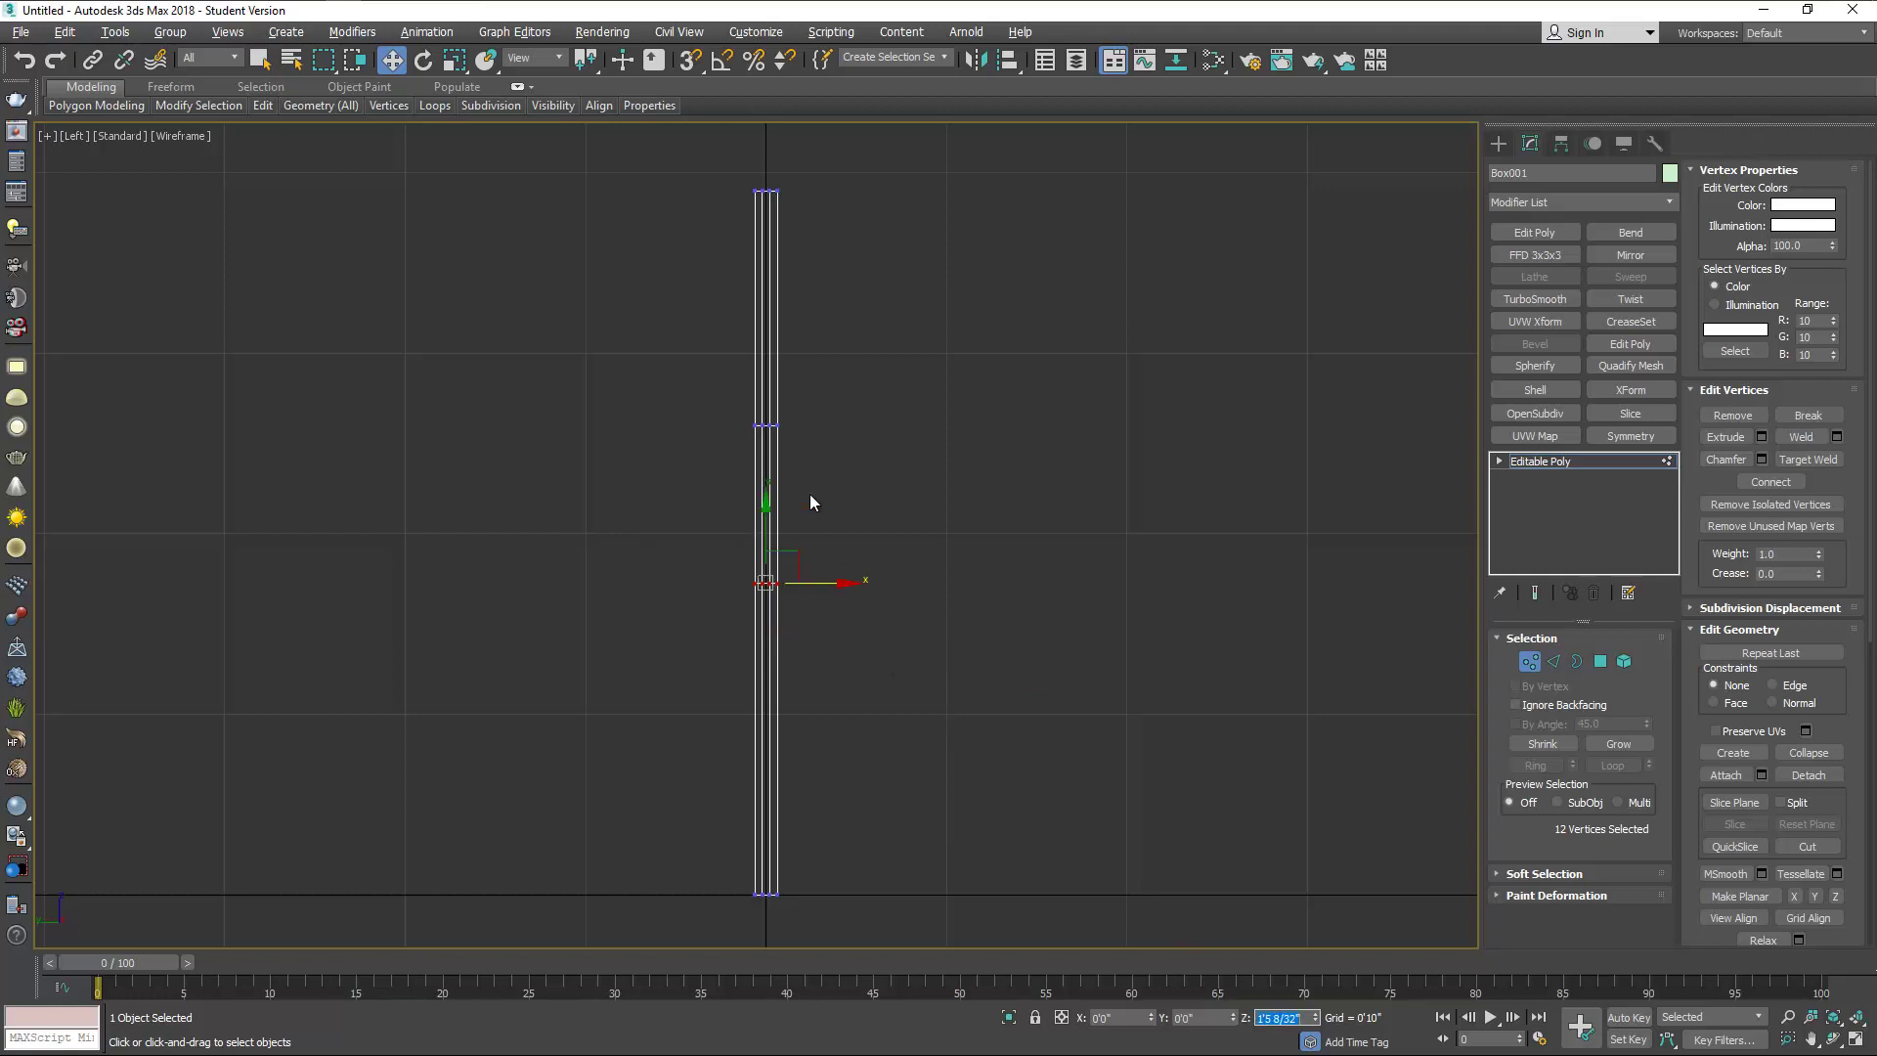
drag(741, 414, 800, 462)
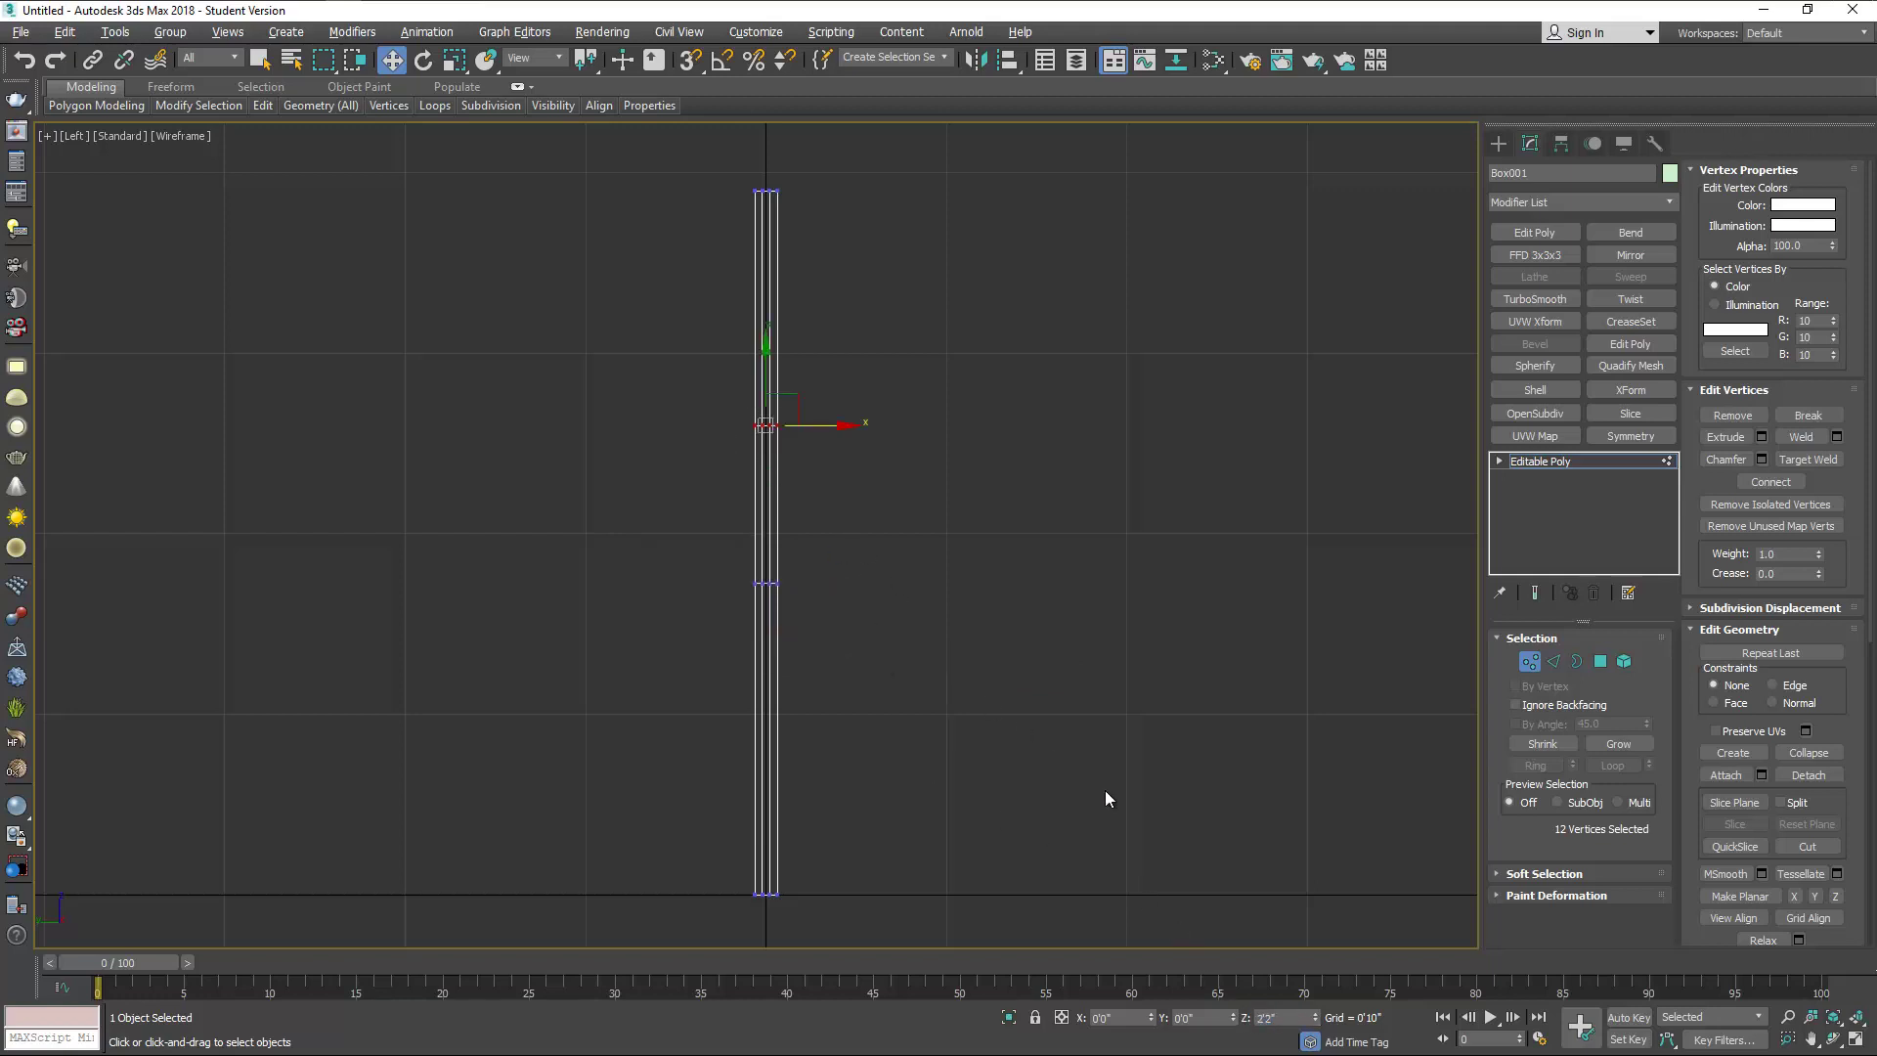
double_click(1290, 1017)
text(19)
key(Return)
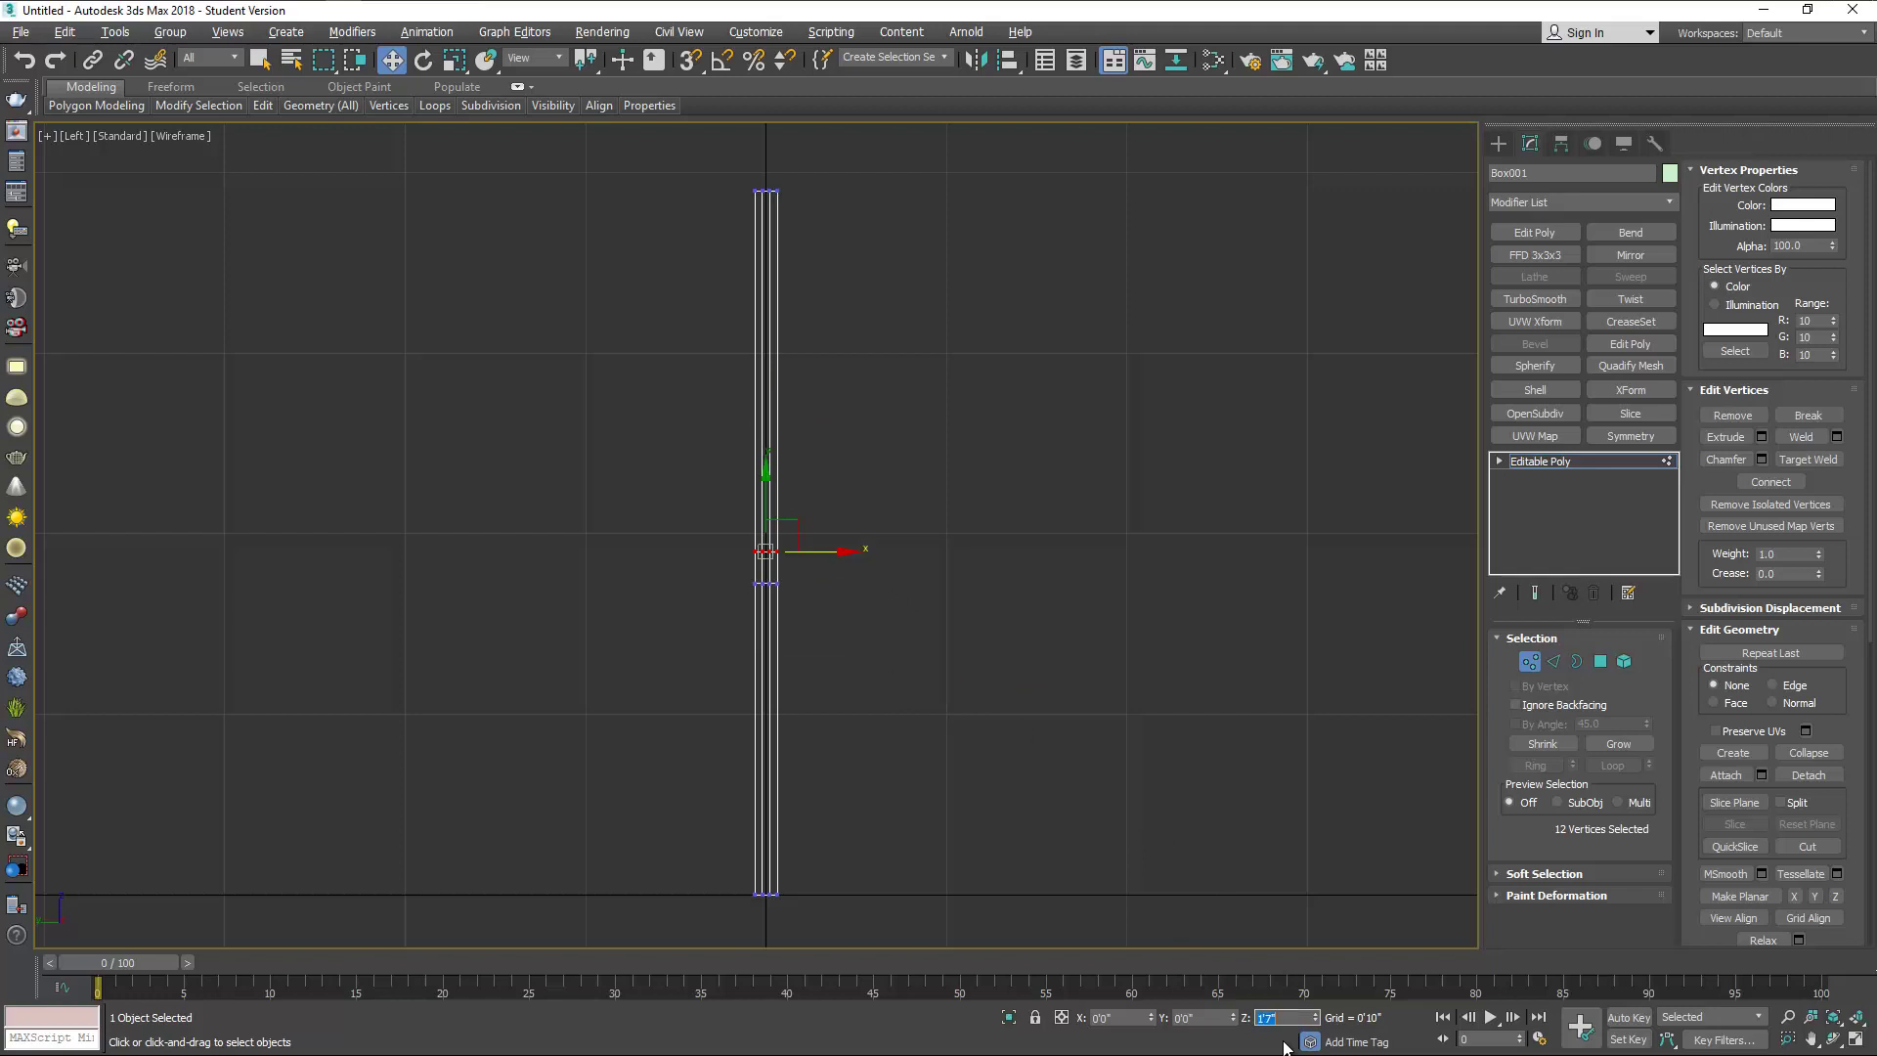
click(1530, 662)
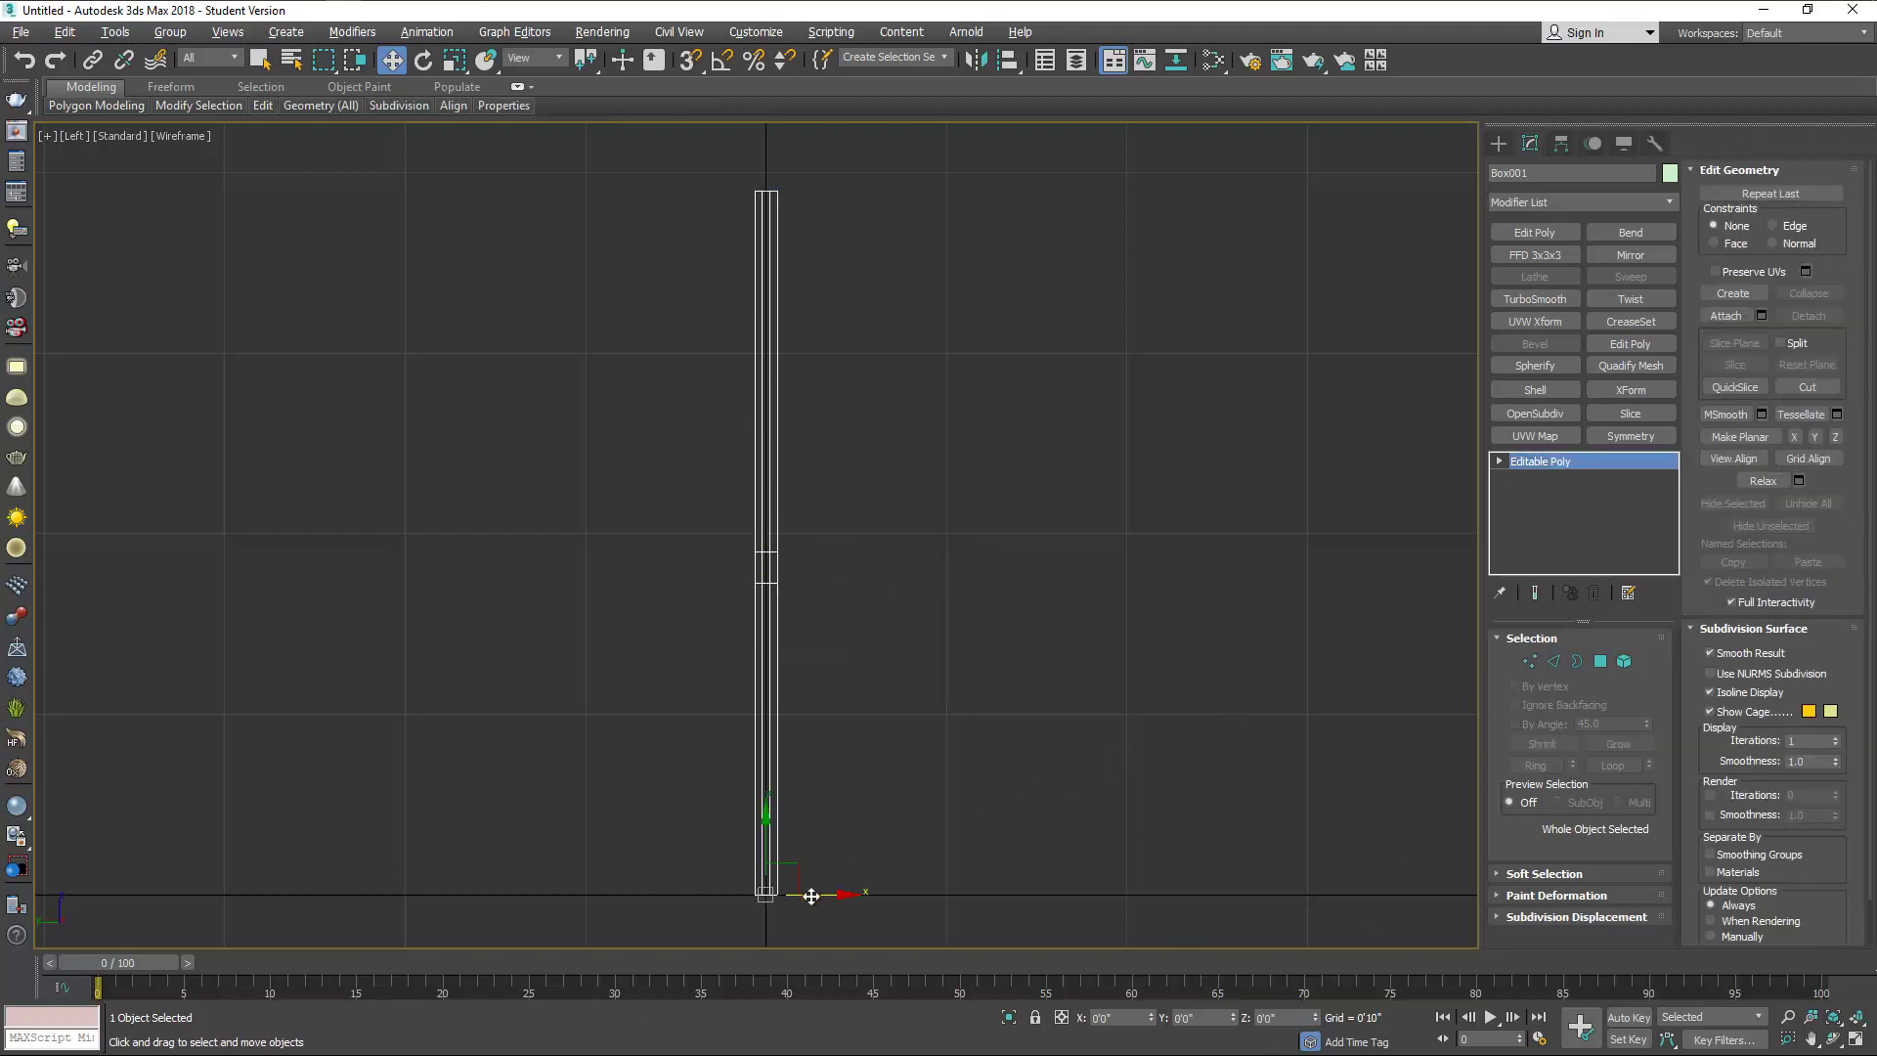
Copy the post to the right as Box002 and delete its polygons above the 19" band.
shift+drag(812, 894, 1134, 876)
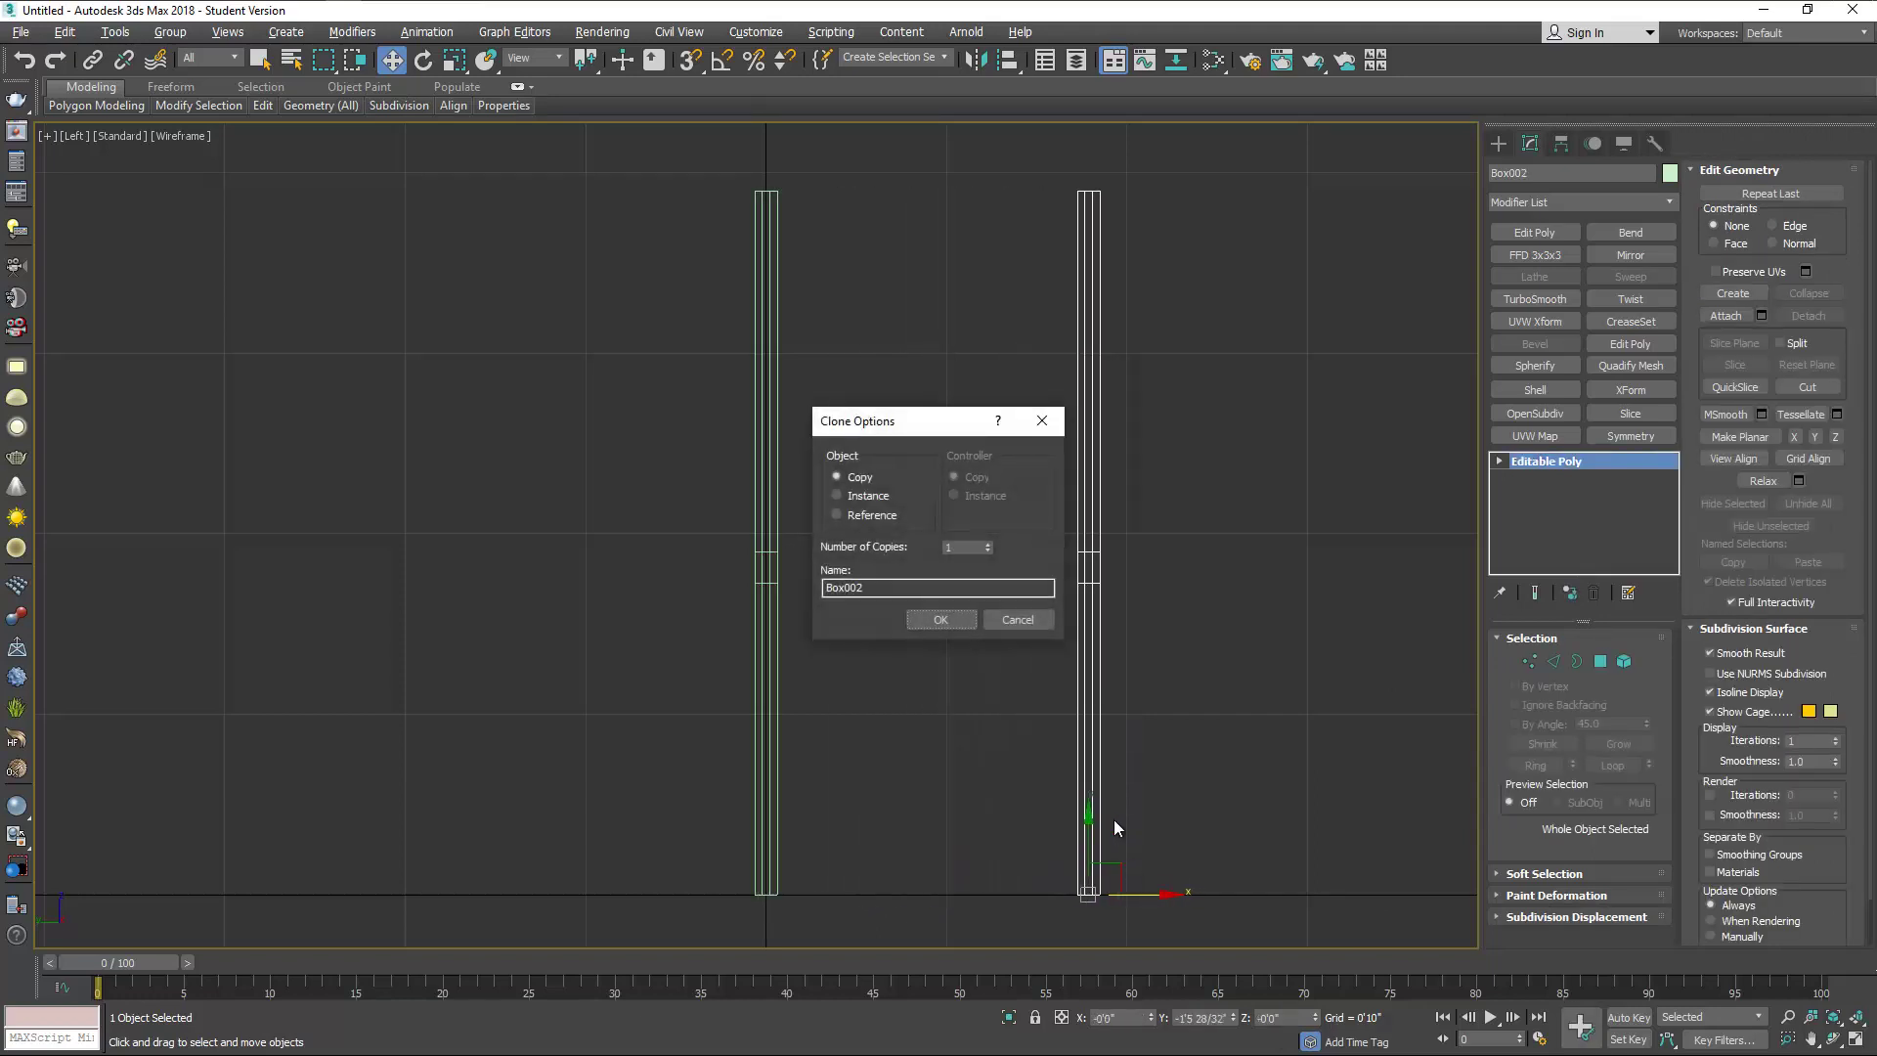
click(940, 620)
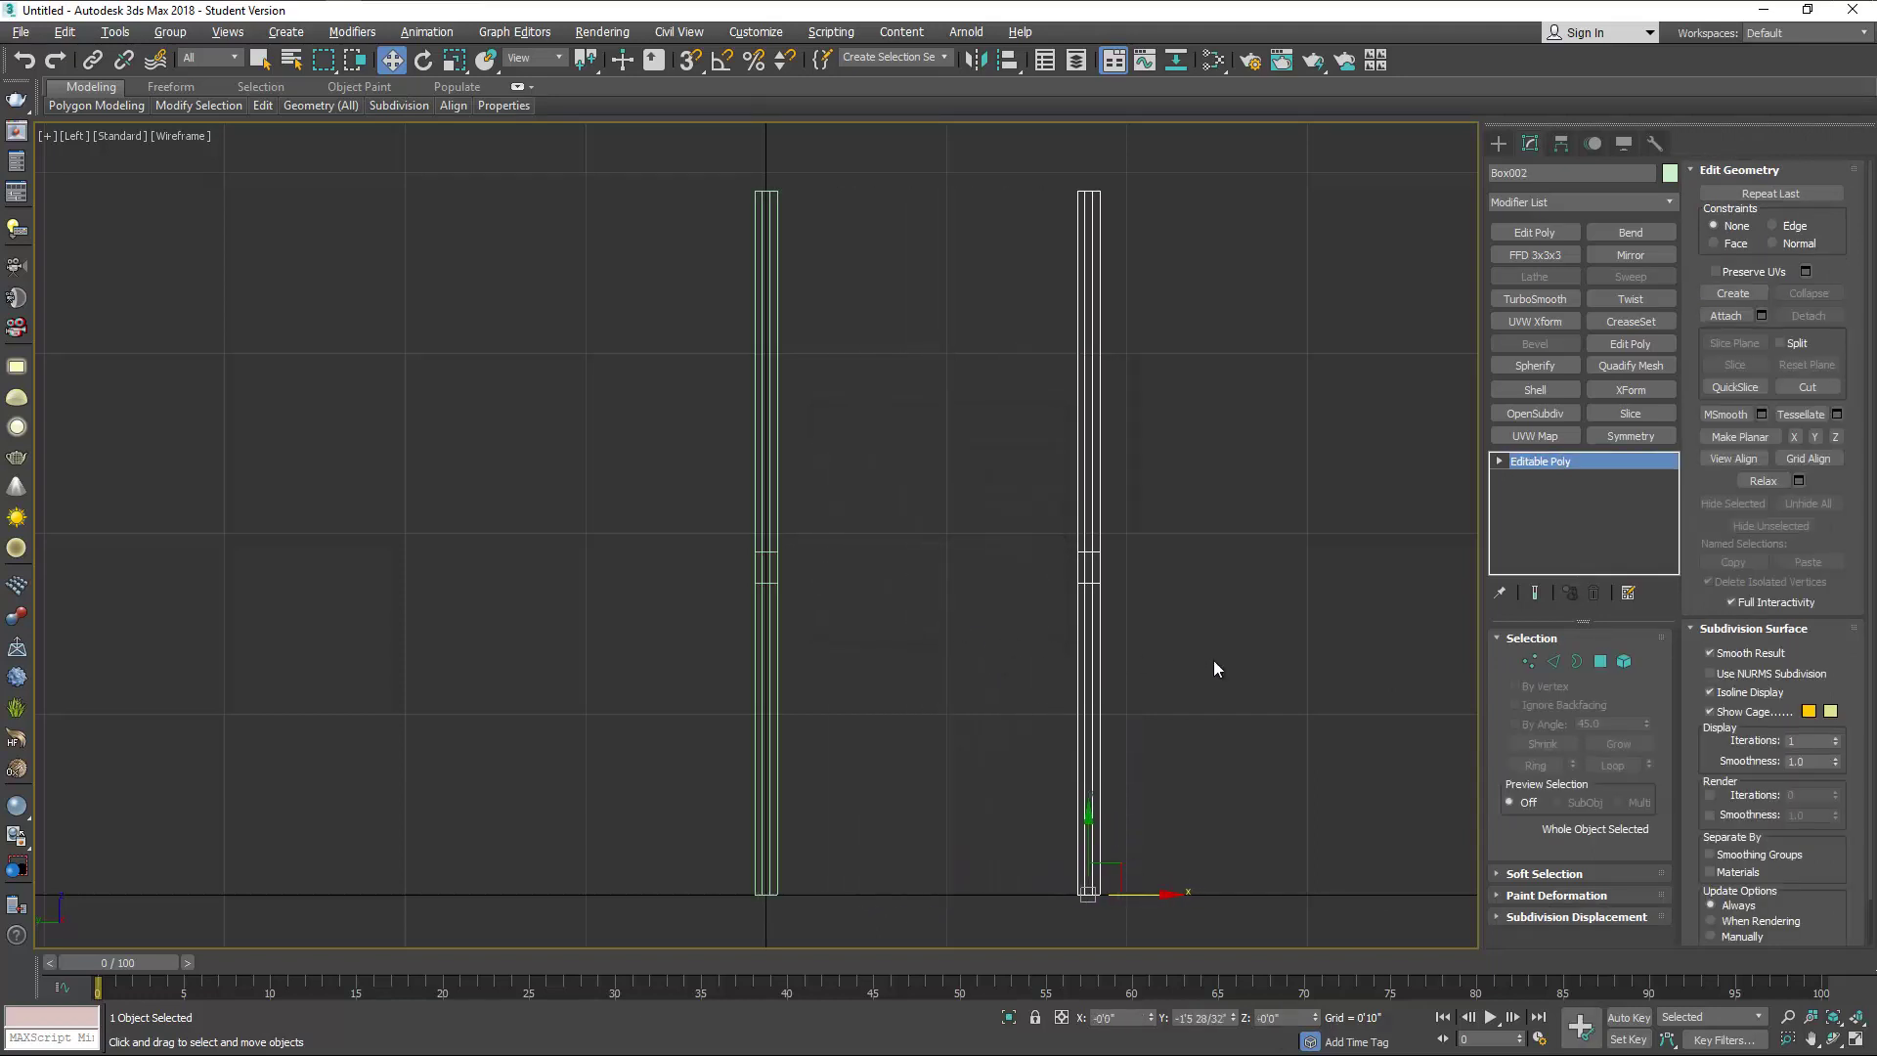
click(1599, 660)
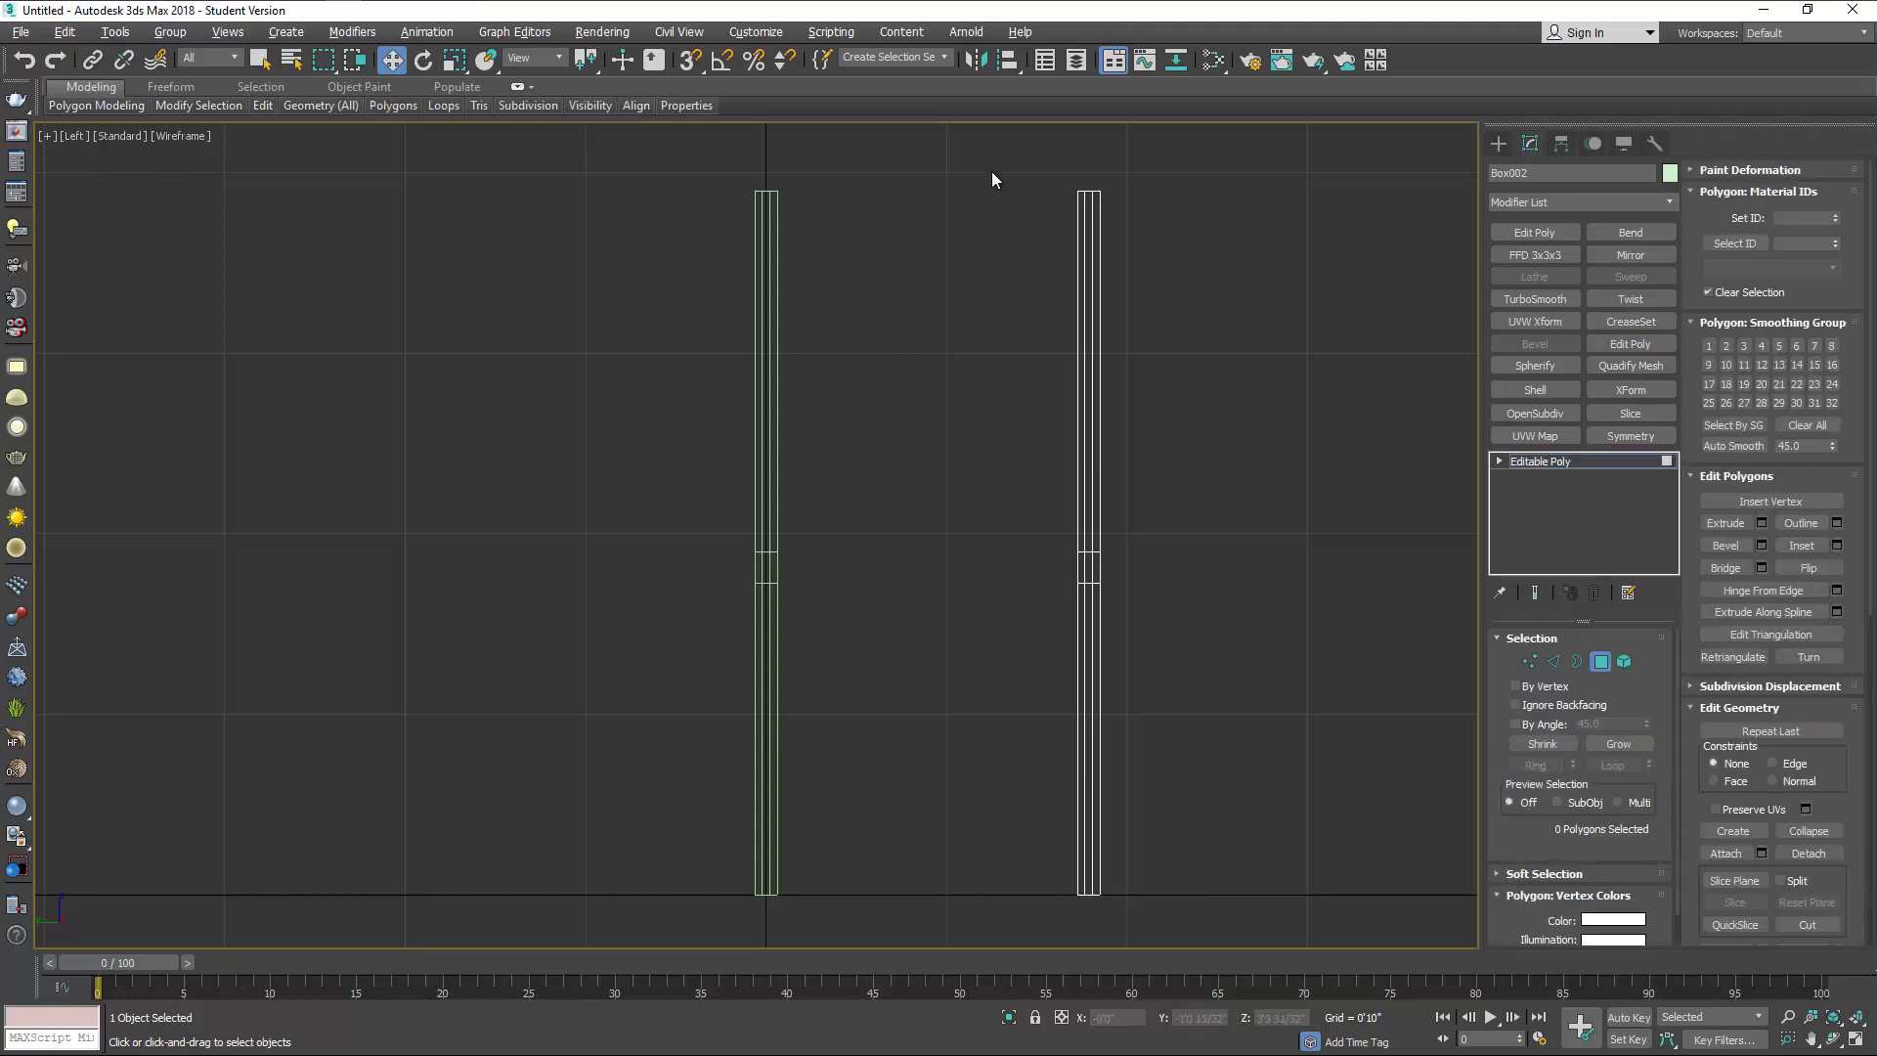
drag(994, 168, 1155, 563)
key(Delete)
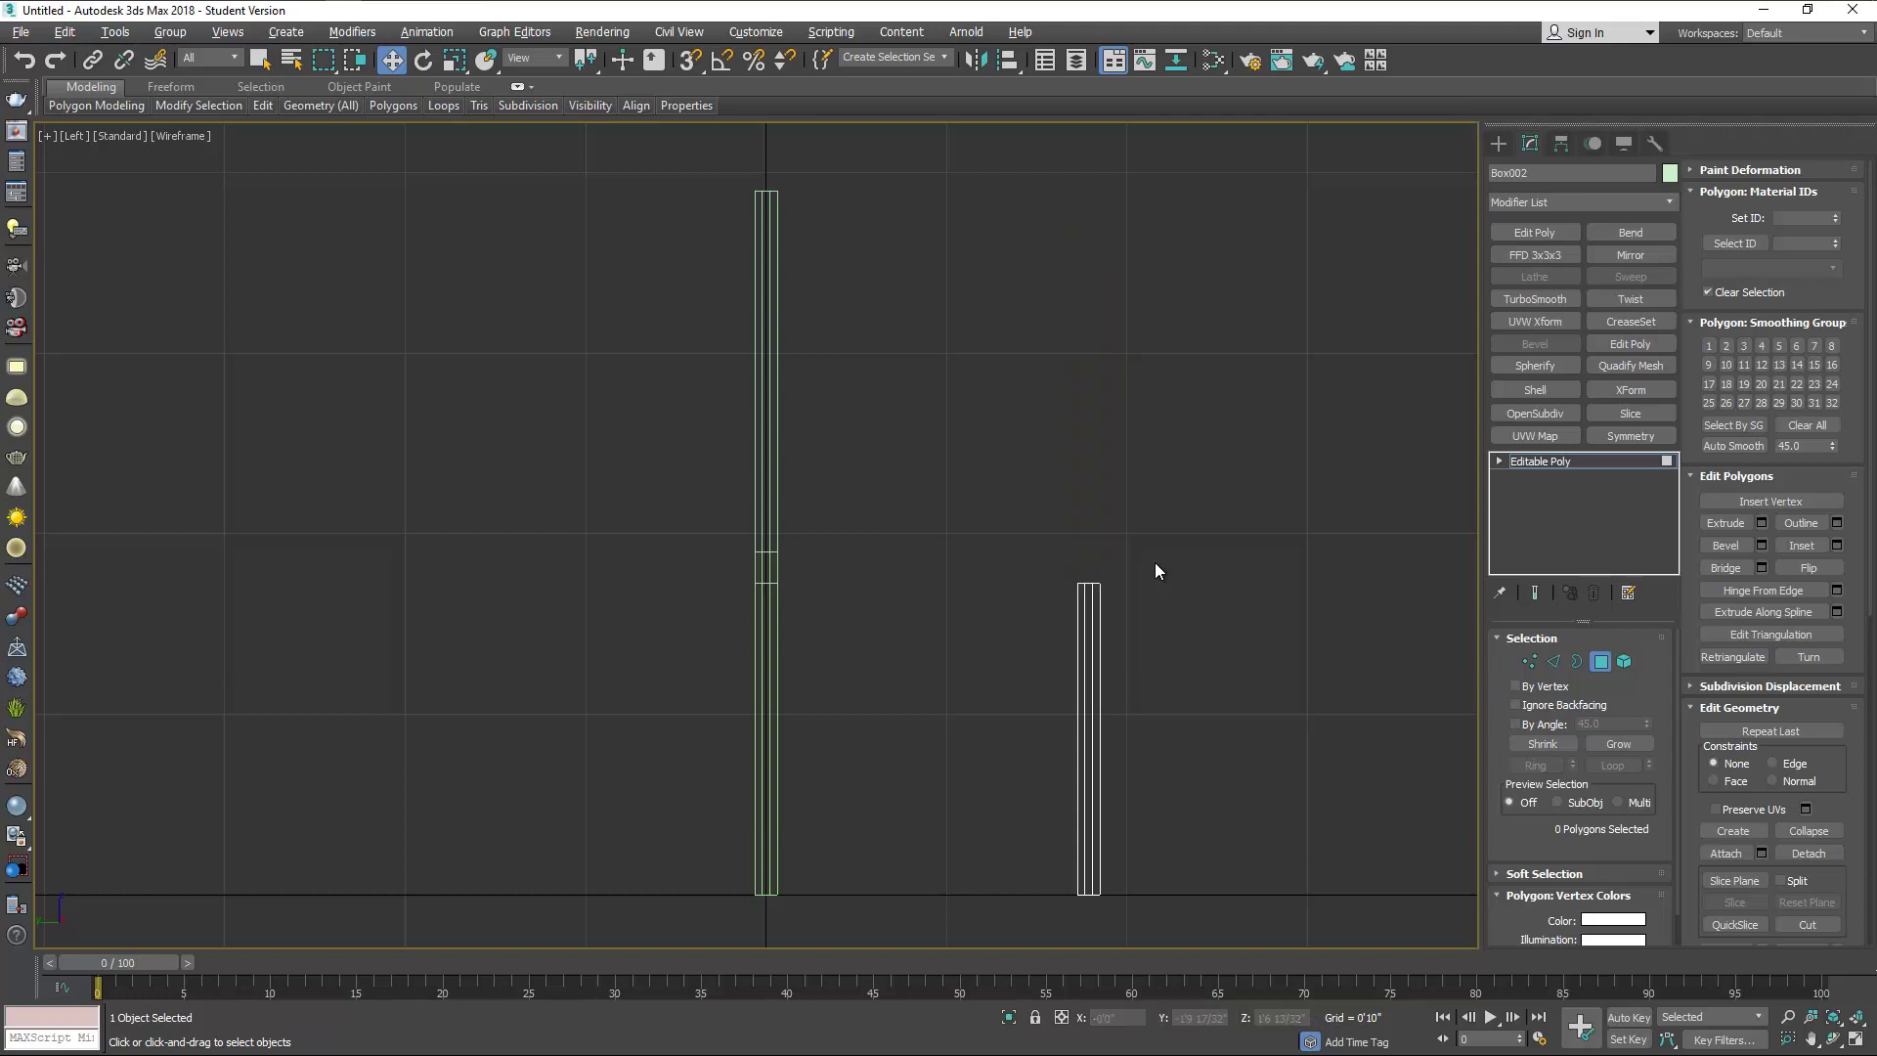
Exit polygon mode and select the tall column Box001.
click(1598, 665)
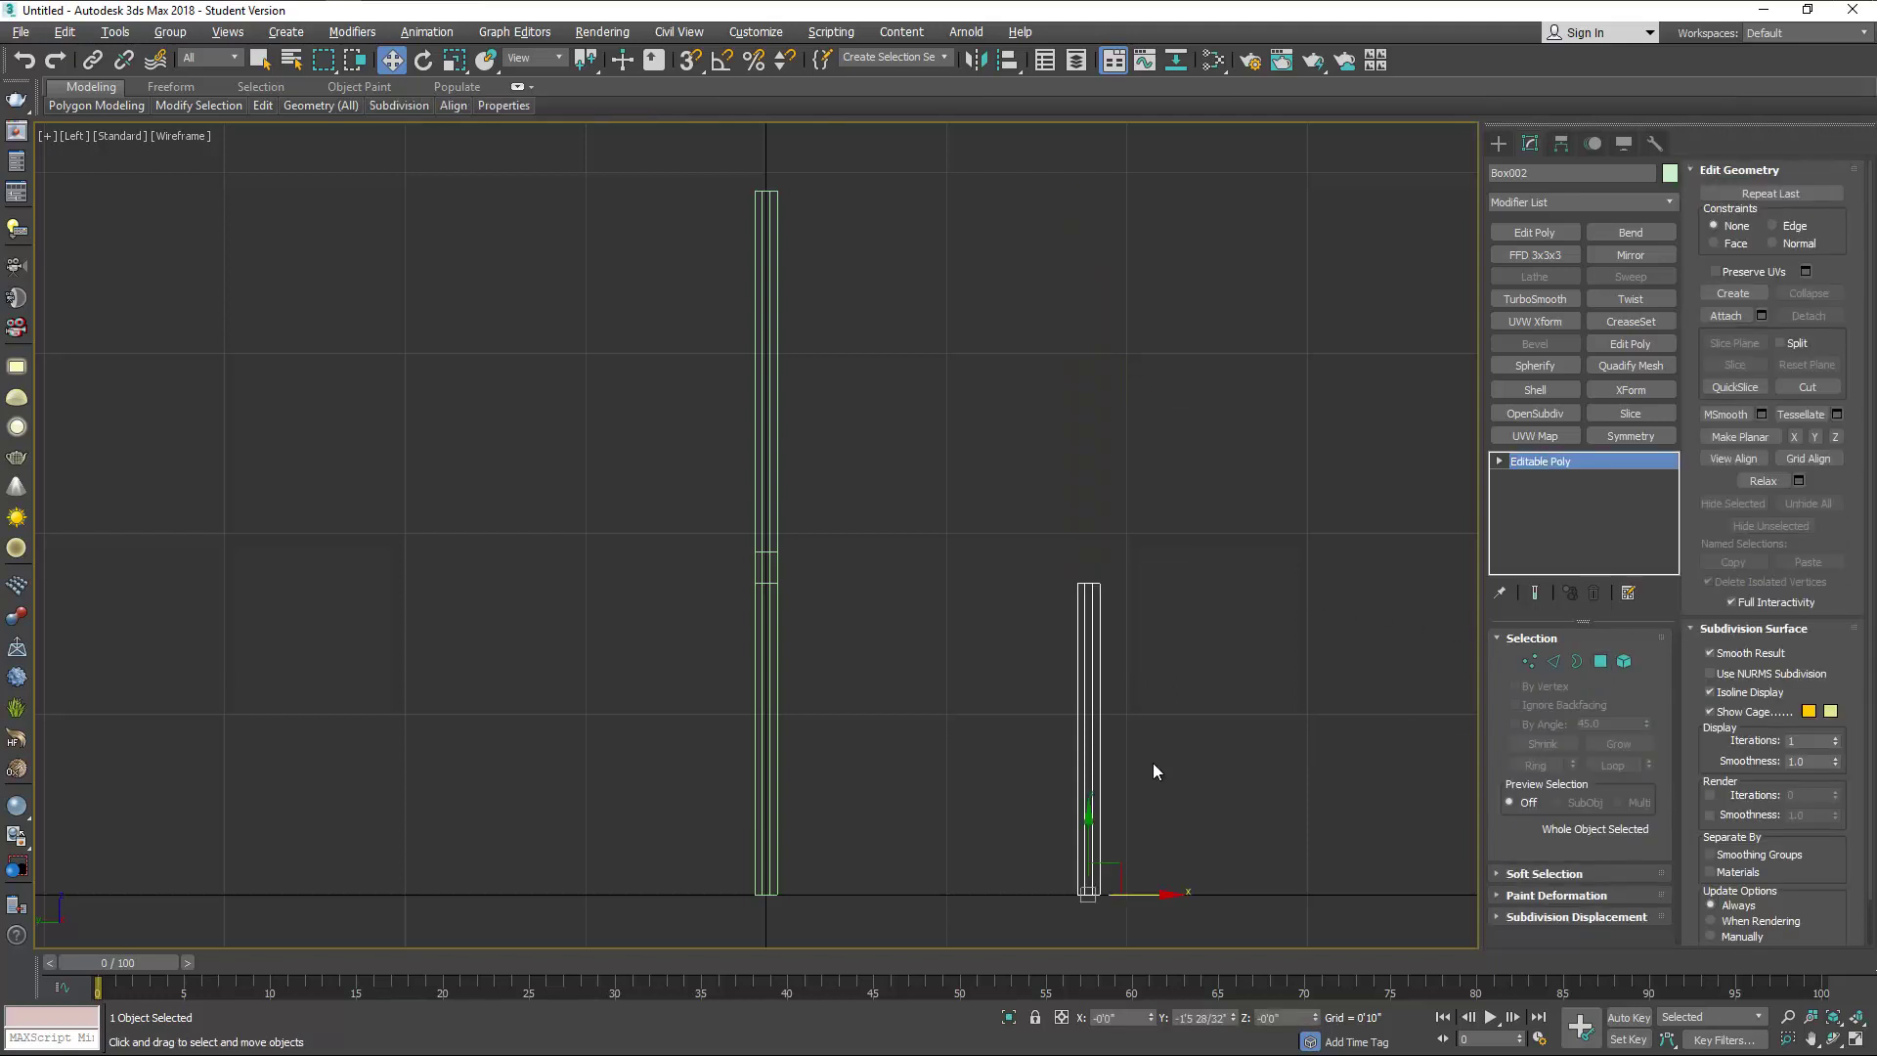
click(974, 488)
click(778, 383)
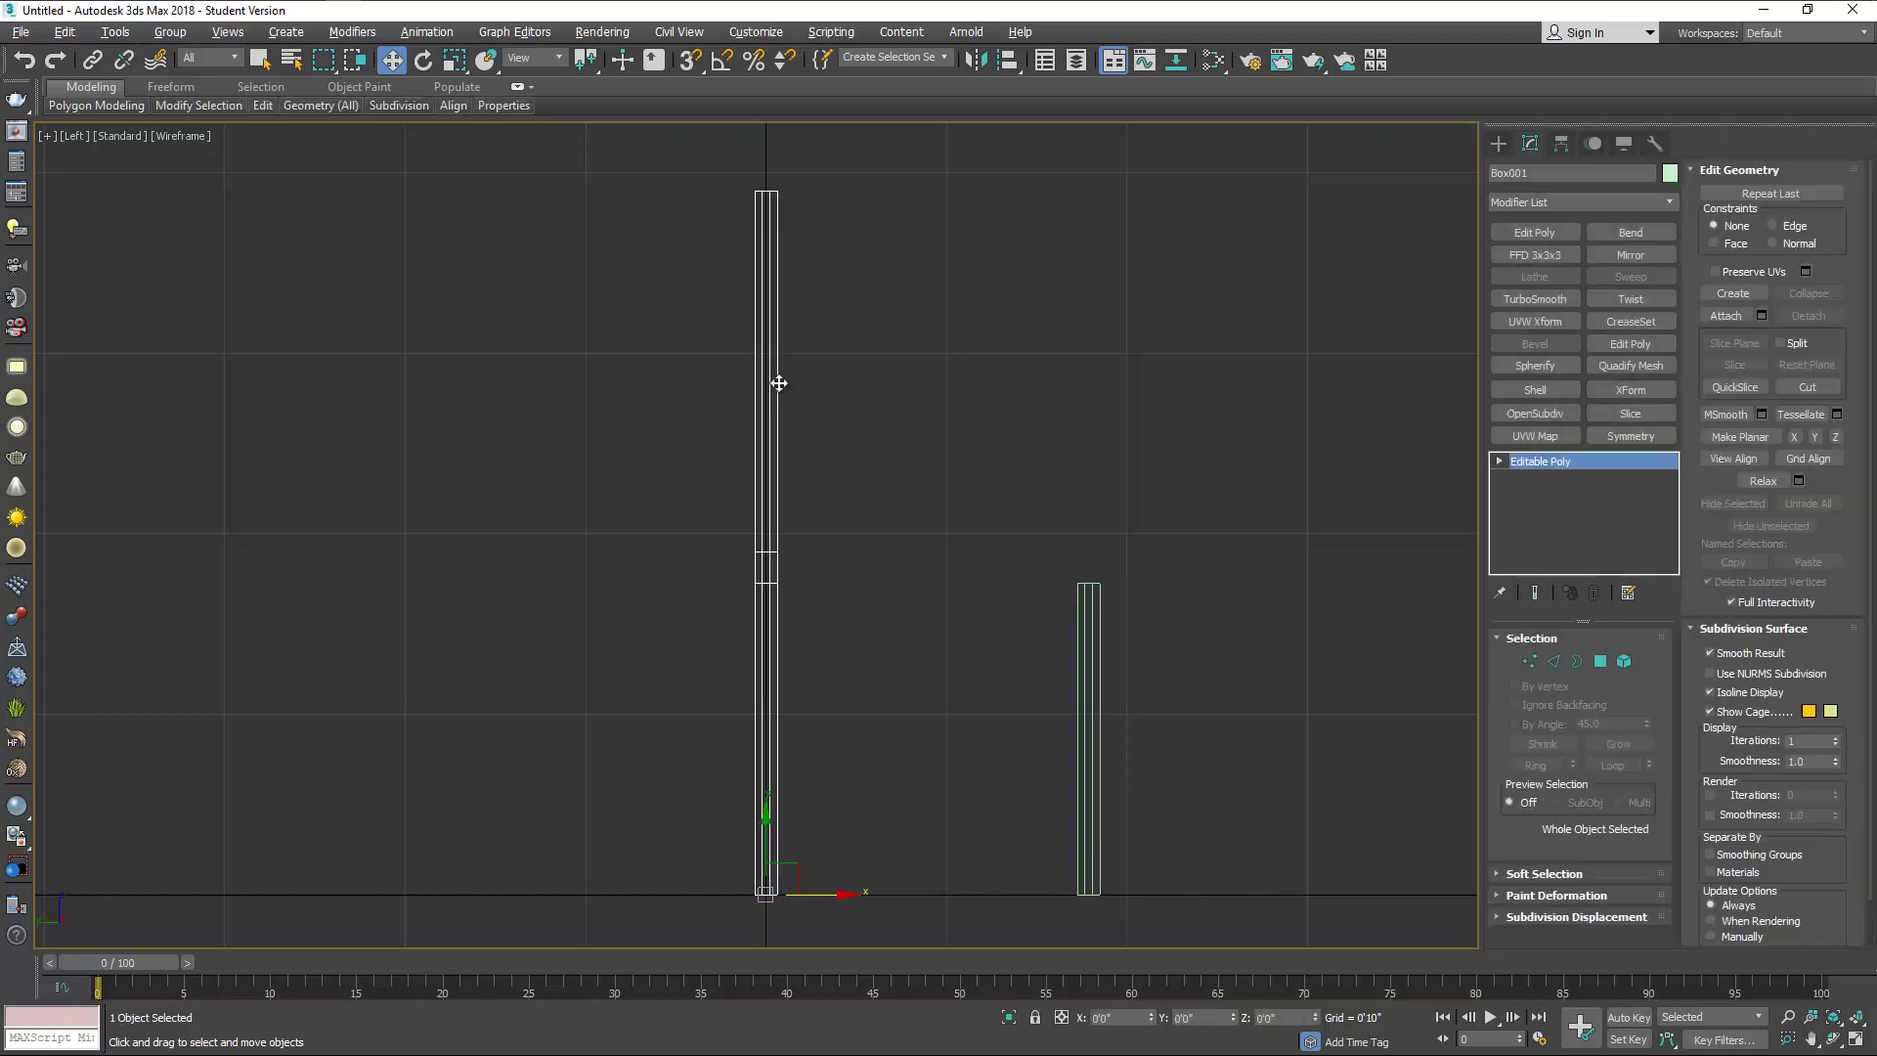
Move Box001's bottom vertices along X to slant the lower column.
click(1528, 662)
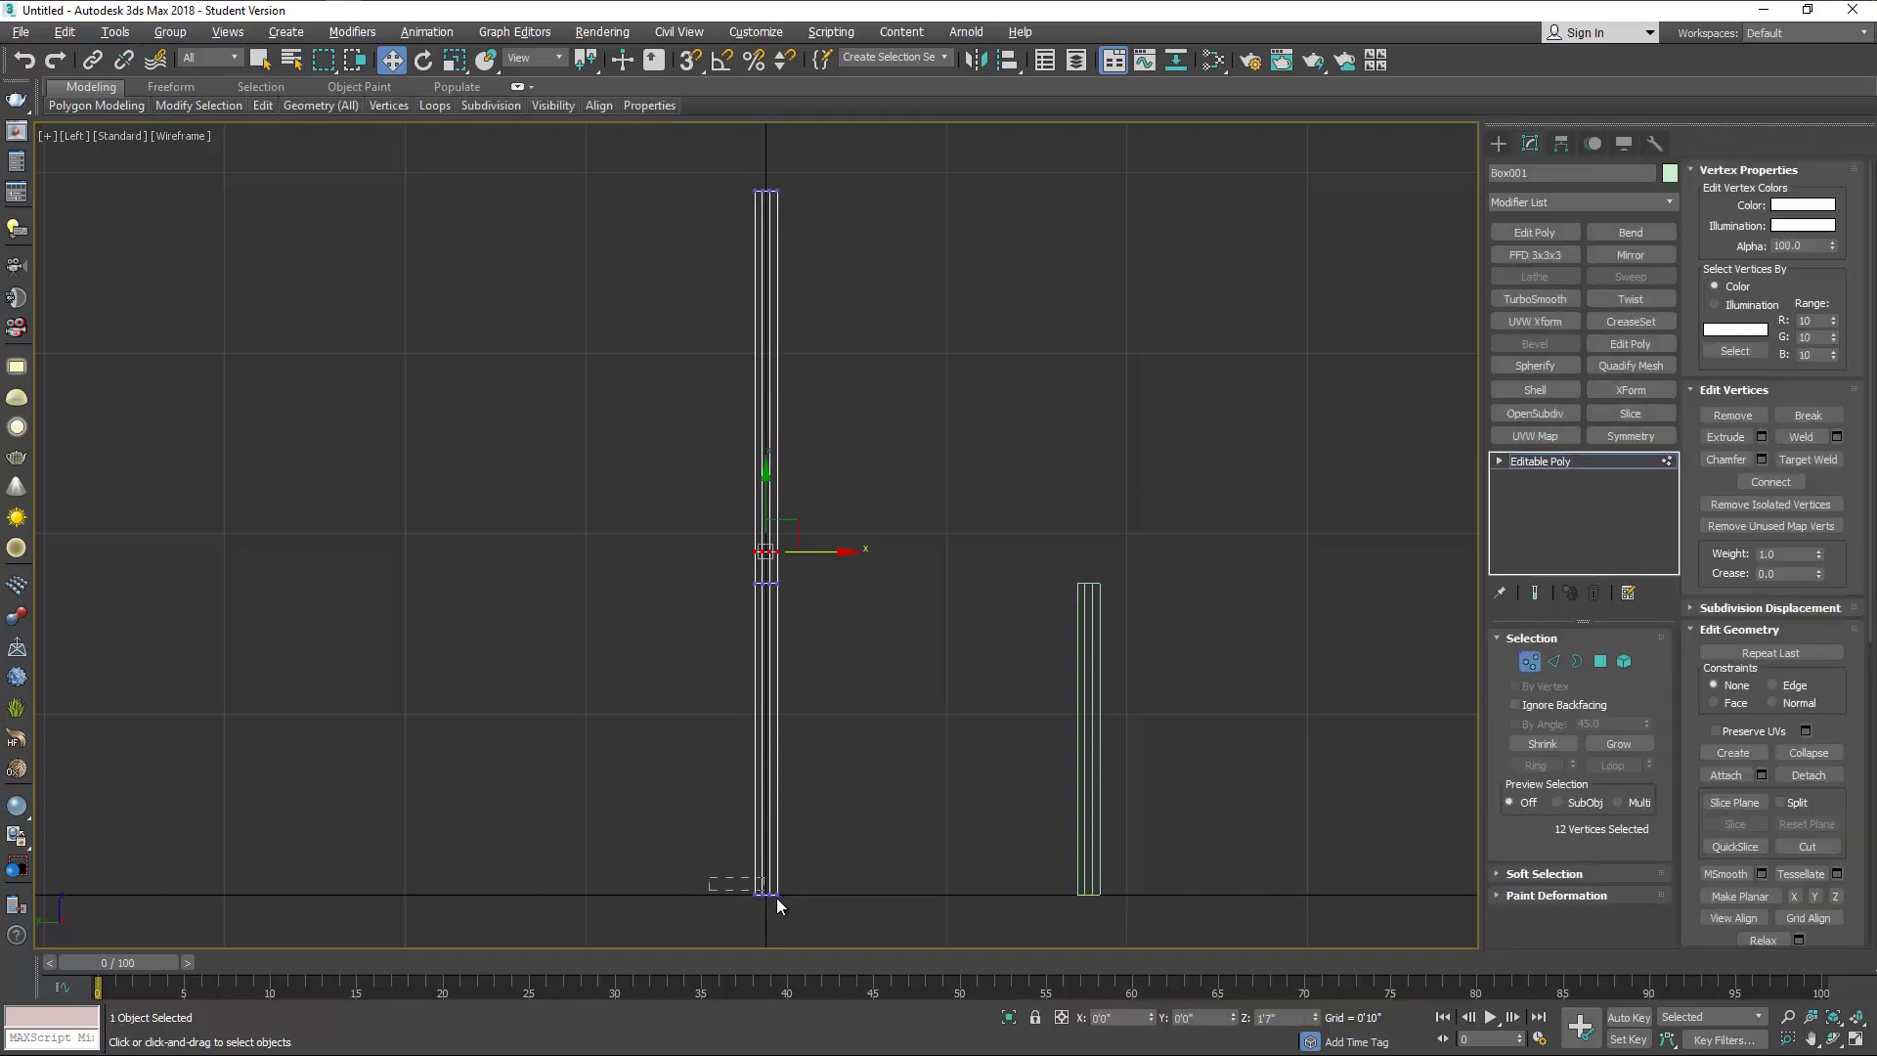
drag(789, 911, 788, 919)
middle_drag(772, 914, 772, 800)
scroll(772, 794, up, 5)
drag(791, 708, 661, 733)
scroll(788, 600, down, 6)
Shift the top vertex row back along X and scale it to 69% width.
middle_drag(865, 328, 860, 620)
drag(754, 422, 828, 479)
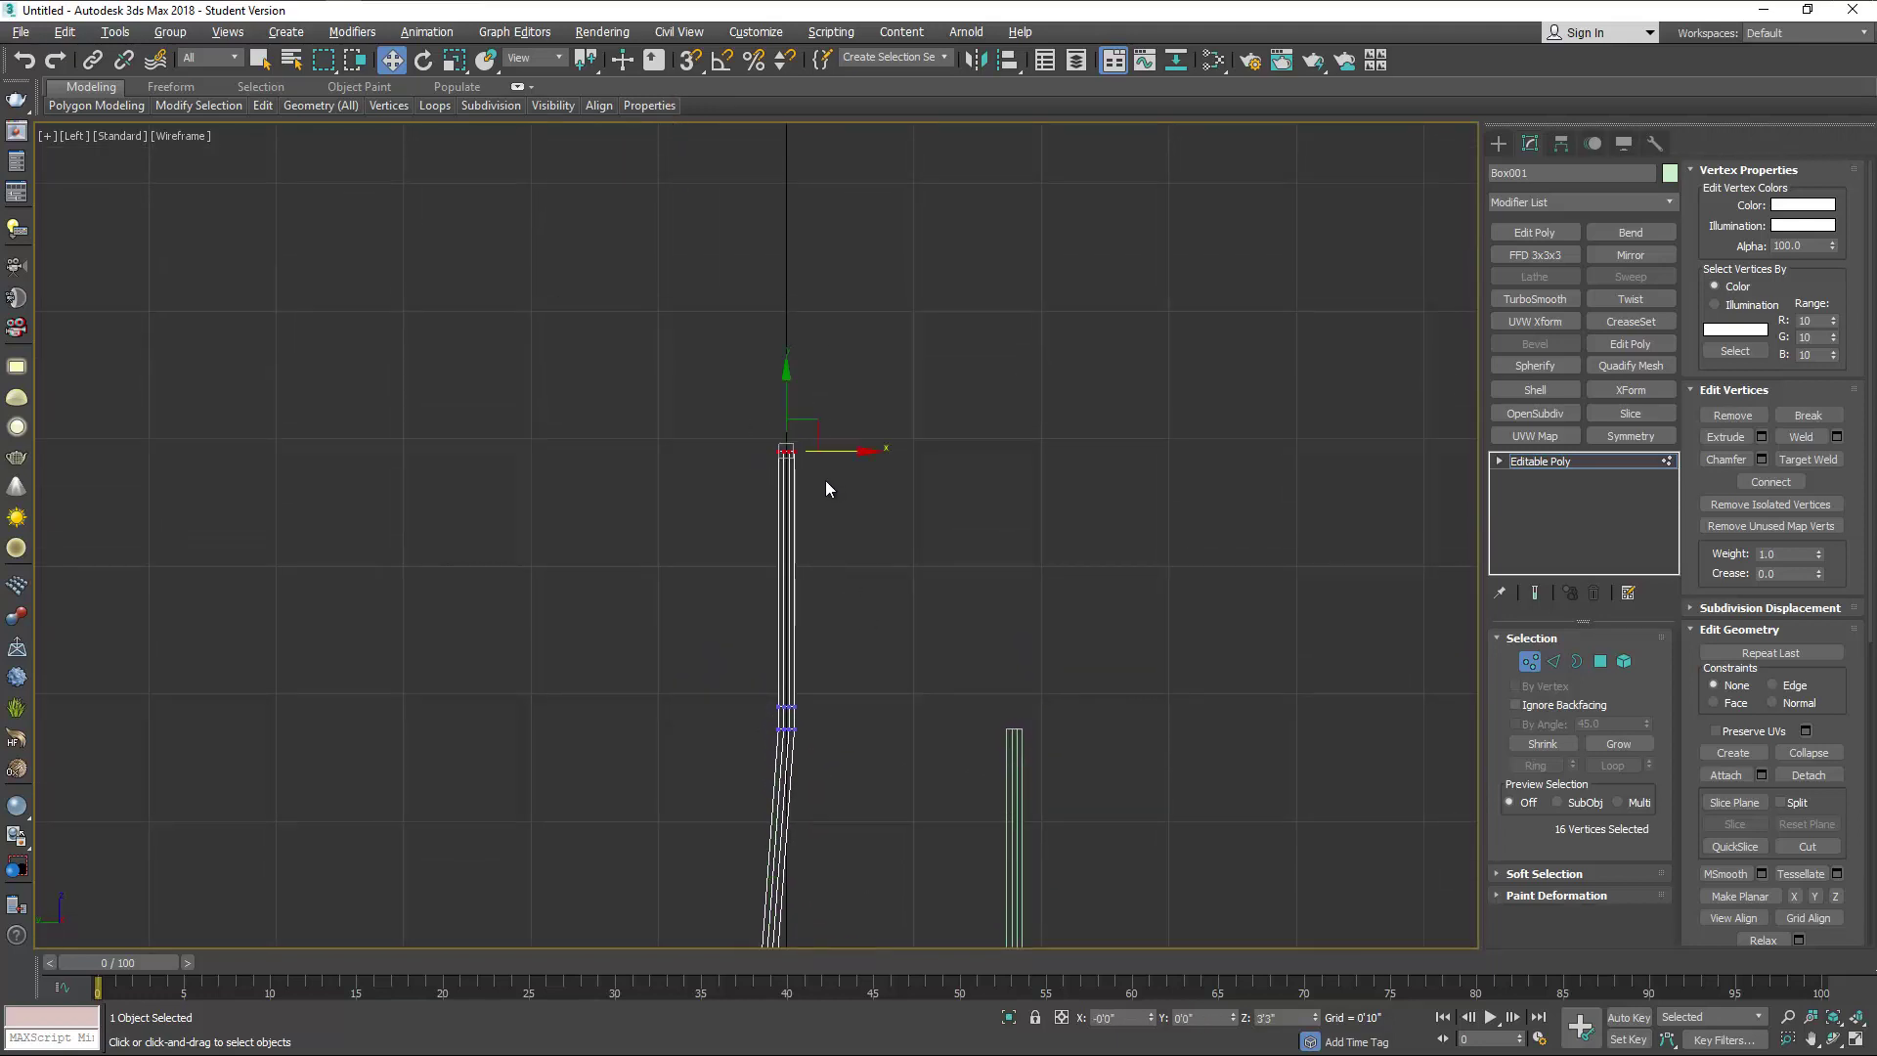
scroll(817, 461, up, 5)
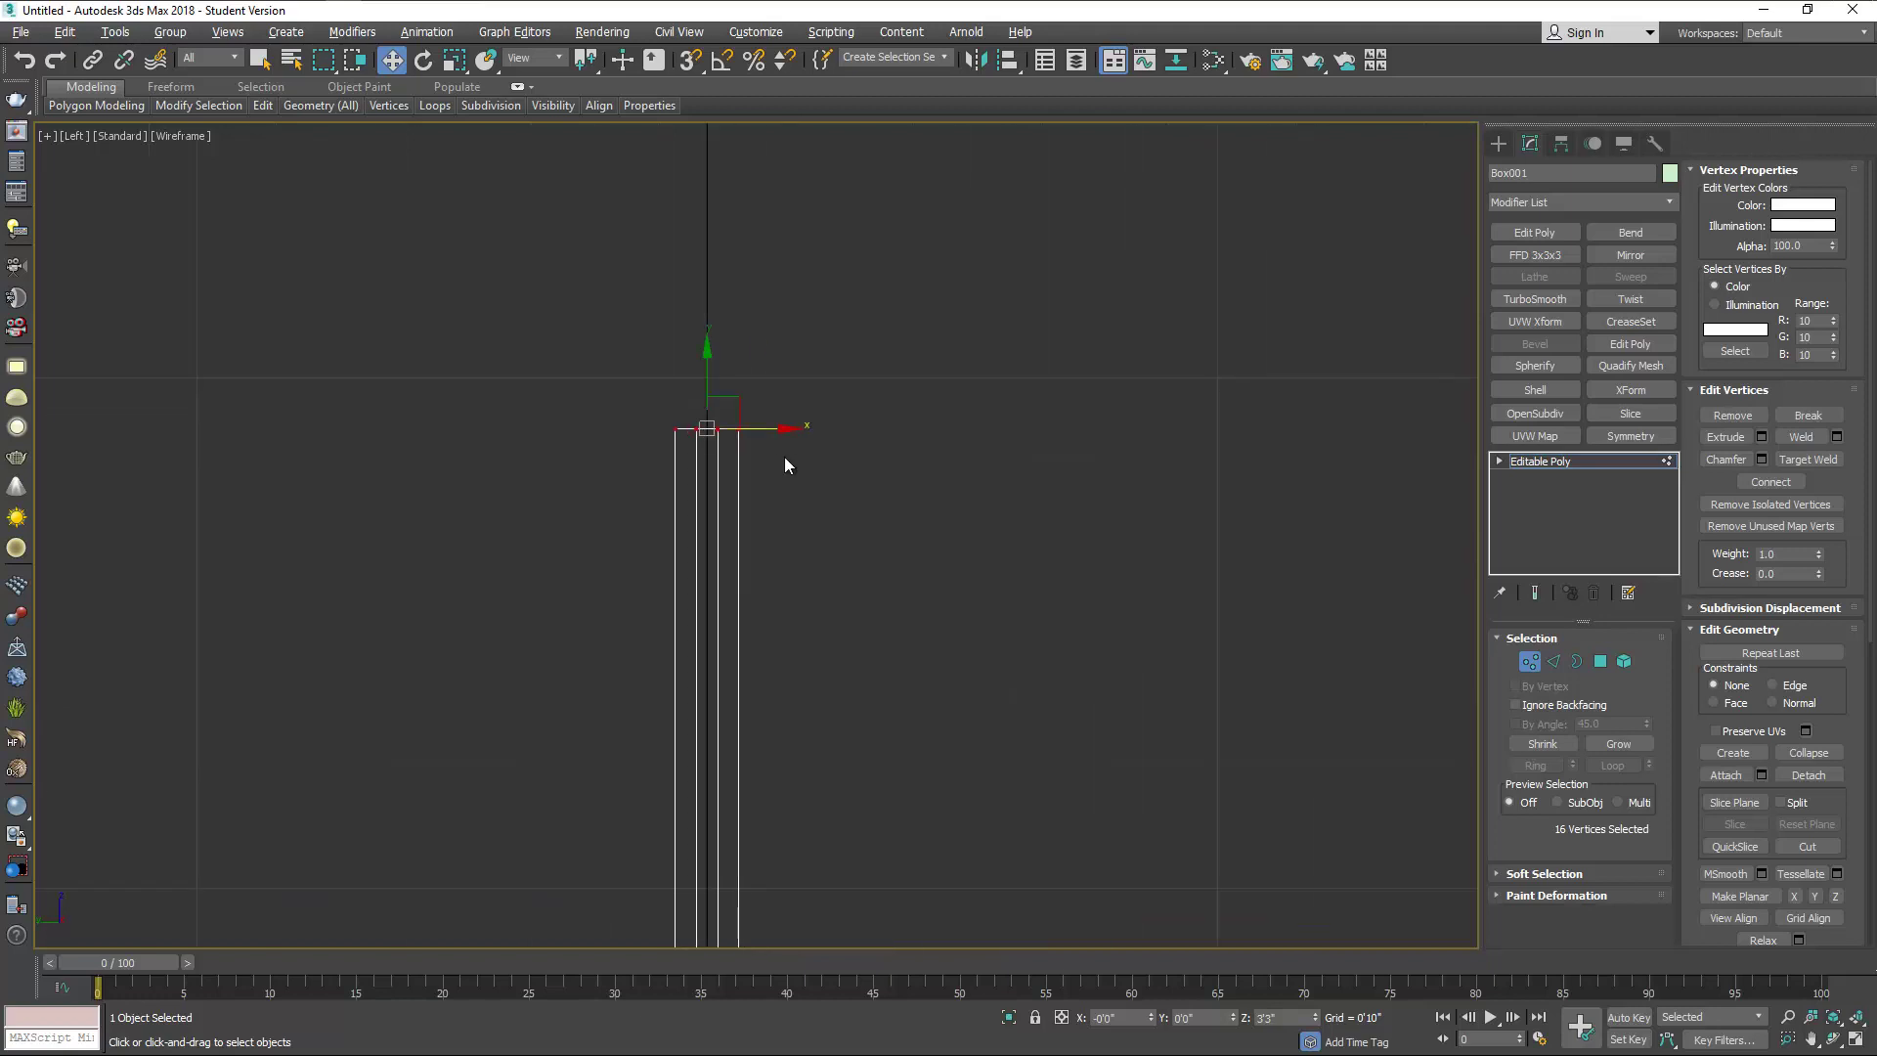
drag(762, 437, 674, 436)
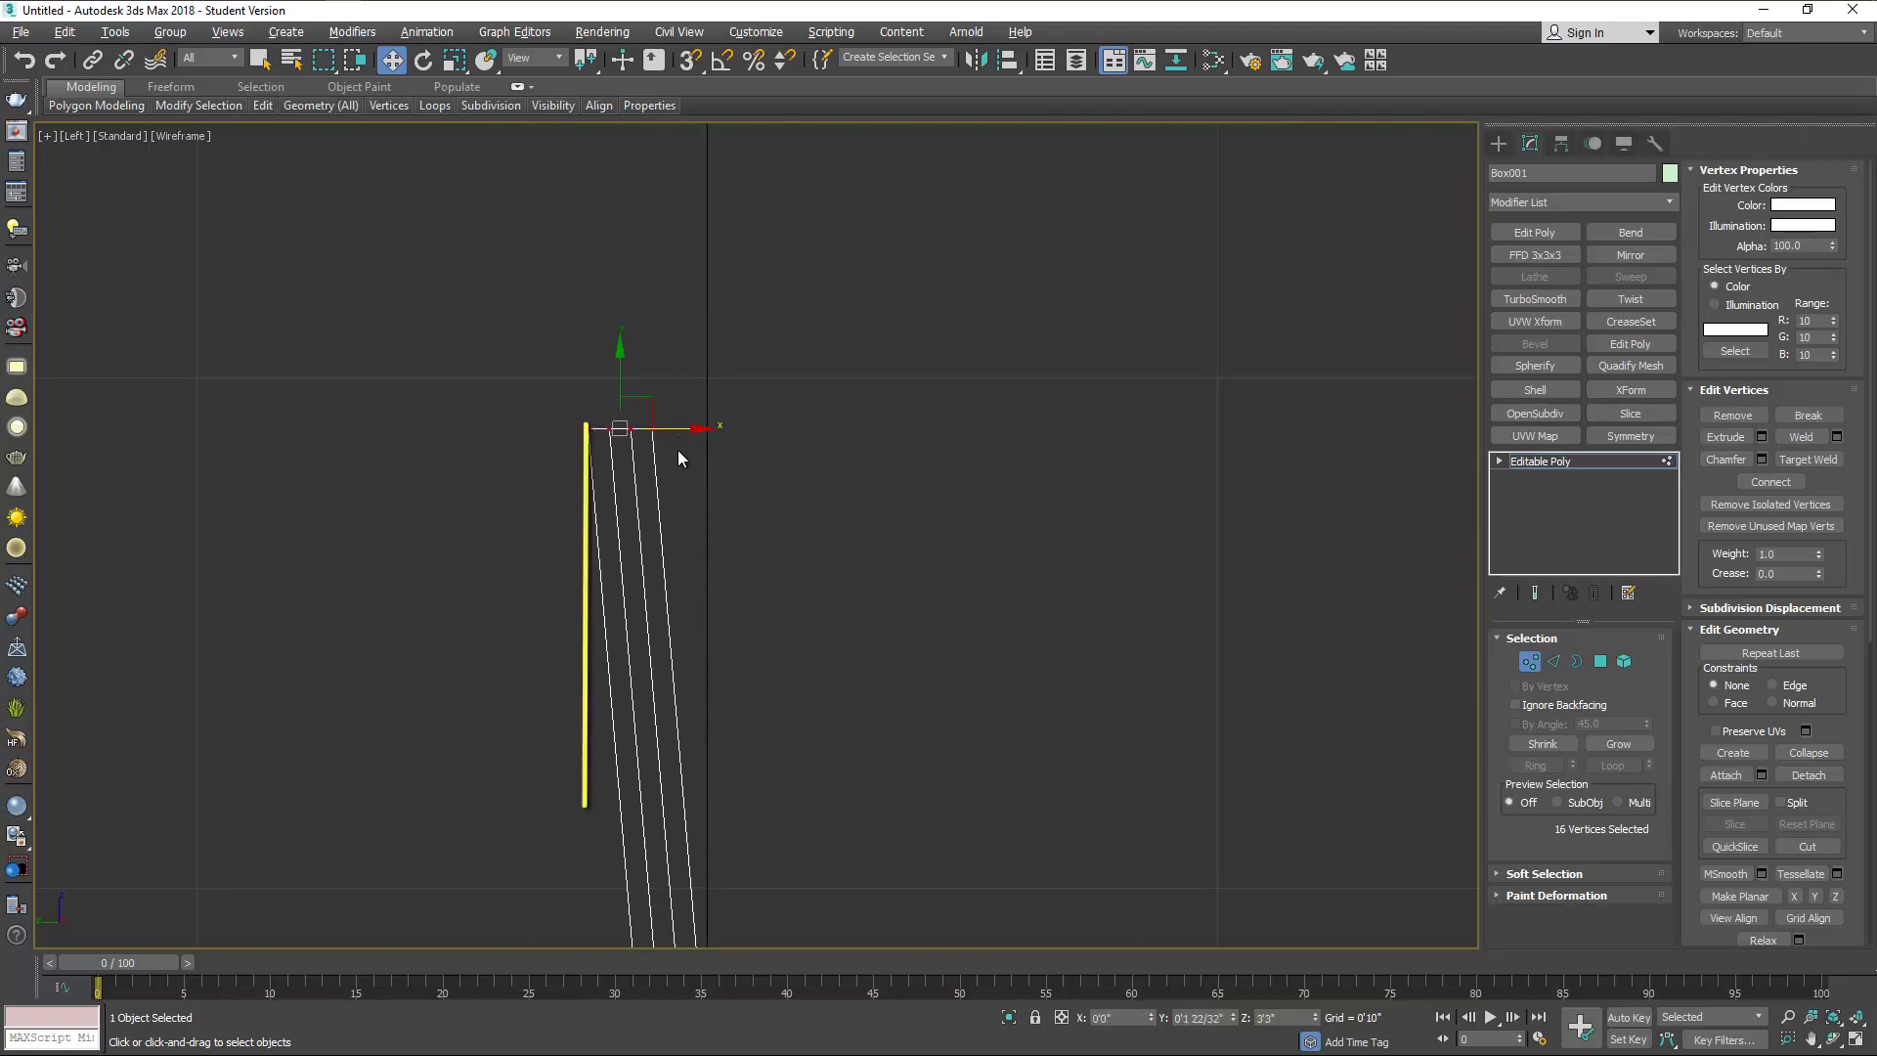
click(456, 61)
drag(674, 431, 627, 437)
click(391, 60)
scroll(772, 495, down, 5)
middle_drag(776, 615, 642, 557)
scroll(642, 557, up, 3)
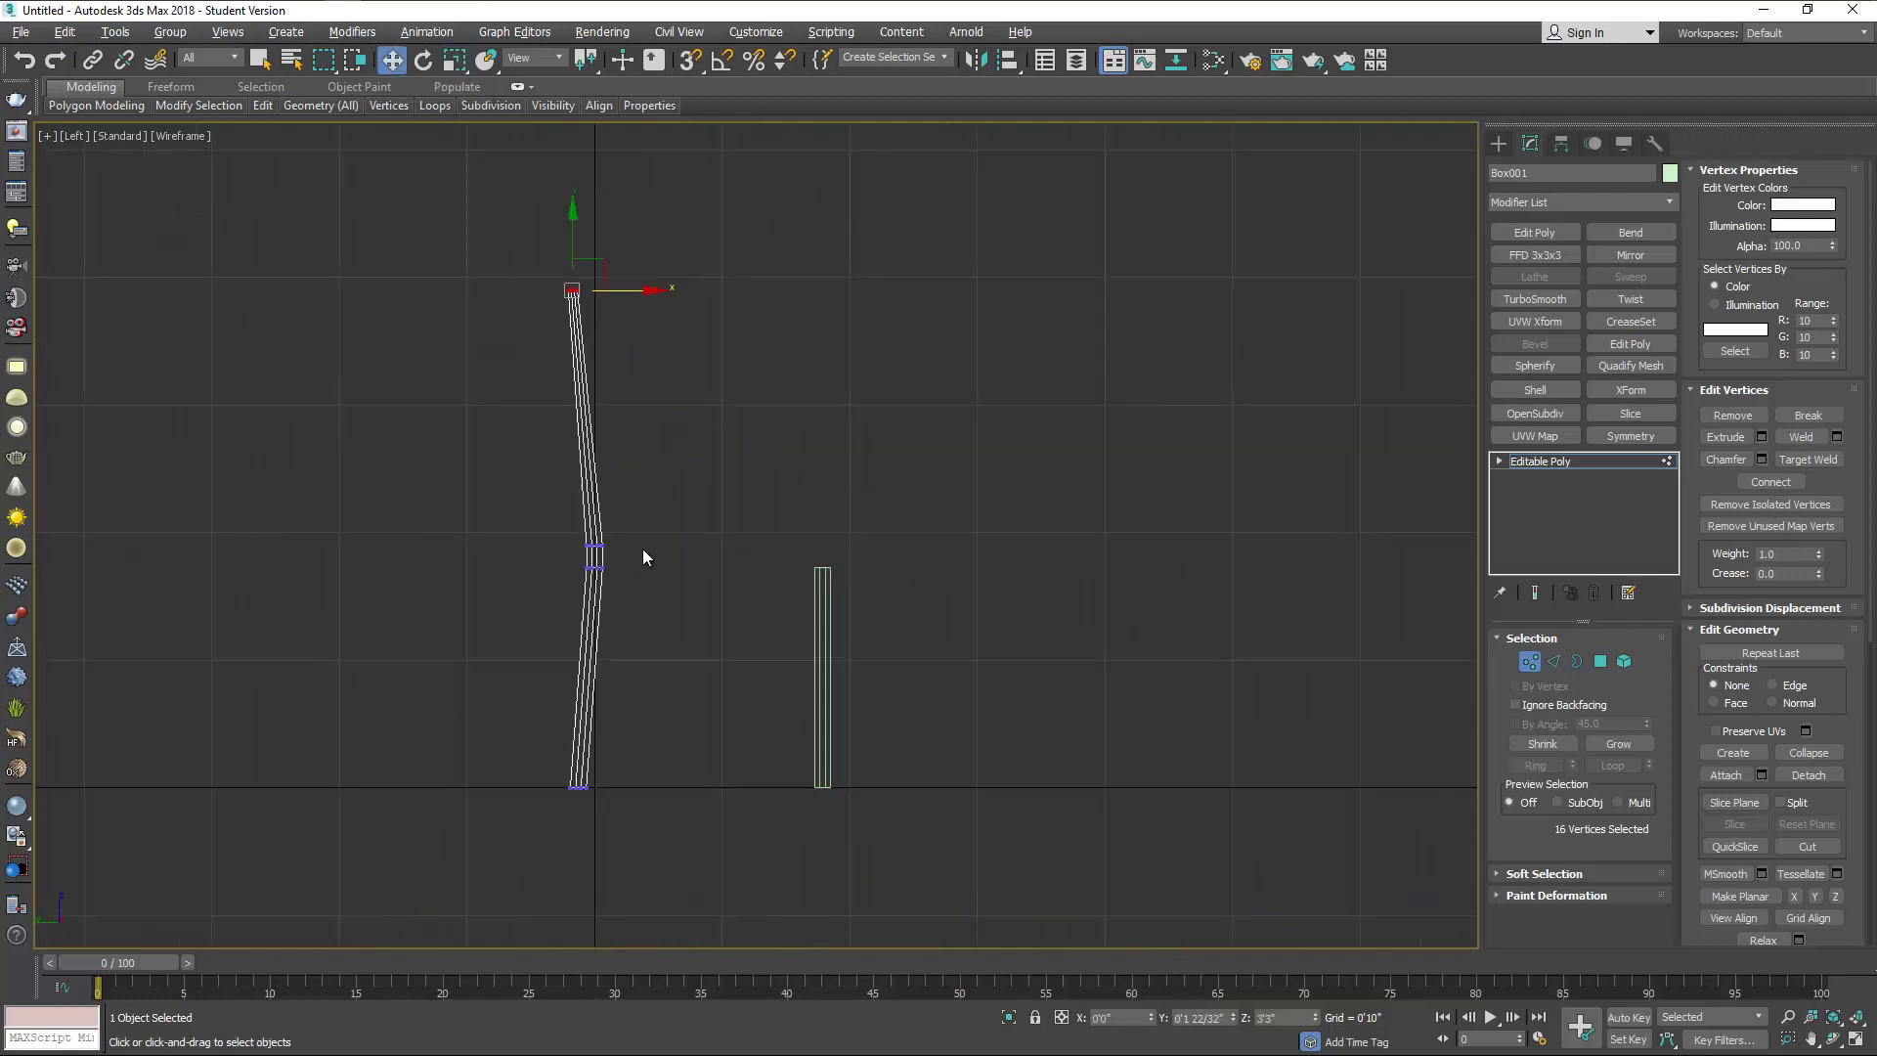
Connect the lower section's vertical edges with 3 new horizontal edge loops.
click(1553, 661)
drag(533, 652, 620, 683)
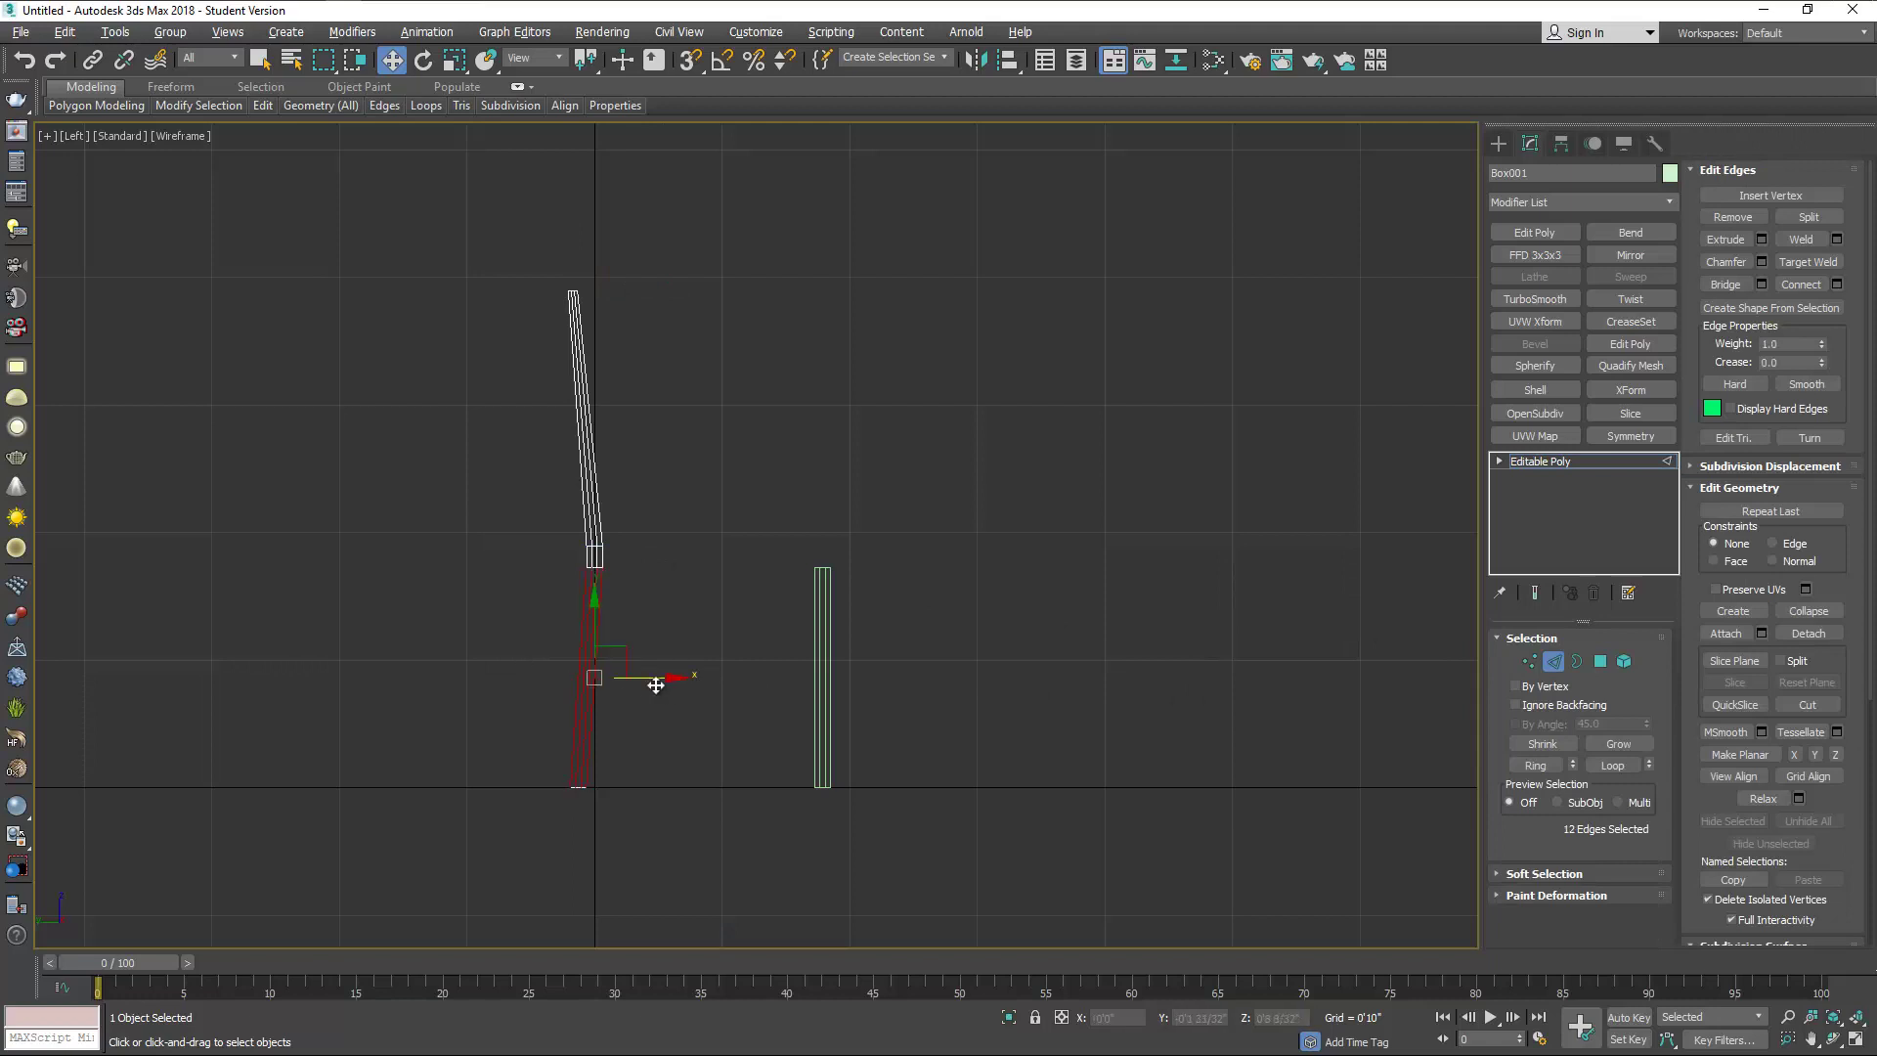
click(1836, 284)
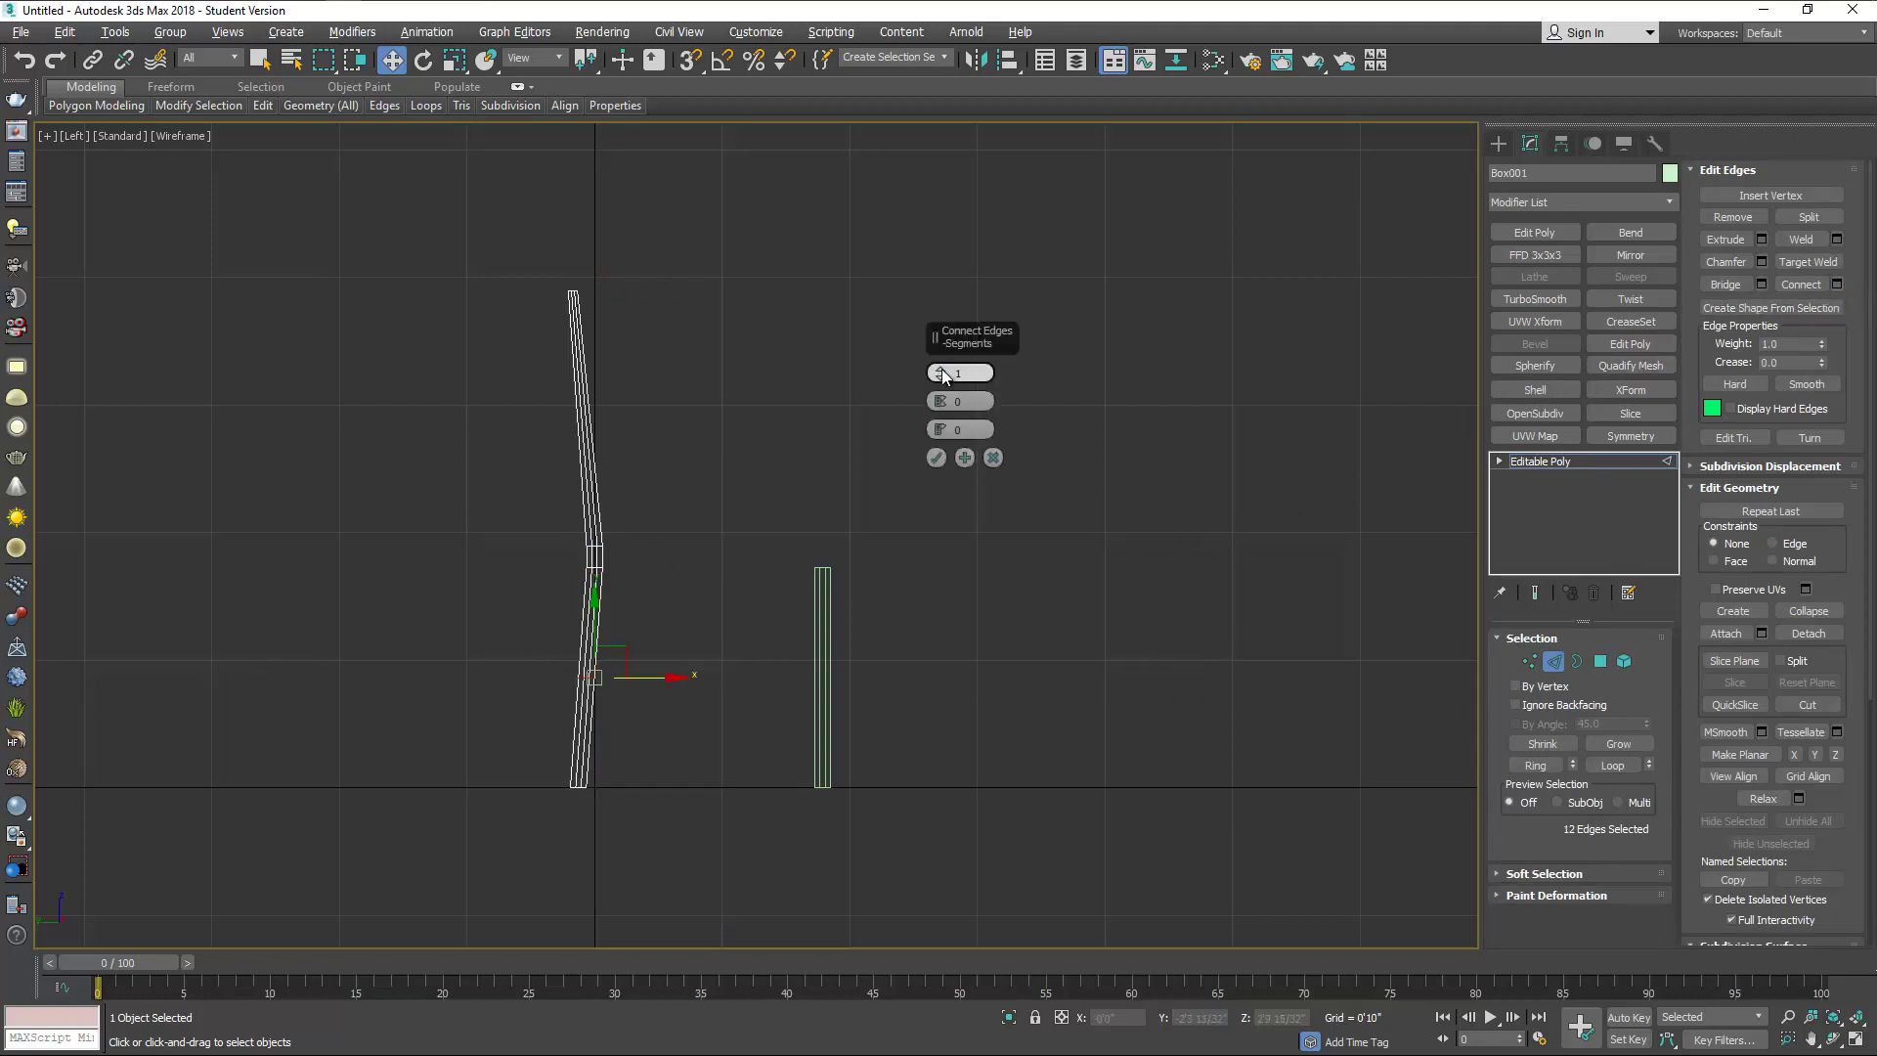
drag(941, 369, 943, 376)
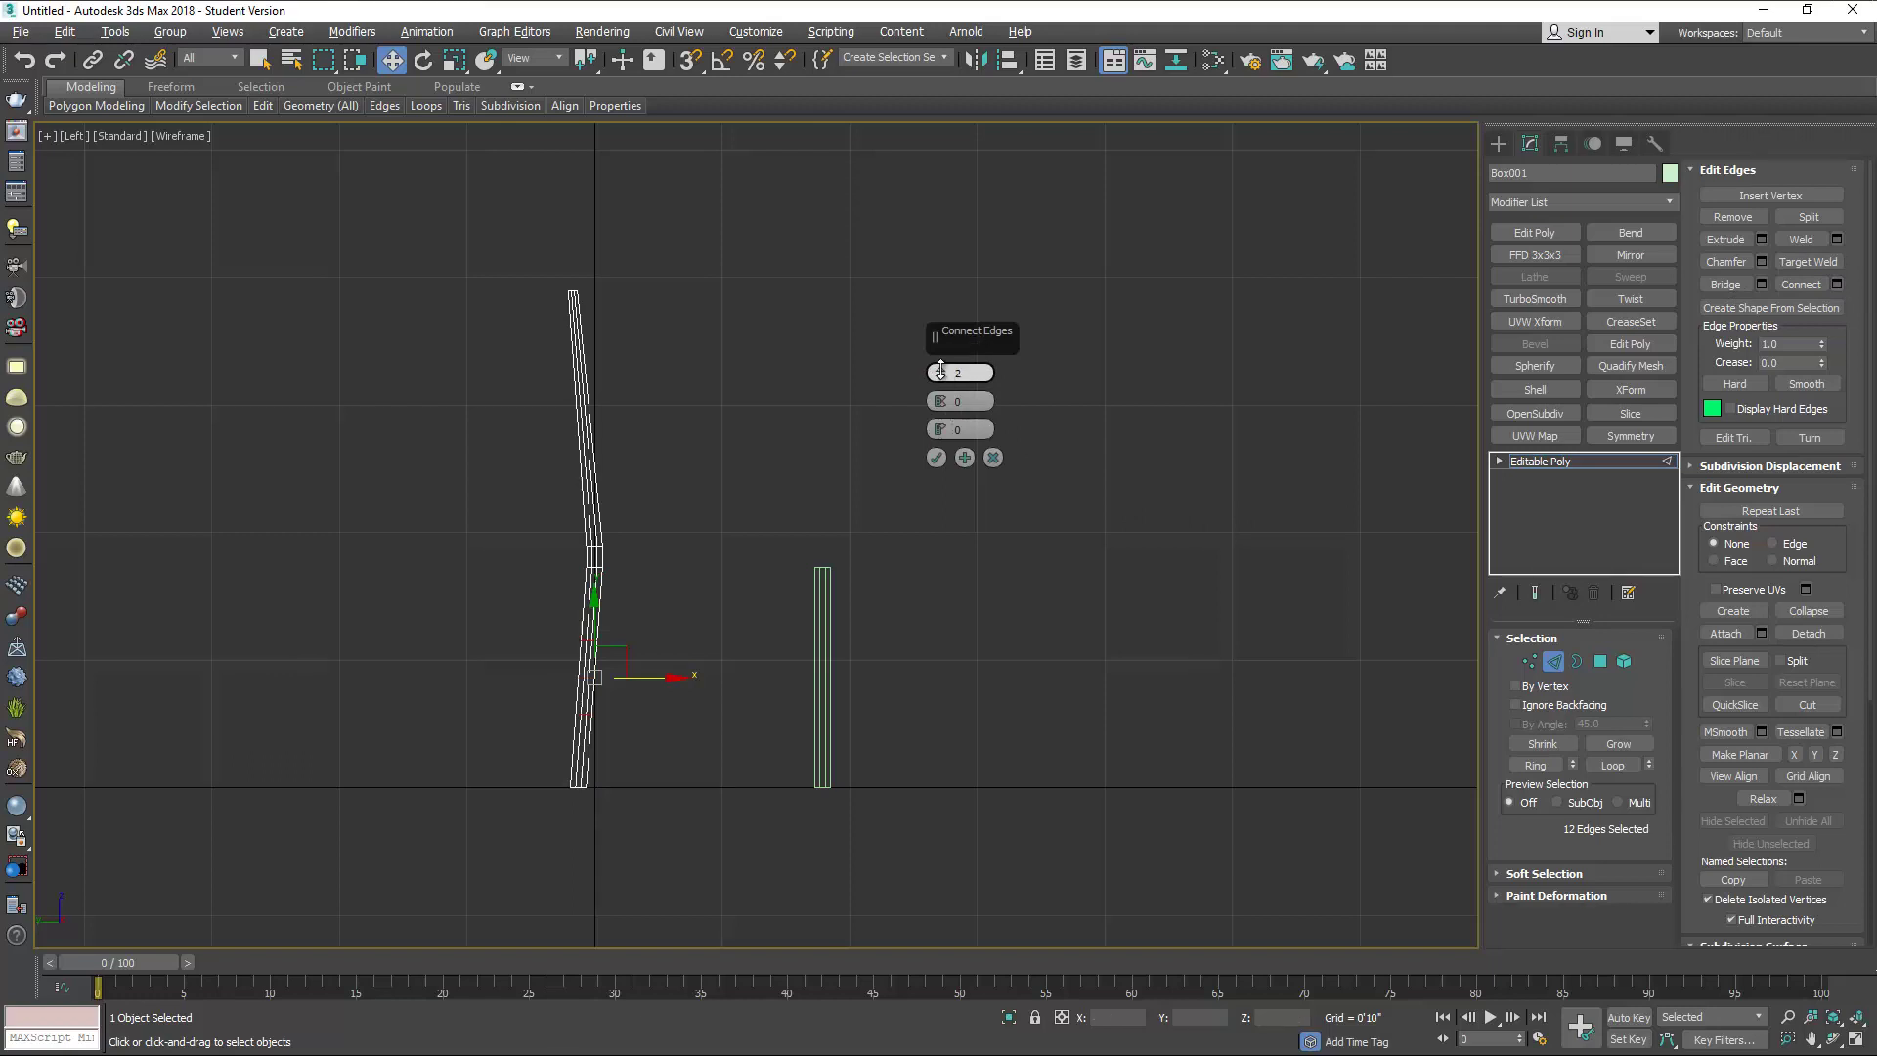
click(936, 458)
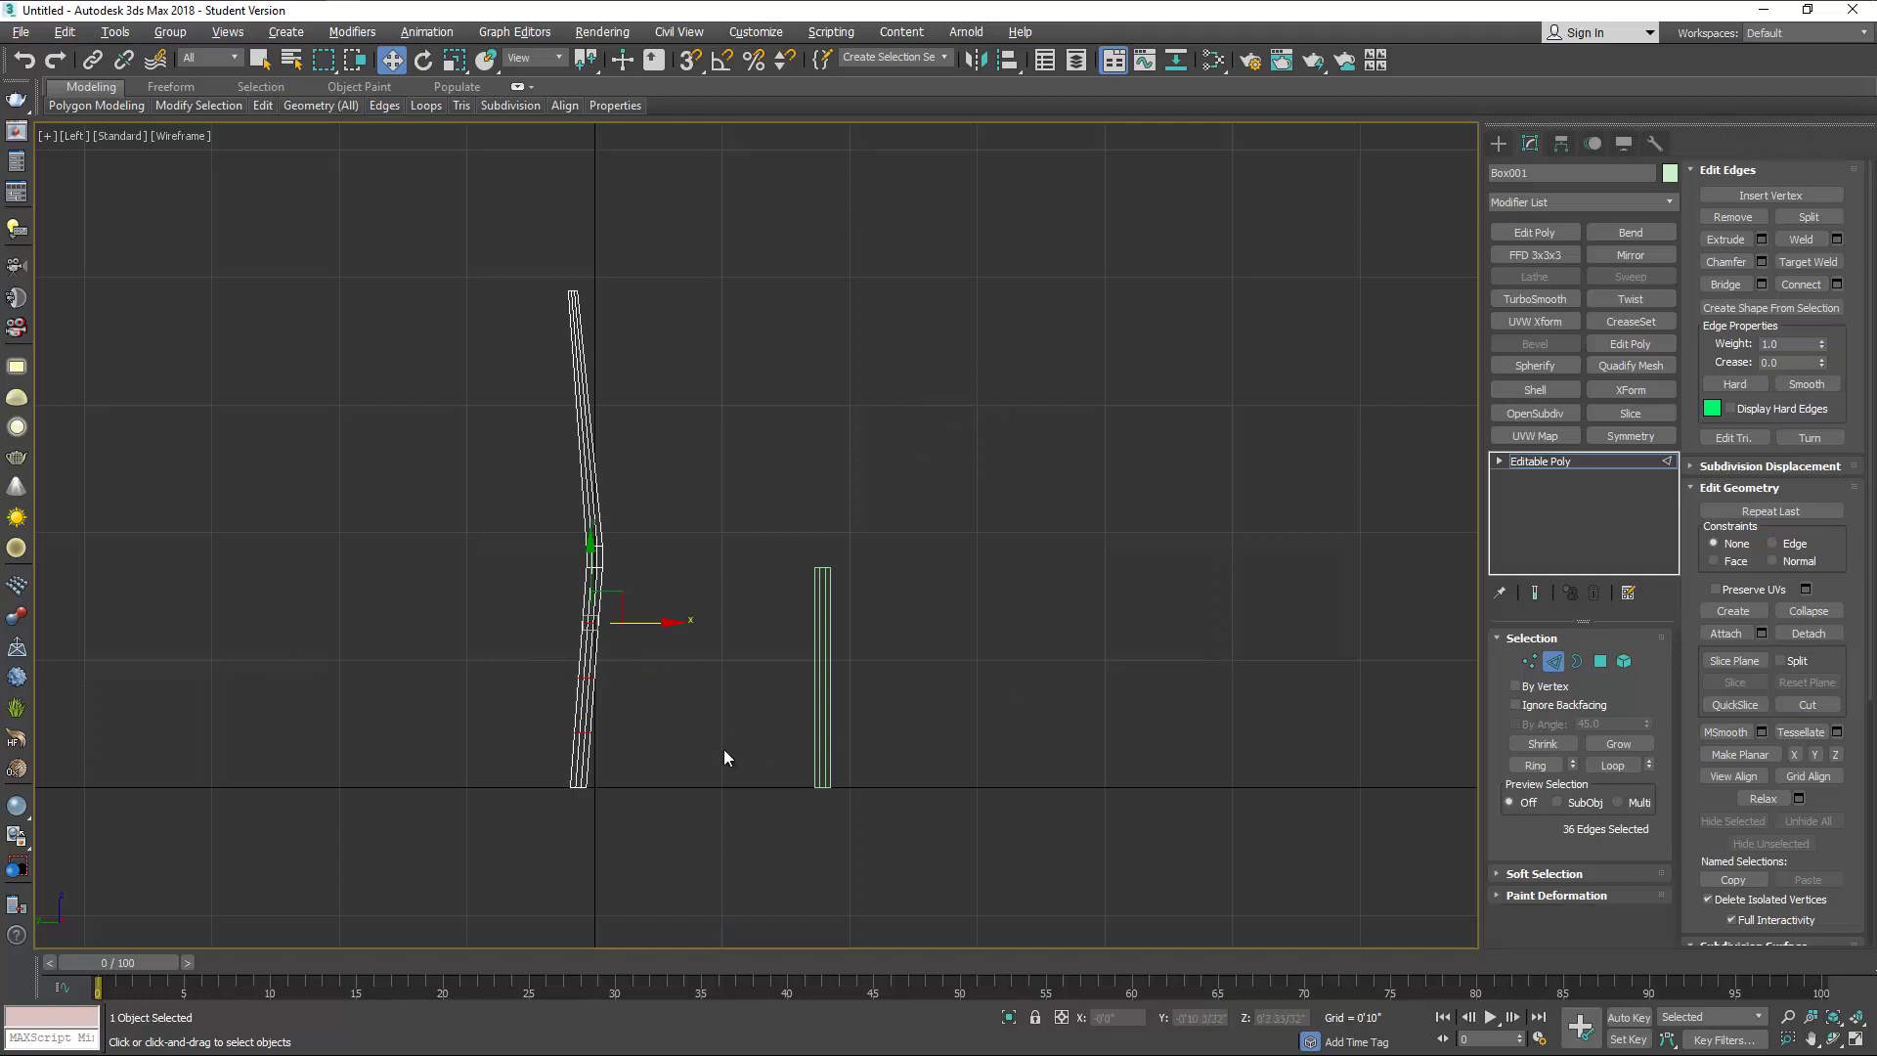
middle_drag(725, 758, 887, 731)
scroll(787, 682, up, 5)
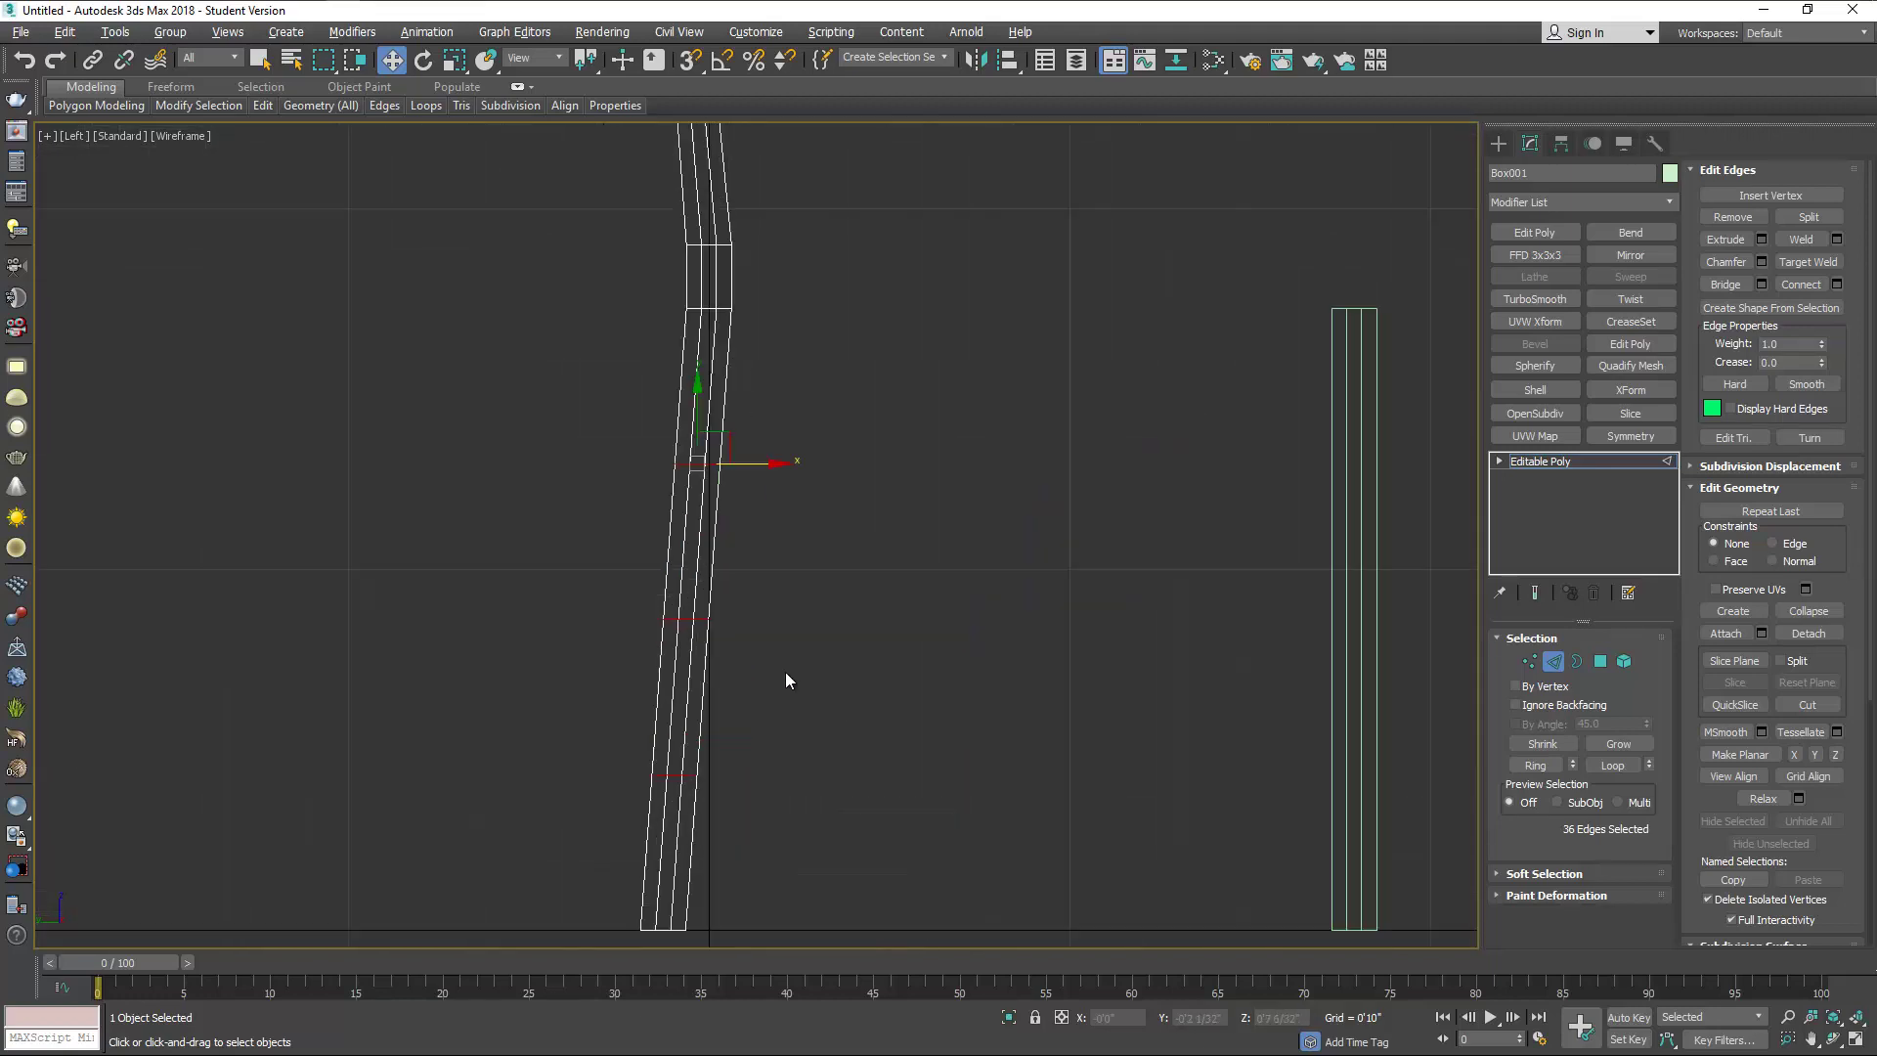
Set the lowest new vertex row on Box001 to a height of 3 inches.
click(1529, 661)
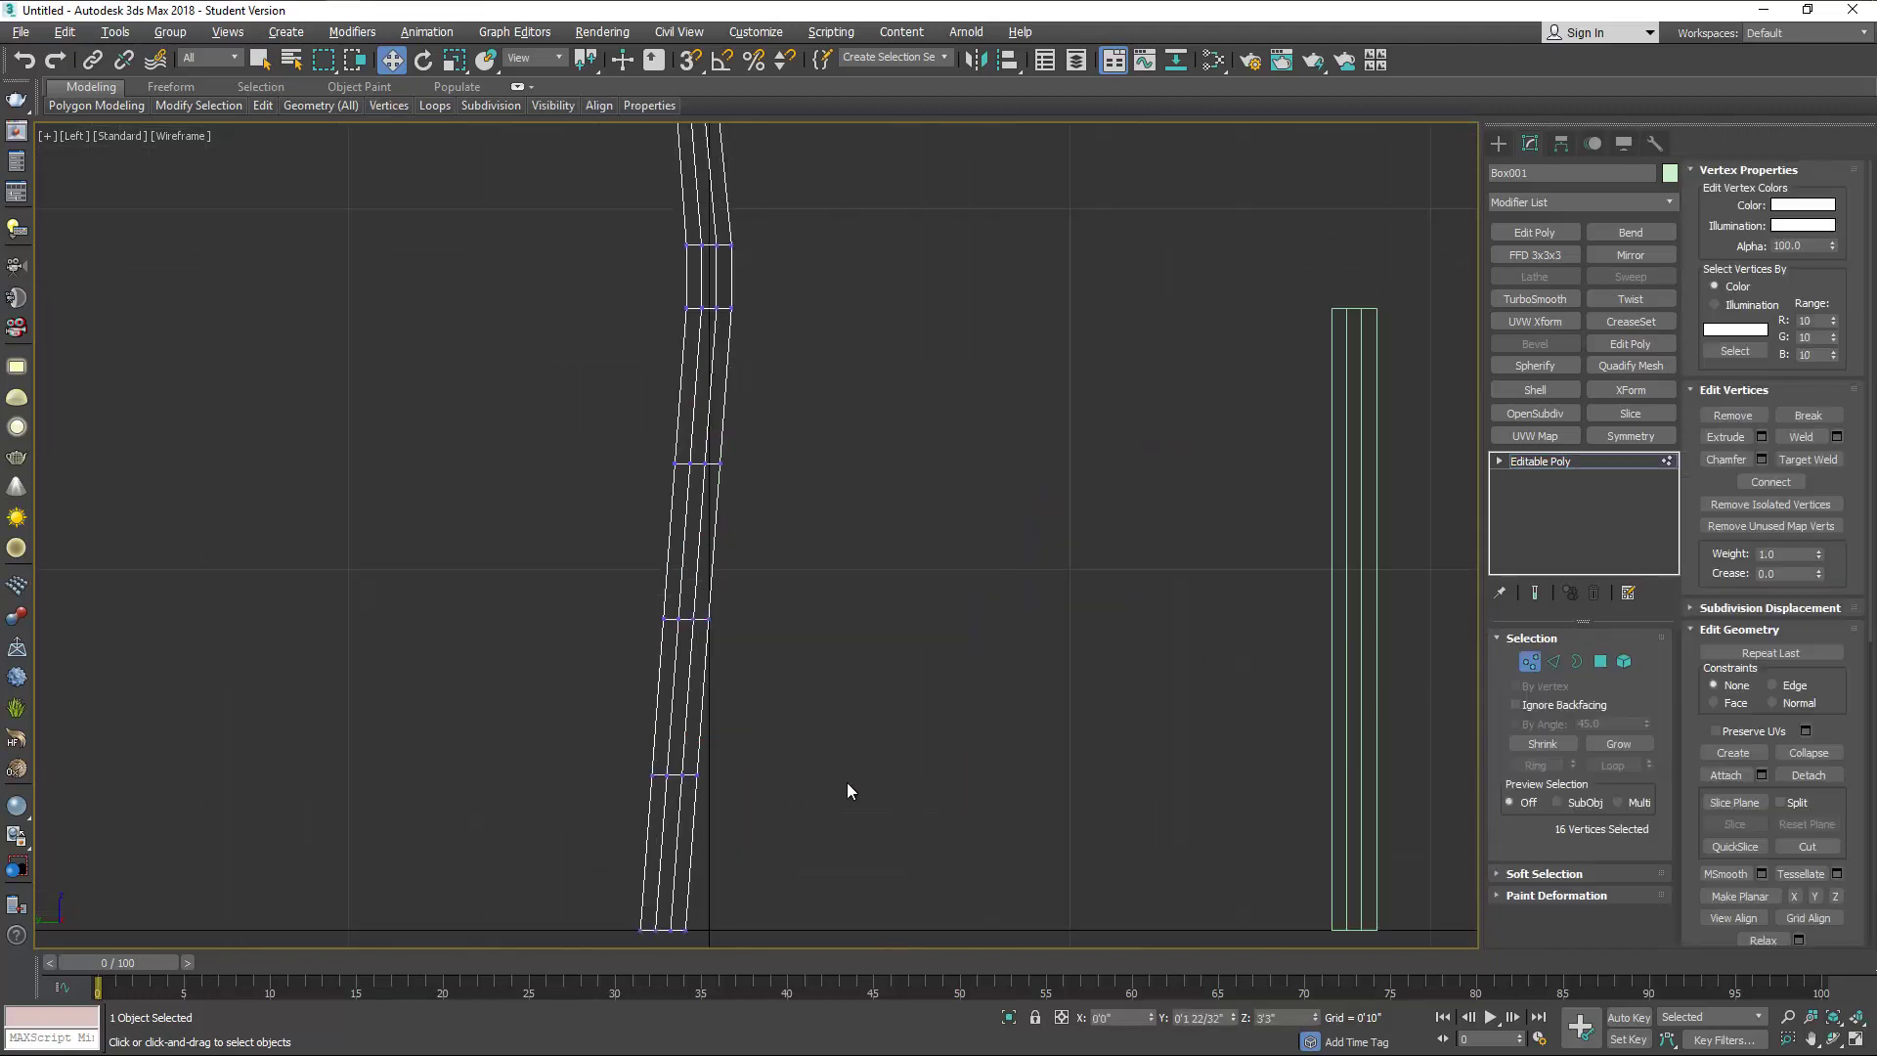
drag(599, 764, 759, 814)
drag(678, 733, 650, 687)
key(ctrl+z)
key(ctrl+z)
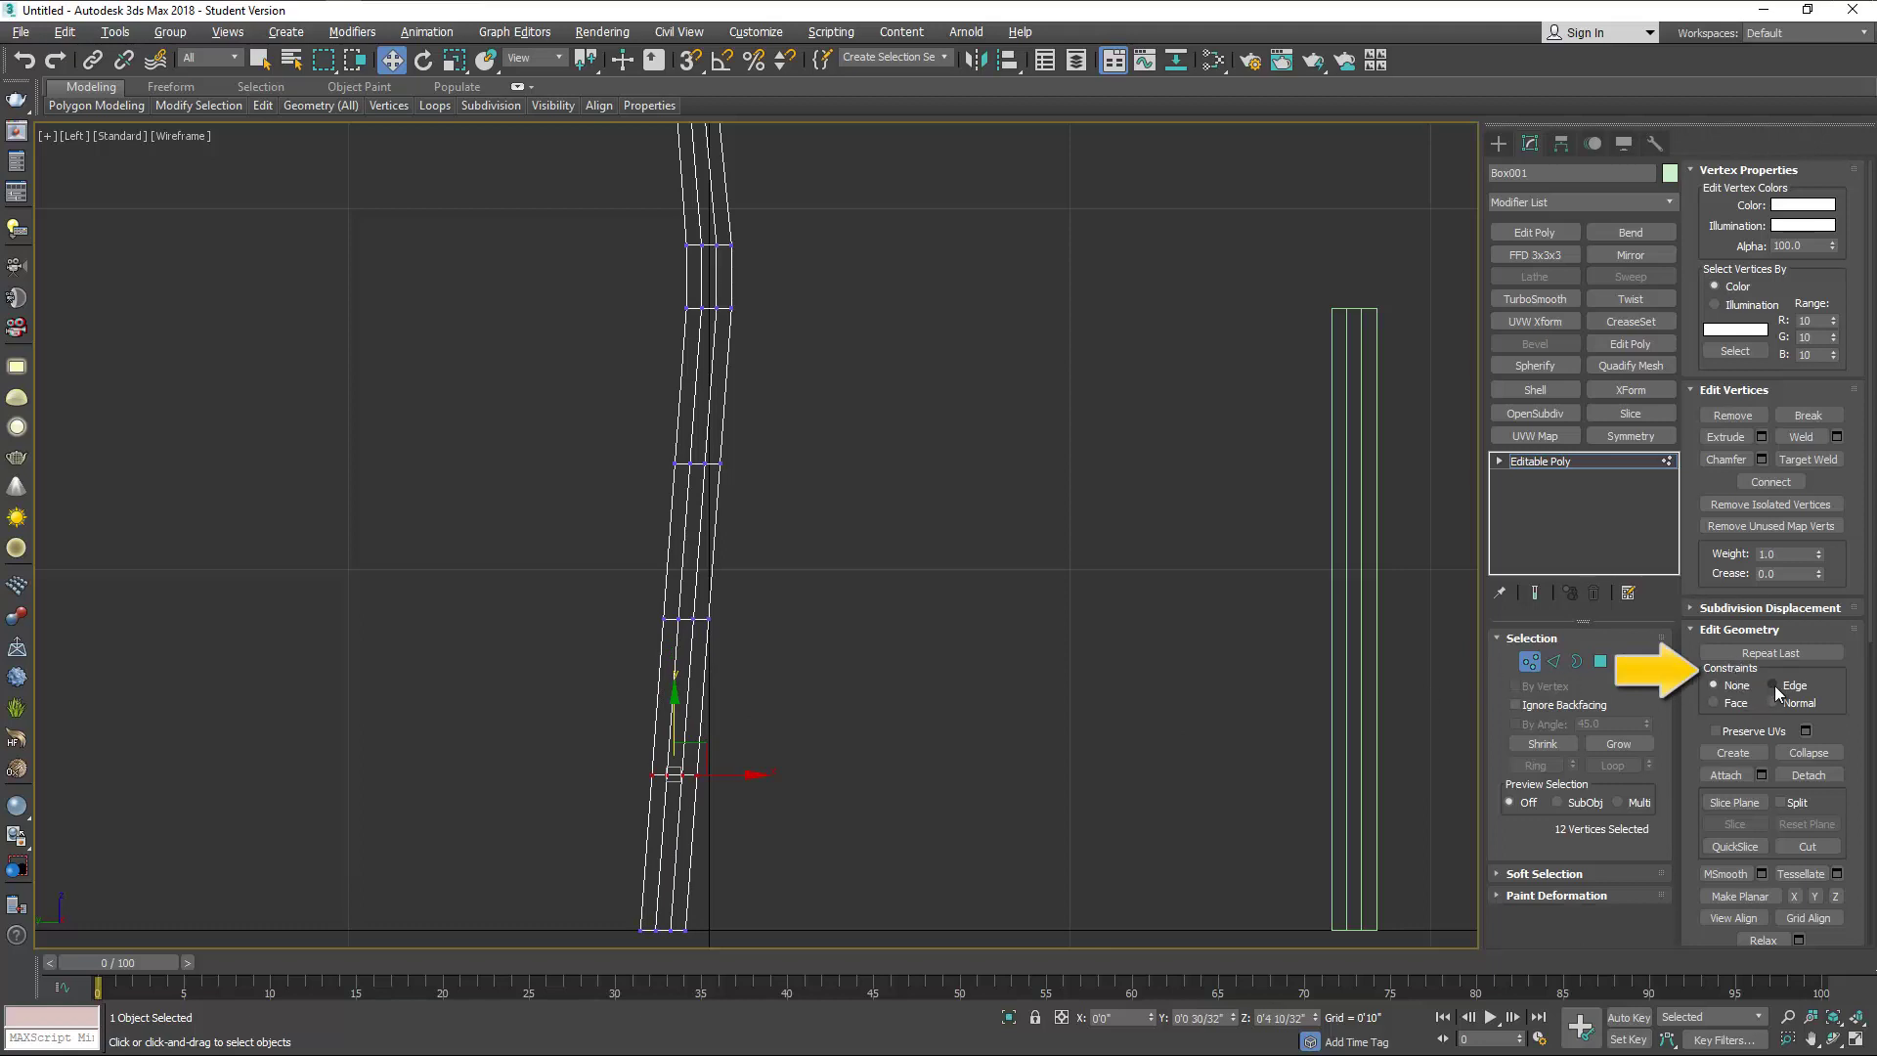
click(1306, 1018)
text(3)
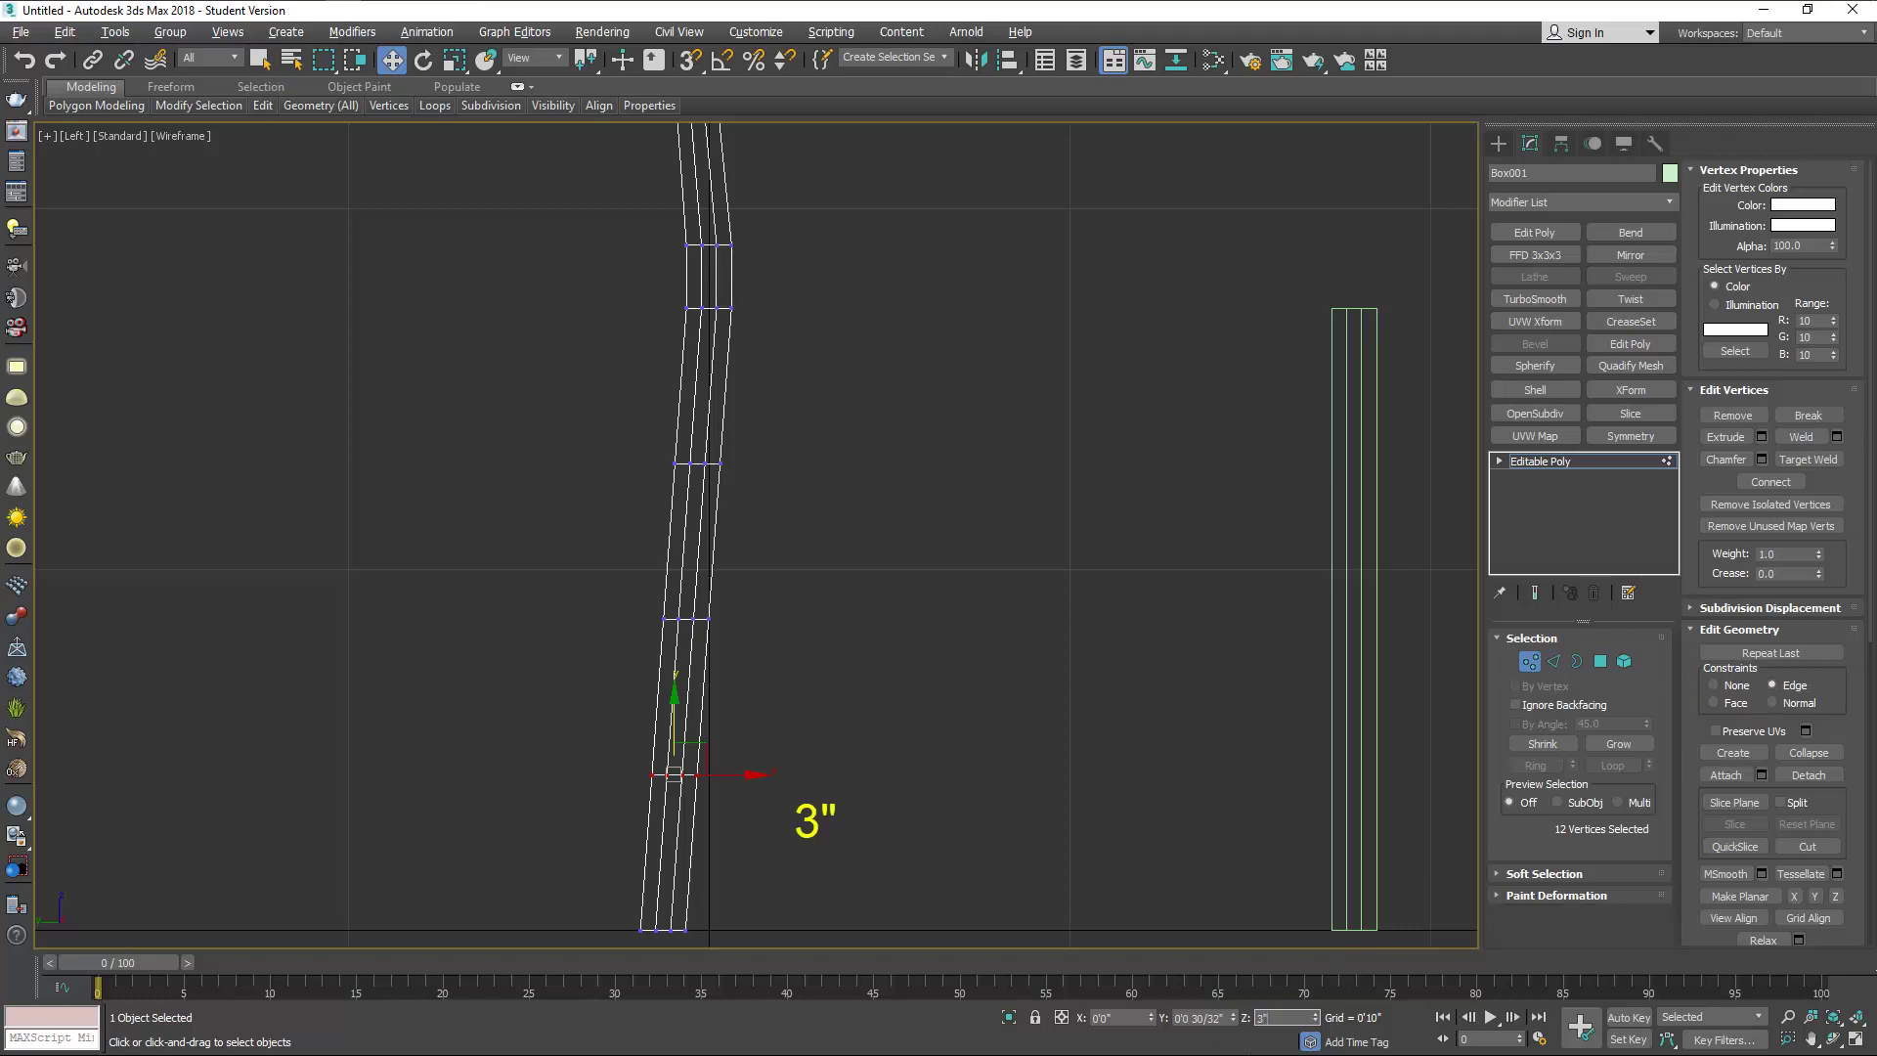
key(Return)
Move Box001's next vertex rows to heights of 4.5 and 15.5 inches.
drag(638, 610, 728, 631)
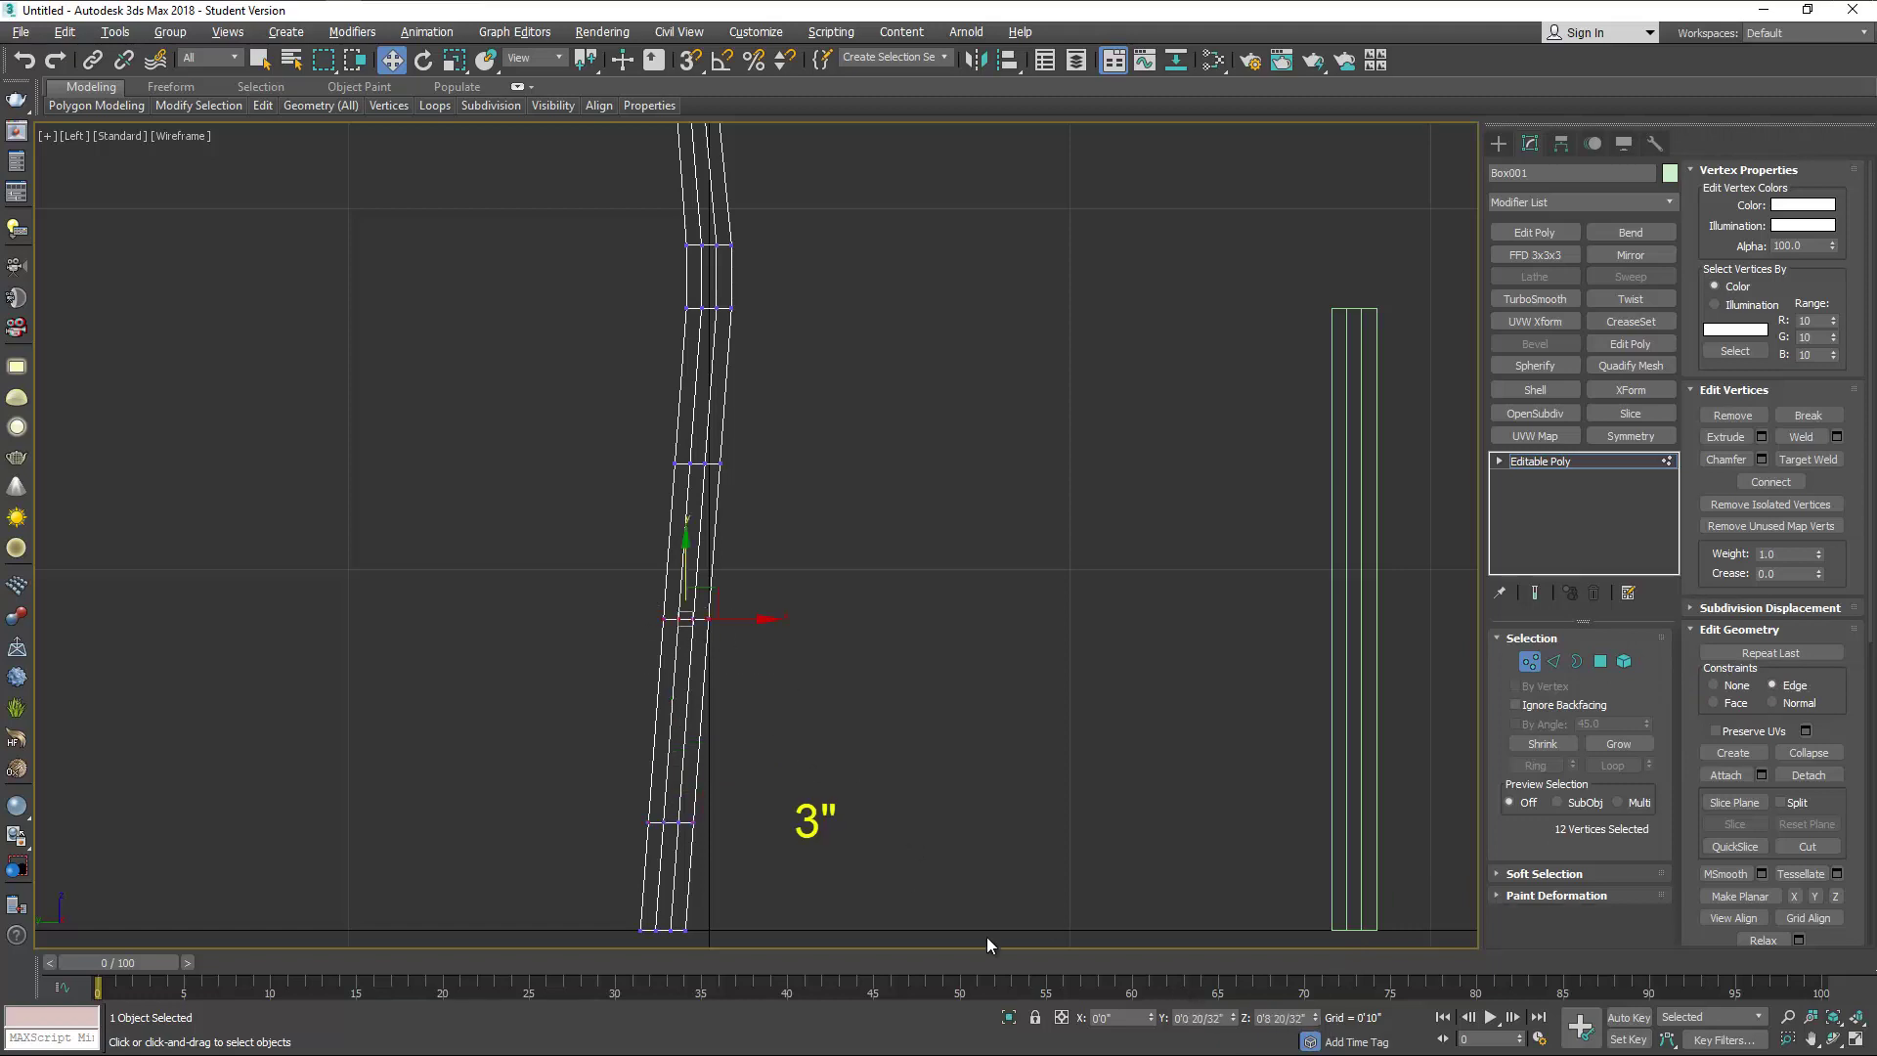
double_click(1283, 1017)
text(4.5)
key(Return)
drag(639, 444, 953, 651)
drag(1315, 1018, 1235, 1030)
text(15.)
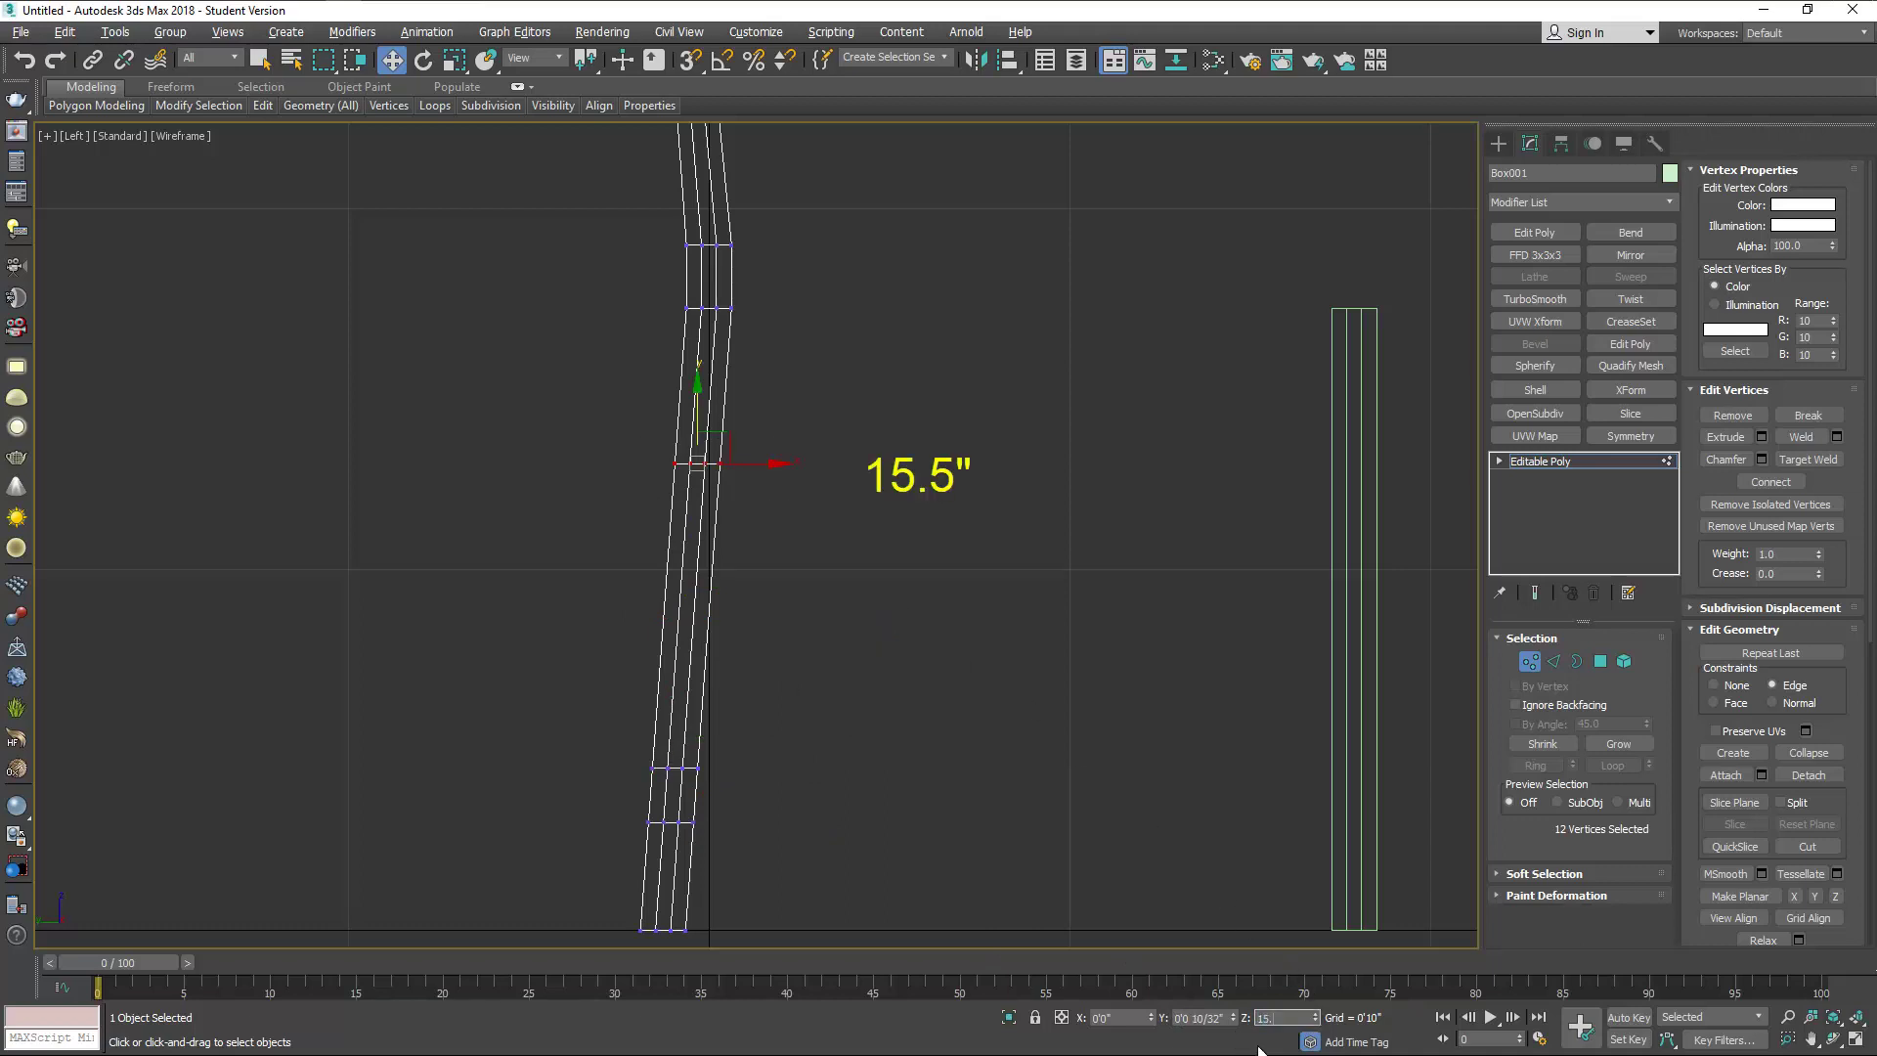
text(5)
key(Return)
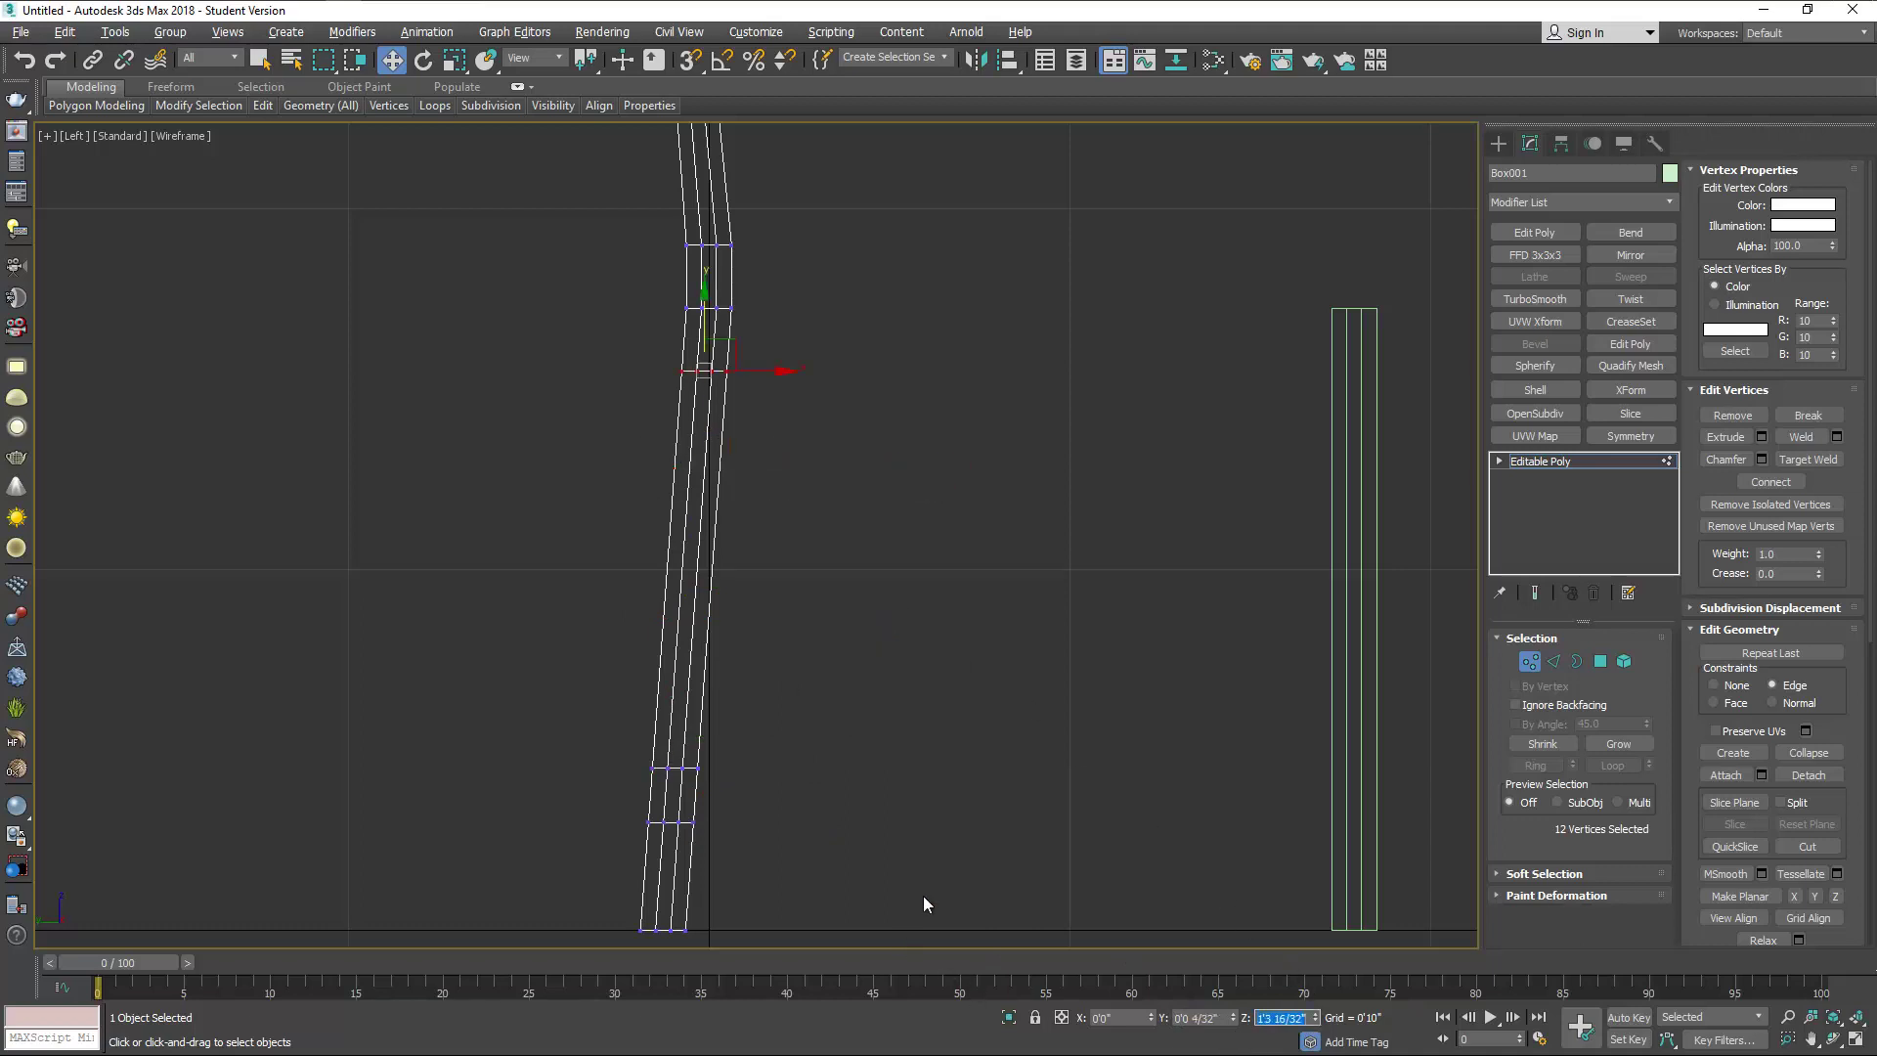
Add two connecting edge loops across the short column Box002.
click(1529, 658)
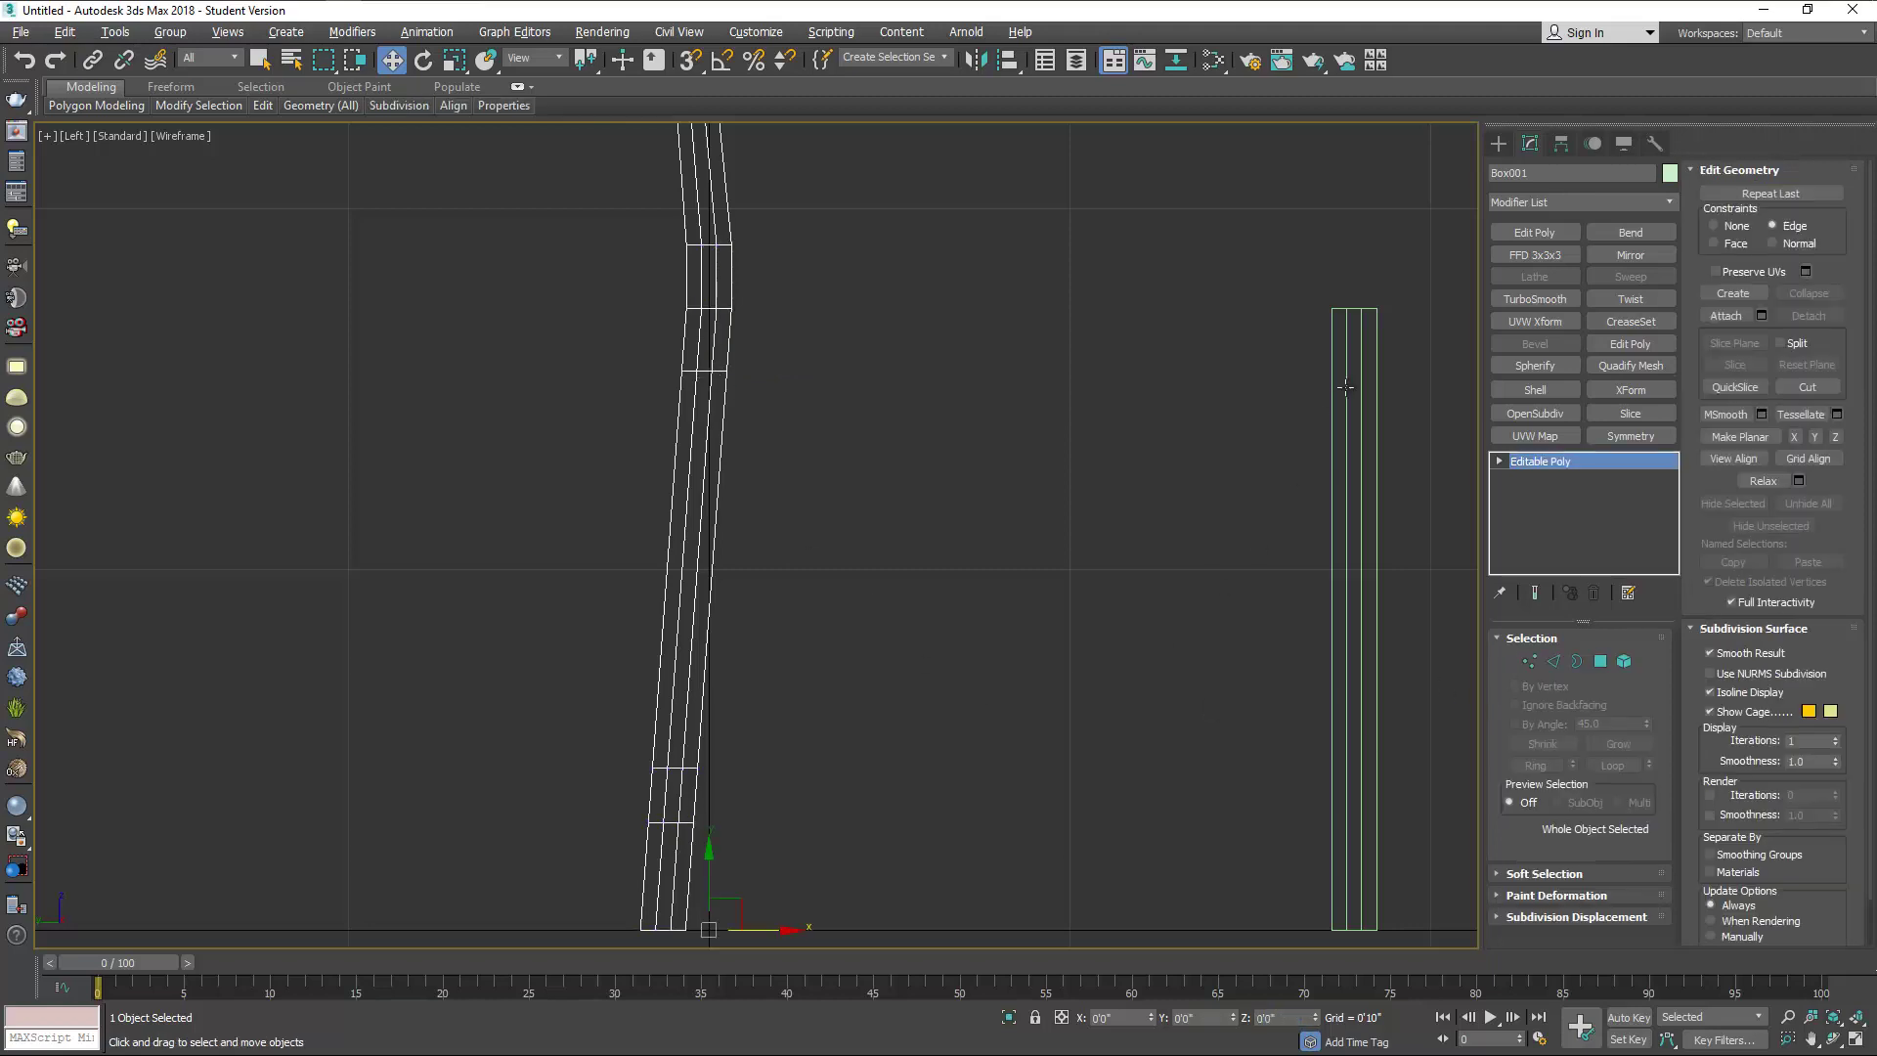
click(1331, 687)
click(1553, 661)
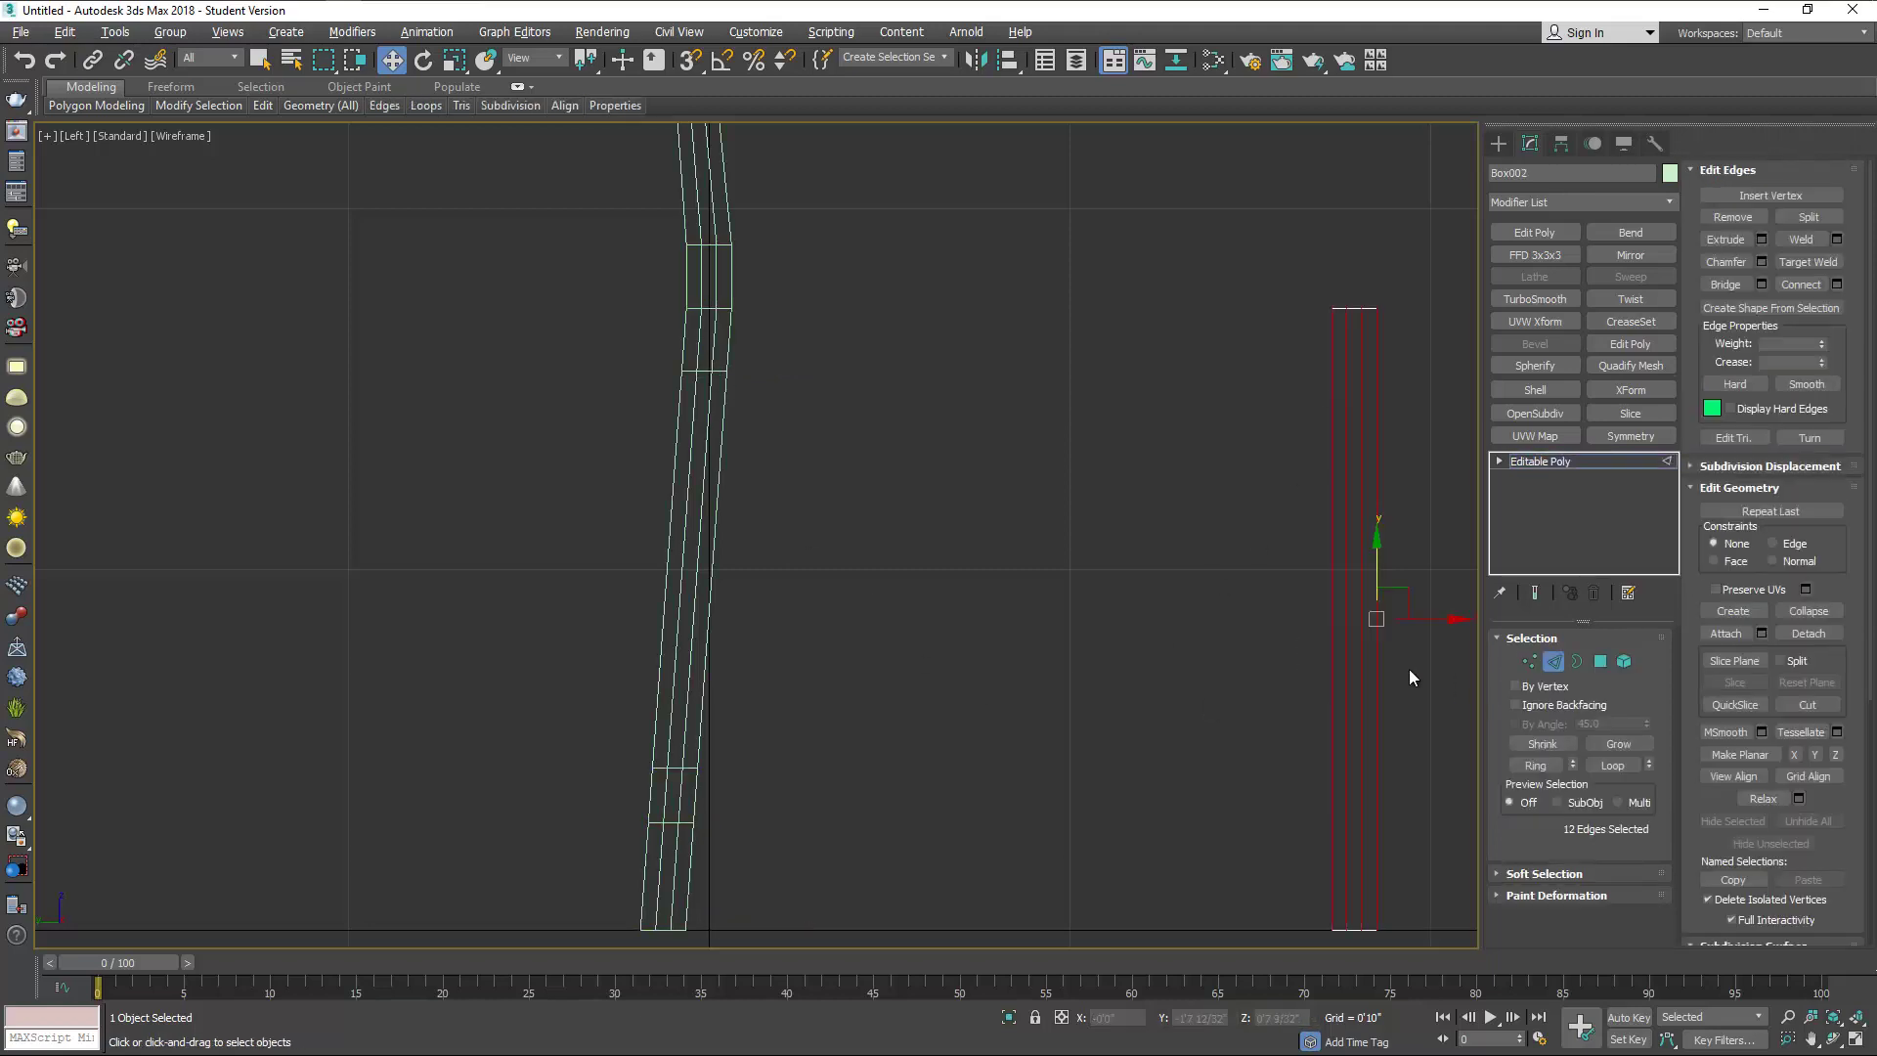
click(1838, 286)
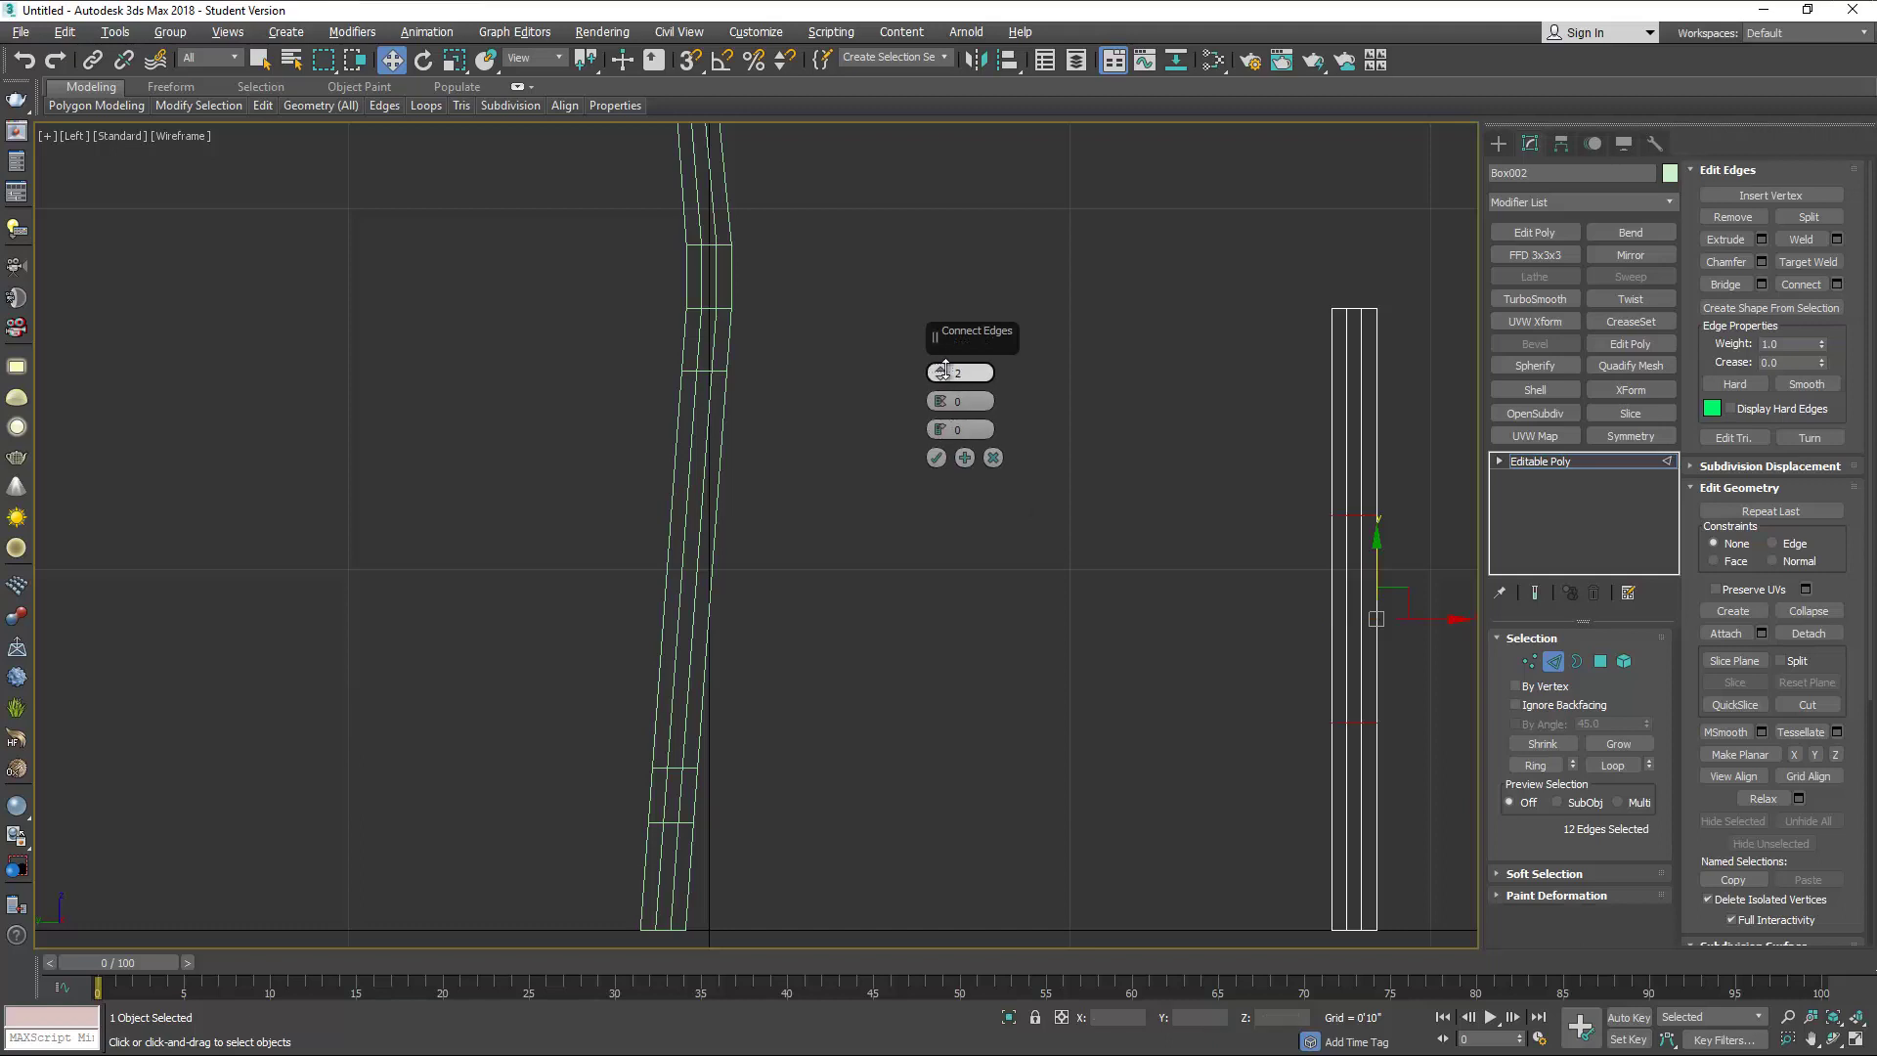
click(935, 457)
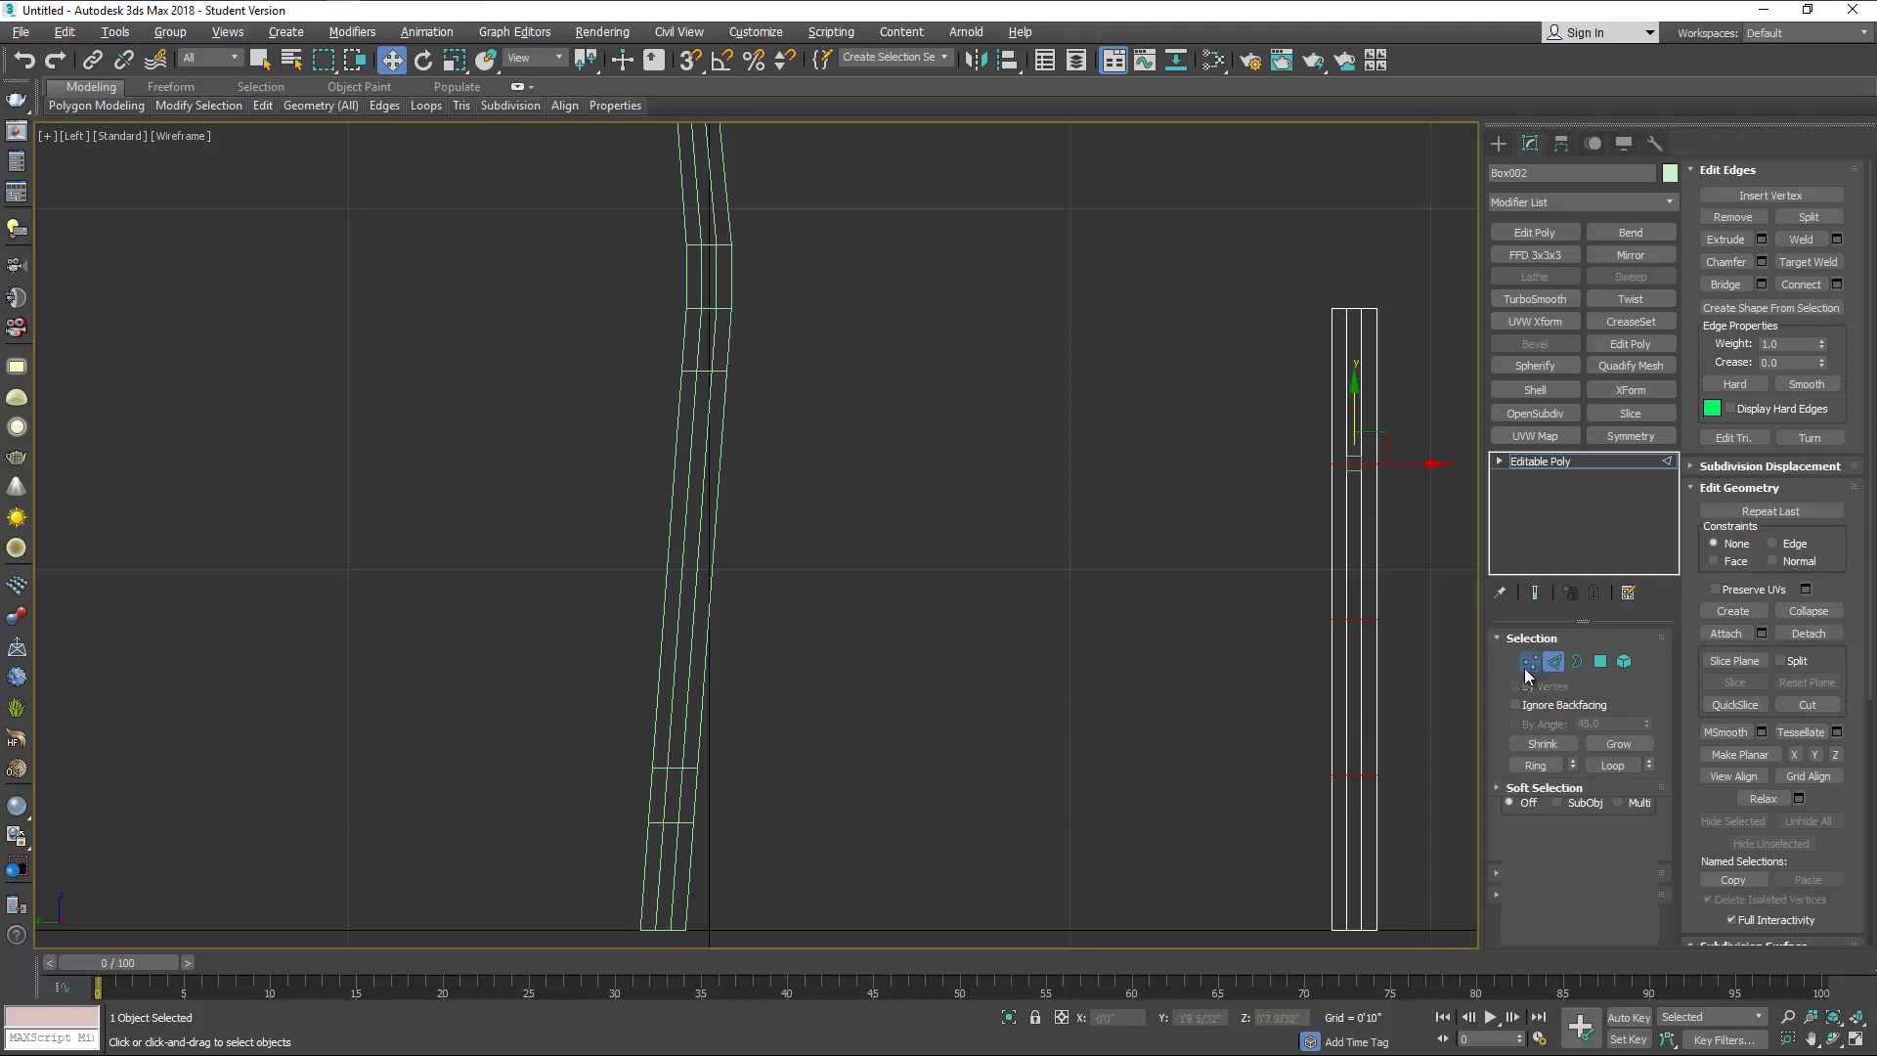
Set the lowest new vertex row on Box002 to 3 inches high.
click(1528, 661)
drag(1300, 758, 1394, 792)
click(1276, 1018)
text(3)
key(Return)
Set Box002's upper vertex rows to heights of 4.5 and 15.5 inches.
drag(1316, 1018, 1335, 988)
click(1280, 1018)
text(4.5")
key(Return)
text(12.9)
key(Return)
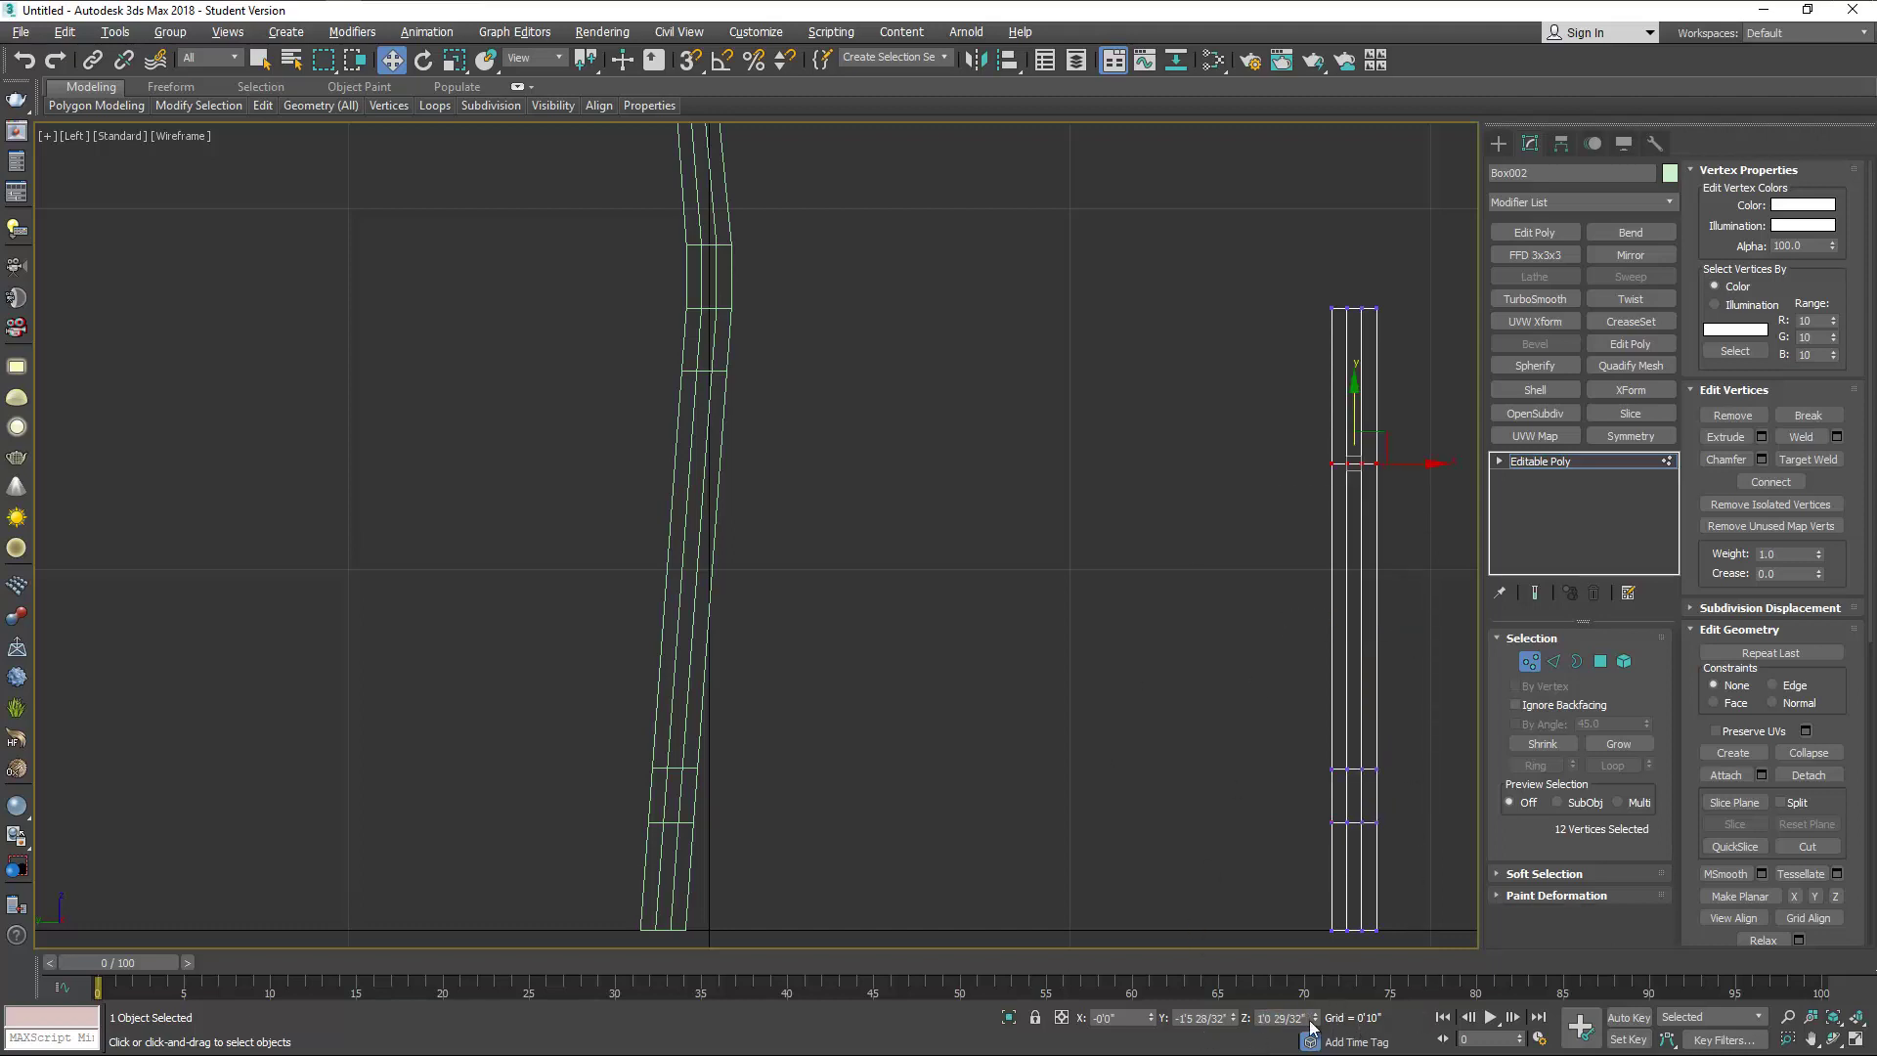
click(1285, 1018)
text(15.5)
key(Return)
Exit vertex mode, maximize the Perspective view and select the tall column.
key(1)
key(alt+w)
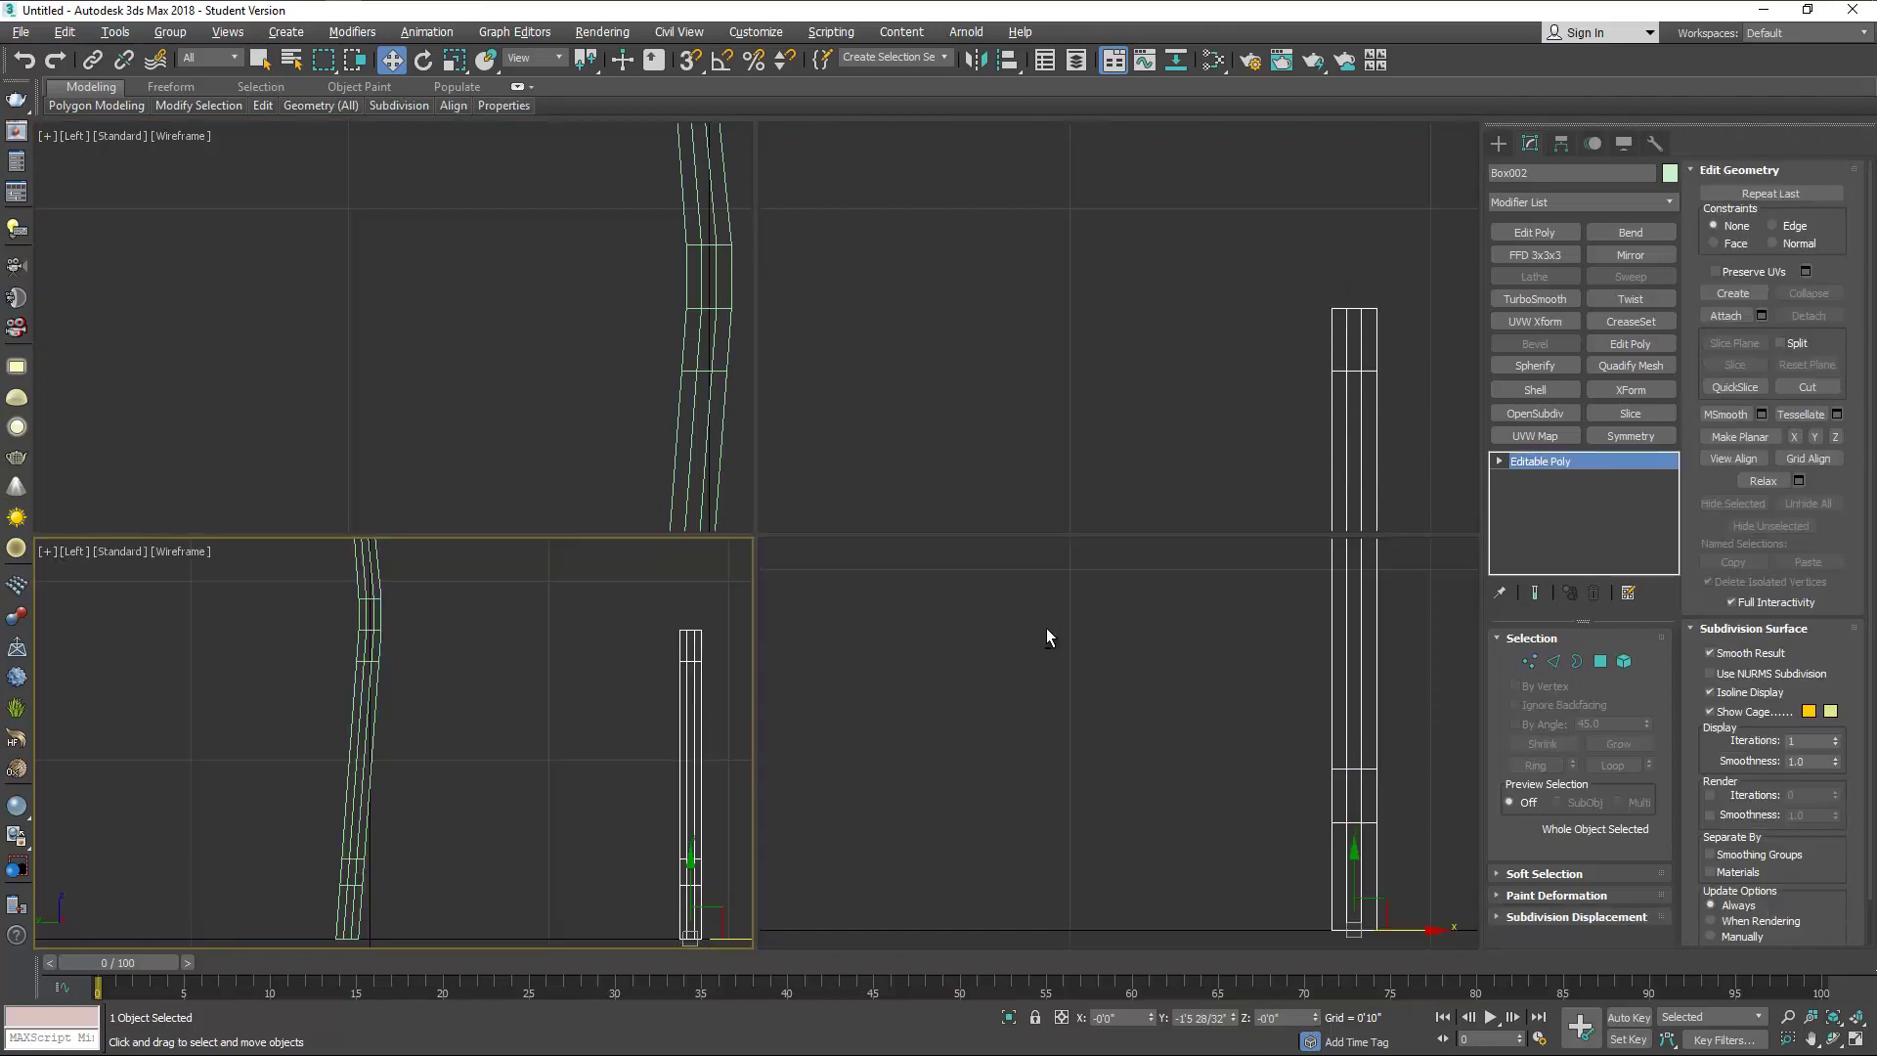
right_click(1087, 701)
scroll(1086, 699, down, 4)
middle_drag(1139, 810, 1105, 748)
key(alt+w)
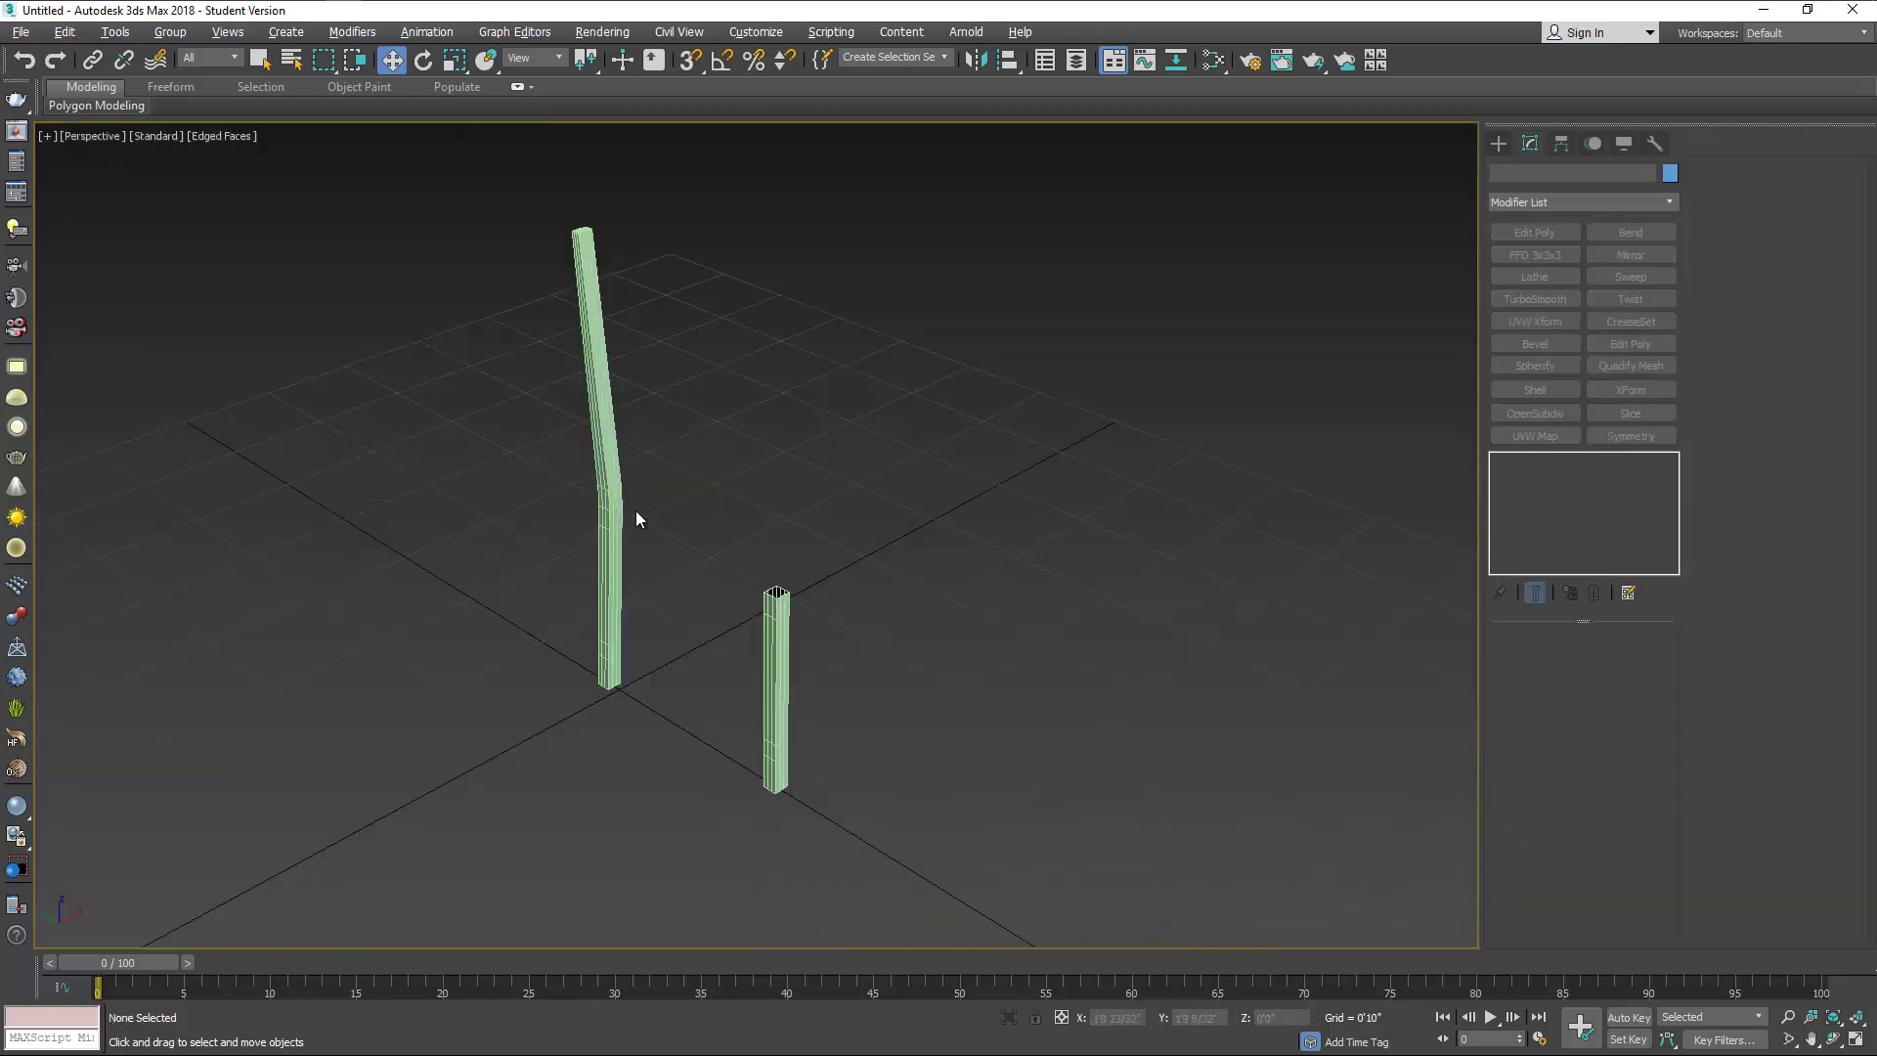
click(614, 491)
scroll(598, 349, up, 2)
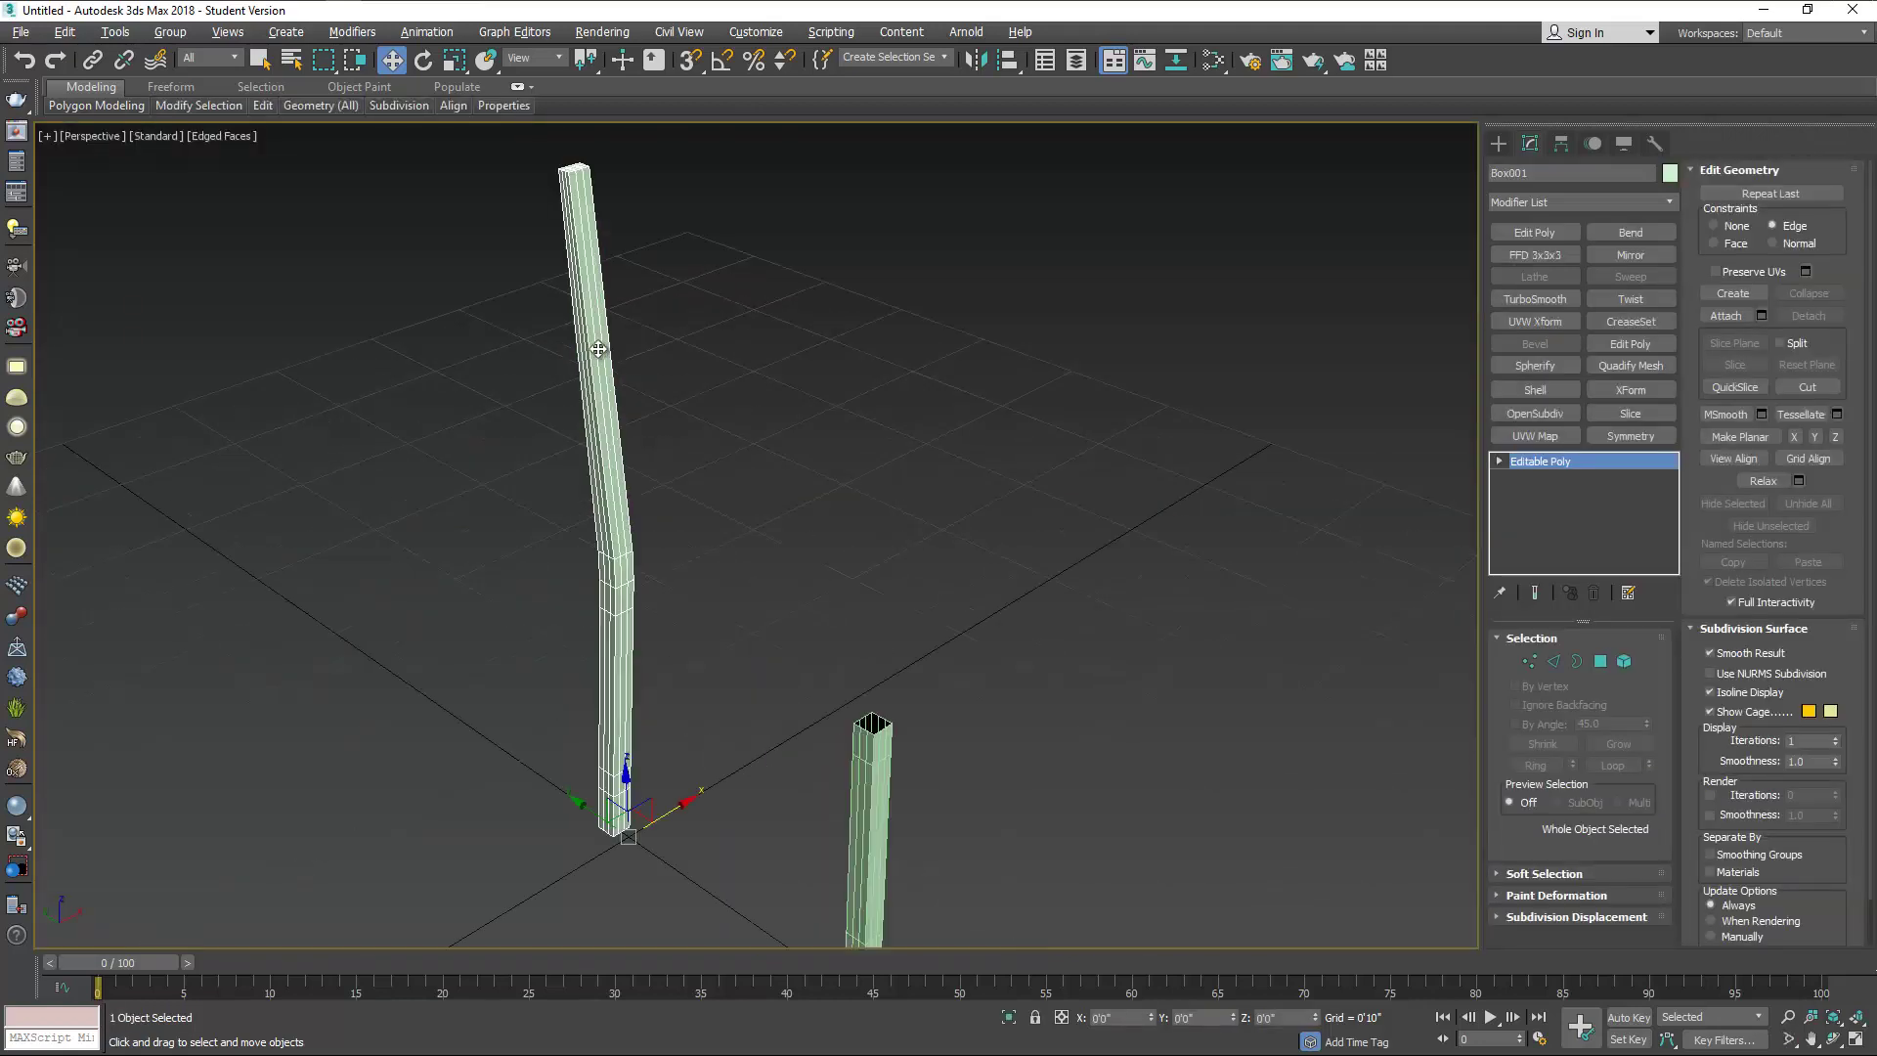
Connect the upper section's vertical edges with new horizontal edge loops in the Left view.
click(1552, 662)
drag(661, 375, 680, 381)
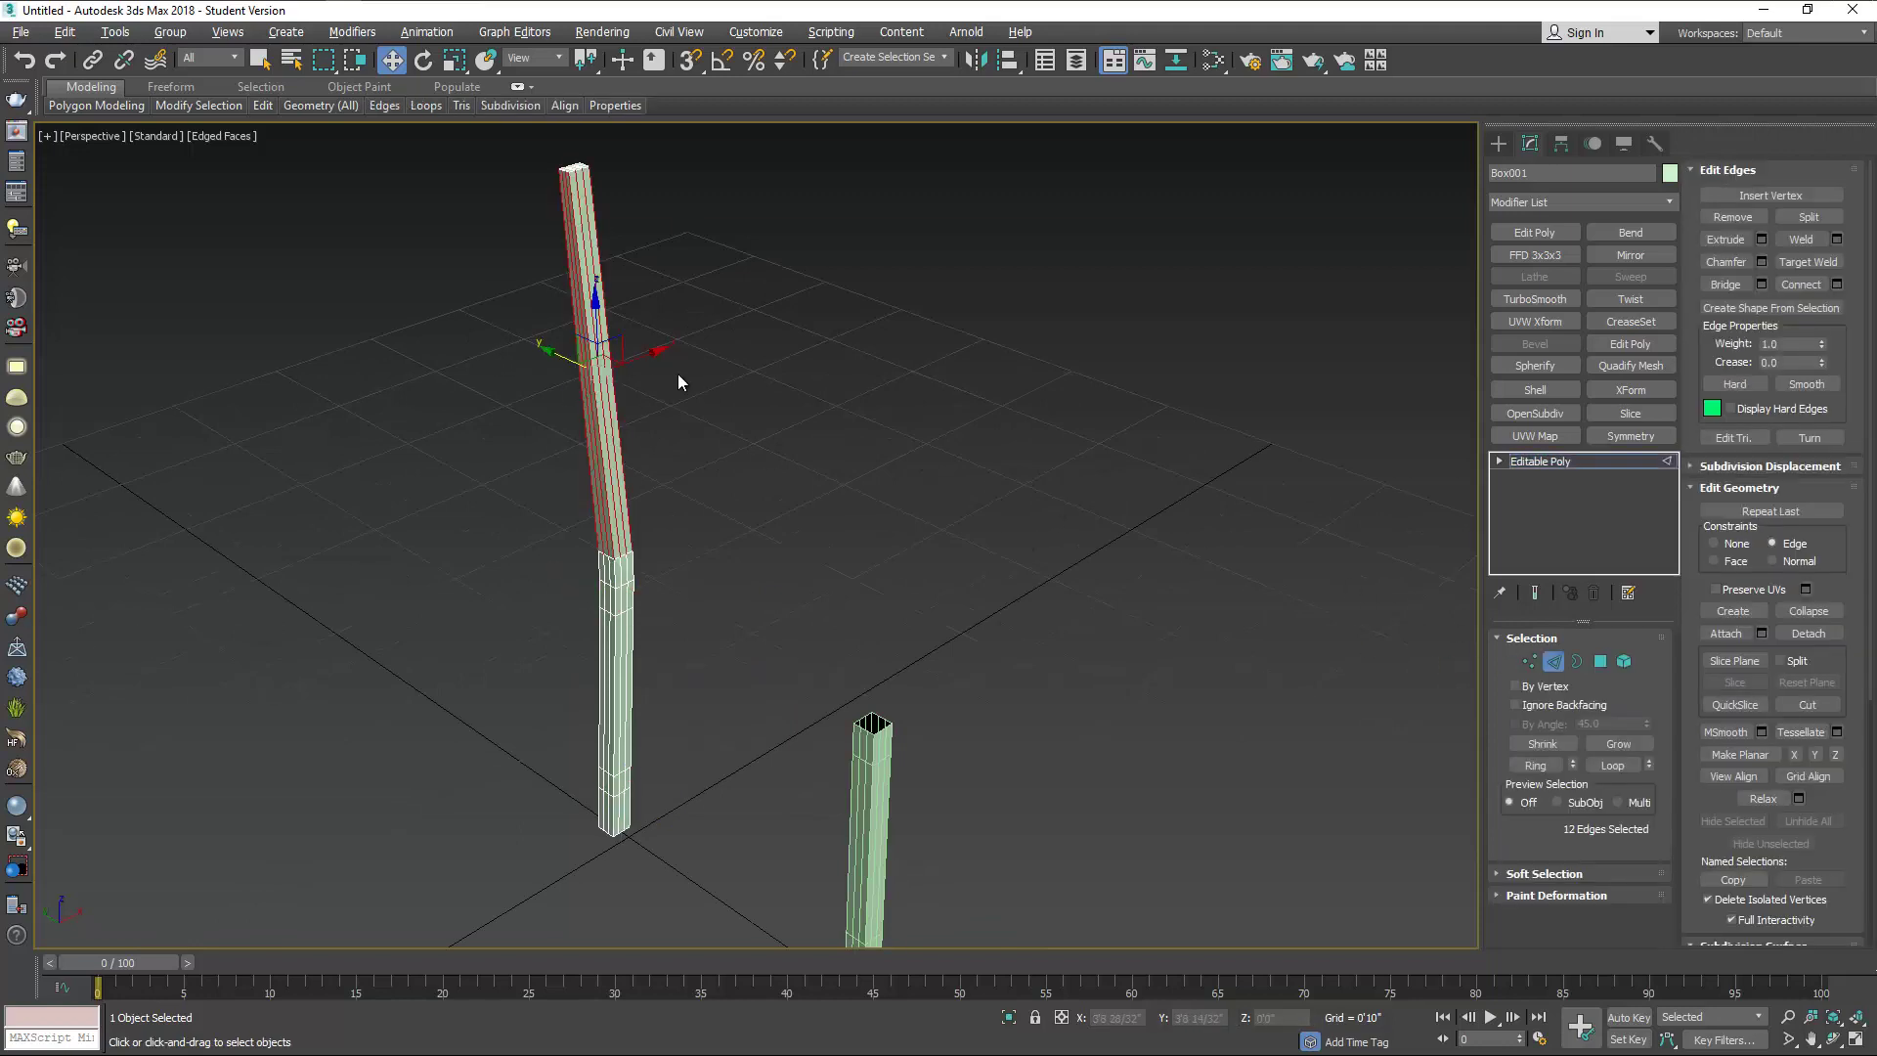
key(alt+w)
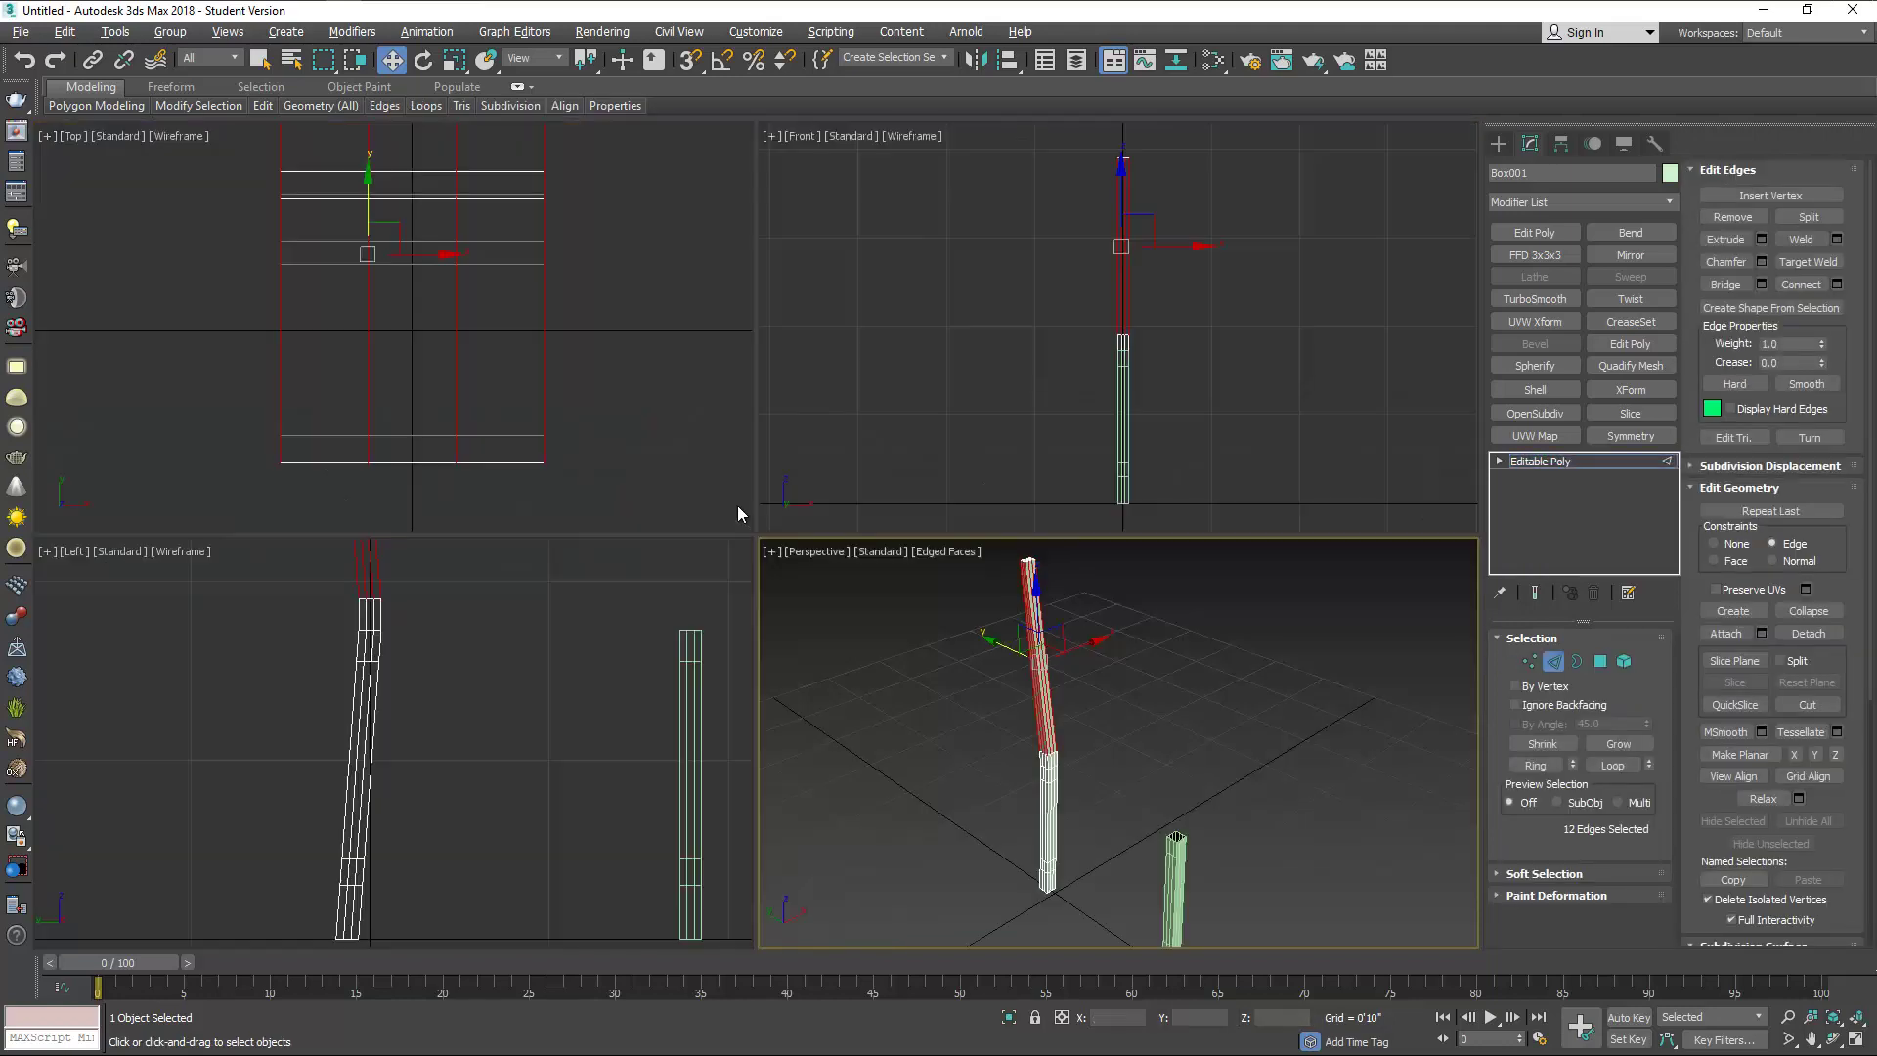
middle_click(422, 741)
key(alt+w)
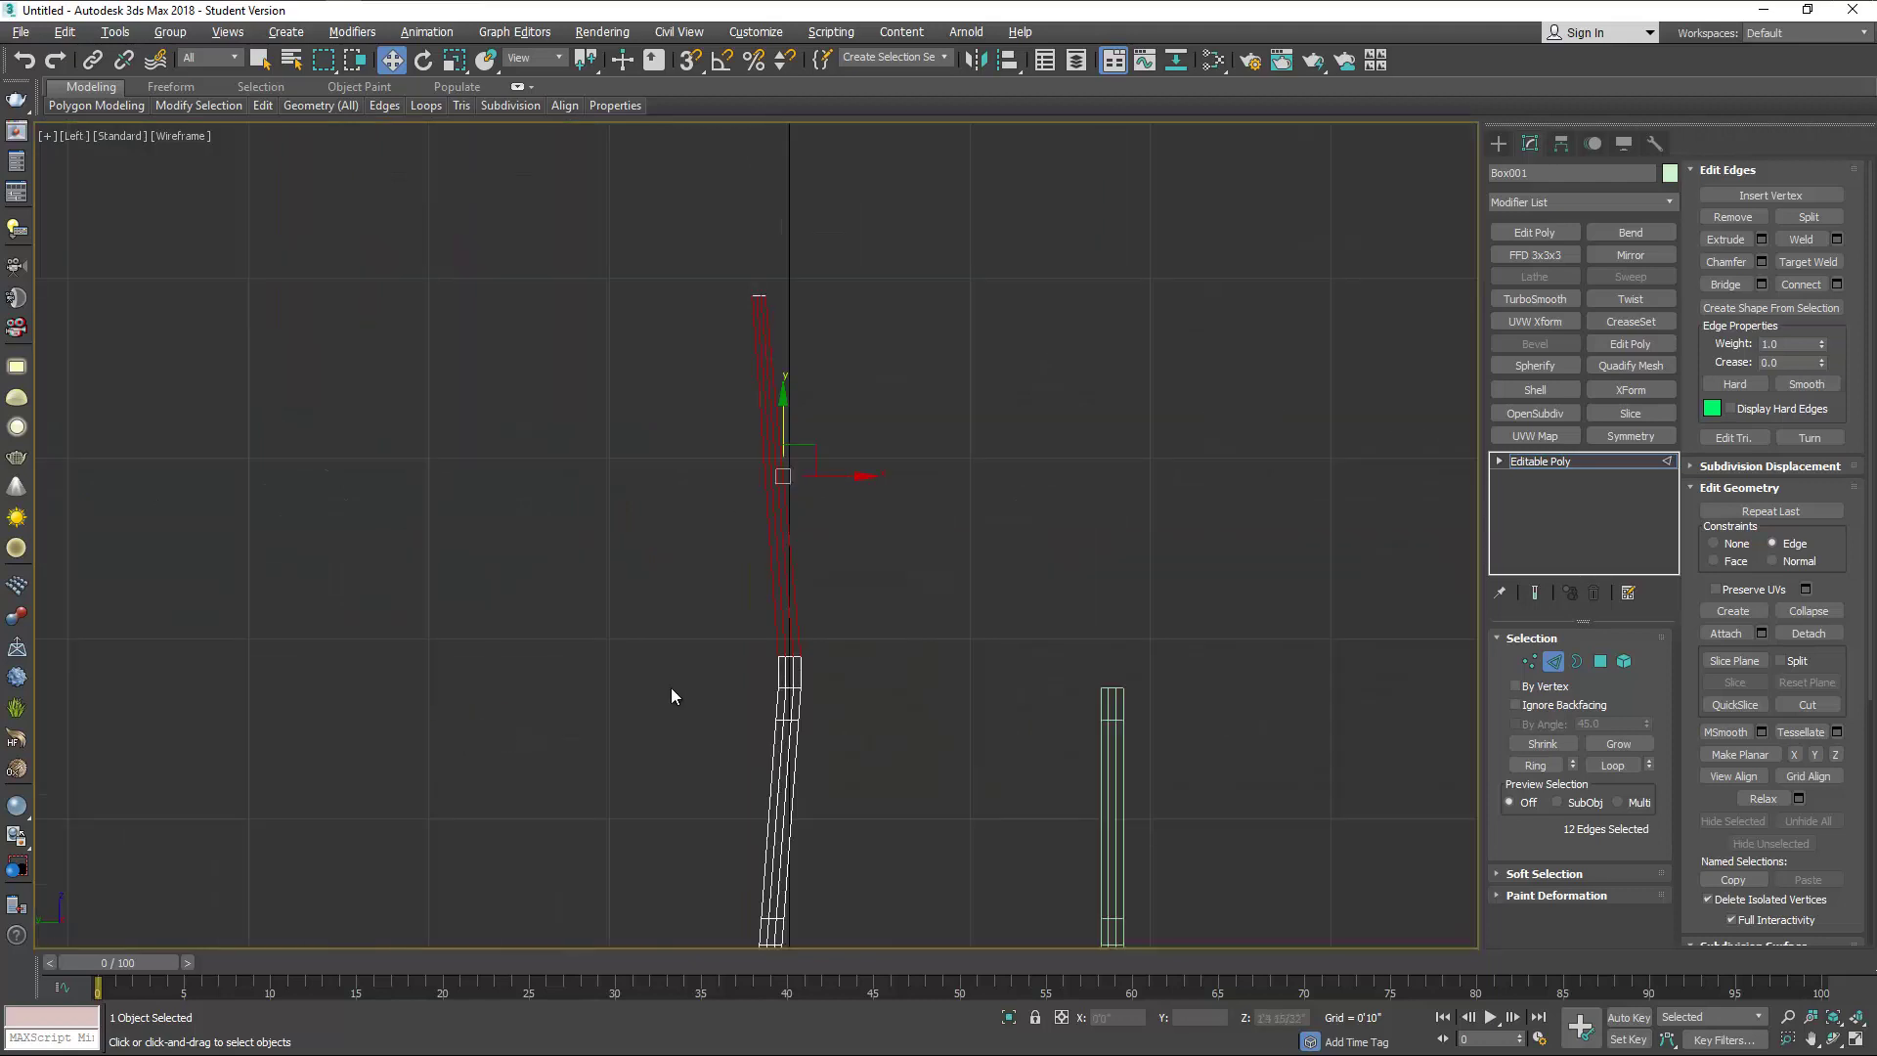
click(1836, 285)
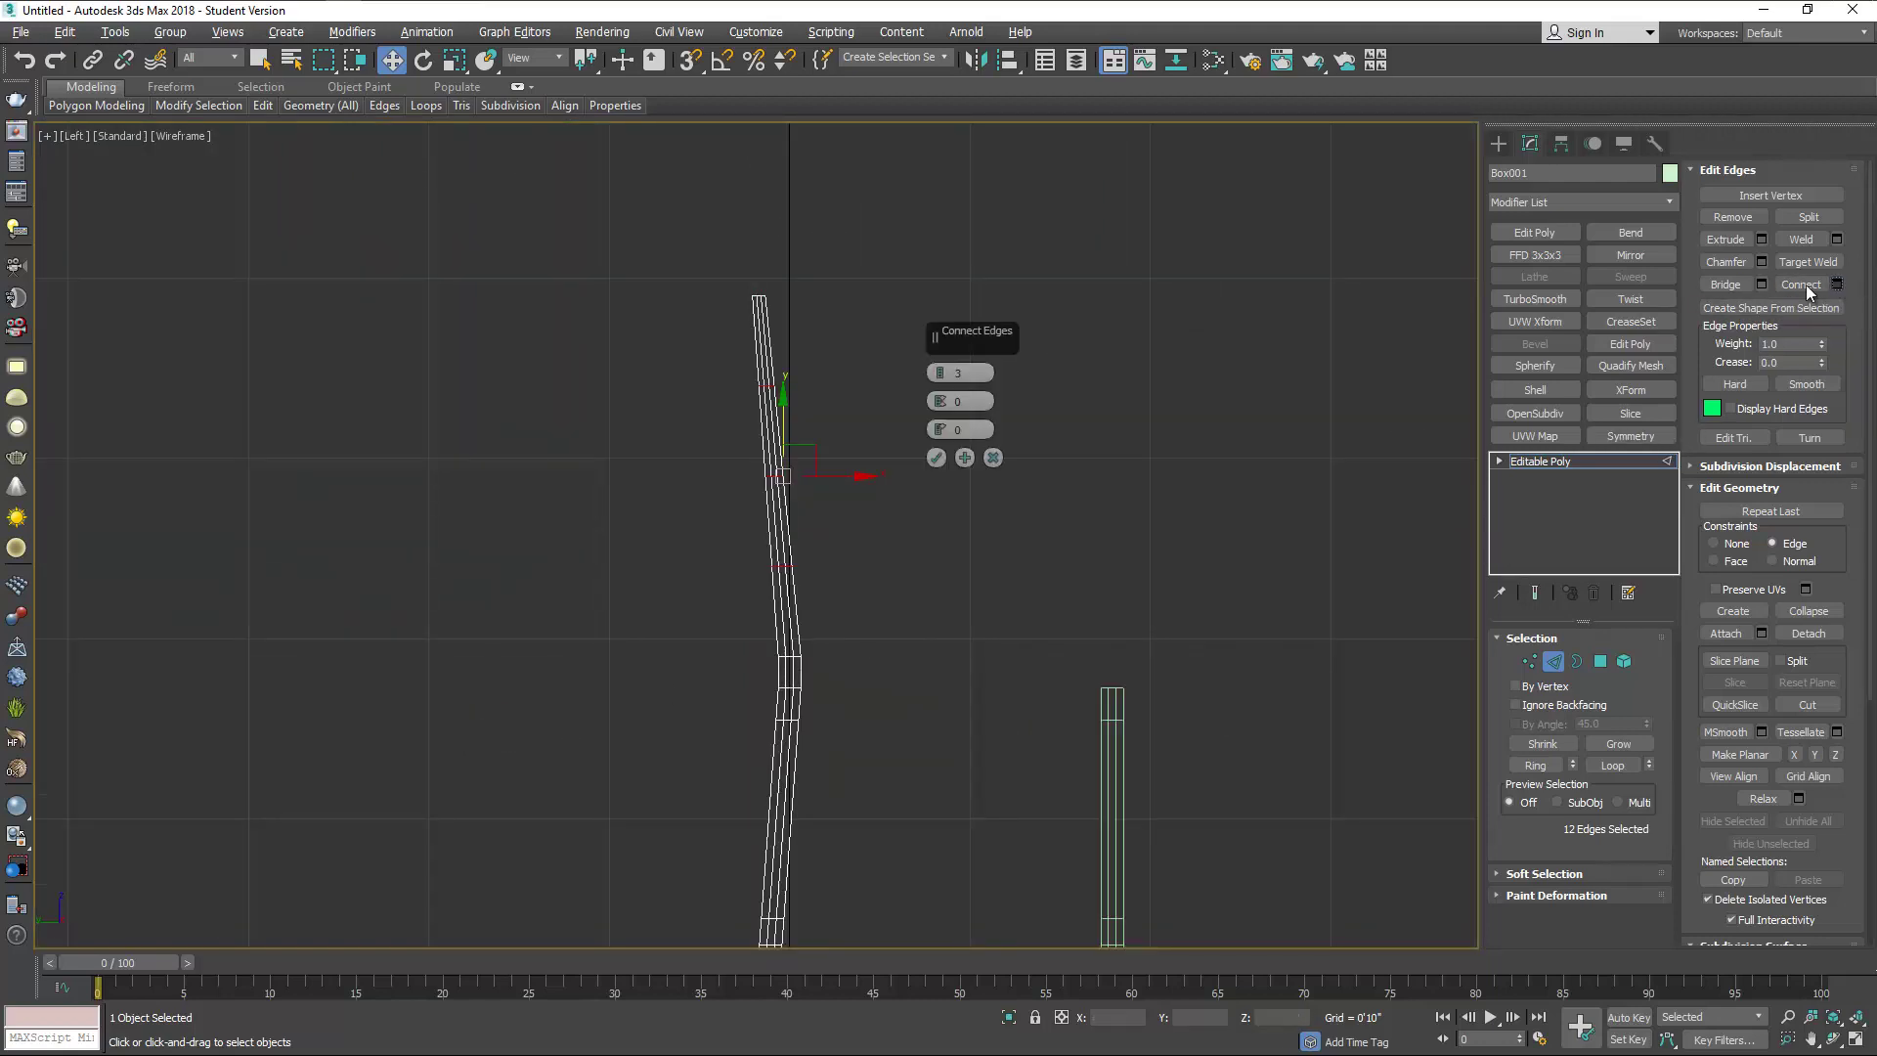
click(940, 372)
click(935, 457)
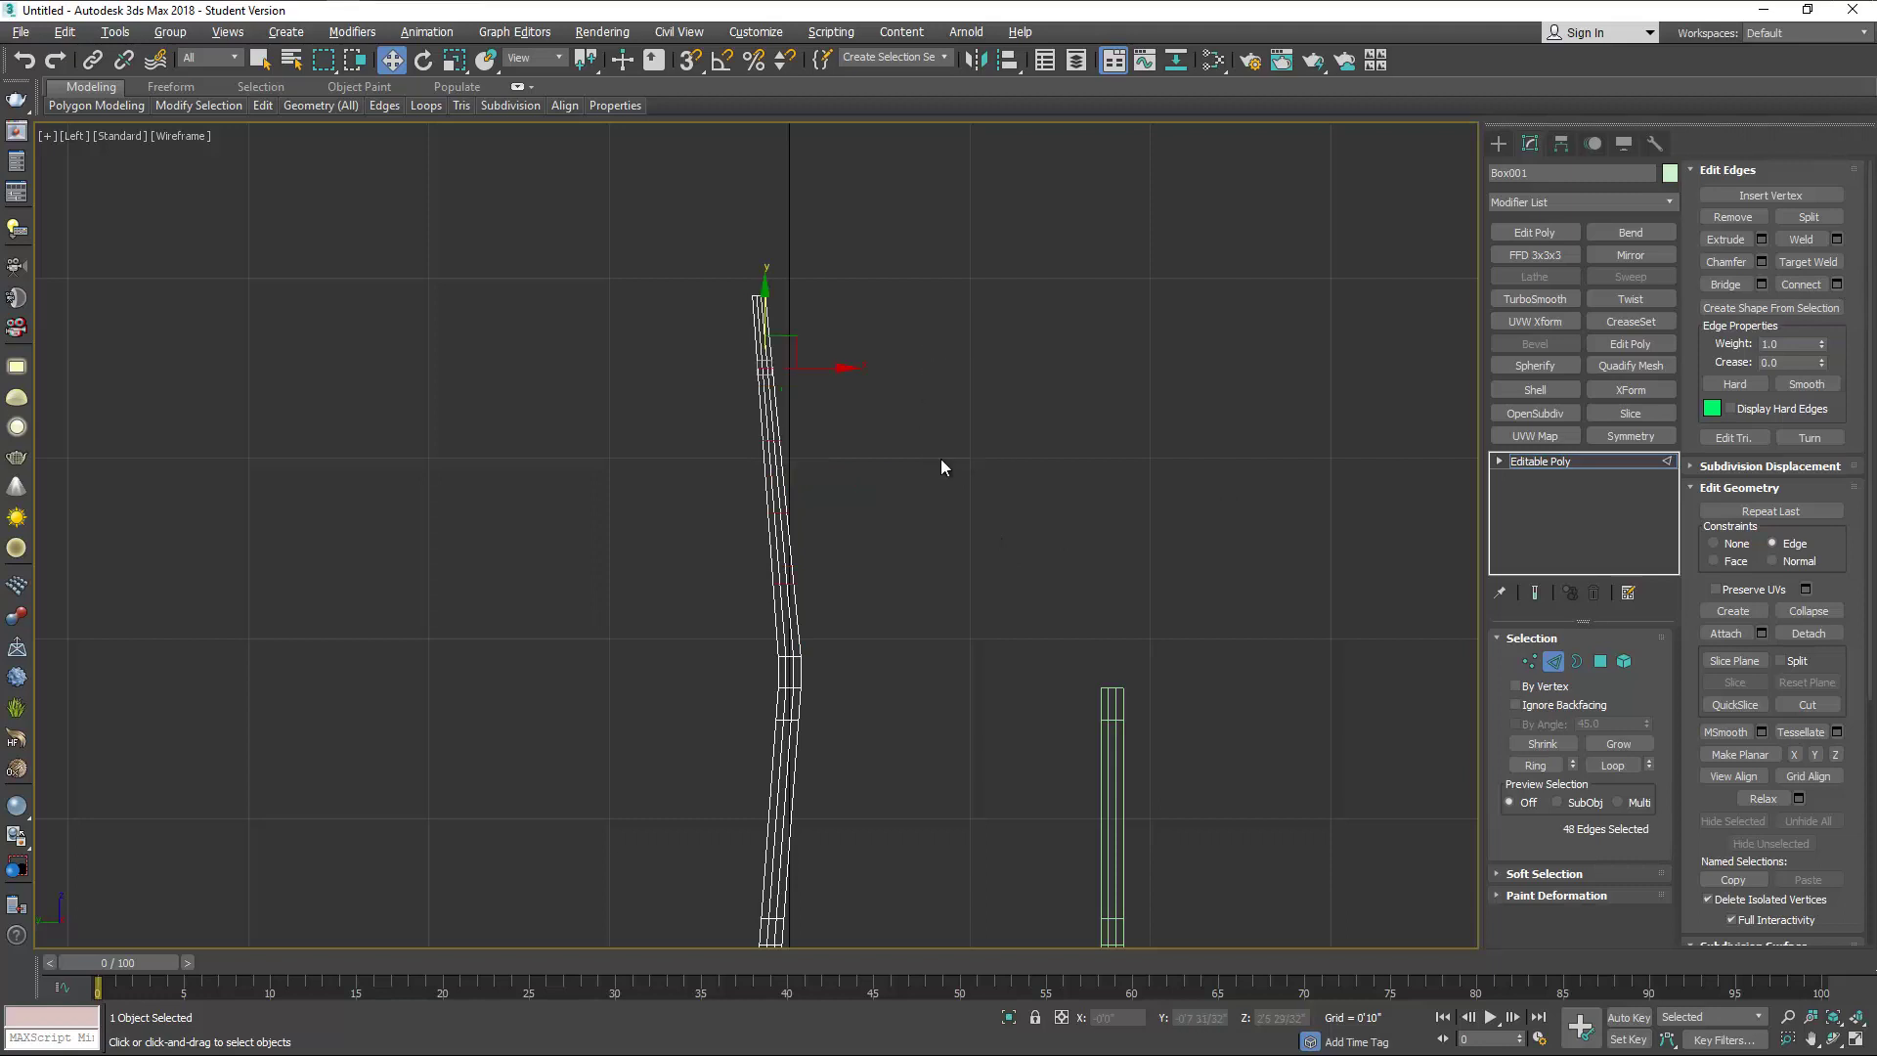
Chamfer the selected edge loops by 1 inch and exit edge mode.
click(1763, 261)
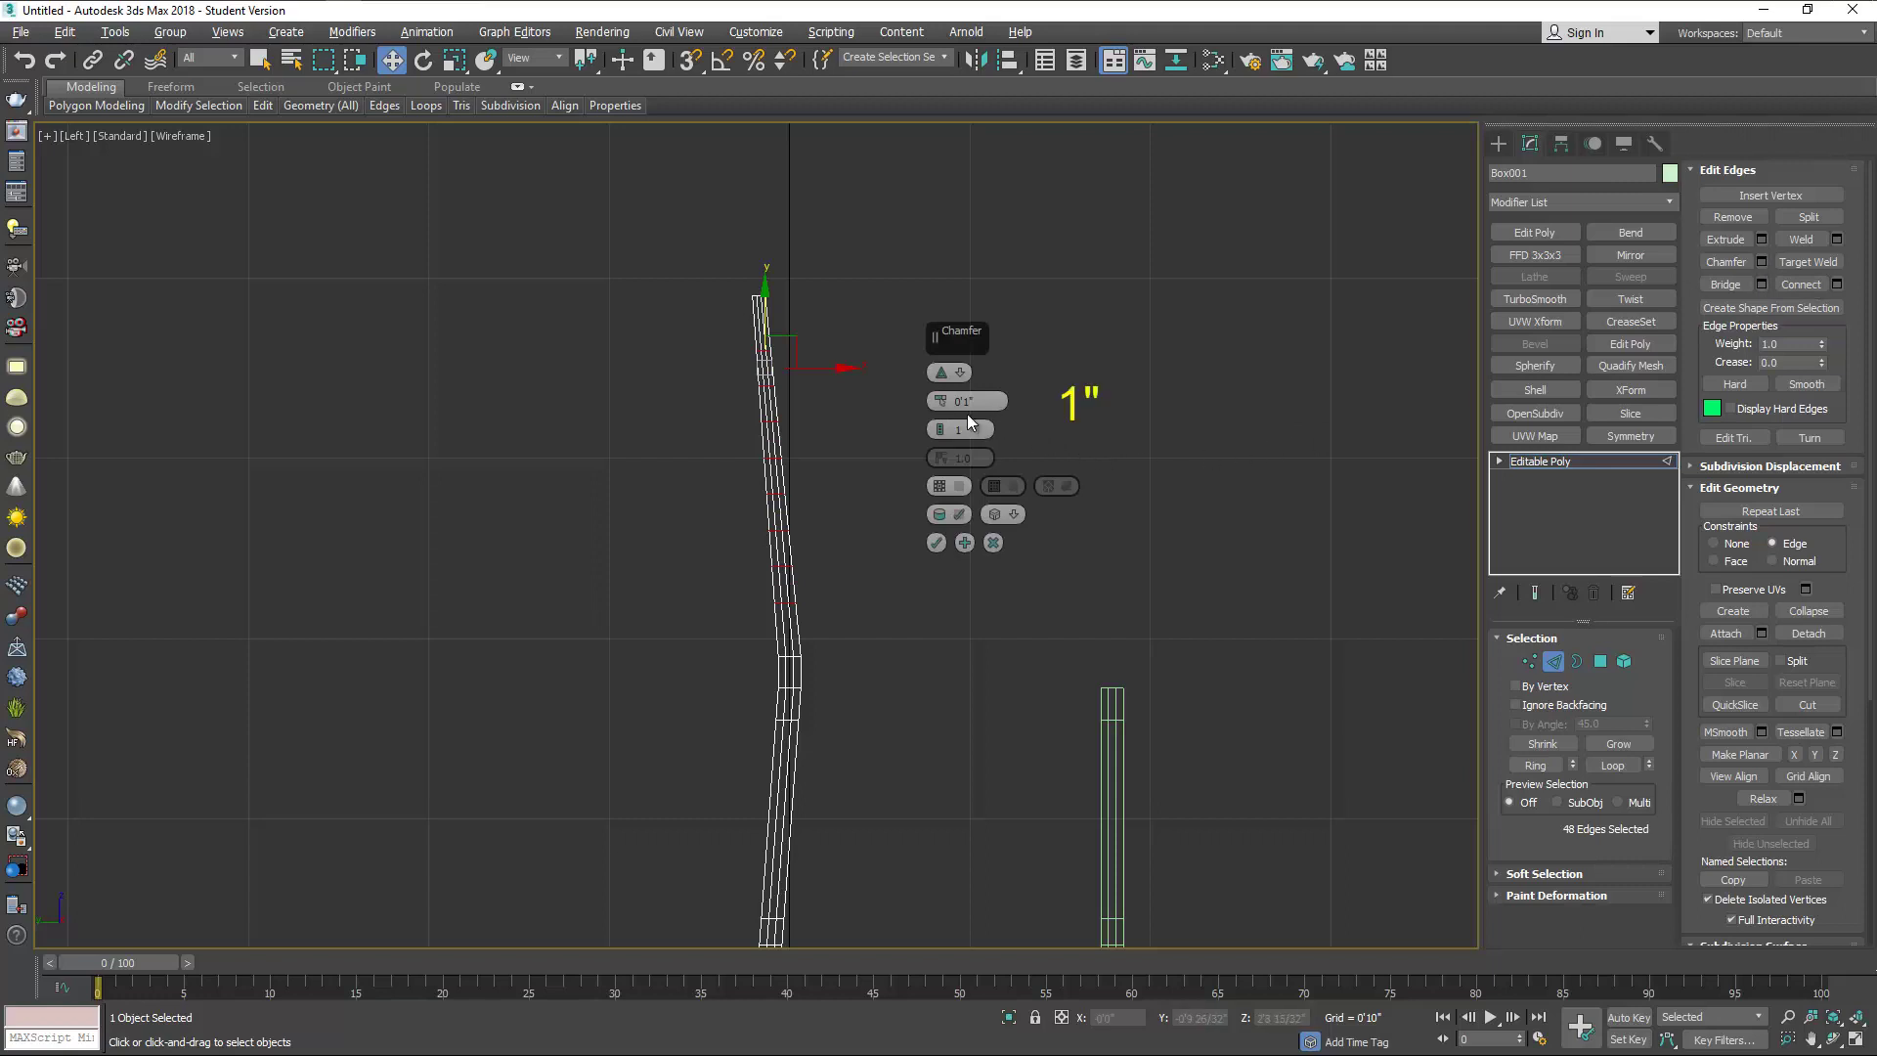
click(936, 544)
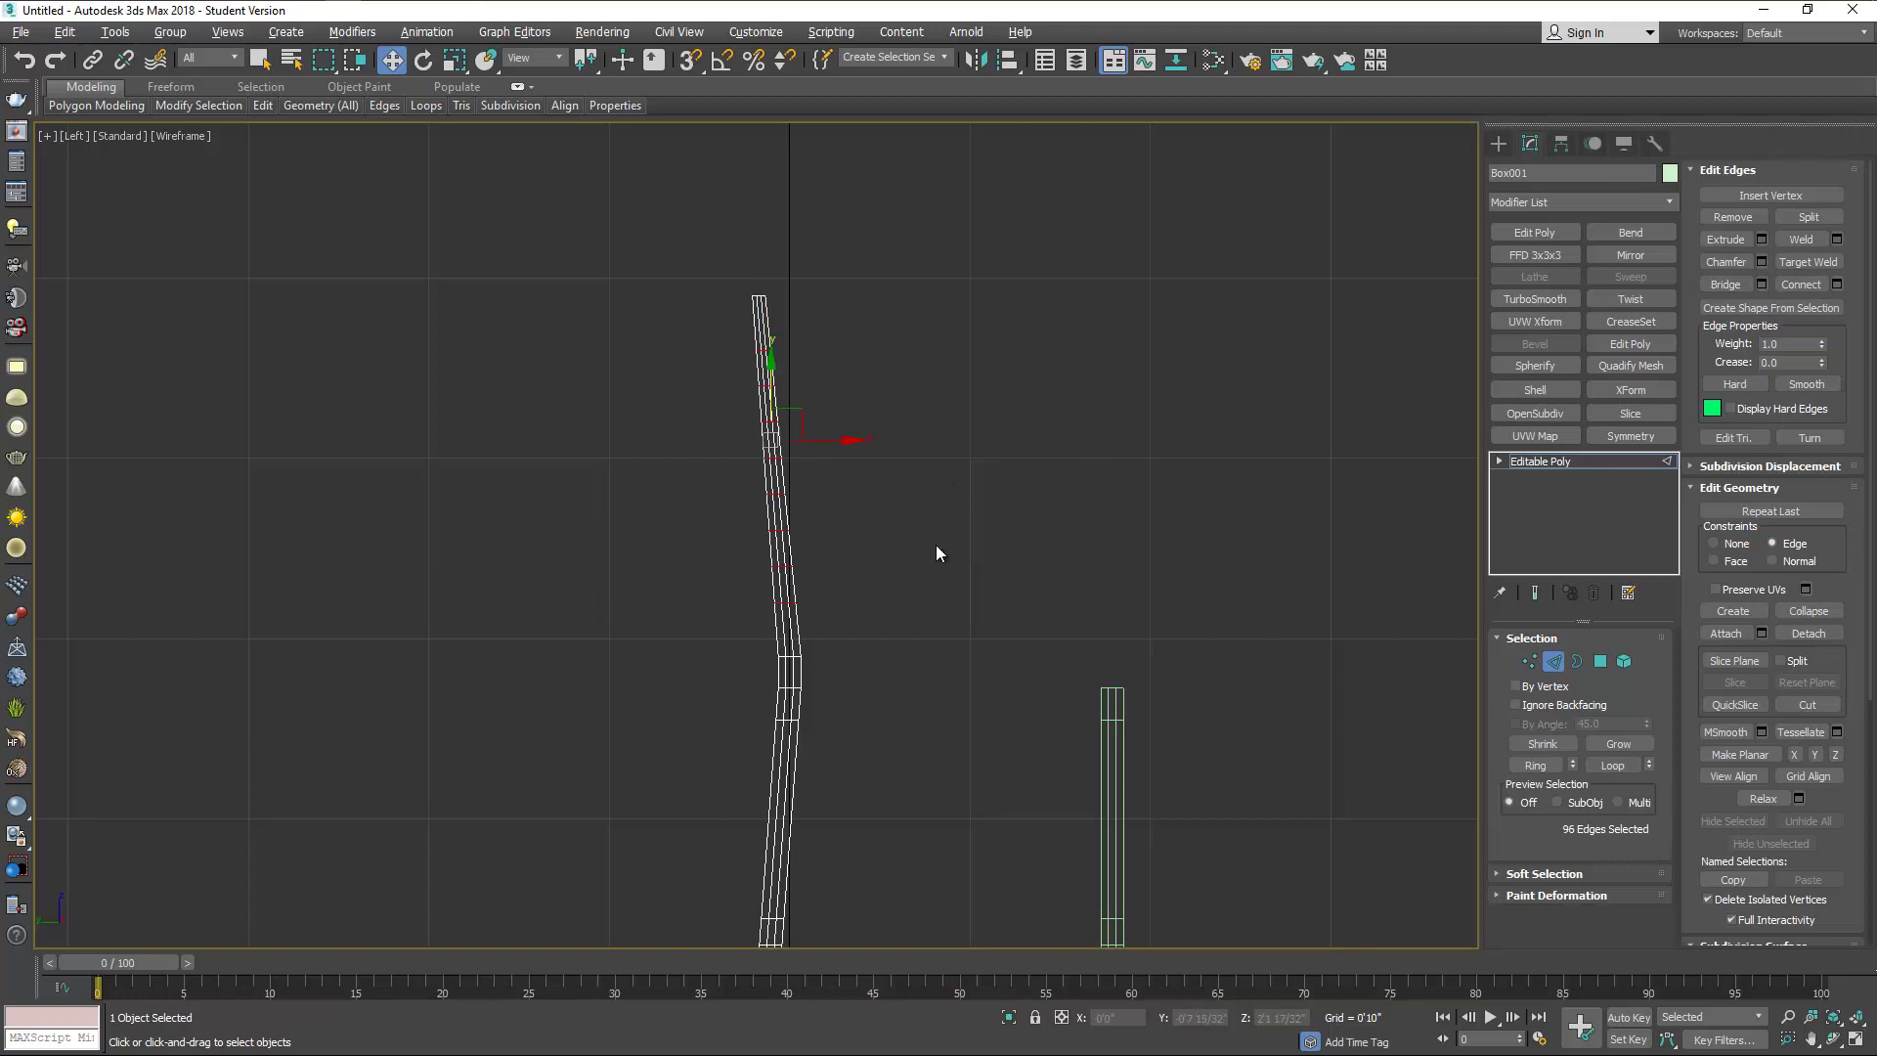
click(1556, 663)
middle_drag(1047, 672, 914, 566)
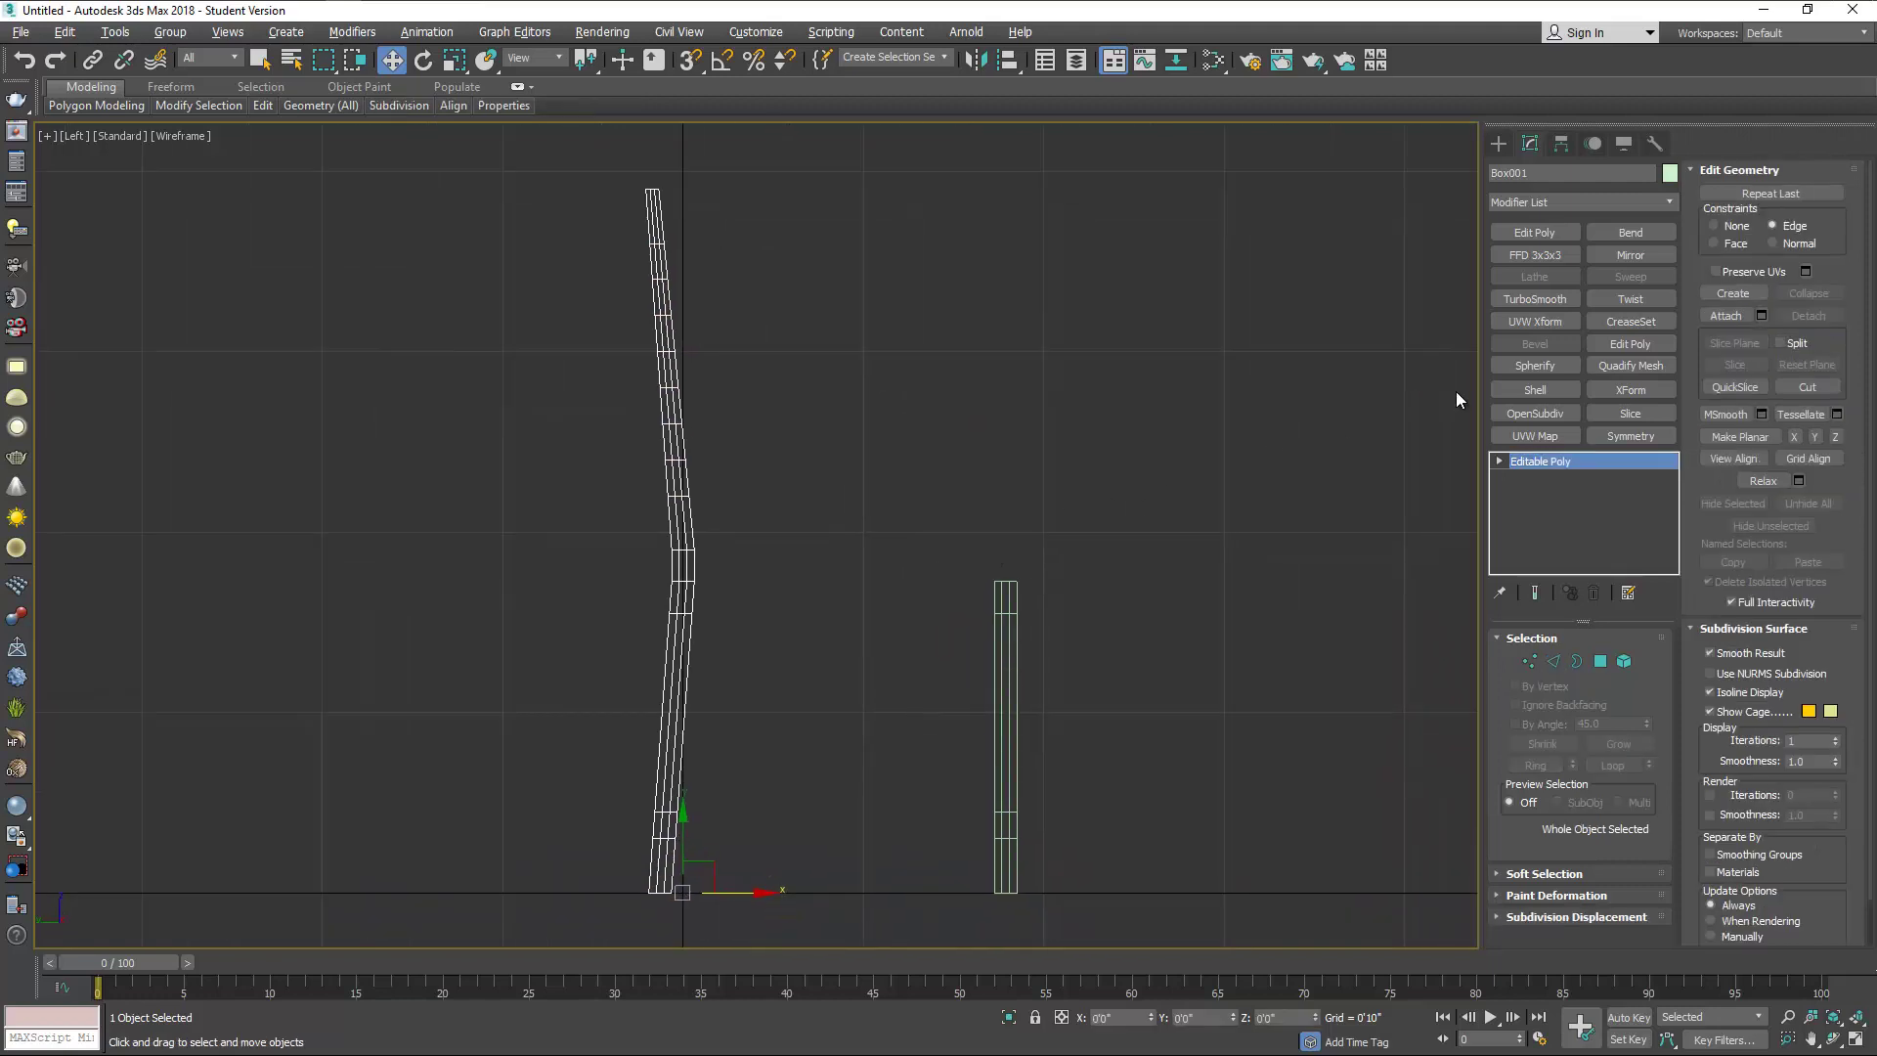
Attach Box002 to Box001 and frame both posts in a maximized Perspective view.
click(1723, 317)
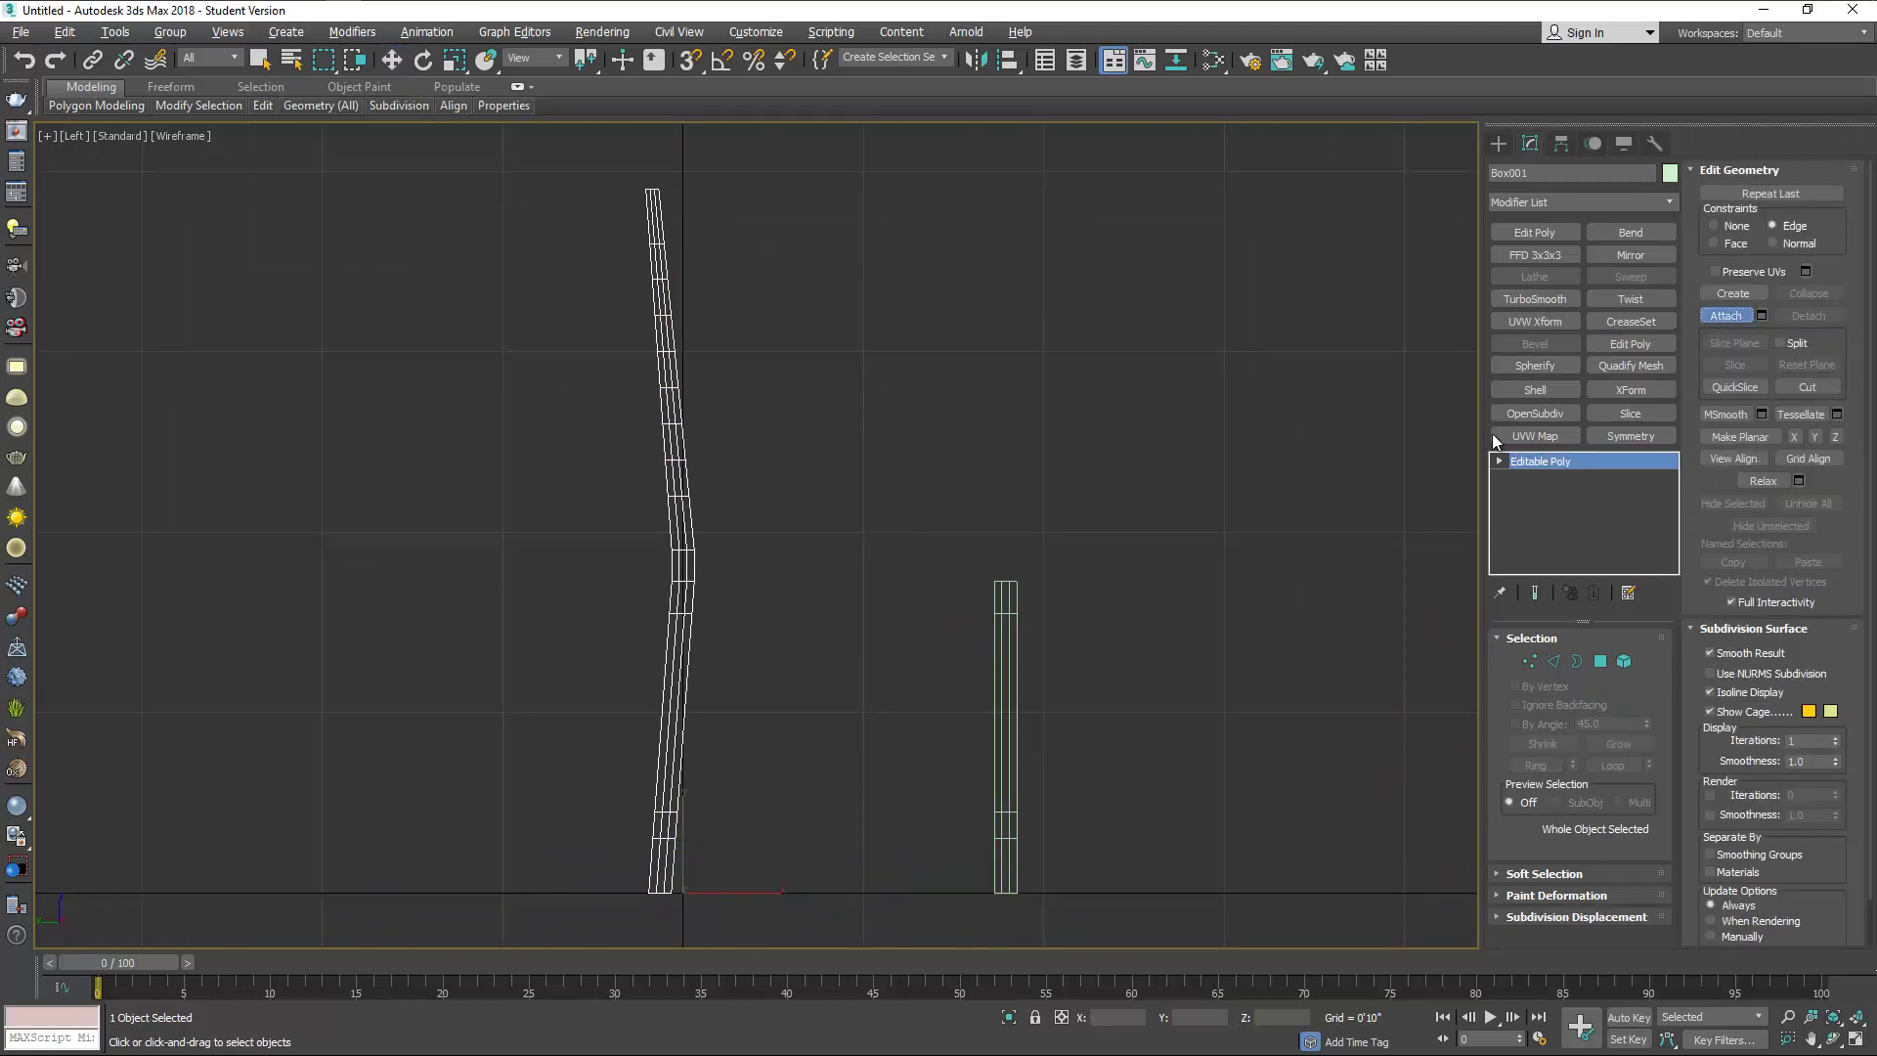
click(1011, 686)
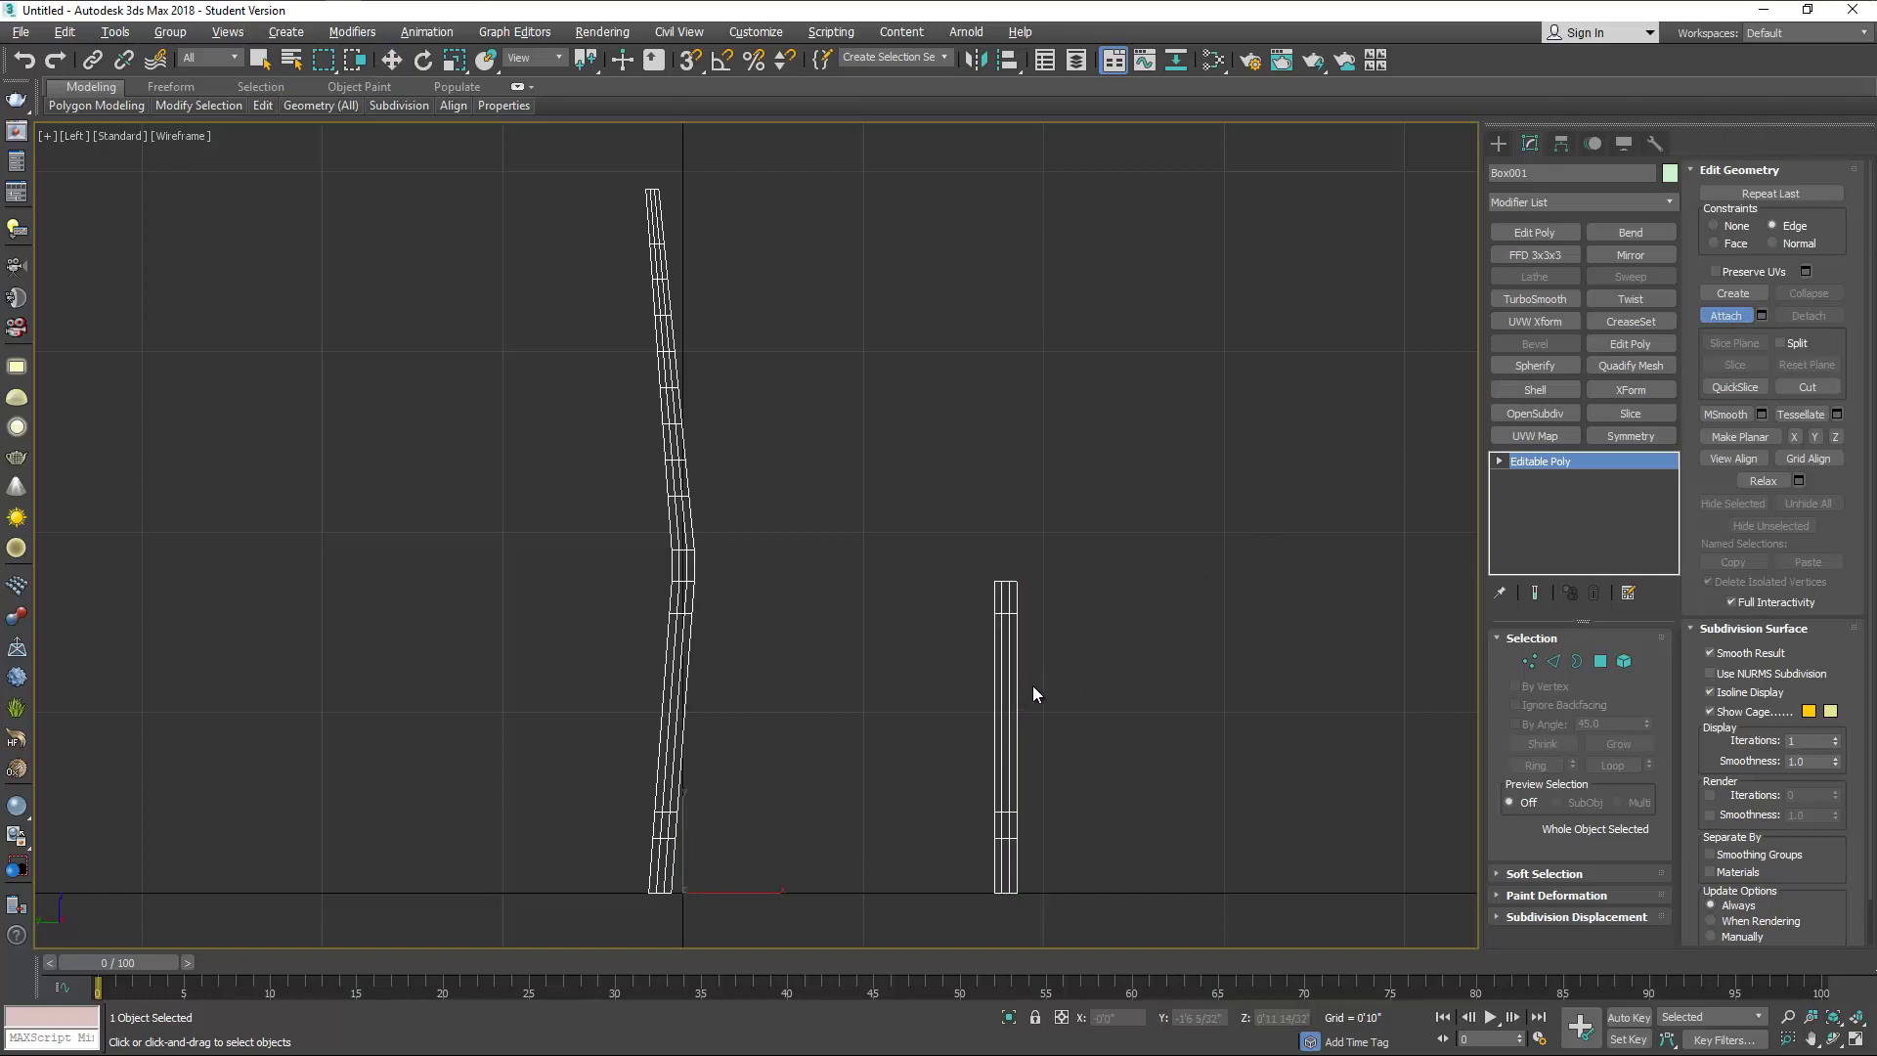
click(1725, 317)
key(alt+w)
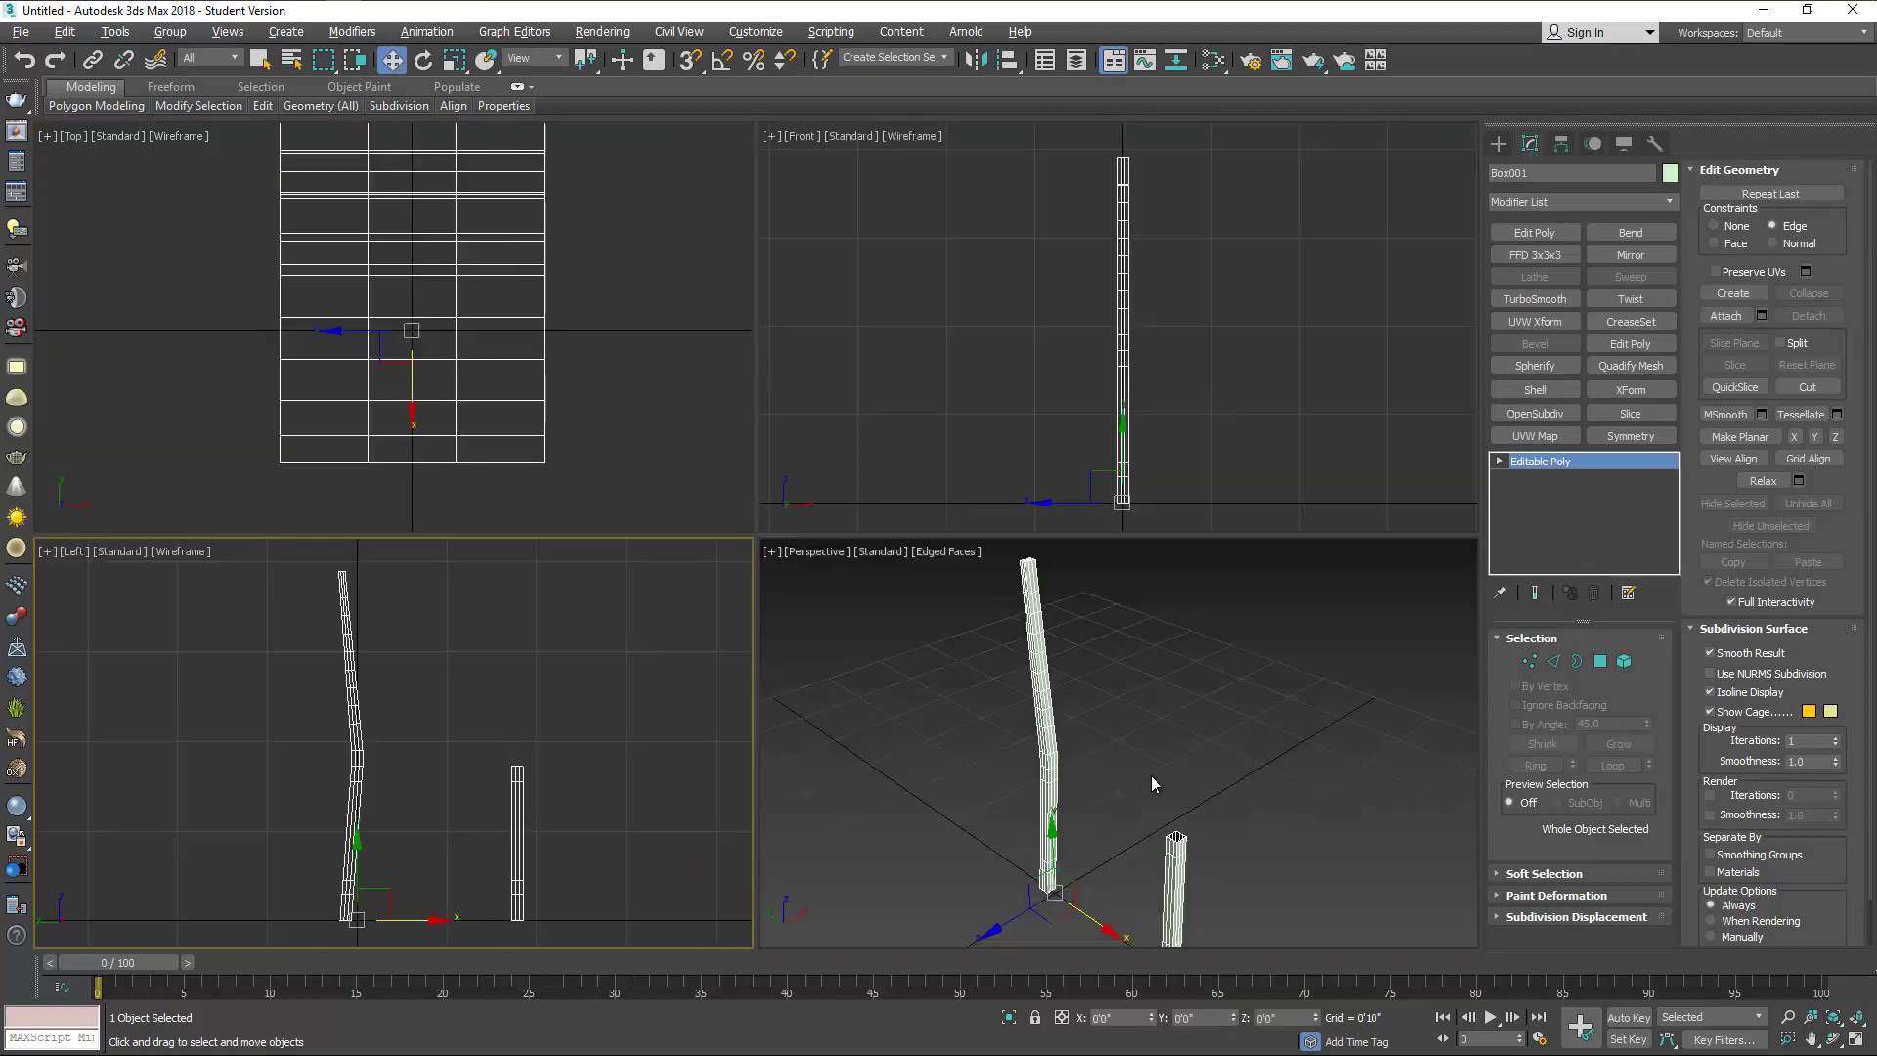
right_click(1148, 780)
key(alt+w)
middle_drag(869, 729, 931, 547)
Bridge facing polygons on the tall back post and short front column into two rails.
click(1601, 663)
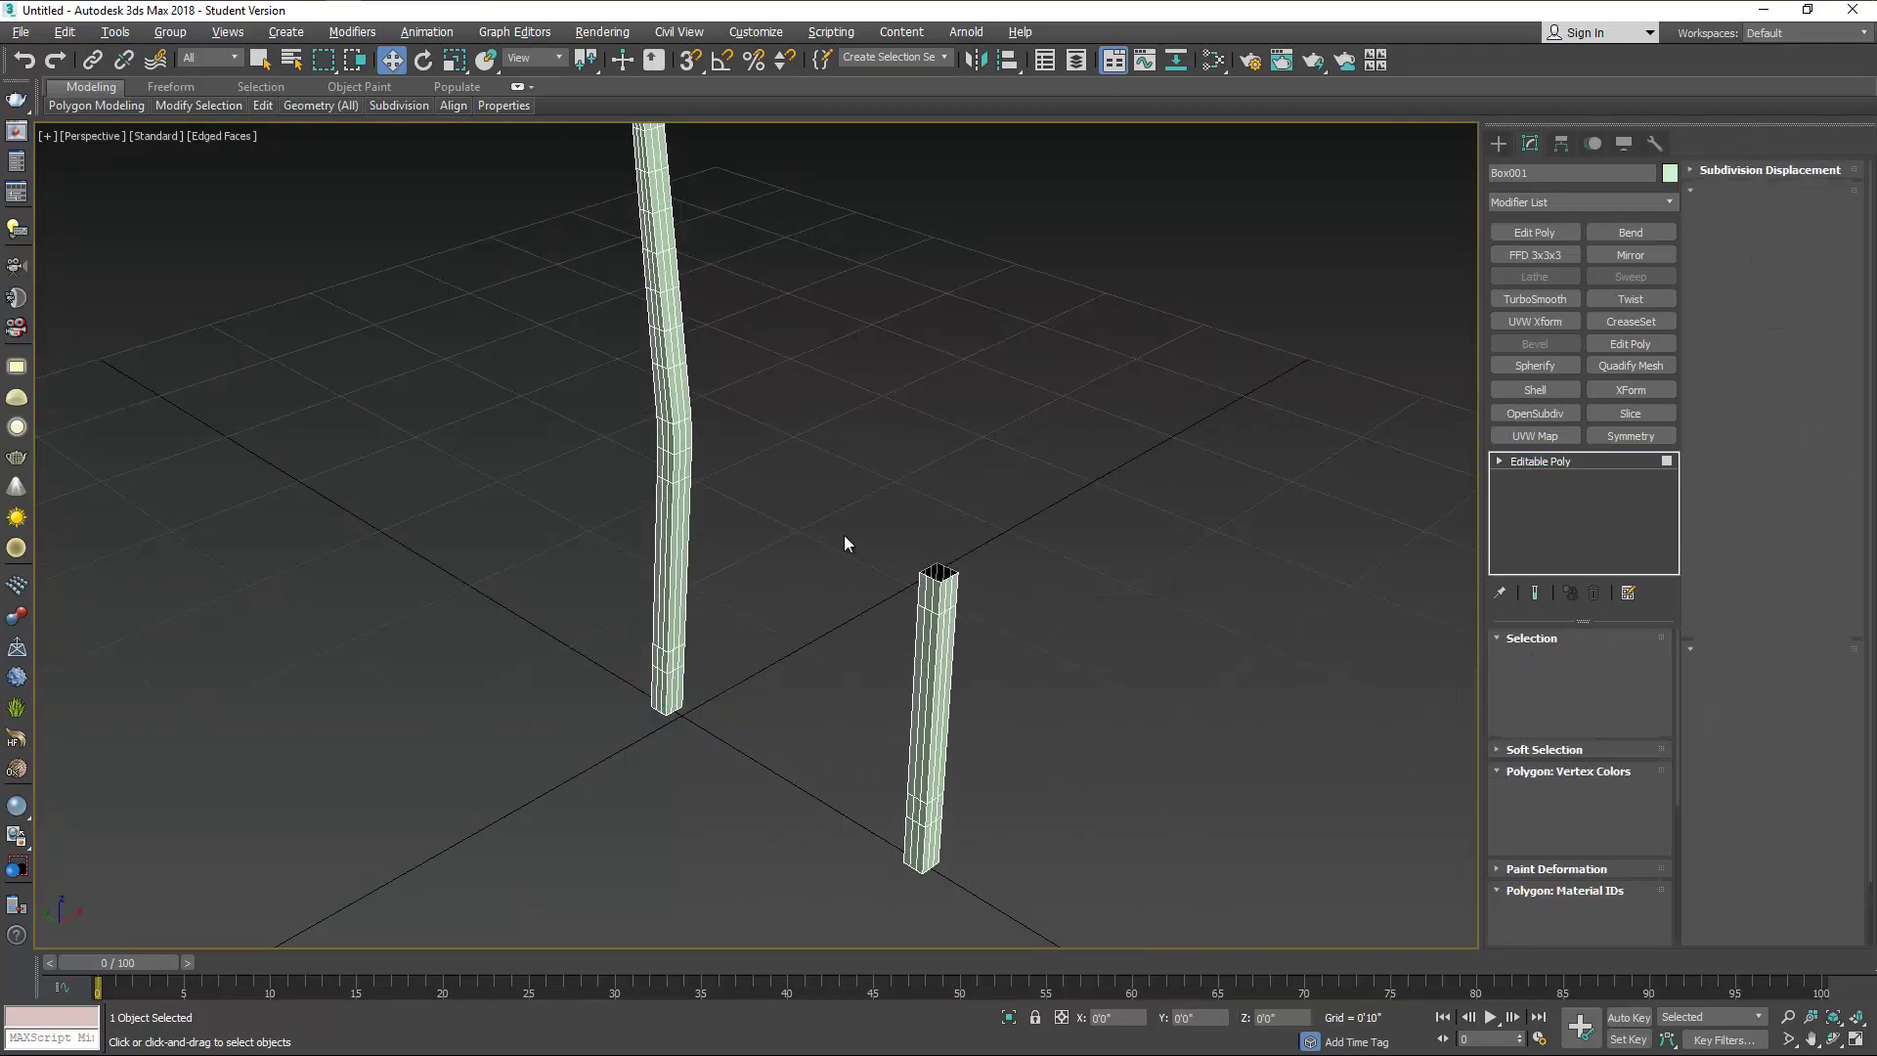
click(683, 475)
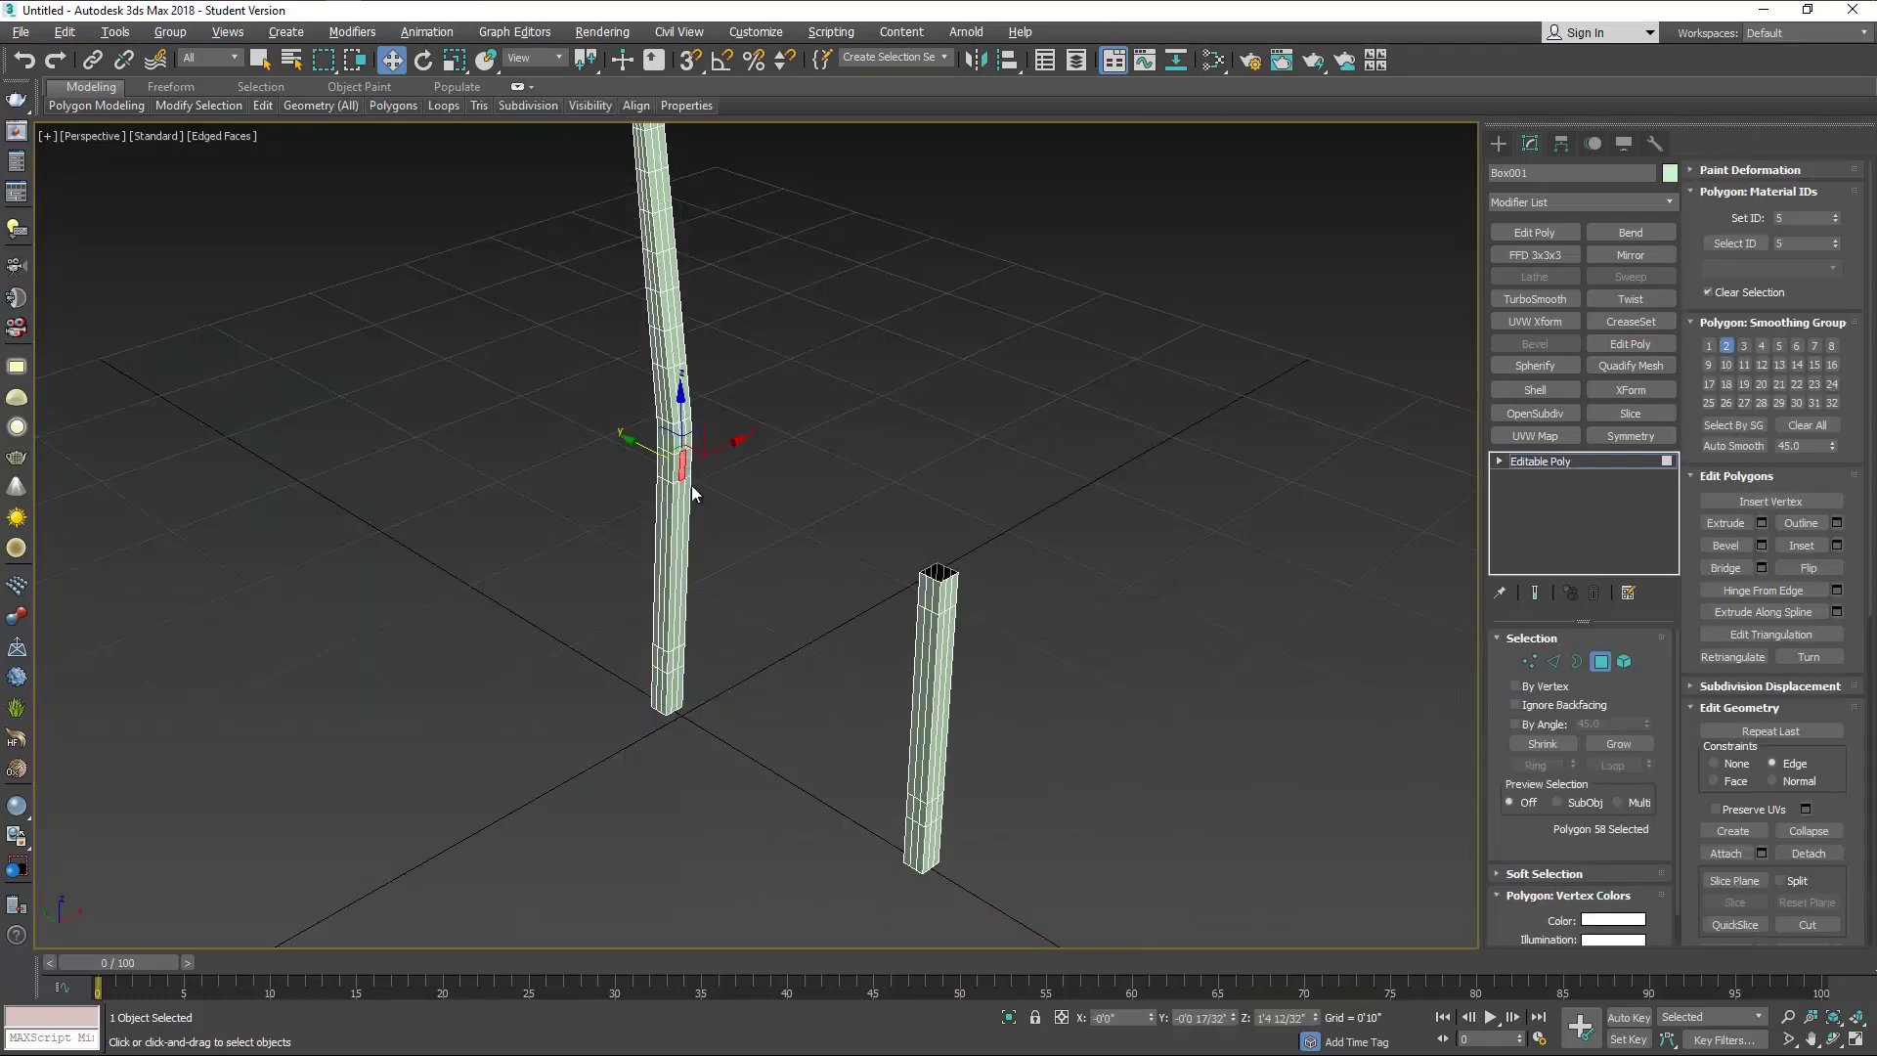
alt+middle_drag(696, 494, 913, 483)
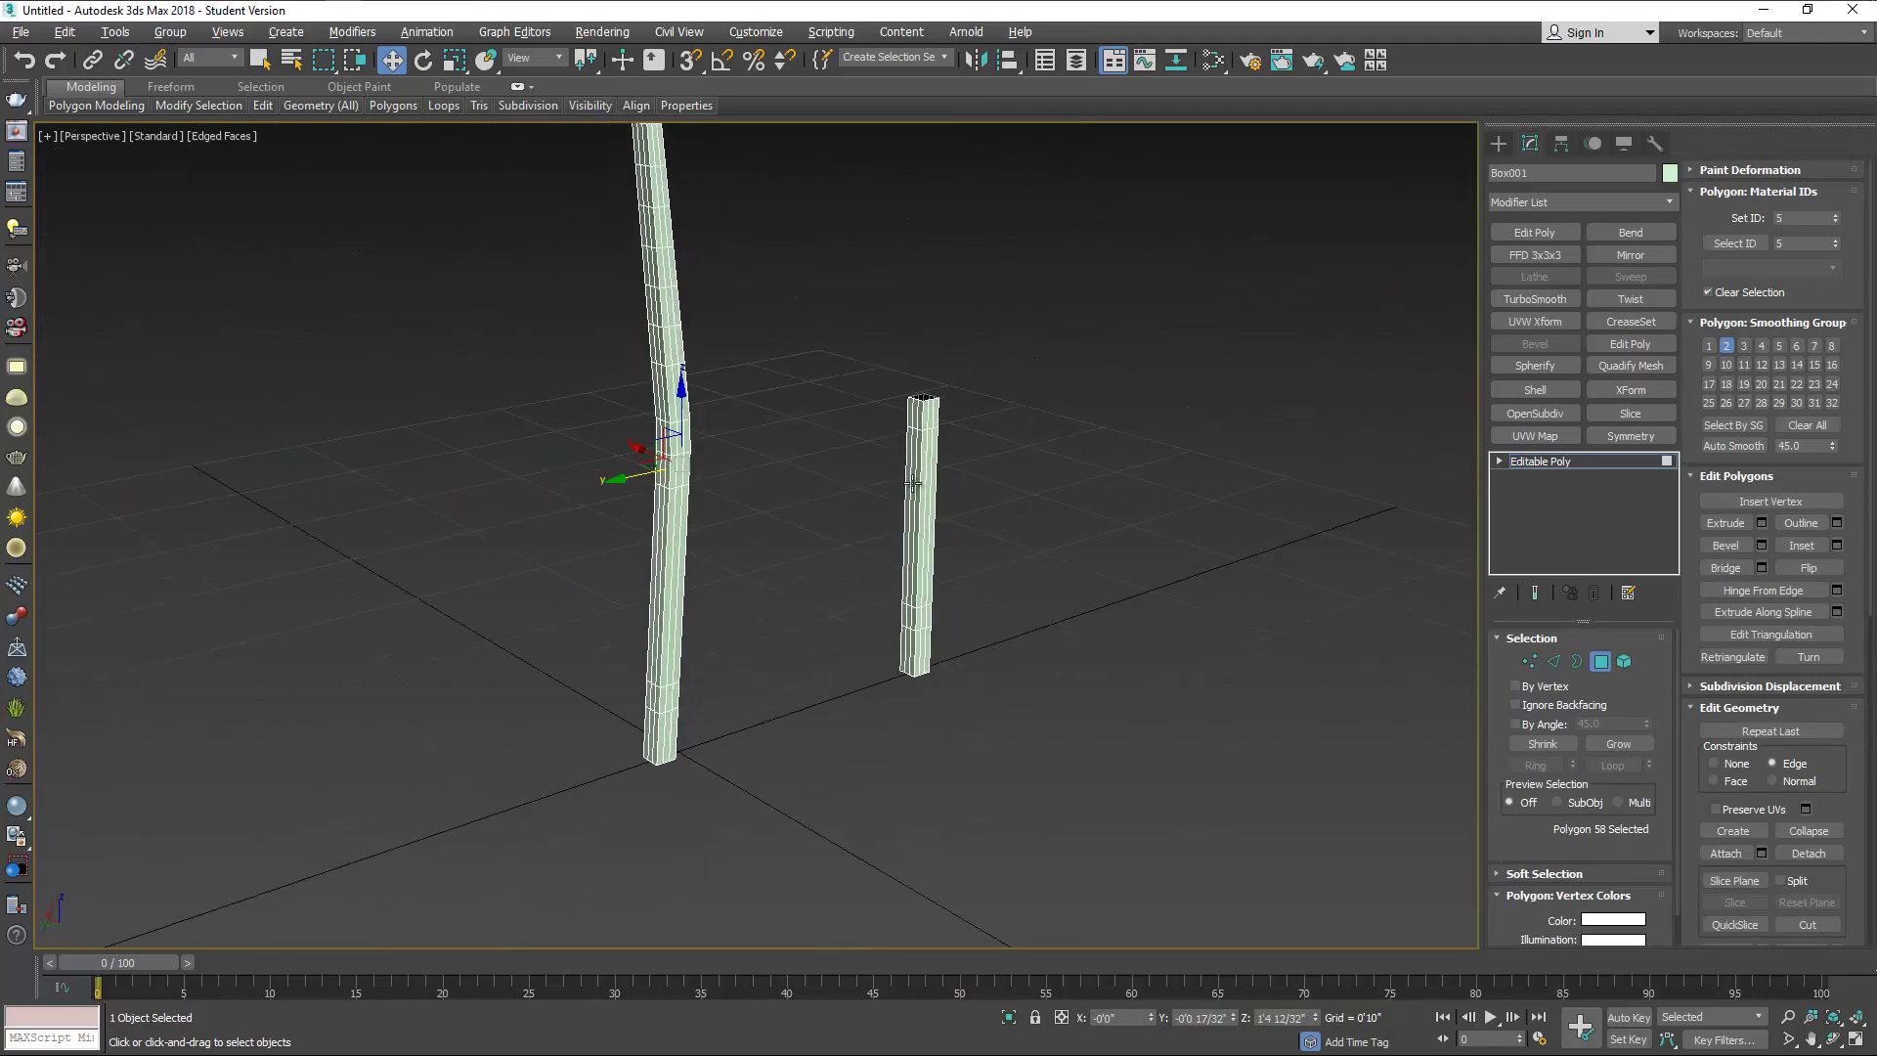
click(912, 420)
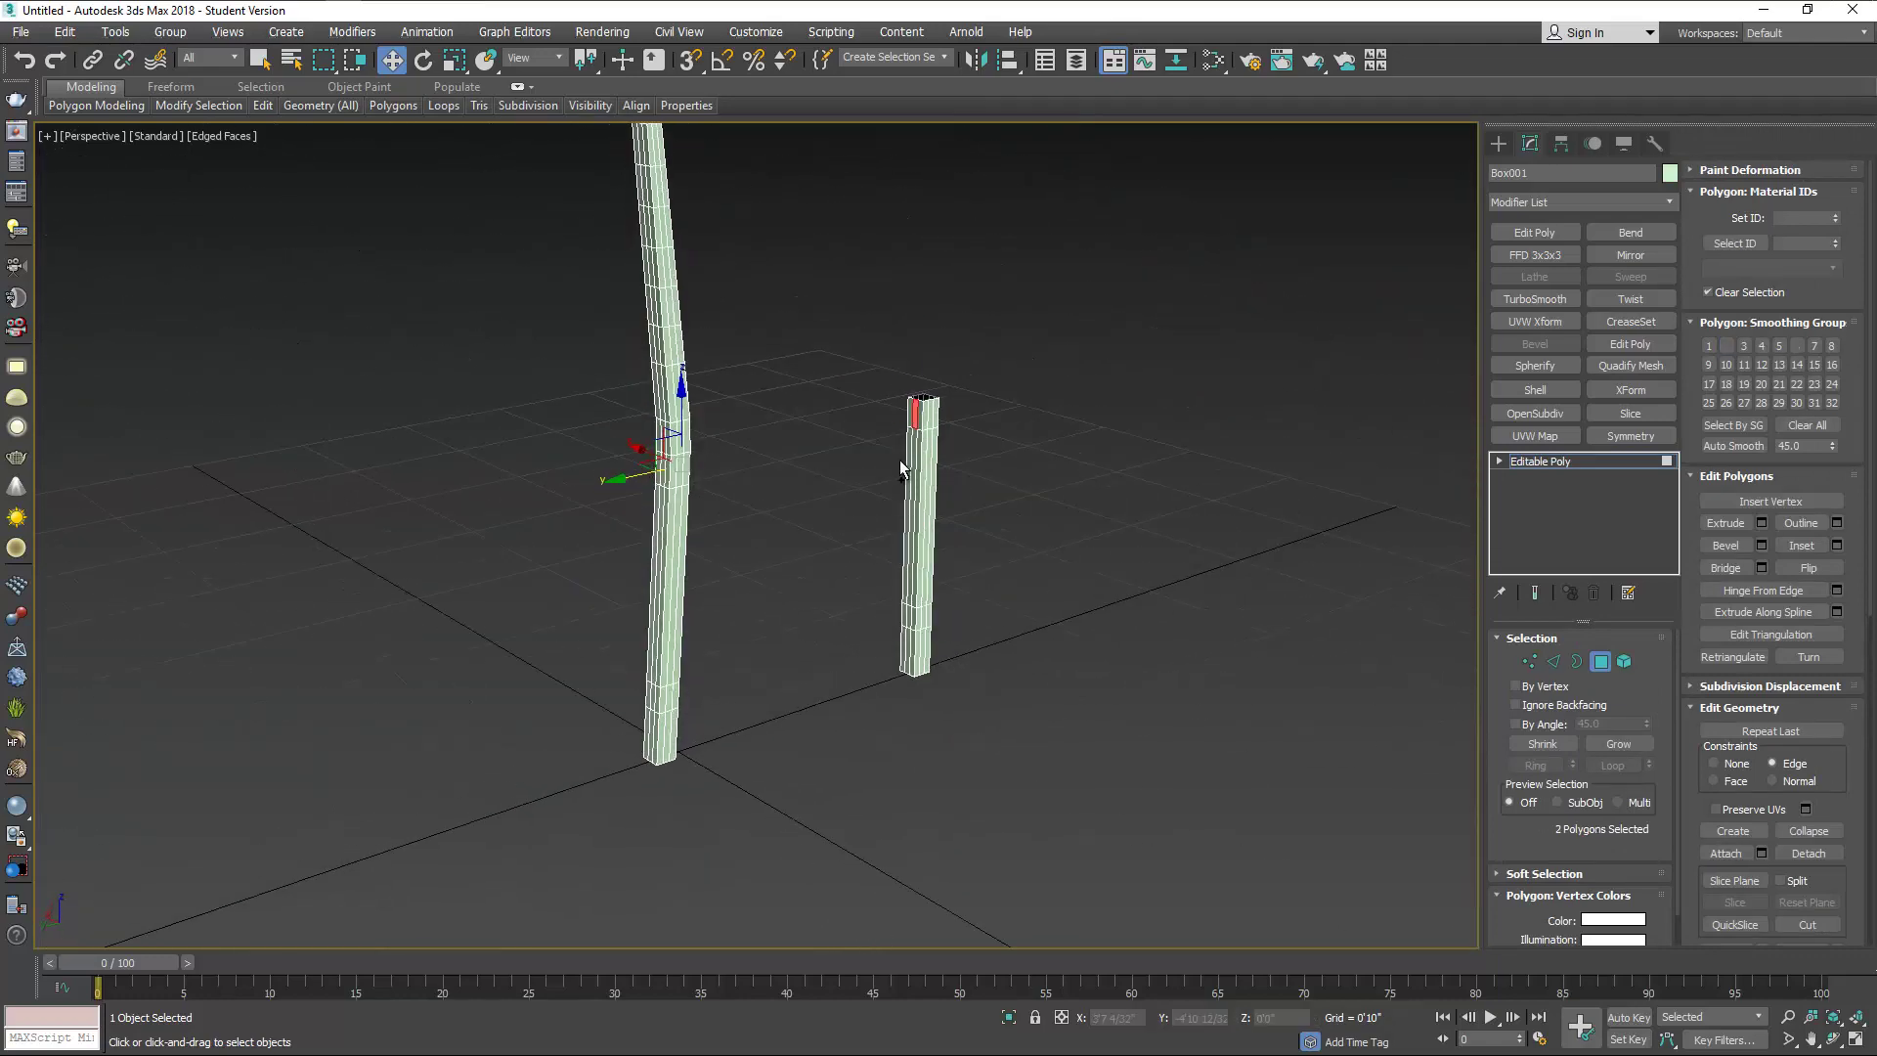
ctrl+click(909, 618)
alt+middle_drag(909, 619, 696, 654)
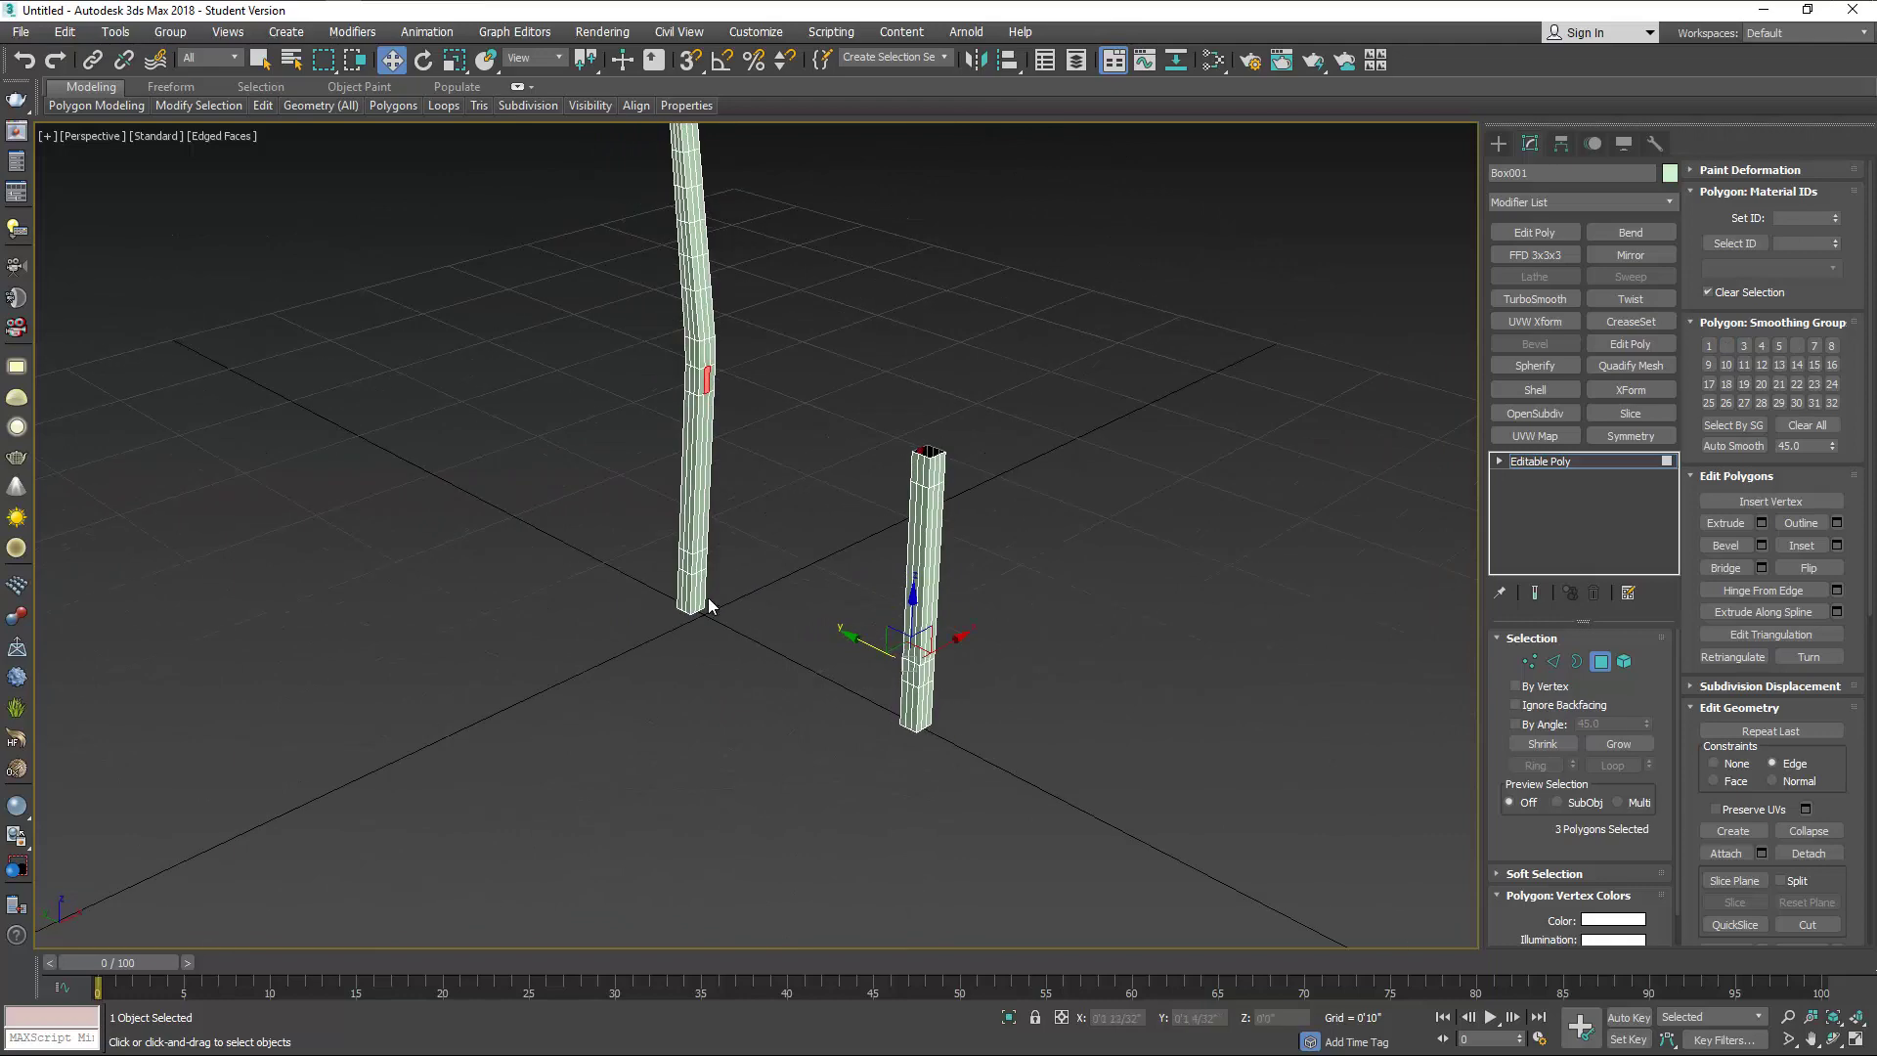
scroll(698, 606, up, 5)
ctrl+click(700, 539)
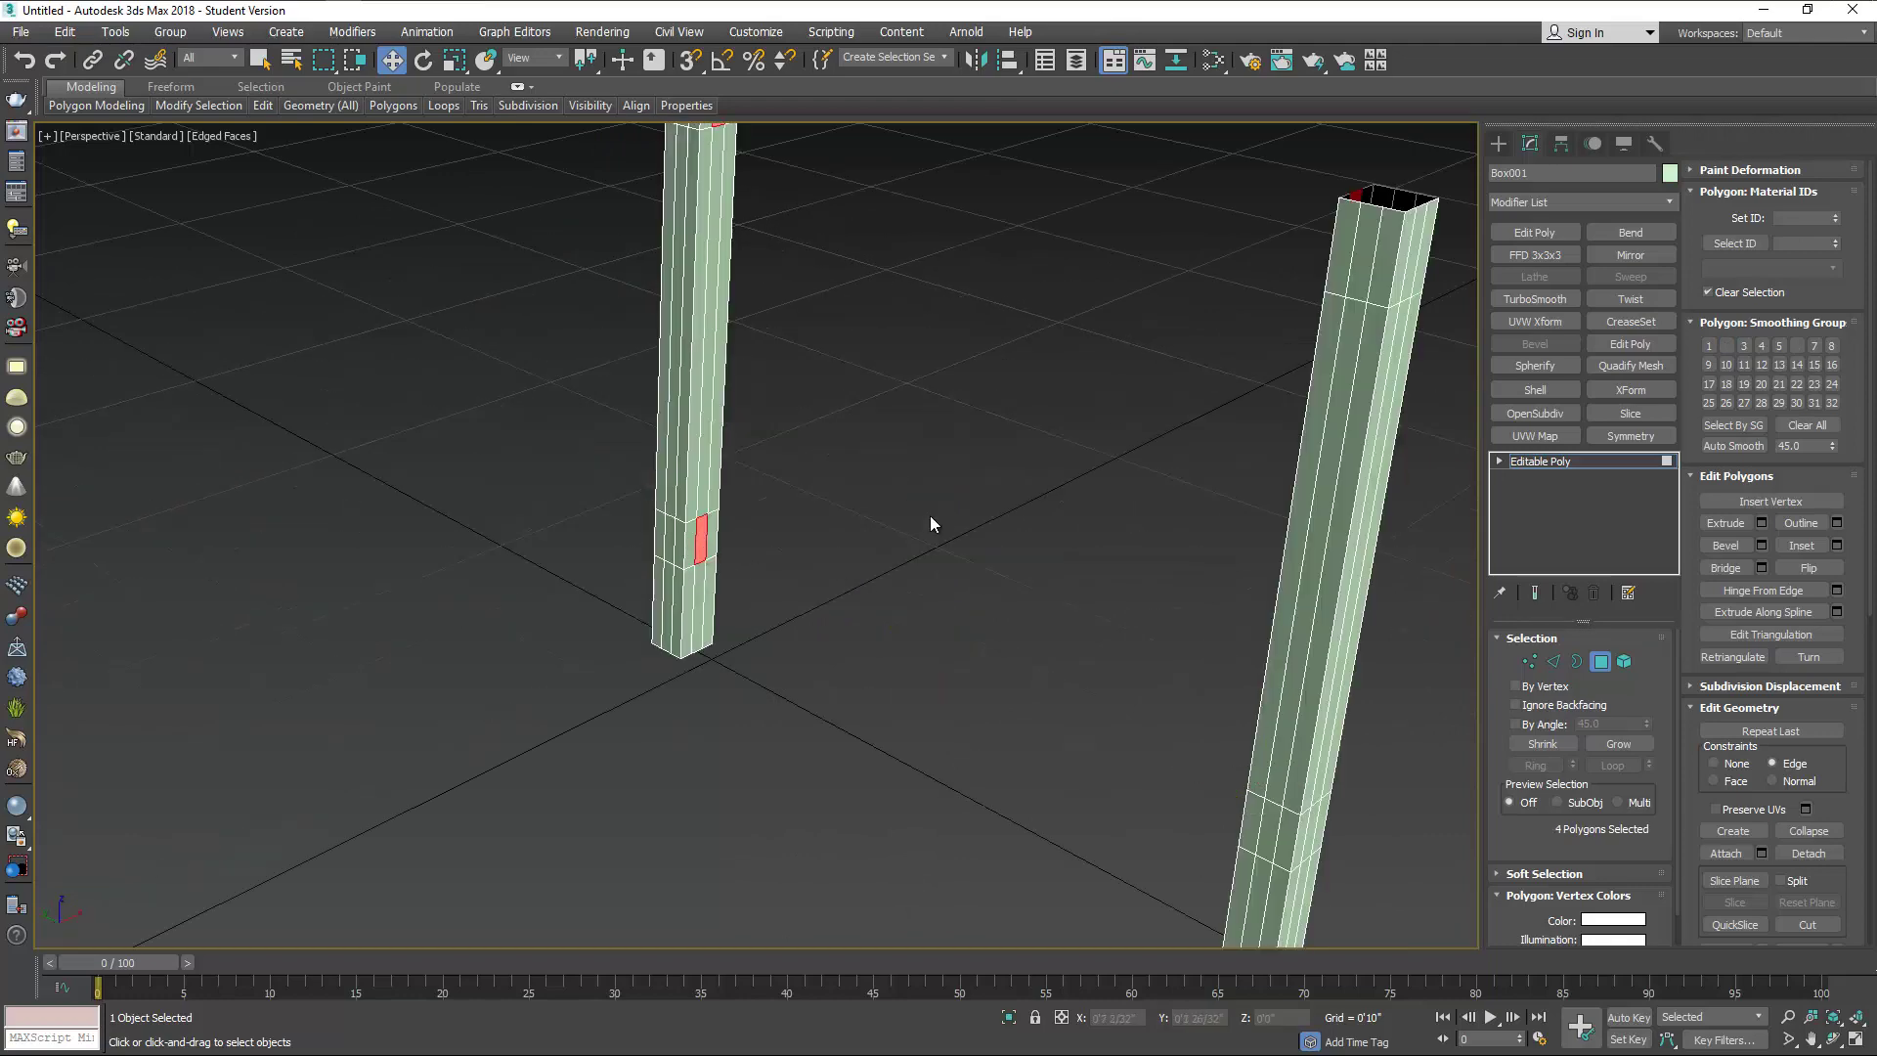
click(1736, 569)
Leave Polygon mode and deselect the finished side frame.
scroll(917, 497, down, 4)
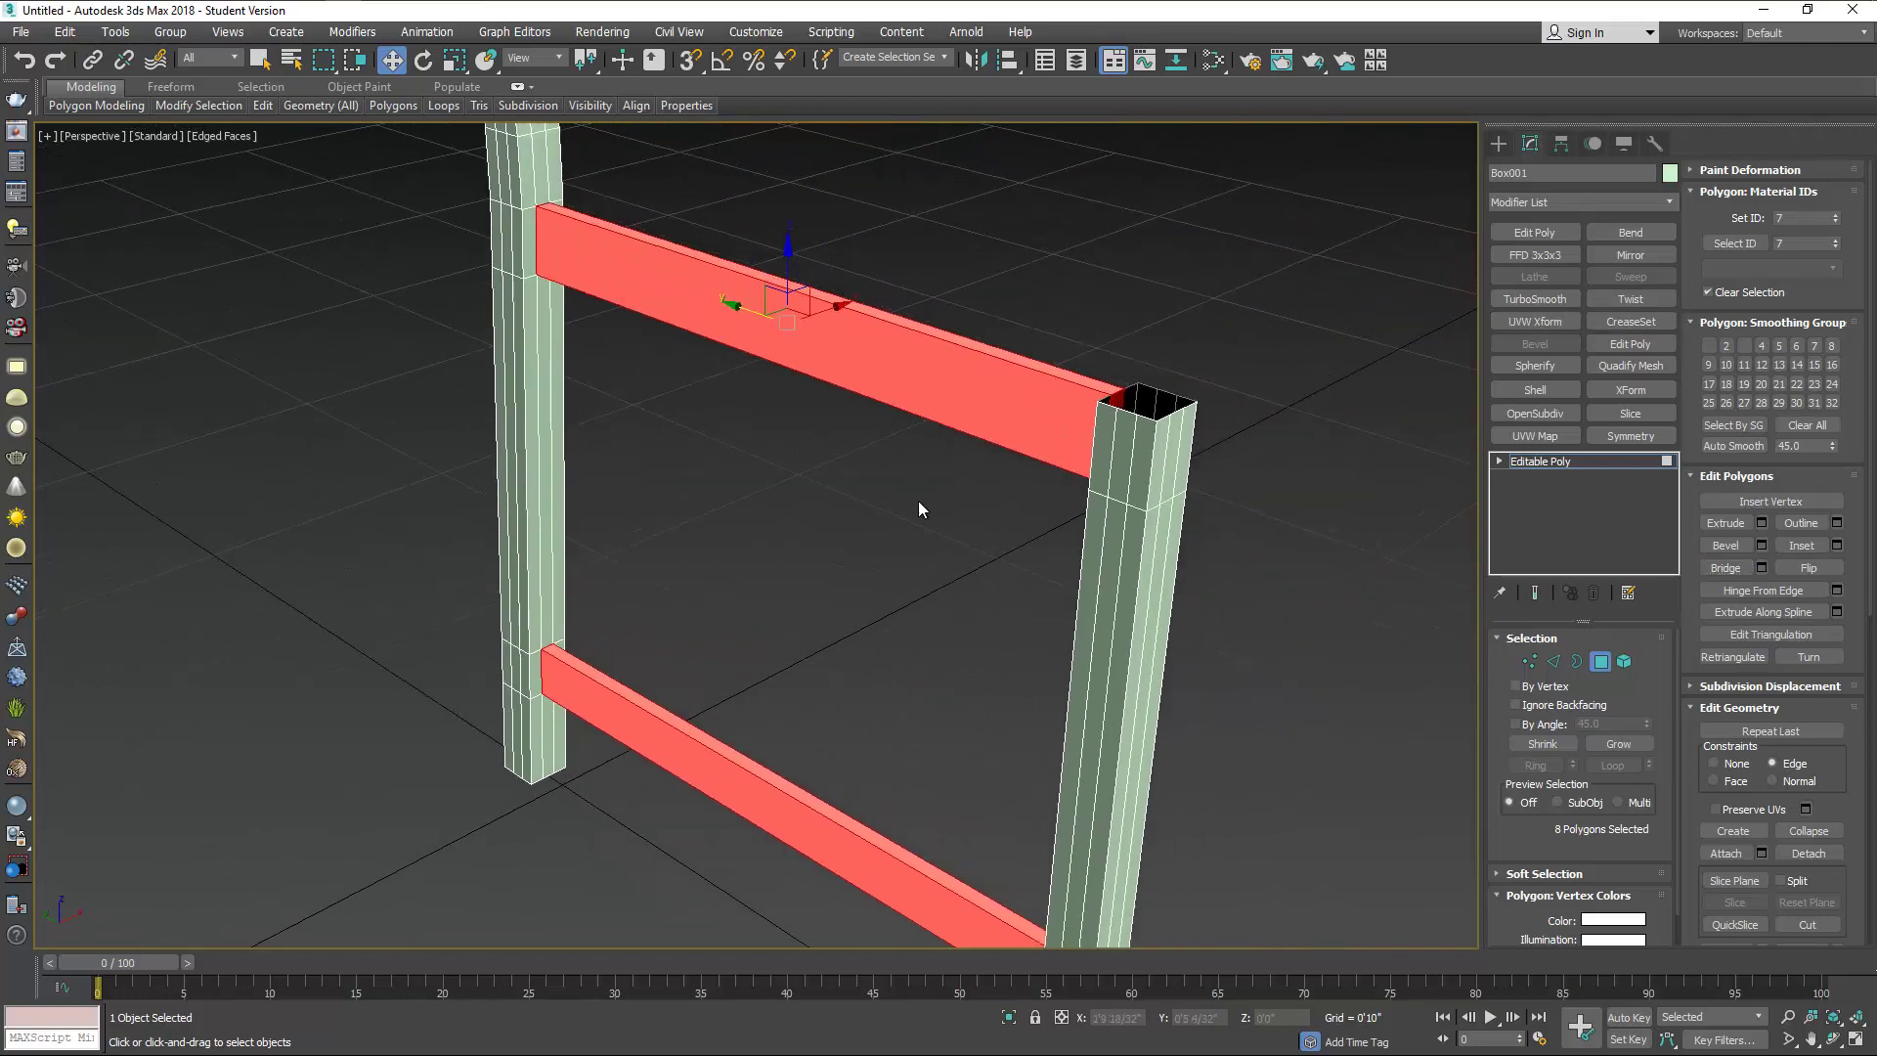
scroll(918, 501, down, 1)
scroll(850, 578, down, 4)
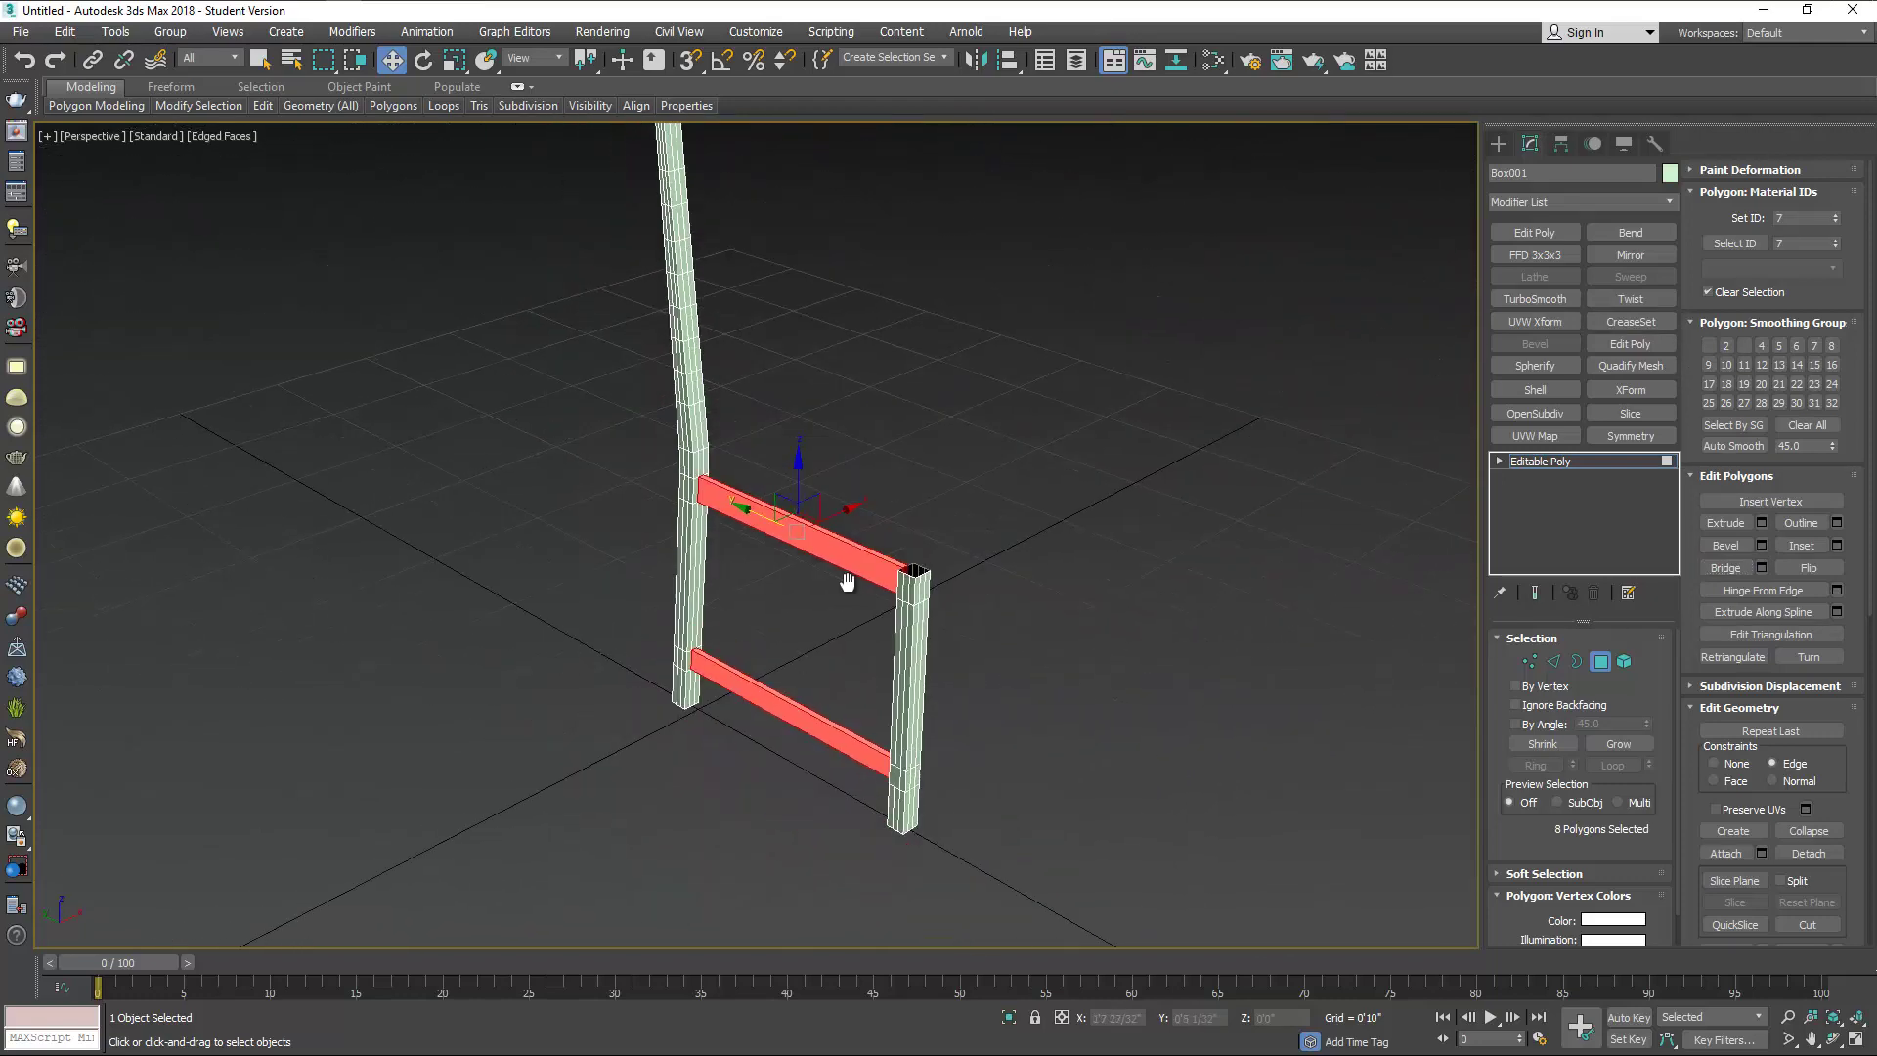
middle_drag(846, 578, 804, 647)
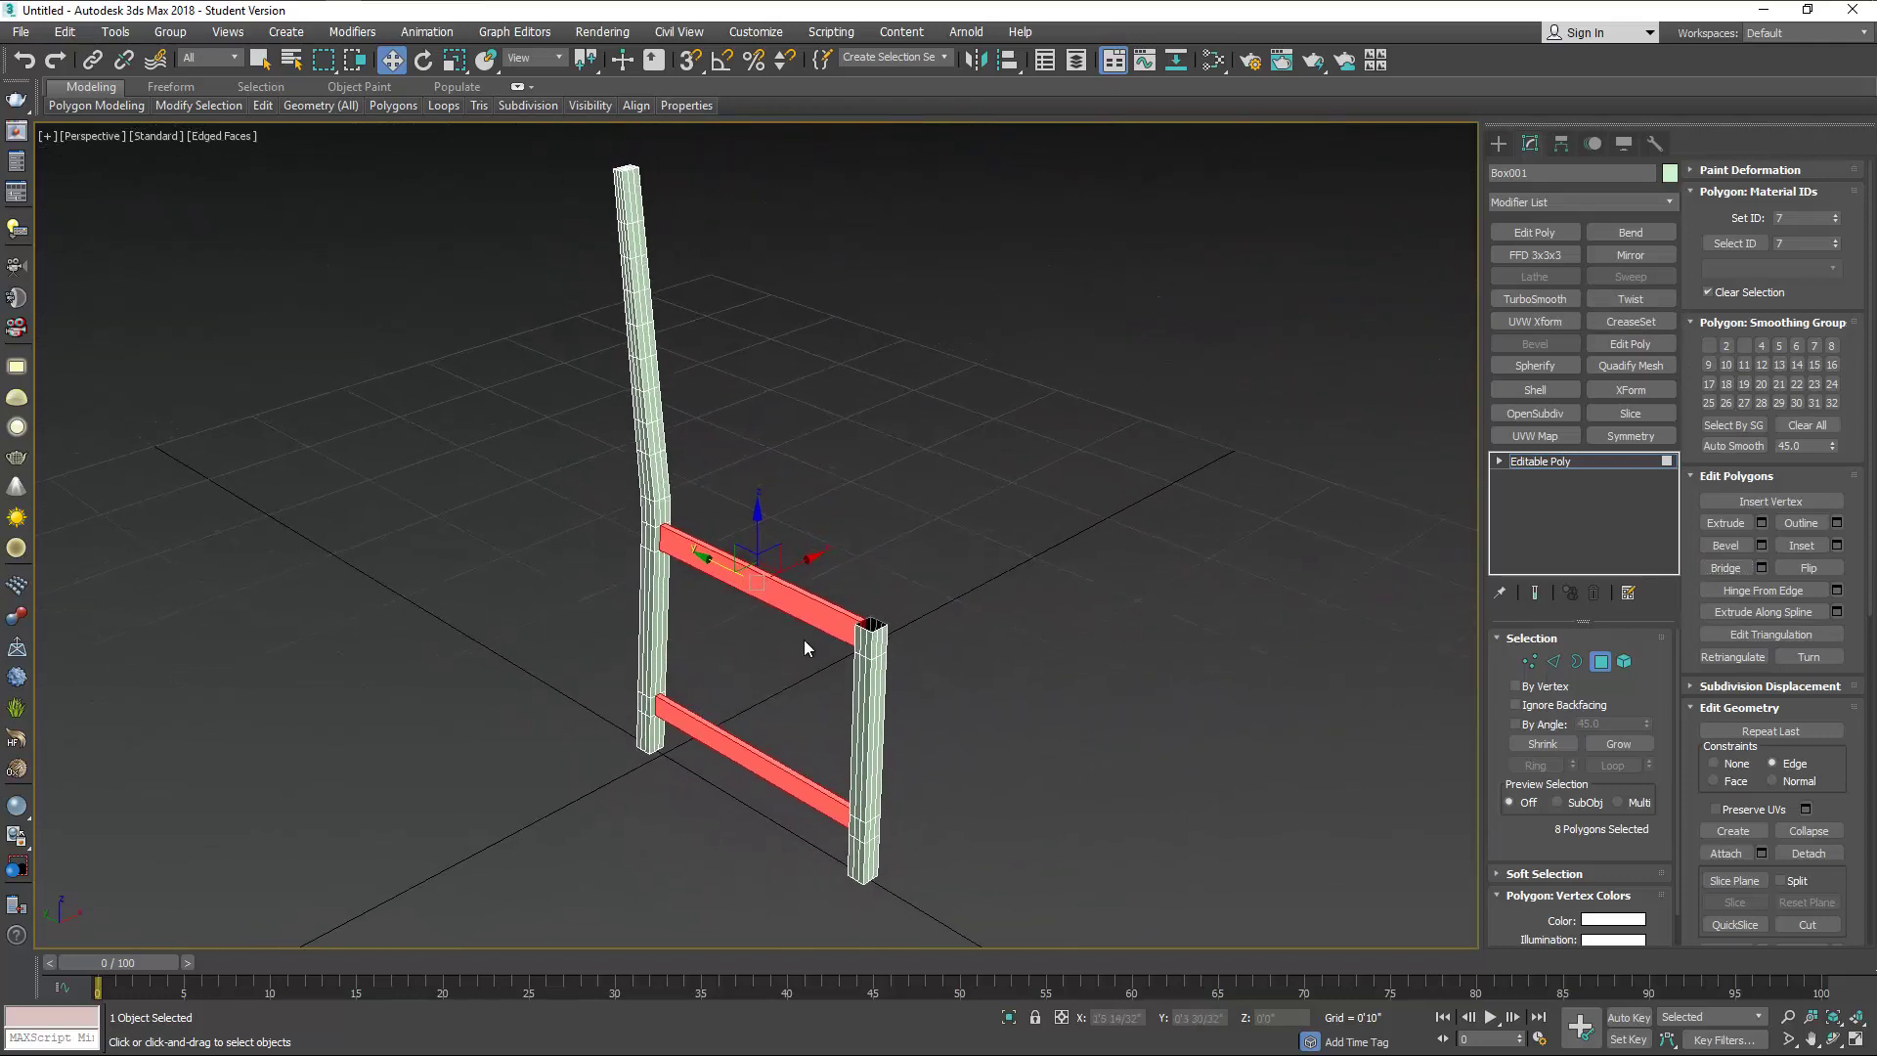
click(1600, 660)
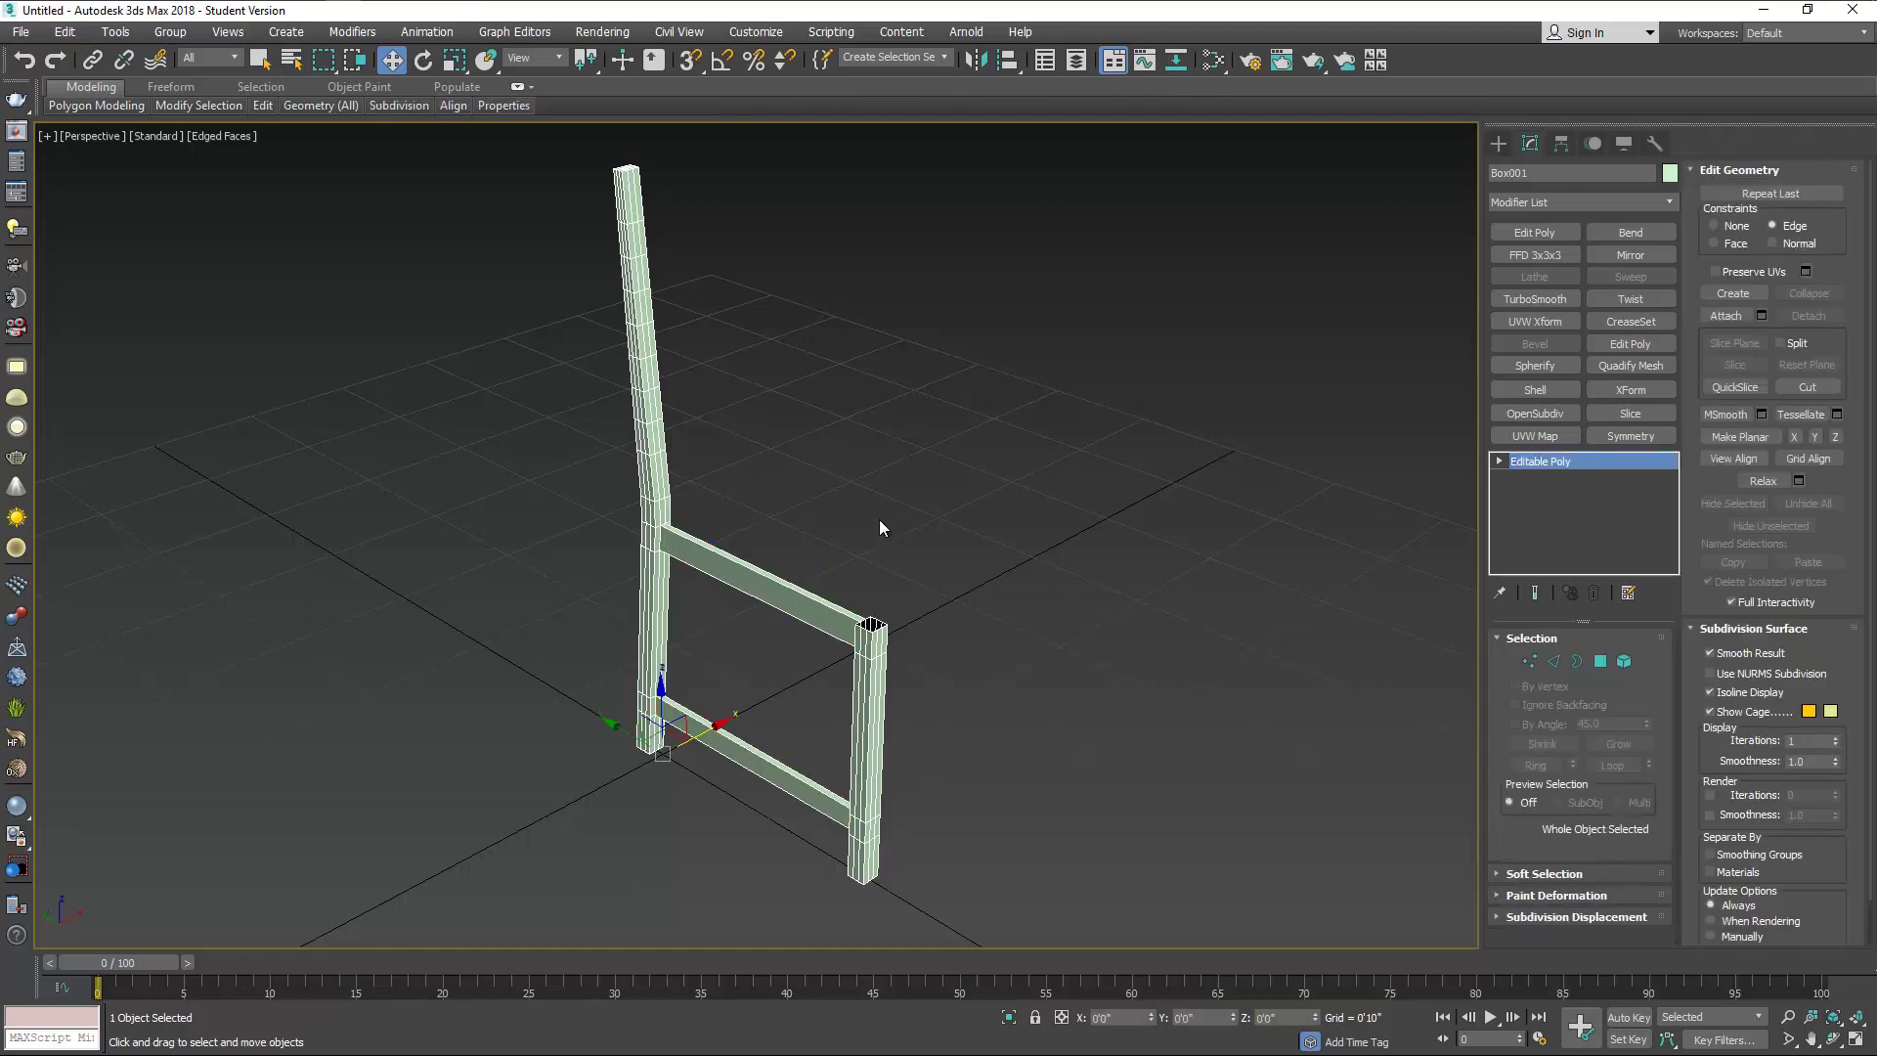
click(878, 519)
alt+middle_drag(876, 518, 856, 389)
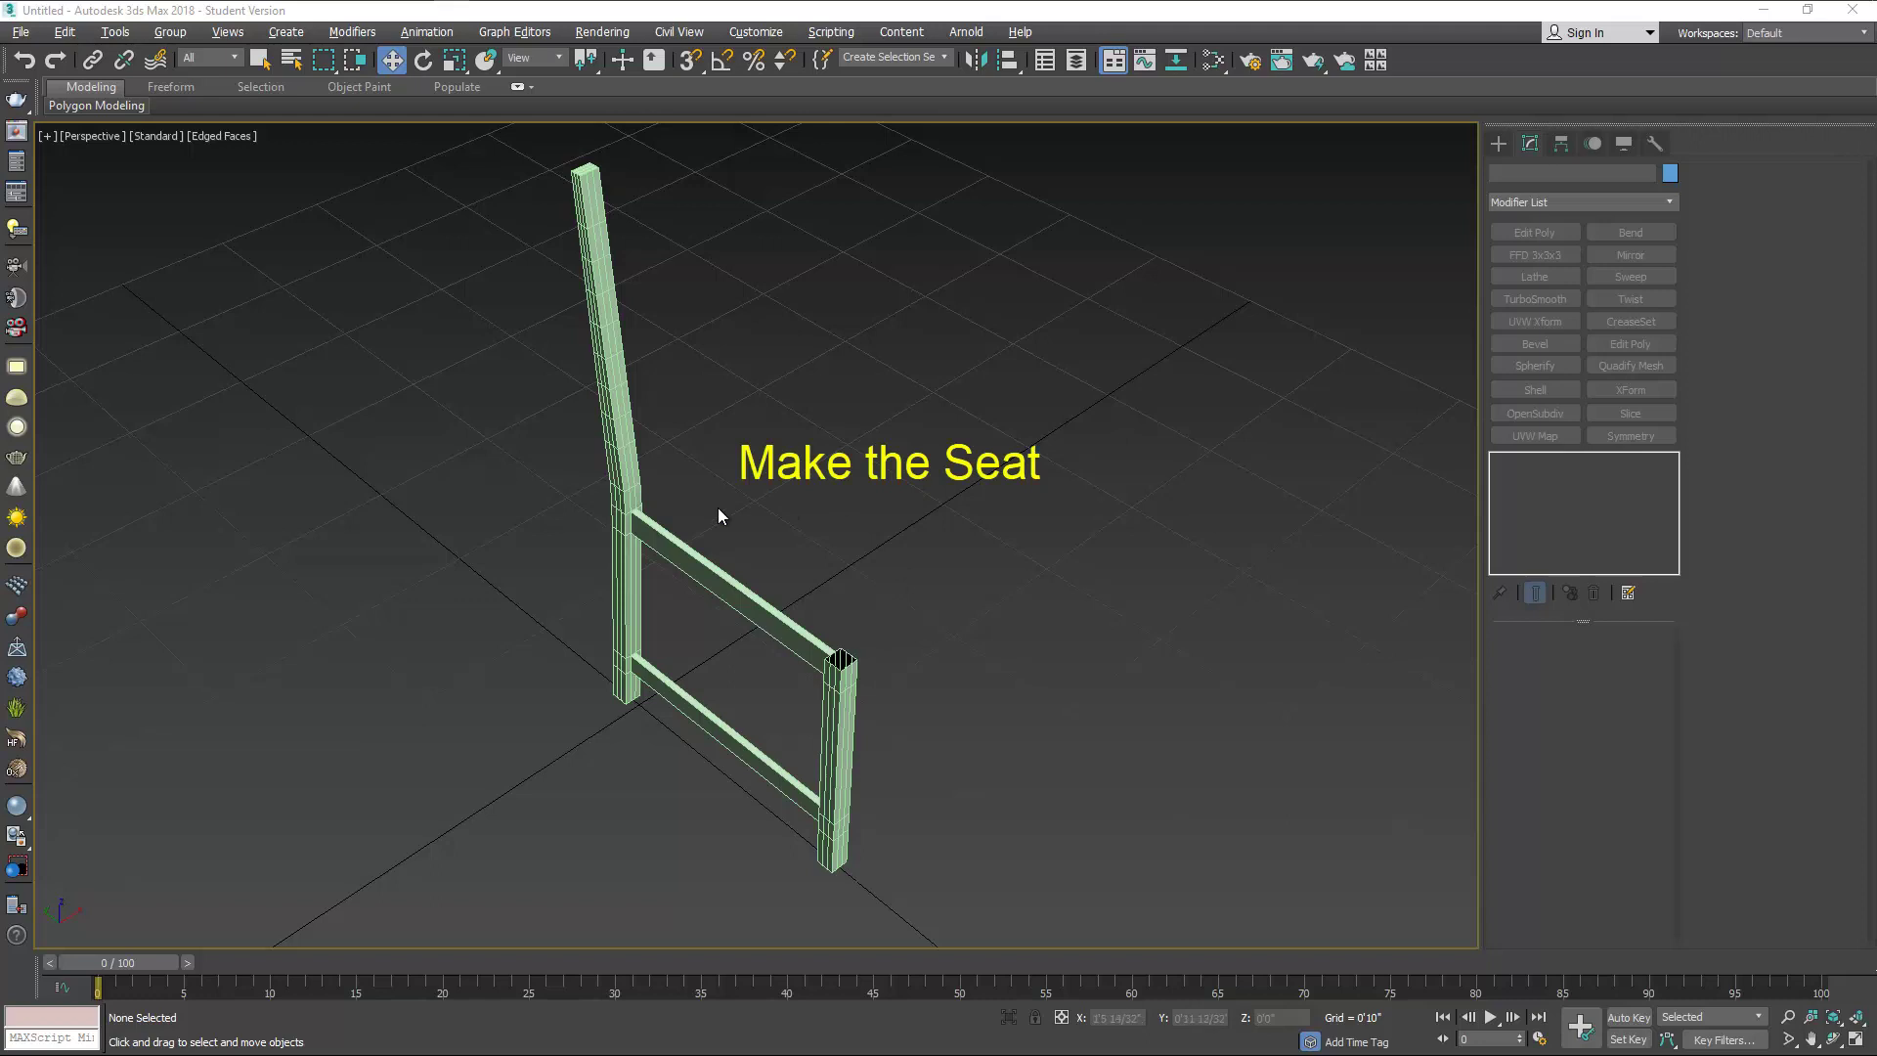
Draw a new box in the Top view beside the back post for the seat.
key(alt+w)
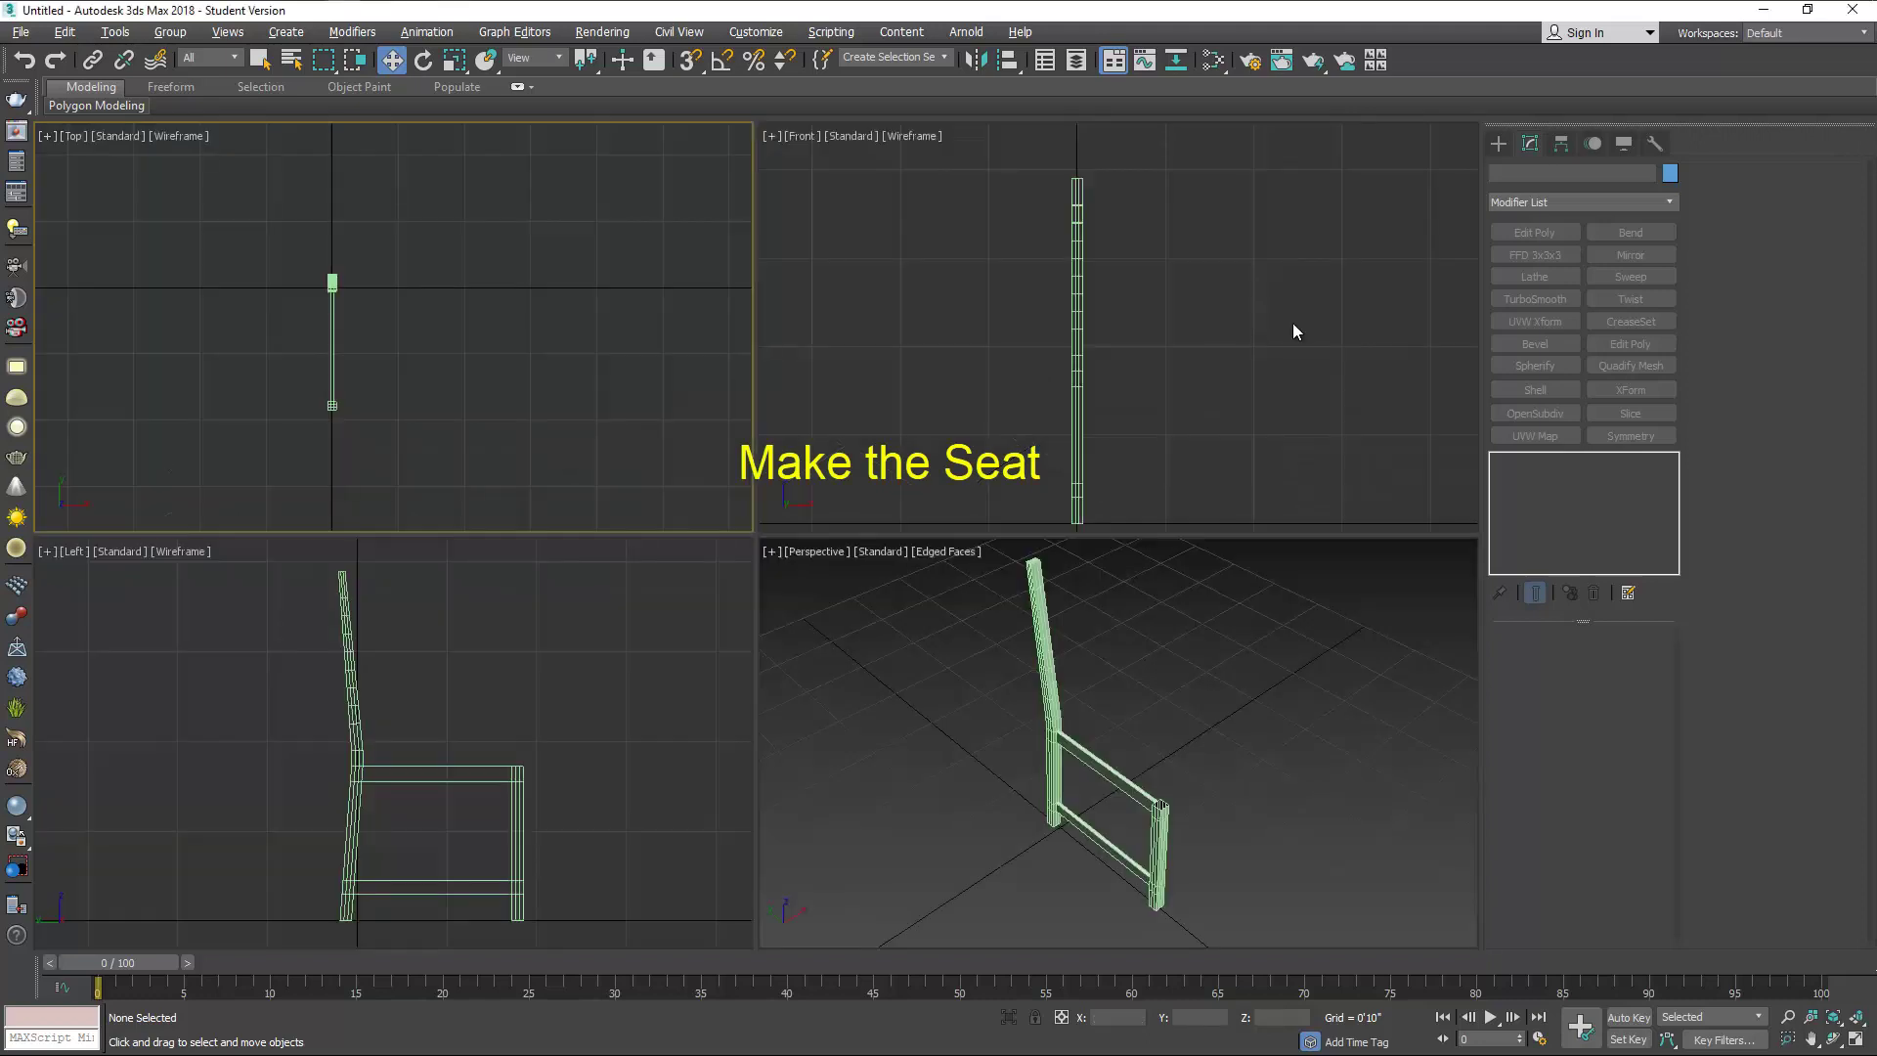
click(1497, 142)
click(1532, 262)
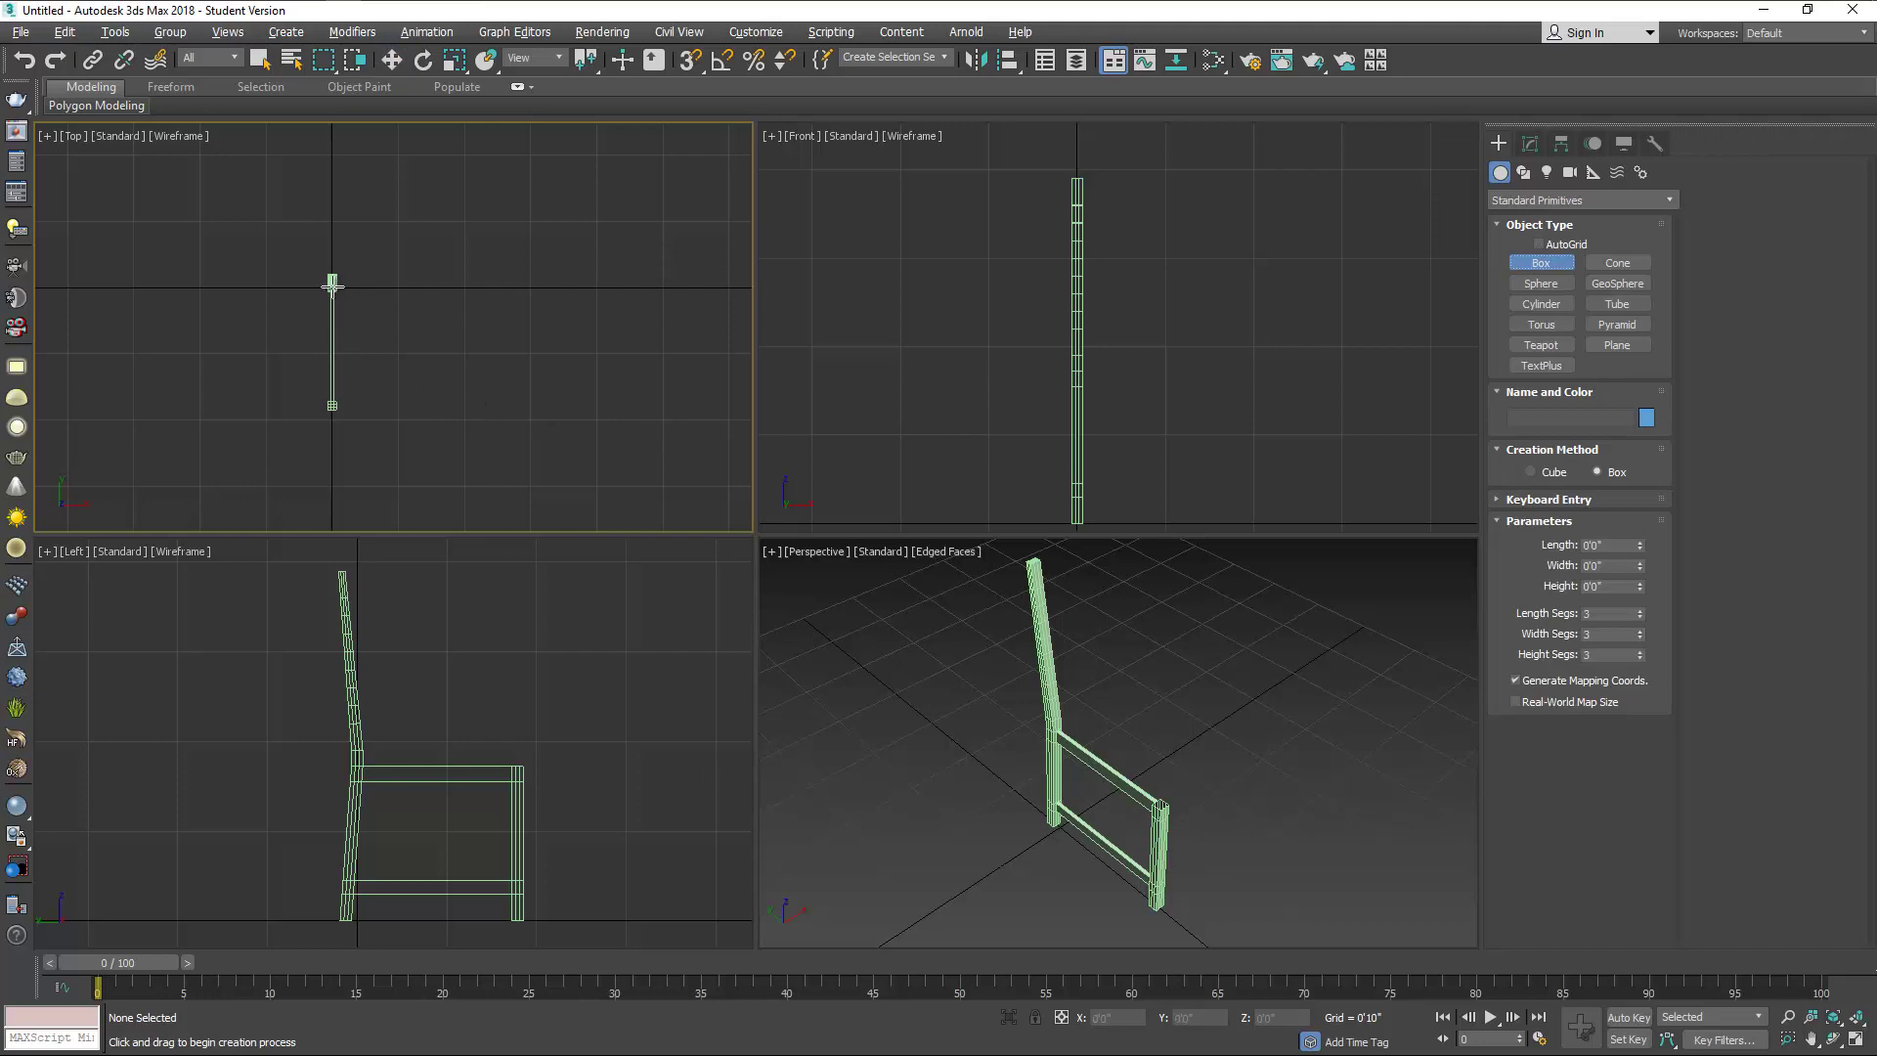
drag(333, 287, 461, 408)
click(455, 391)
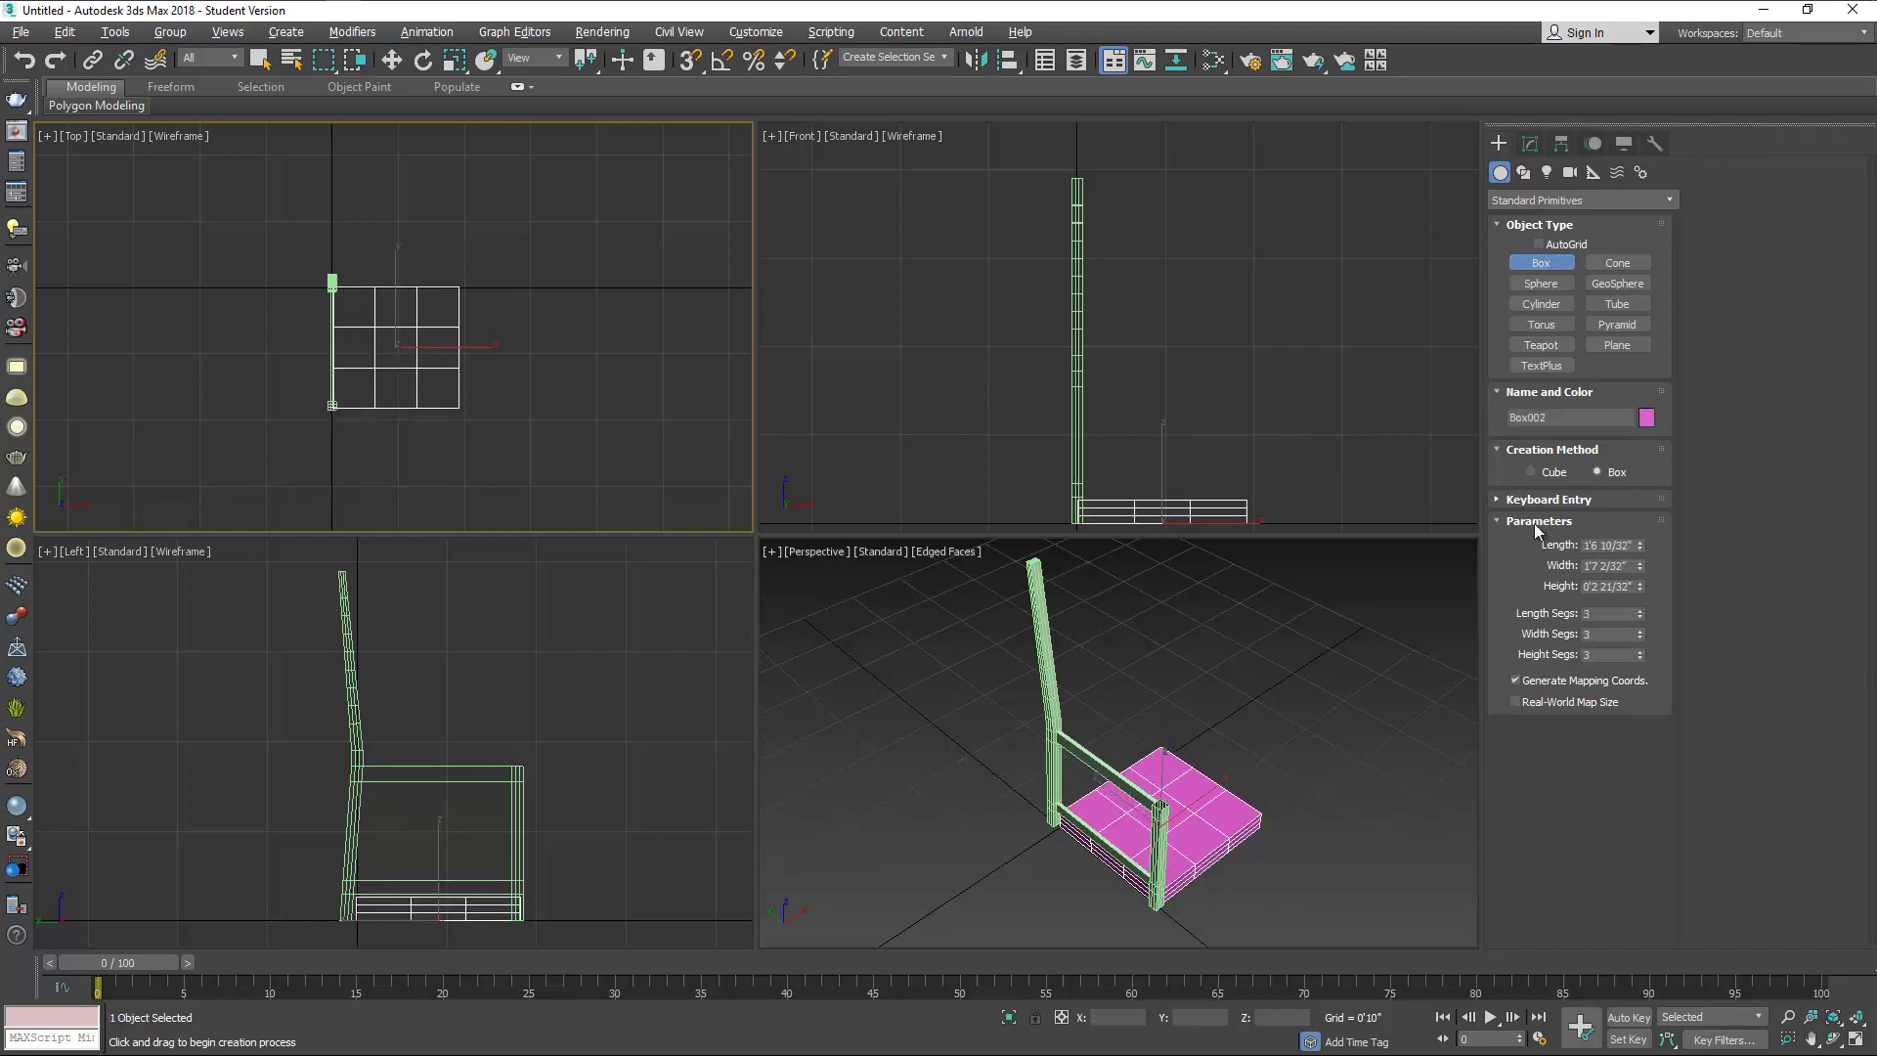
Give the seat box 1 segment each way, Length 1'5", Width 18 and Height 0.75.
right_click(1640, 616)
right_click(1638, 637)
right_click(1640, 655)
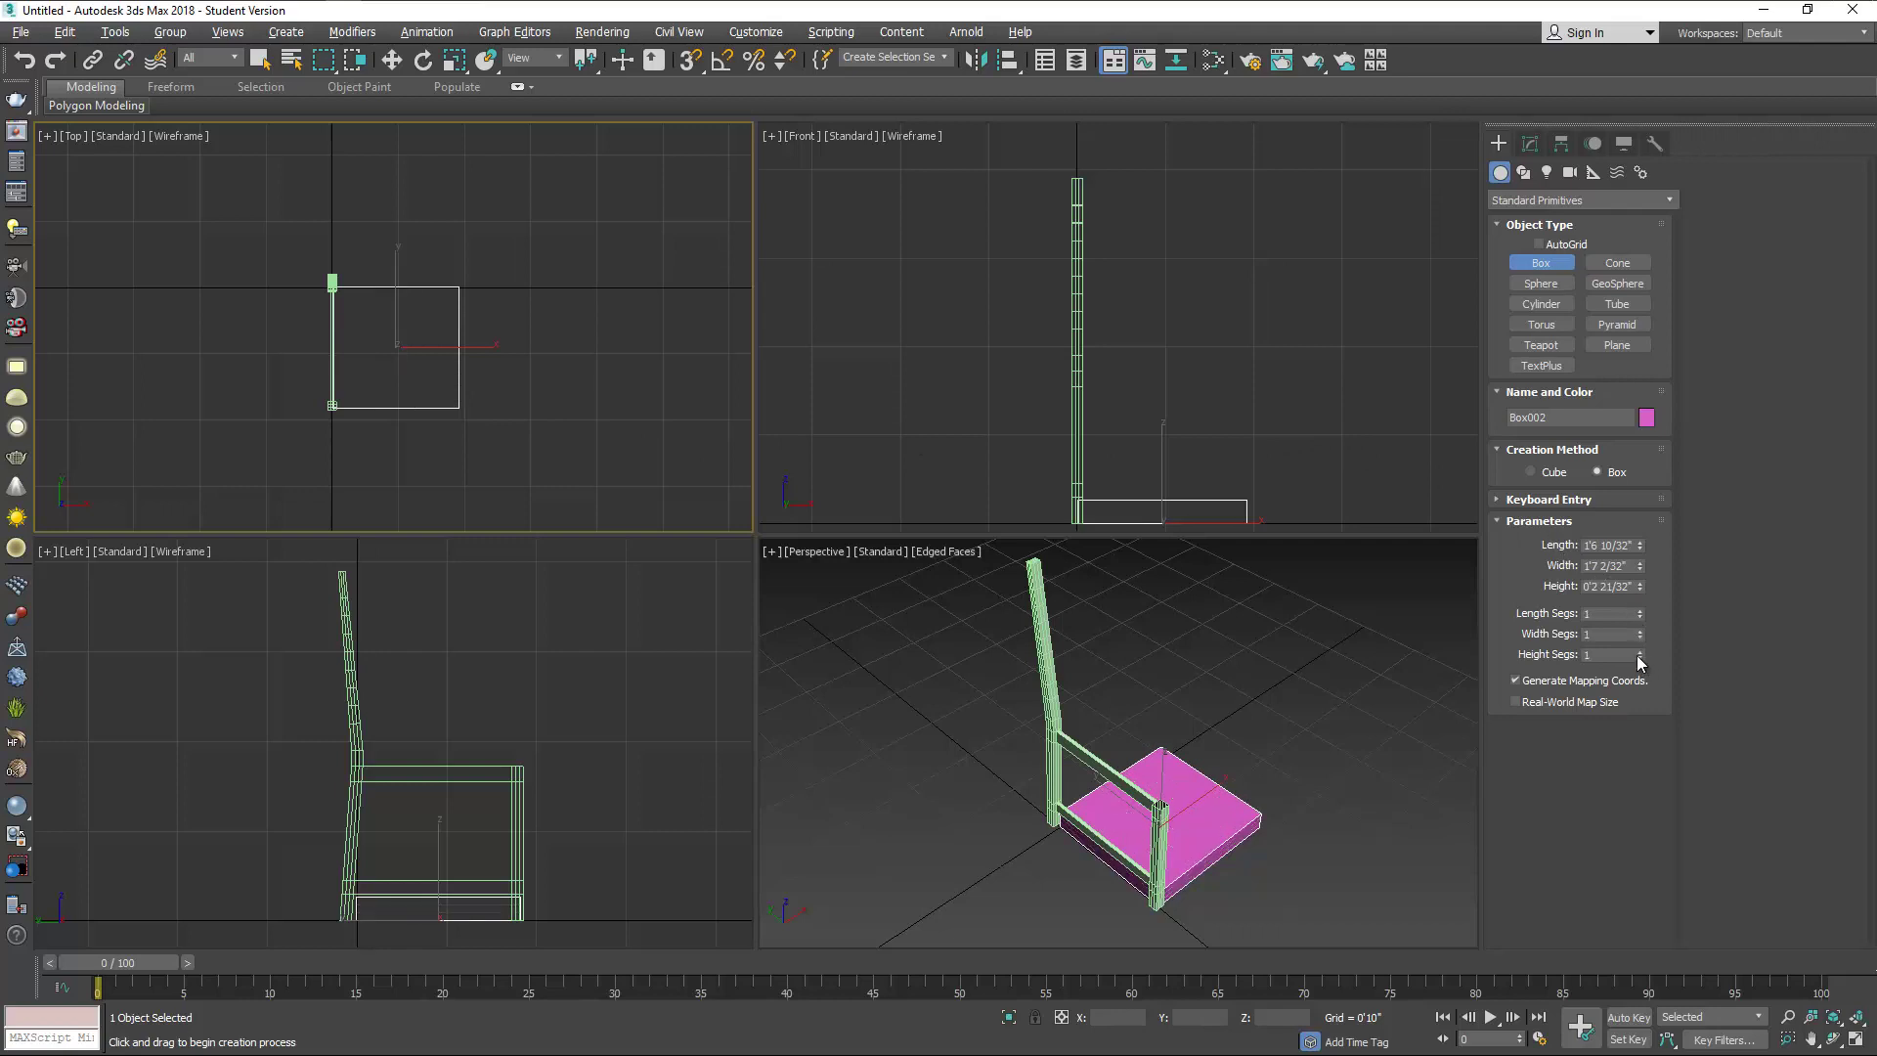
click(1608, 545)
key(Tab)
text(18)
key(Tab)
text(.75)
key(Tab)
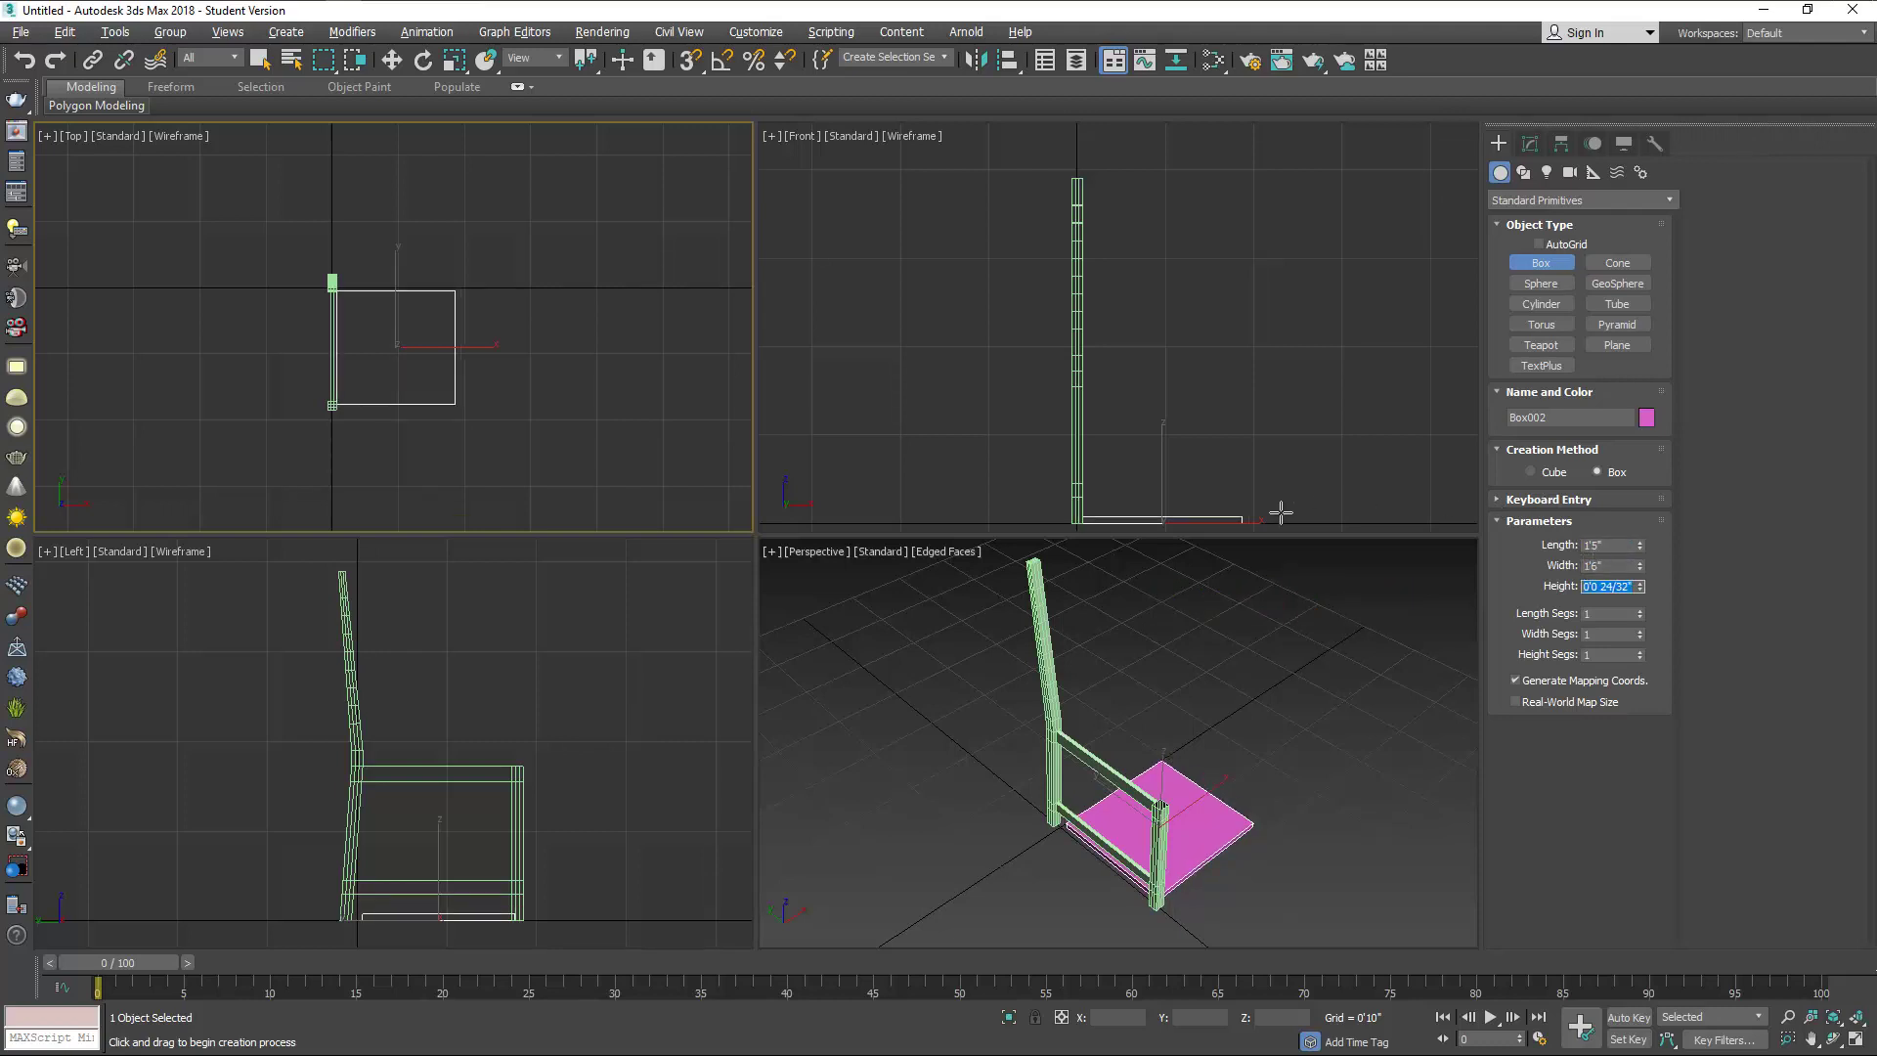
Move the seat box up in the Front and Left views to the upper rail, about 1'6" high.
click(1202, 472)
key(w)
drag(1164, 467, 1169, 359)
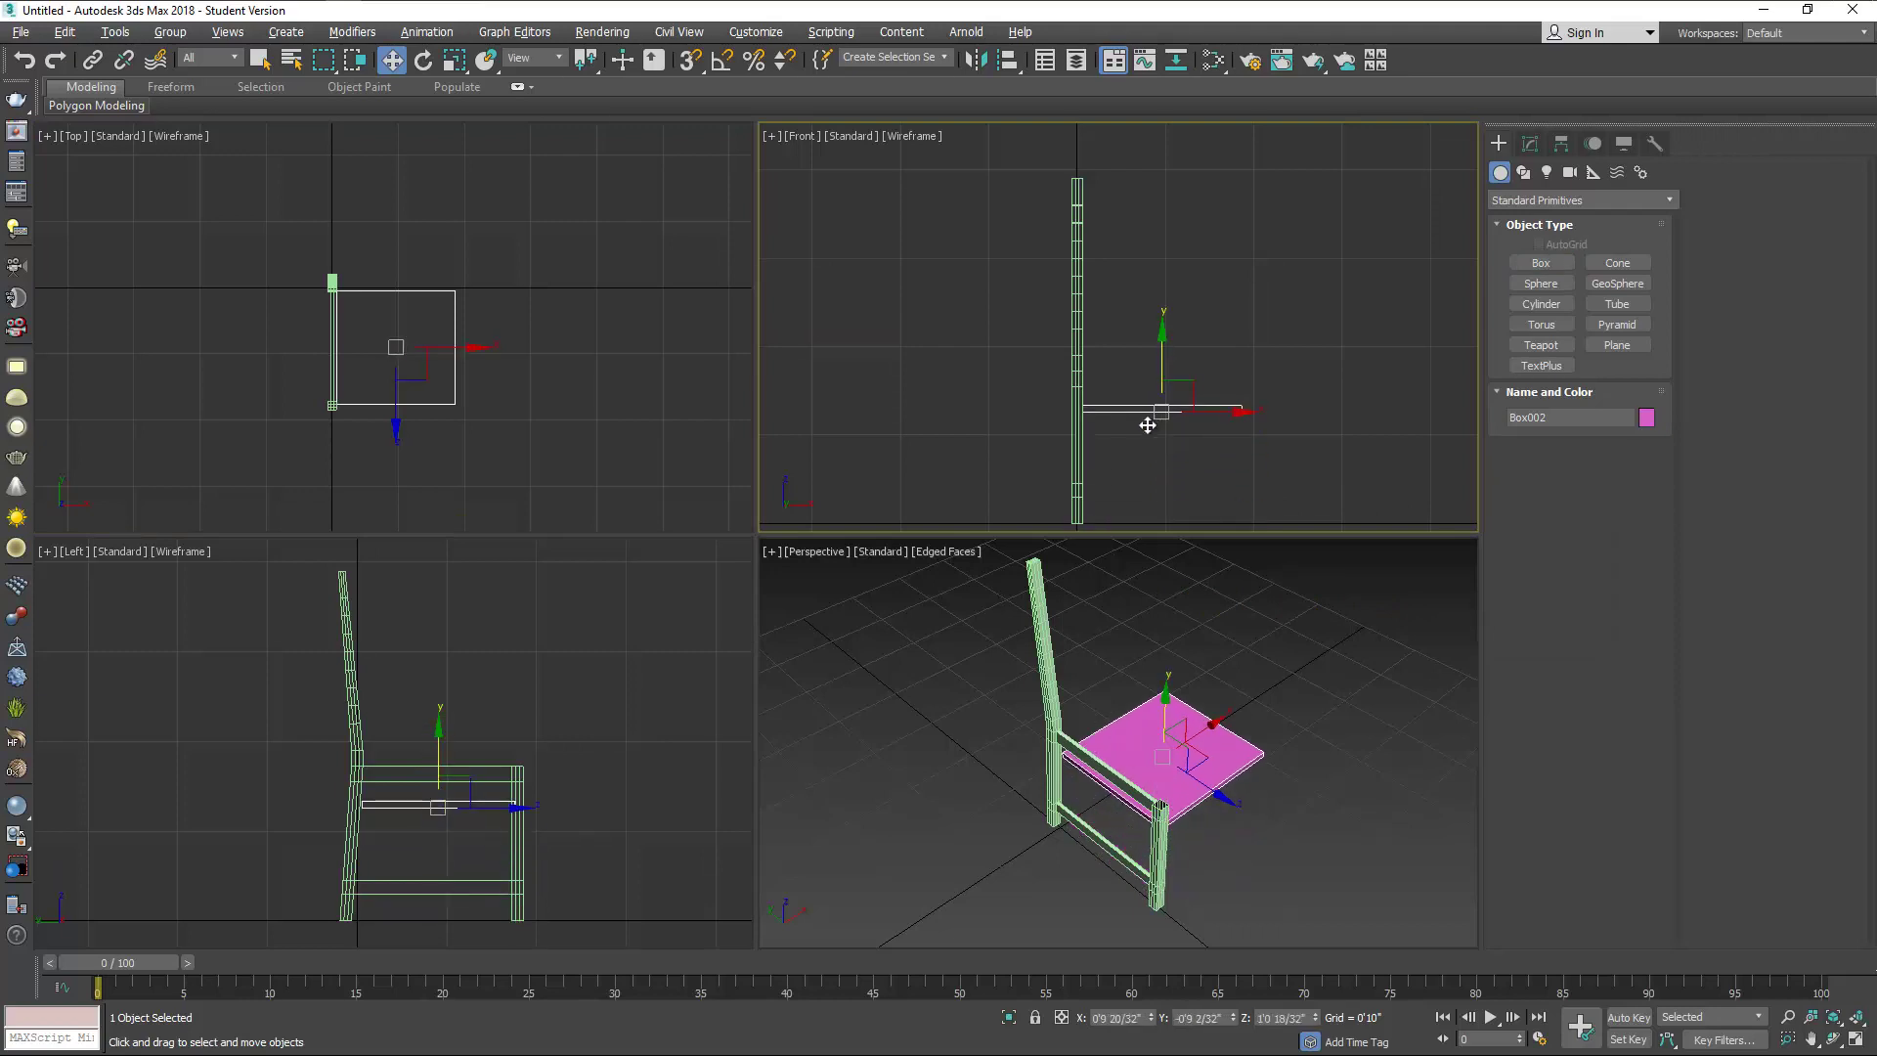
scroll(486, 769, up, 3)
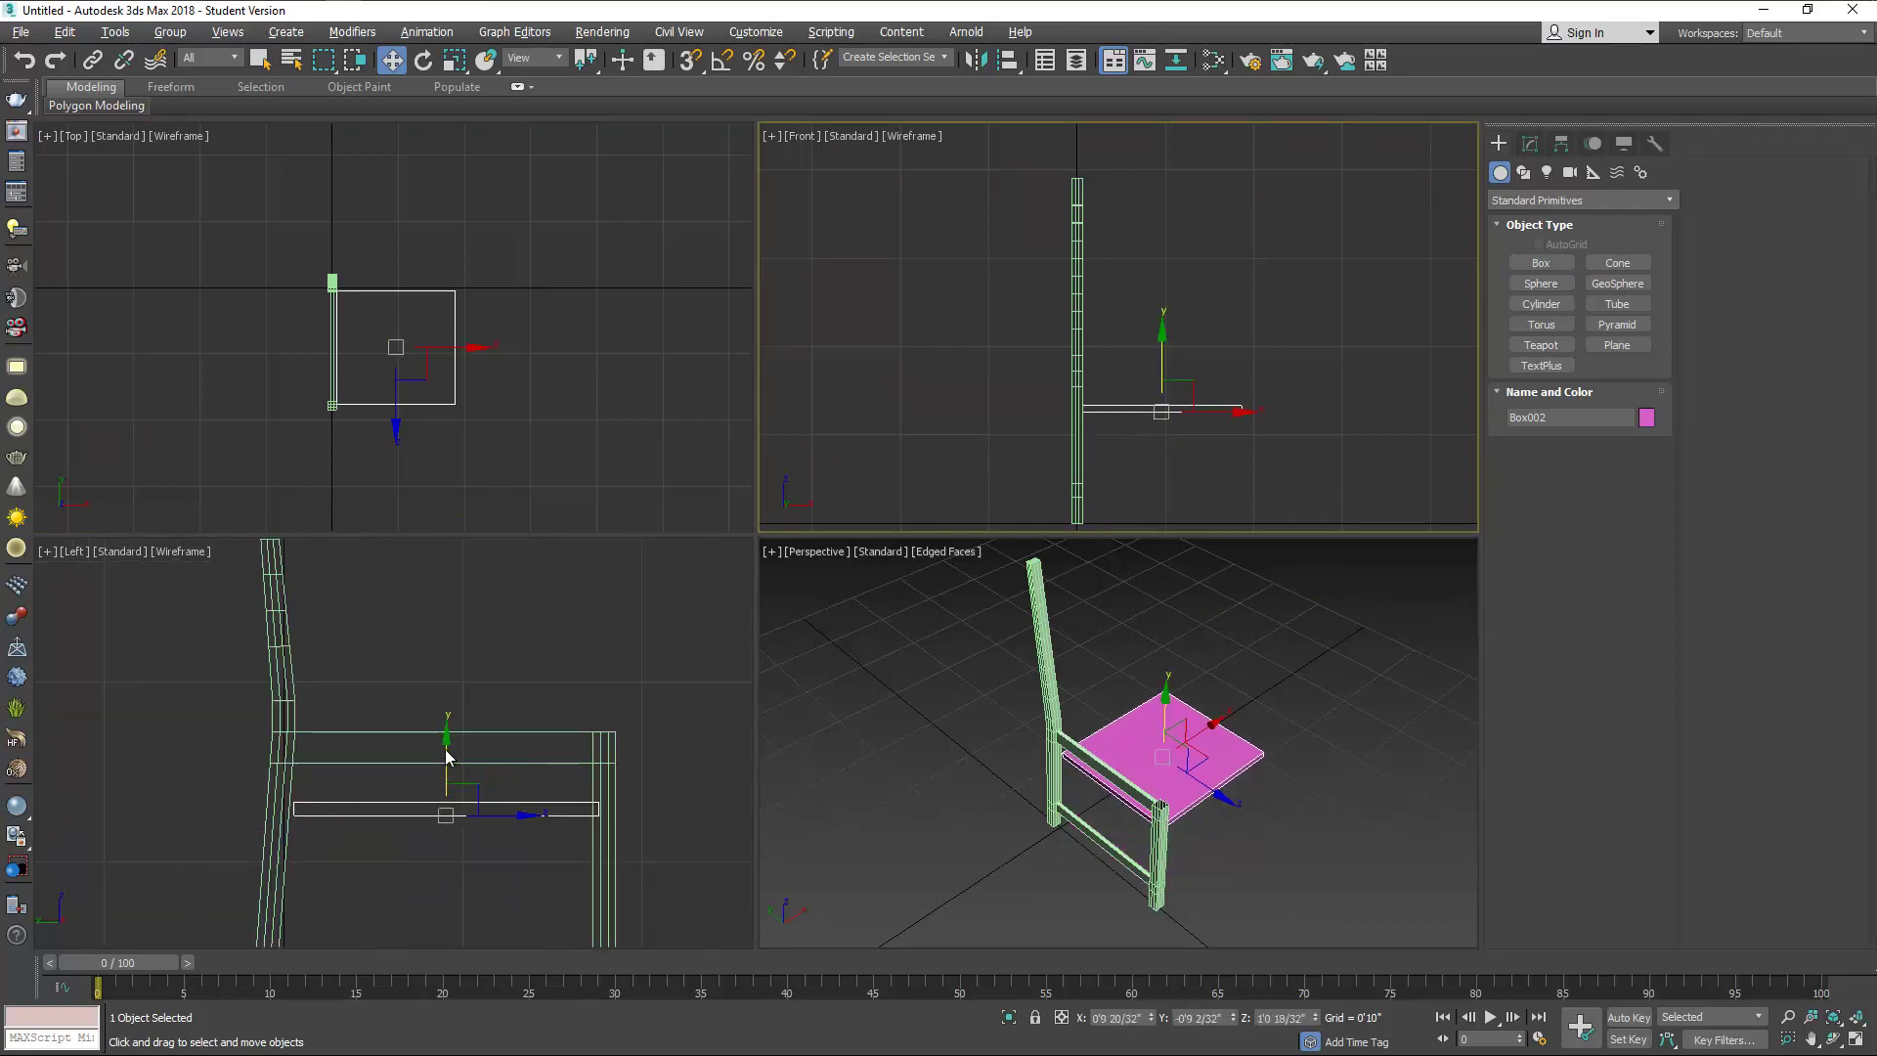
drag(449, 754, 437, 661)
scroll(392, 359, up, 4)
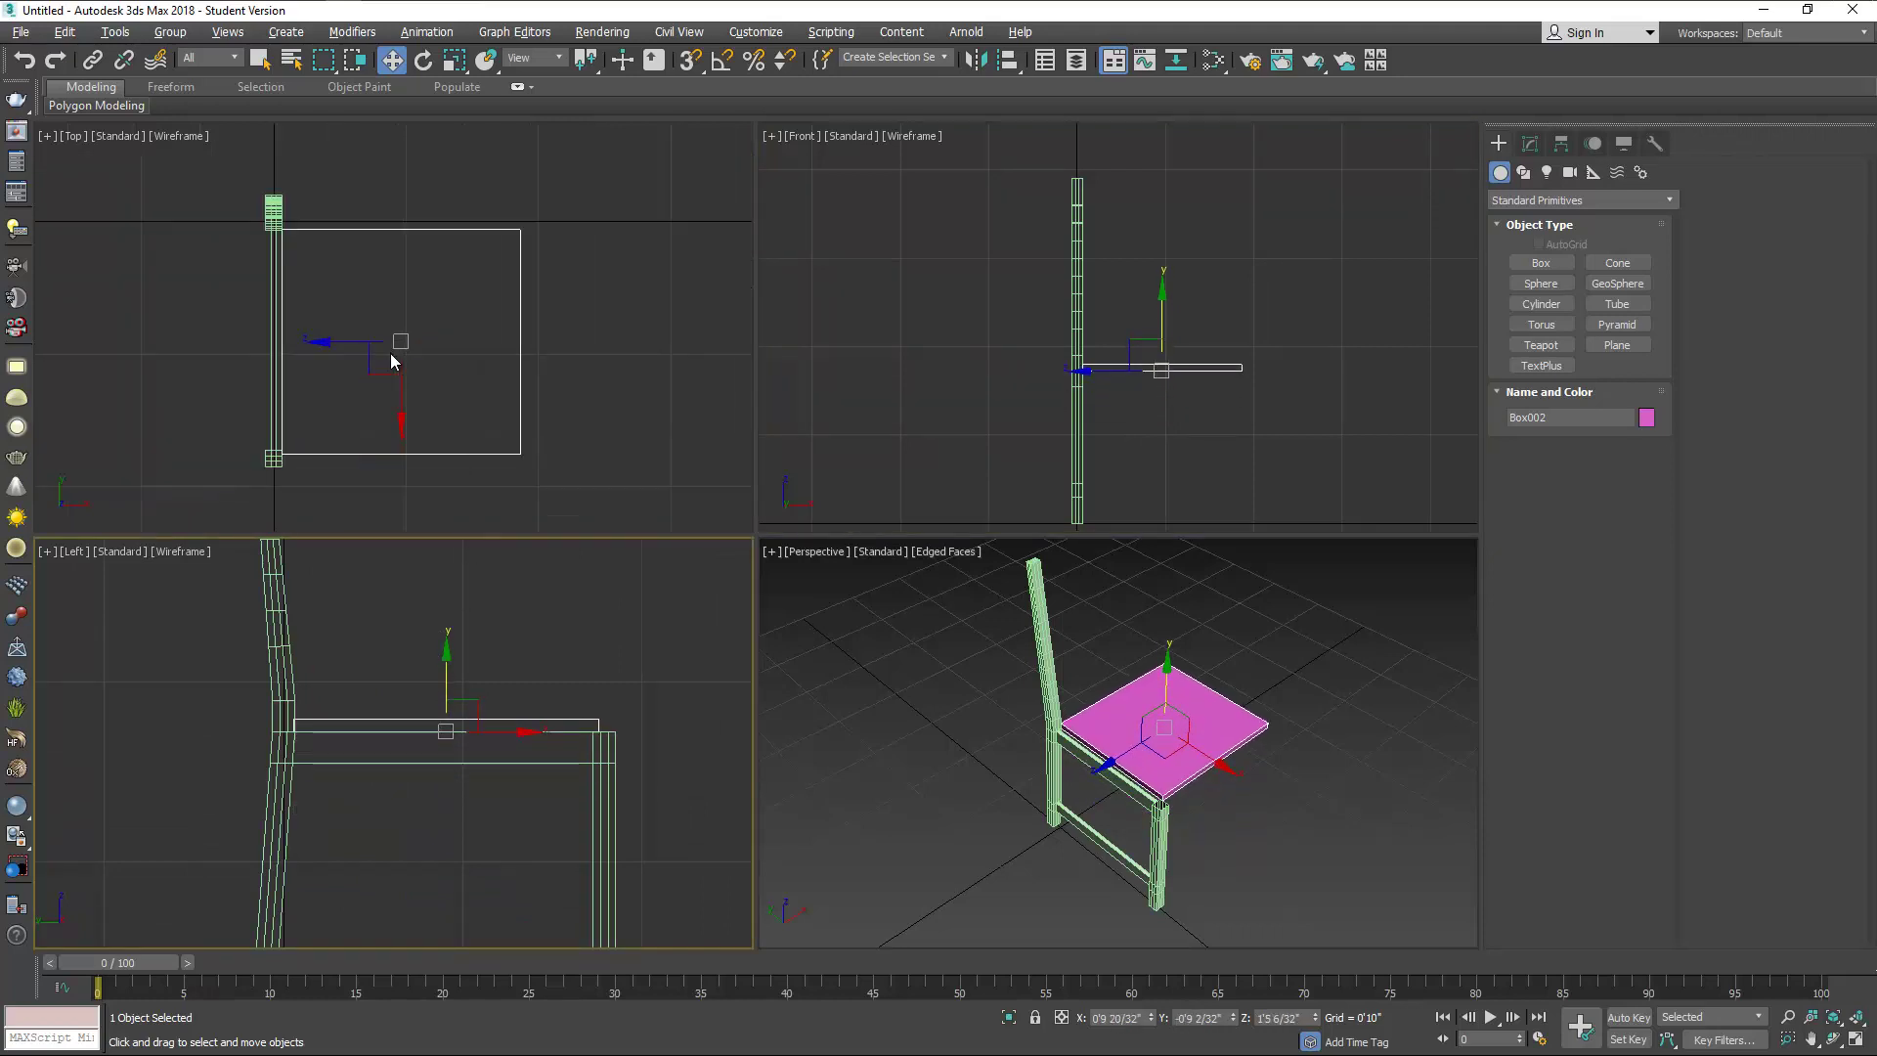
right_click(437, 396)
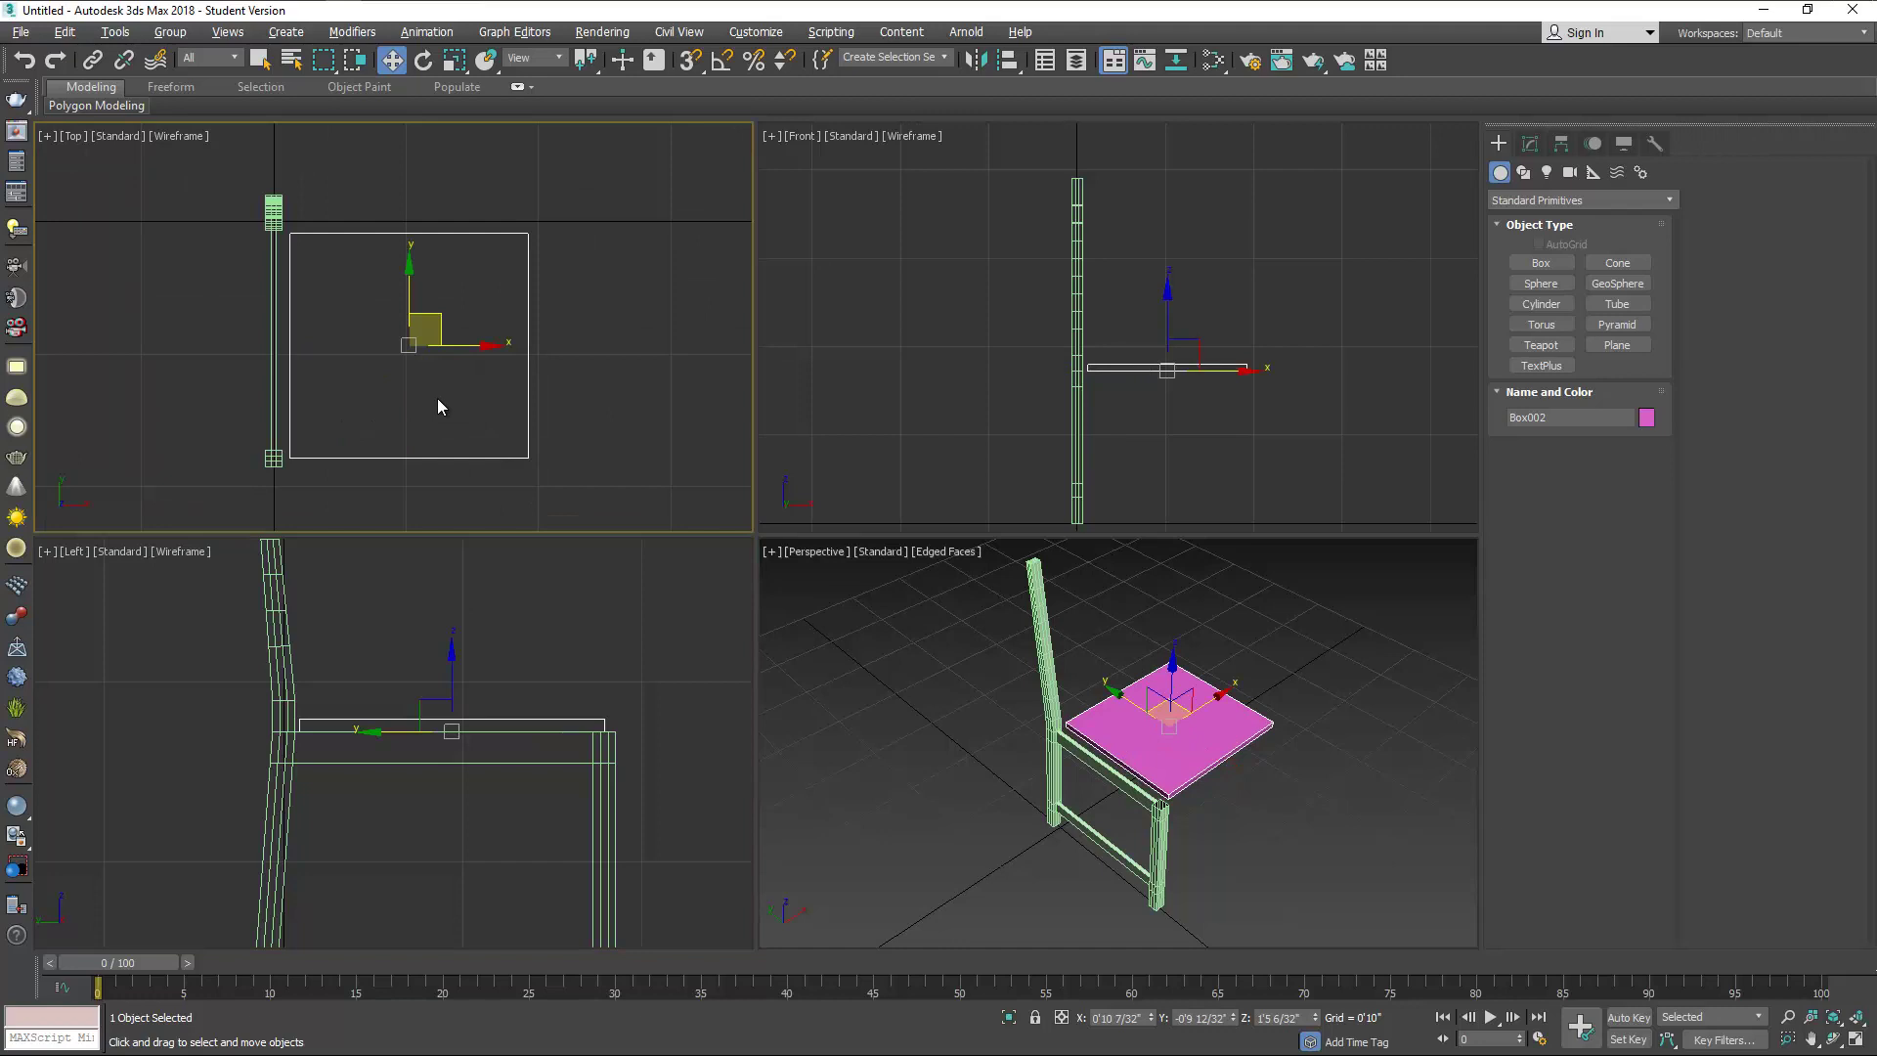
Convert the seat to an editable poly and select its four crossing edges.
right_click(436, 397)
mouse_move(515, 609)
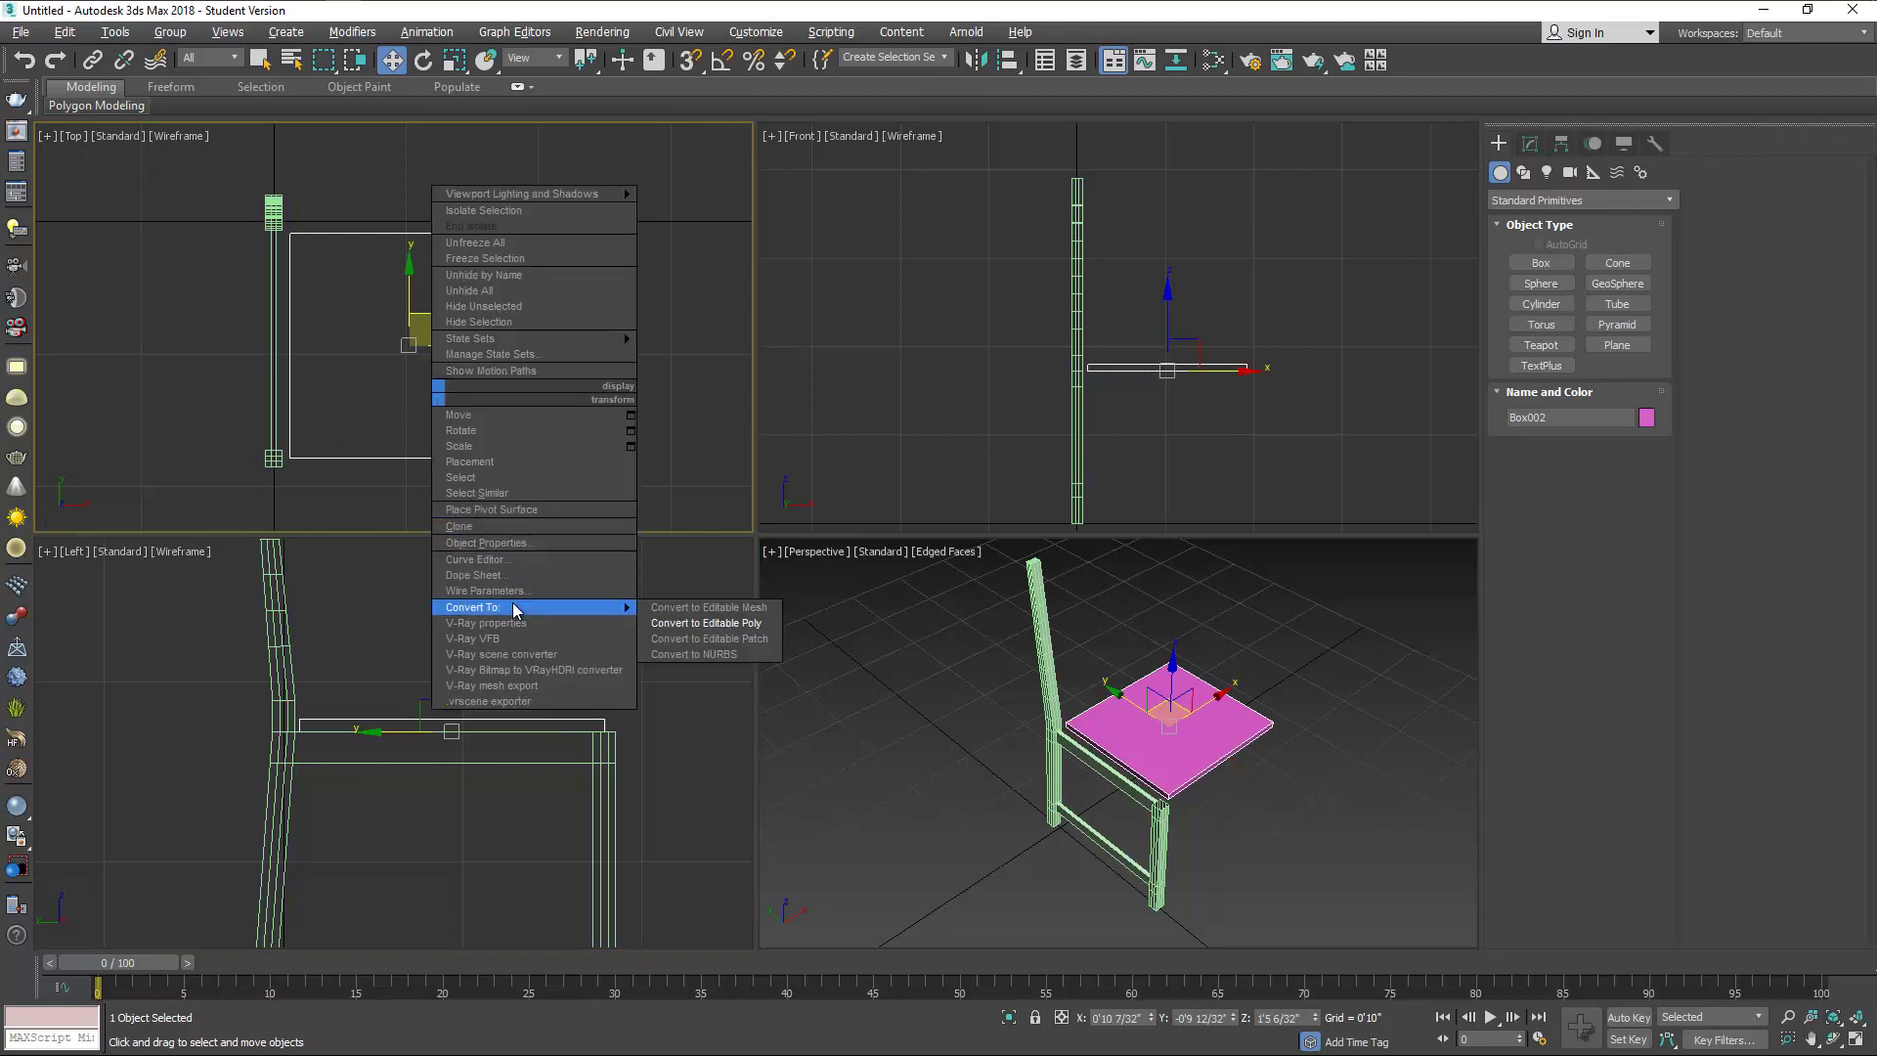
click(677, 624)
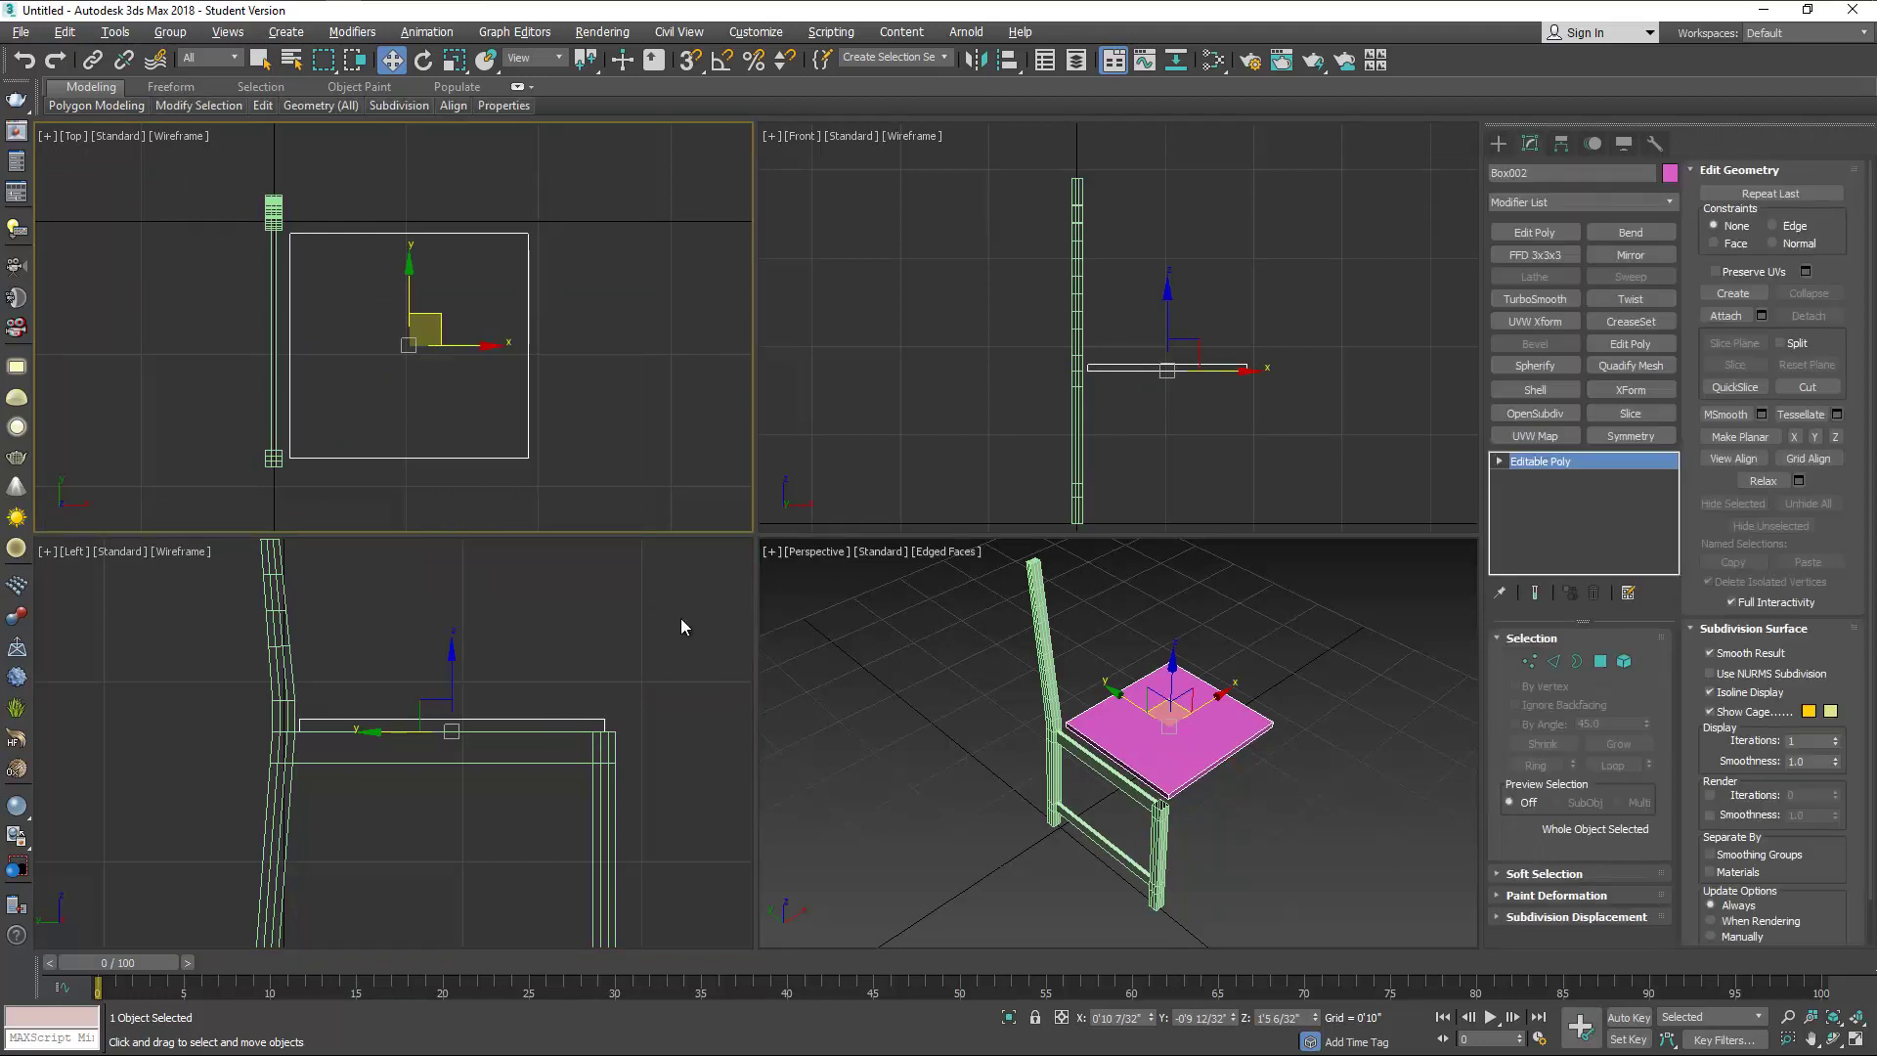
click(1554, 660)
drag(396, 222, 426, 519)
Connect the selected edges with 2 segments, pinched to 83 toward the sides.
click(1835, 284)
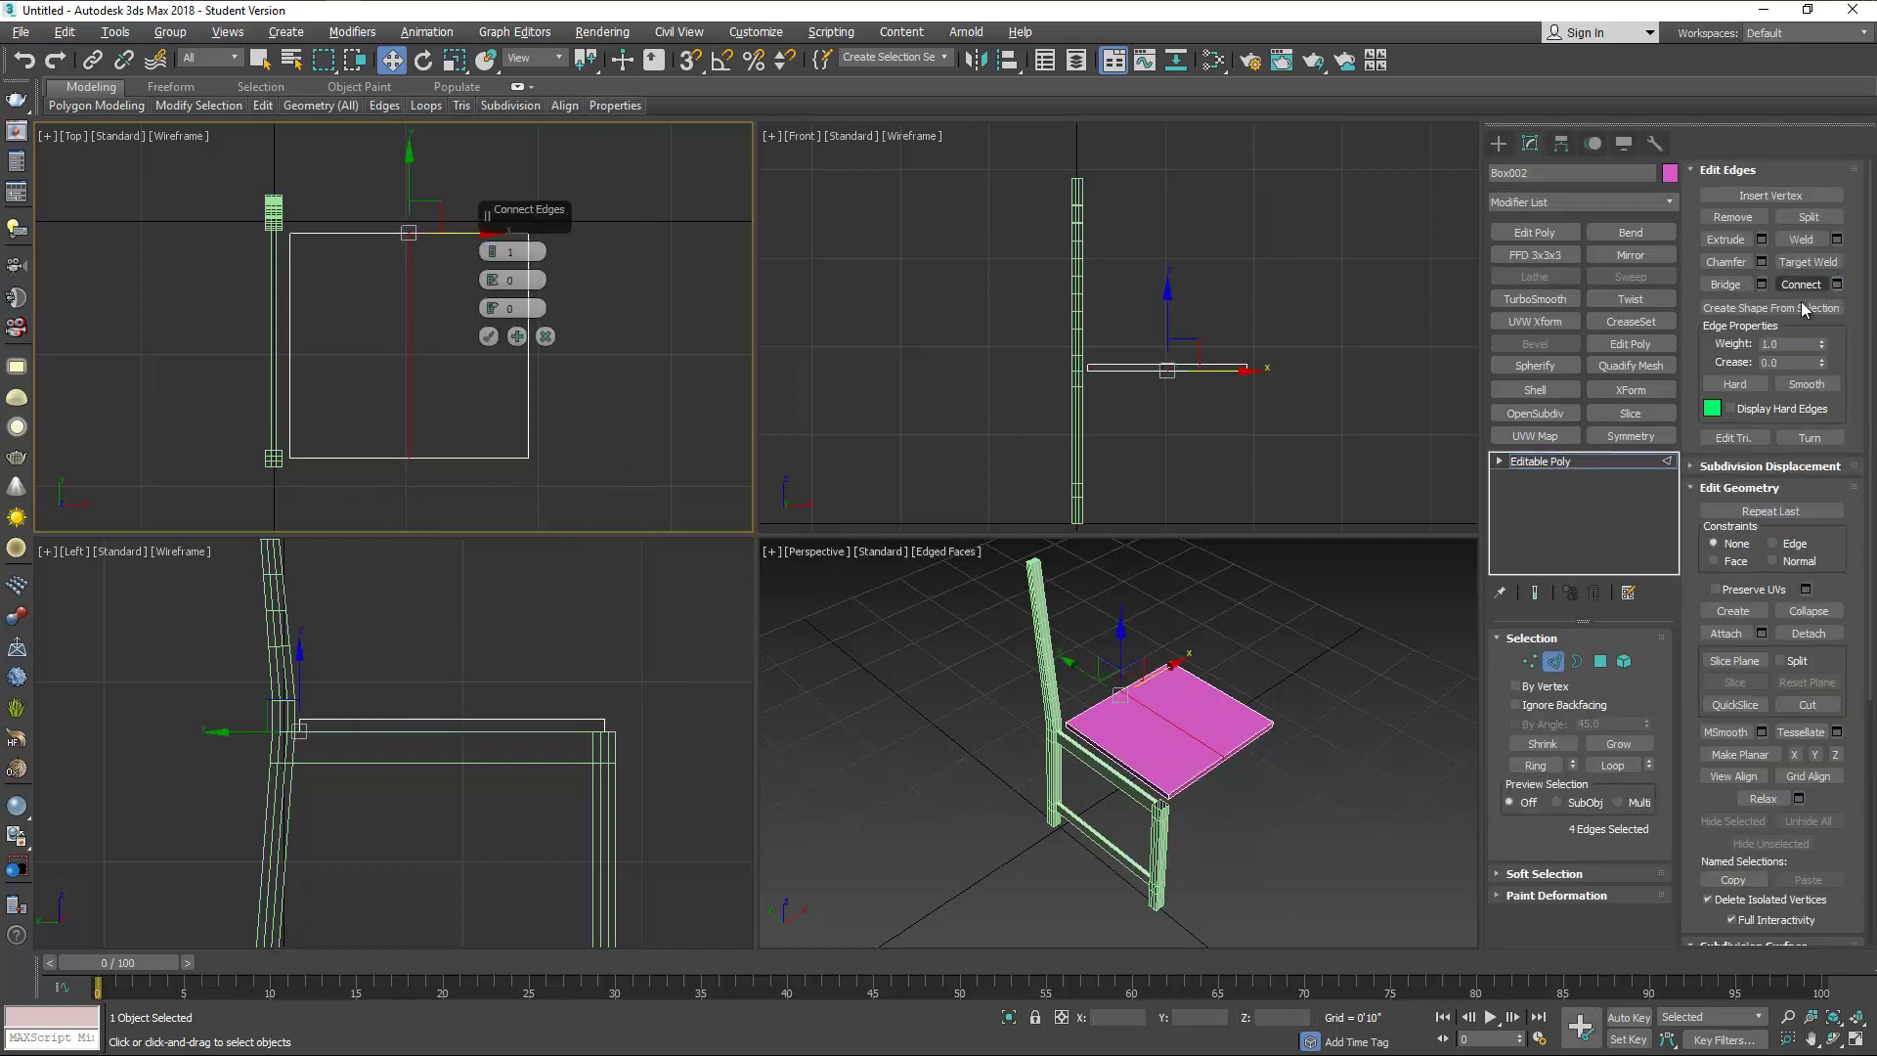
drag(494, 249, 495, 256)
key(alt+w)
drag(940, 396, 948, 281)
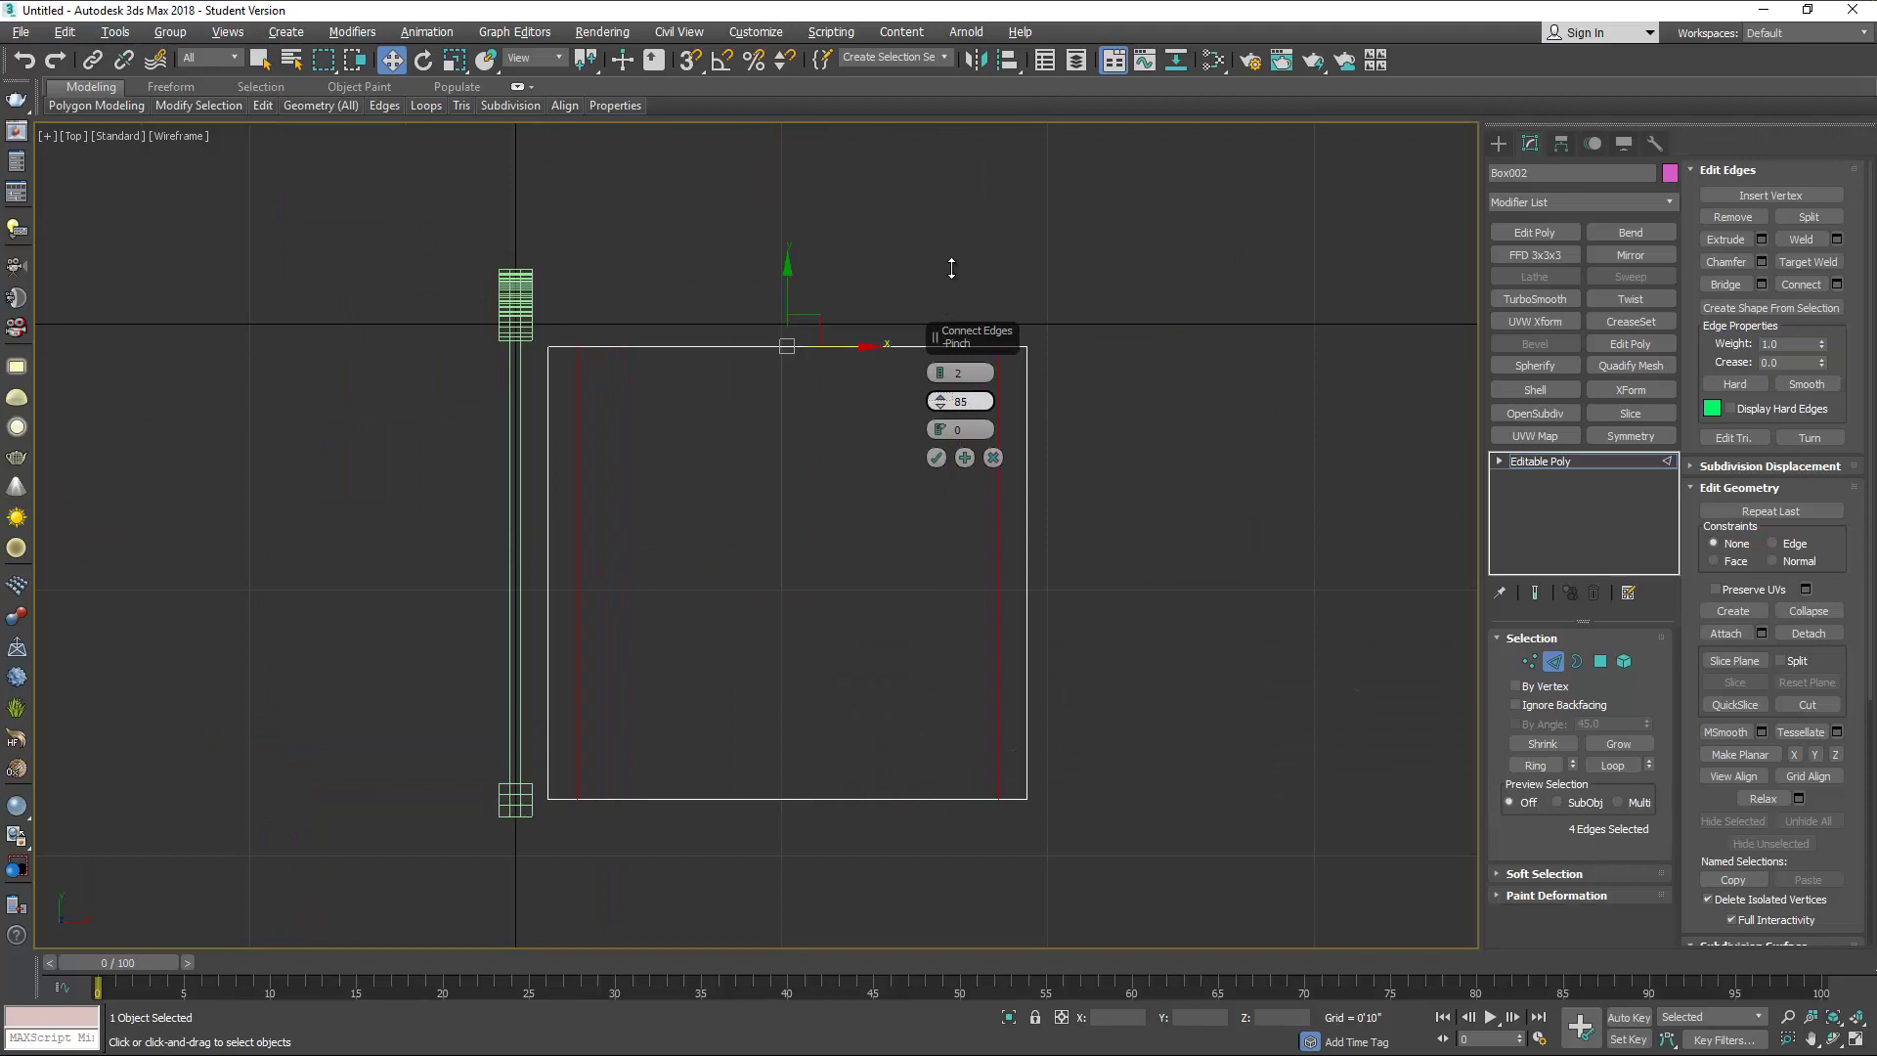
click(937, 458)
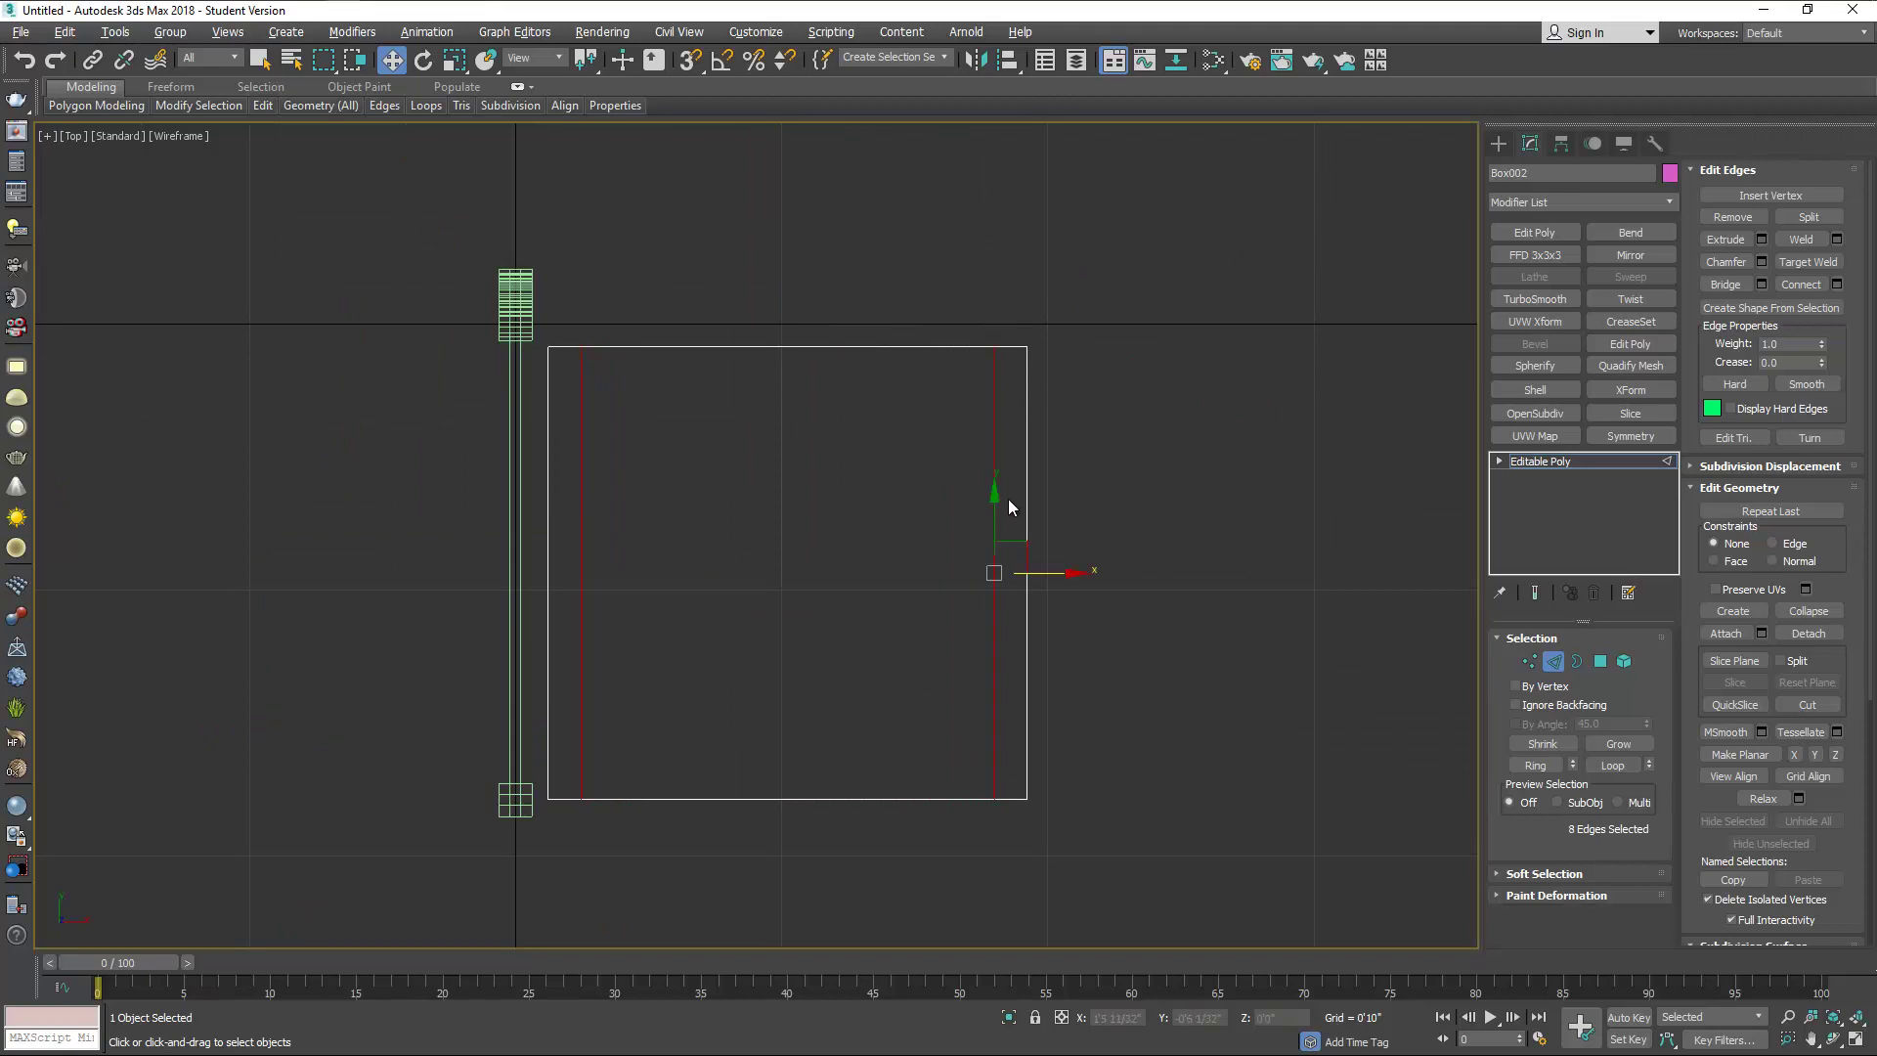
key(alt+w)
key(alt+w)
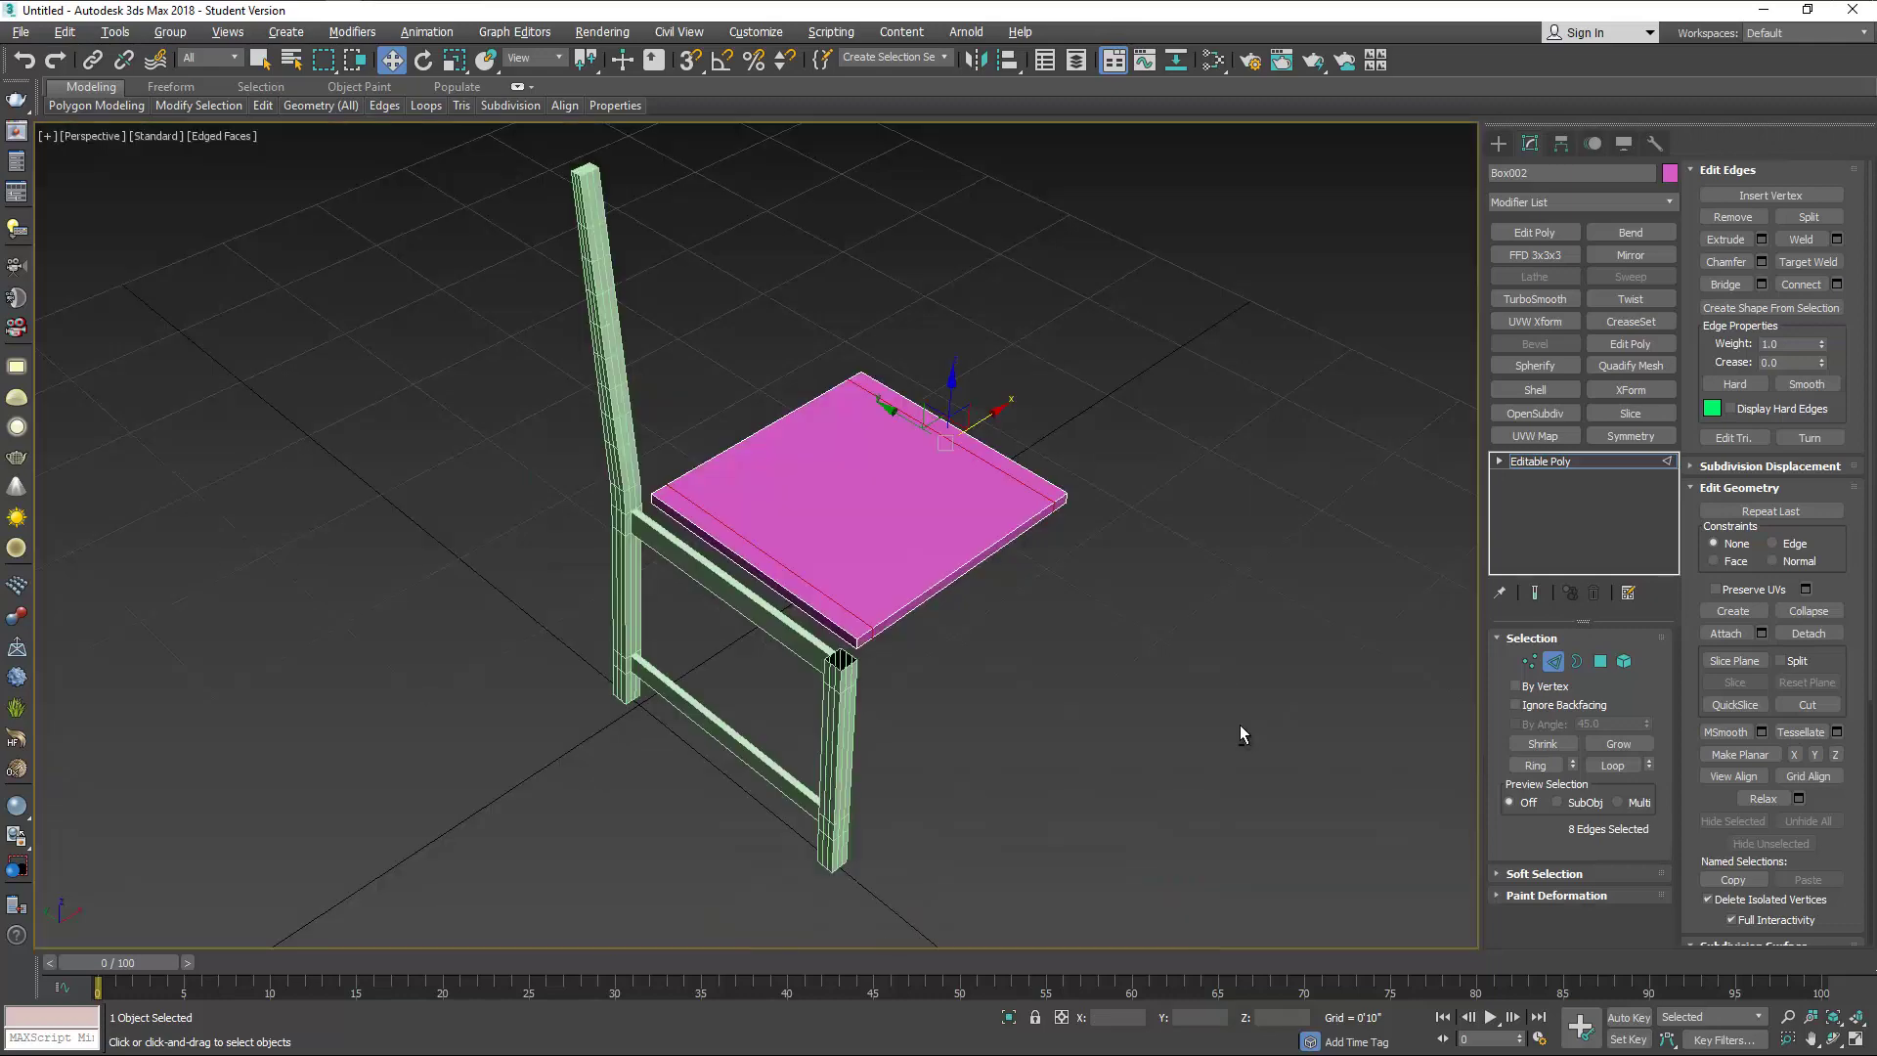
Extrude the seat's front polygon outward by 1.25 and return to whole-object editing.
click(1600, 661)
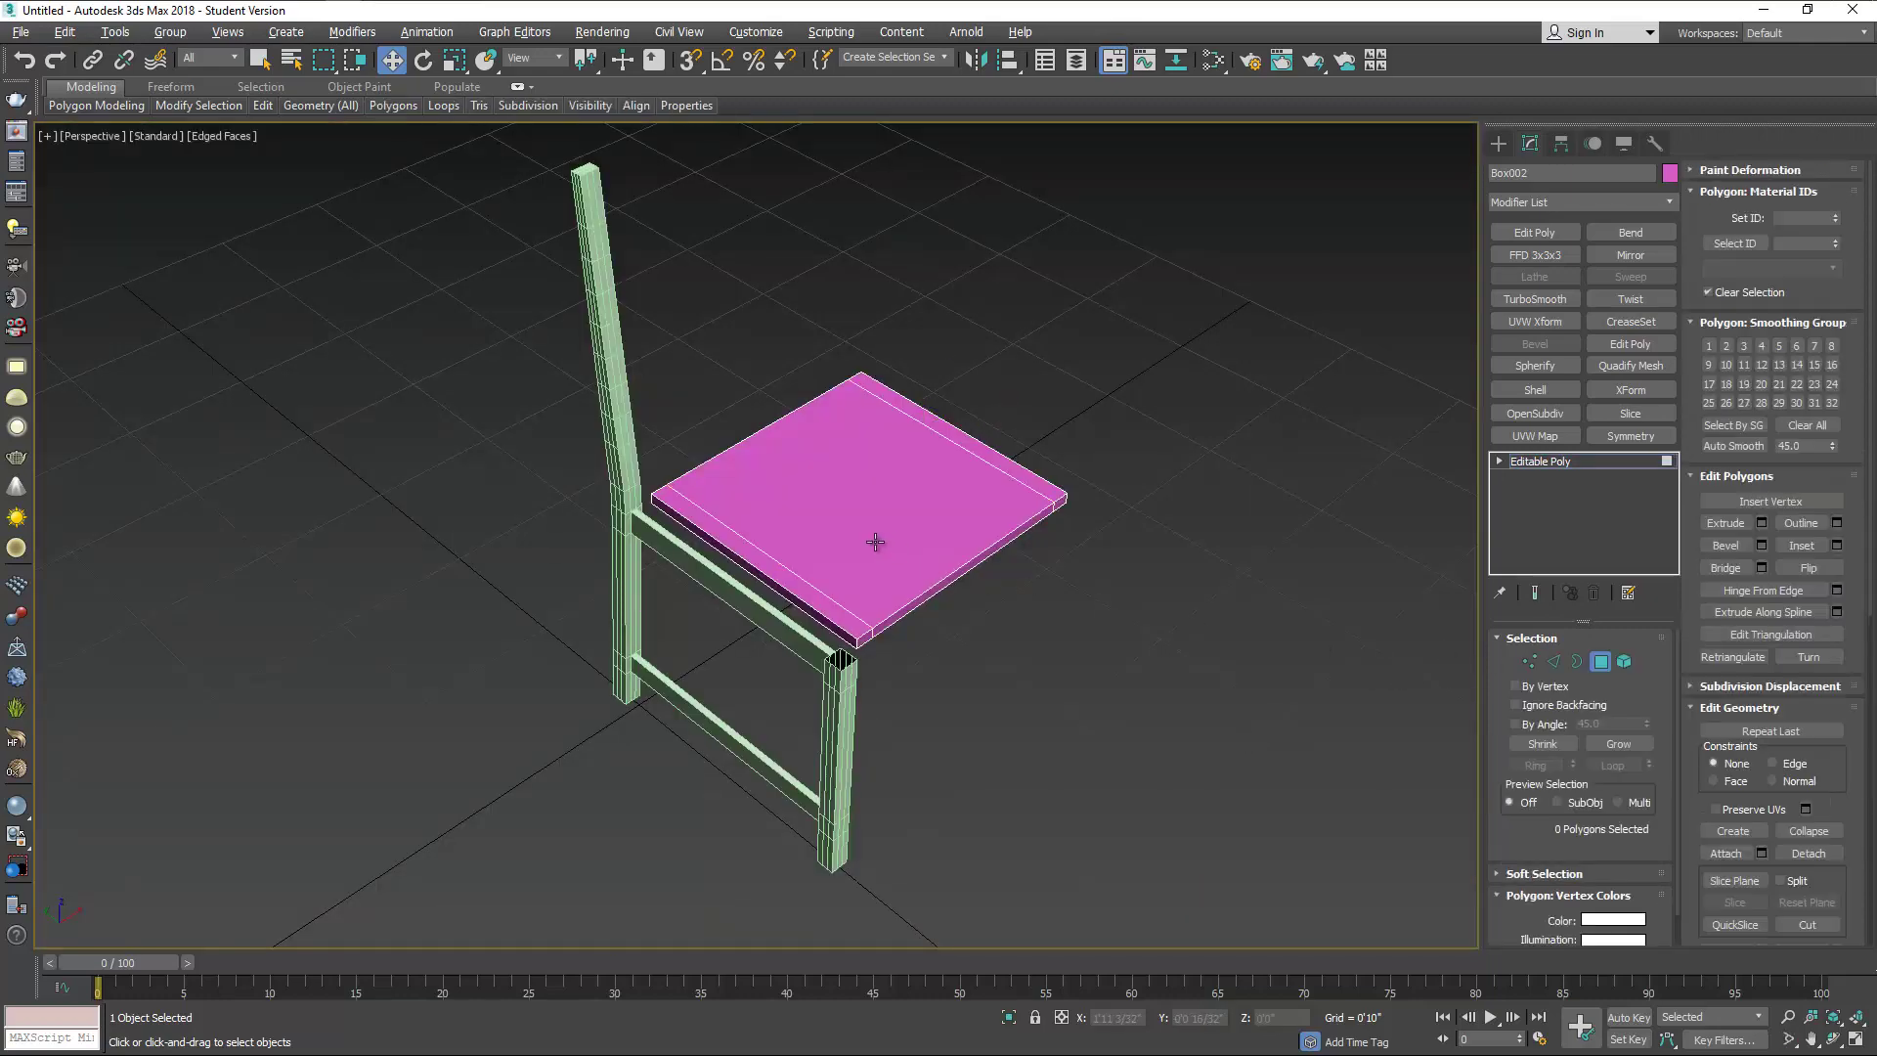
alt+middle_drag(875, 545, 921, 562)
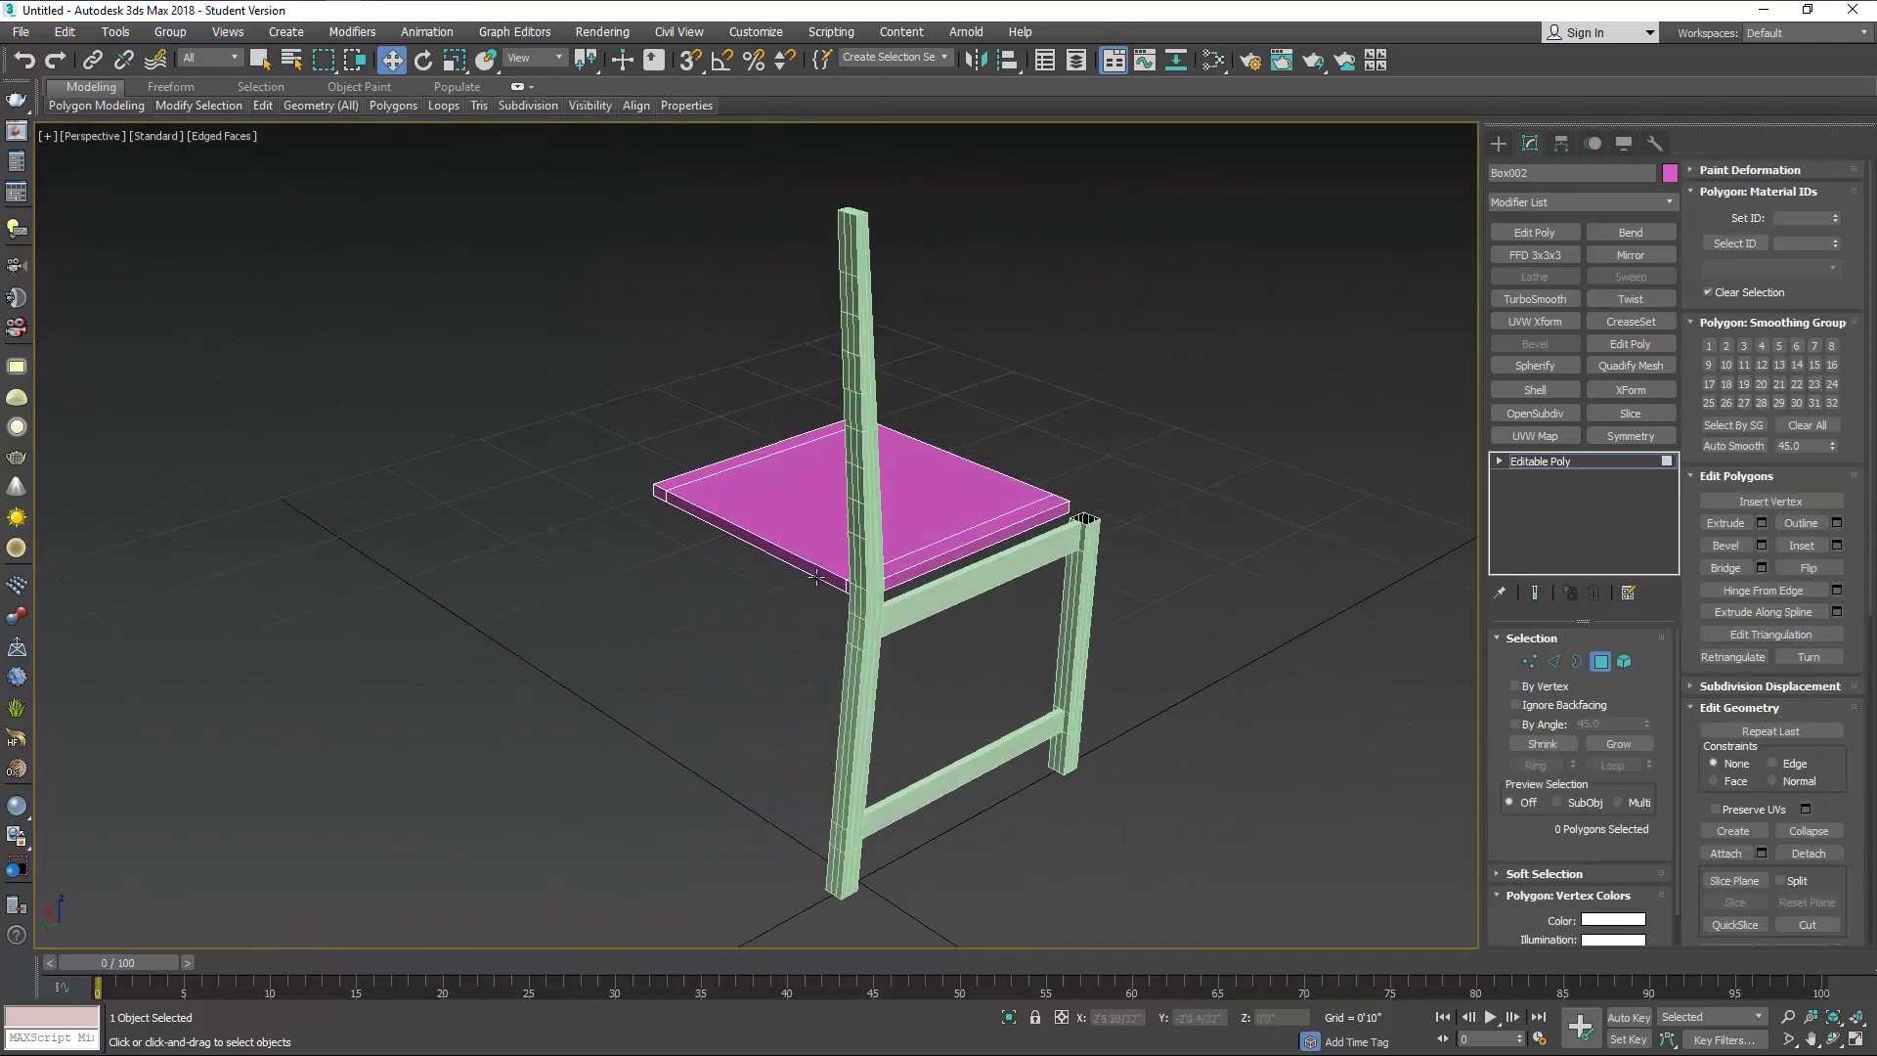
click(818, 577)
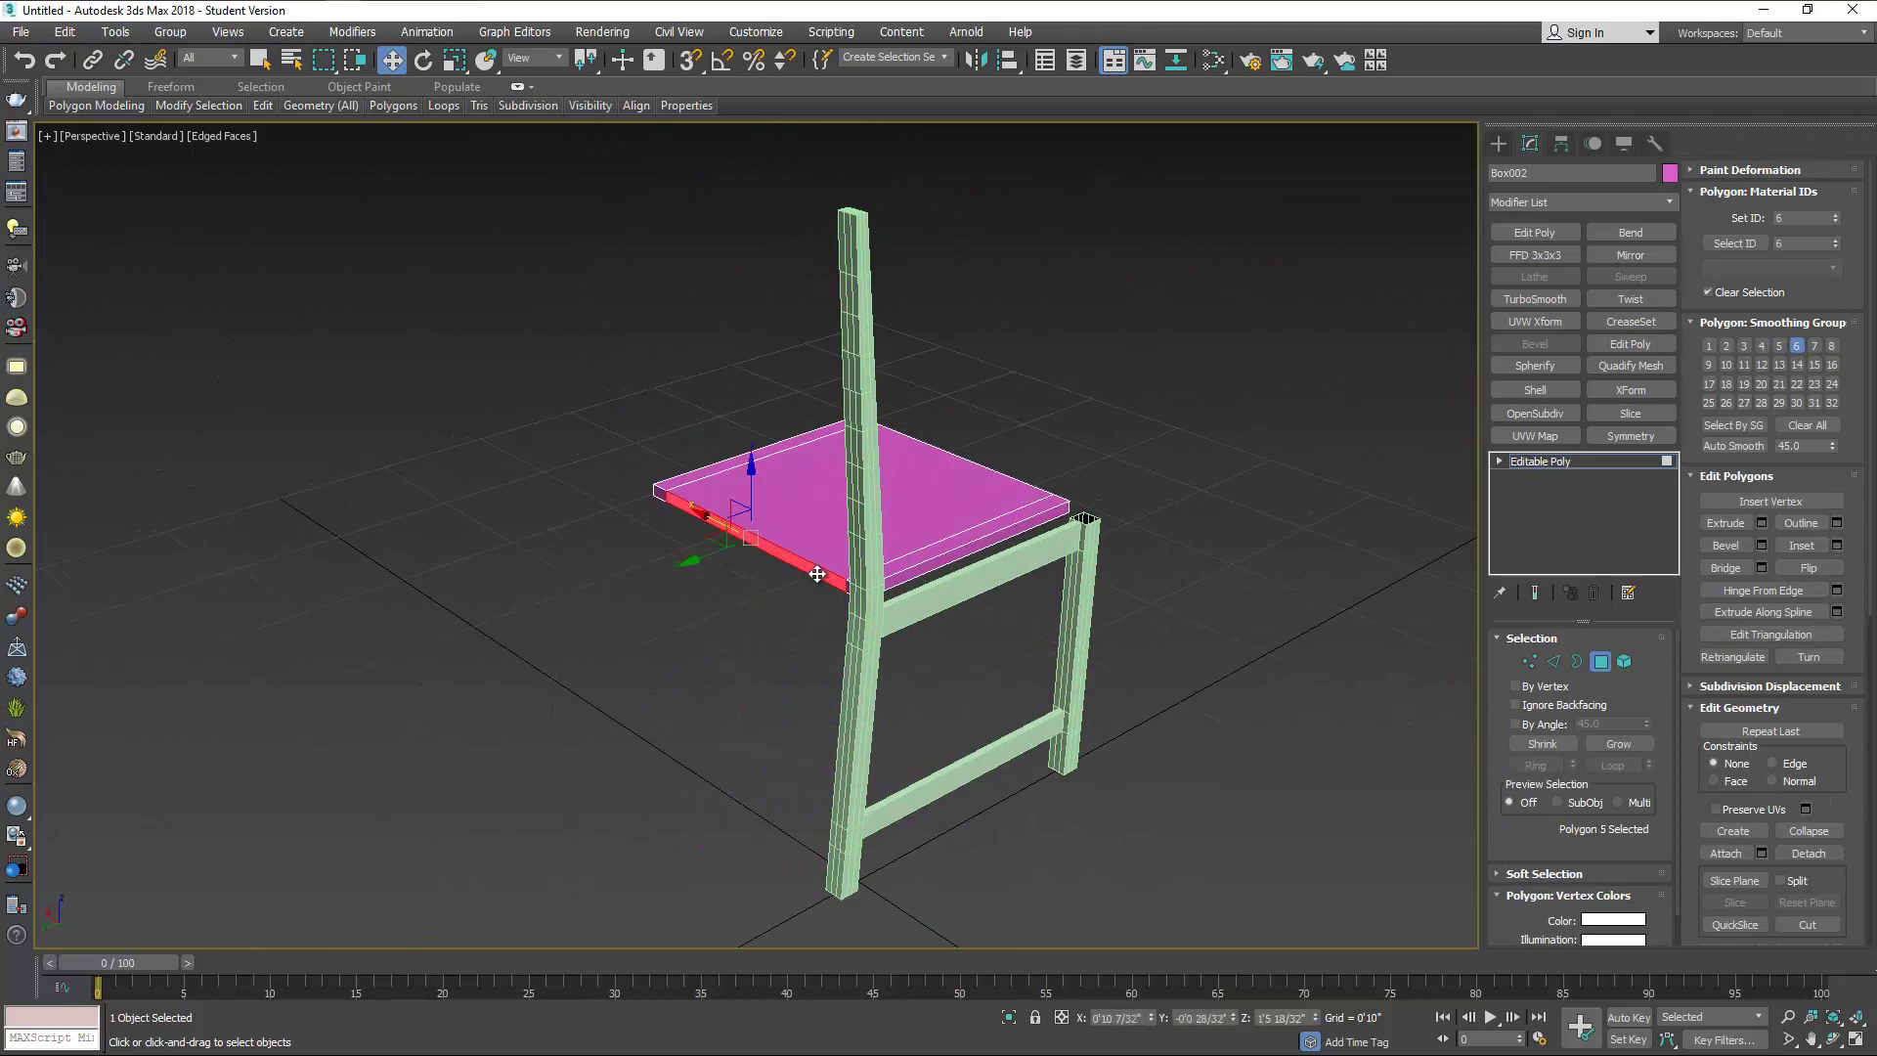
click(1761, 523)
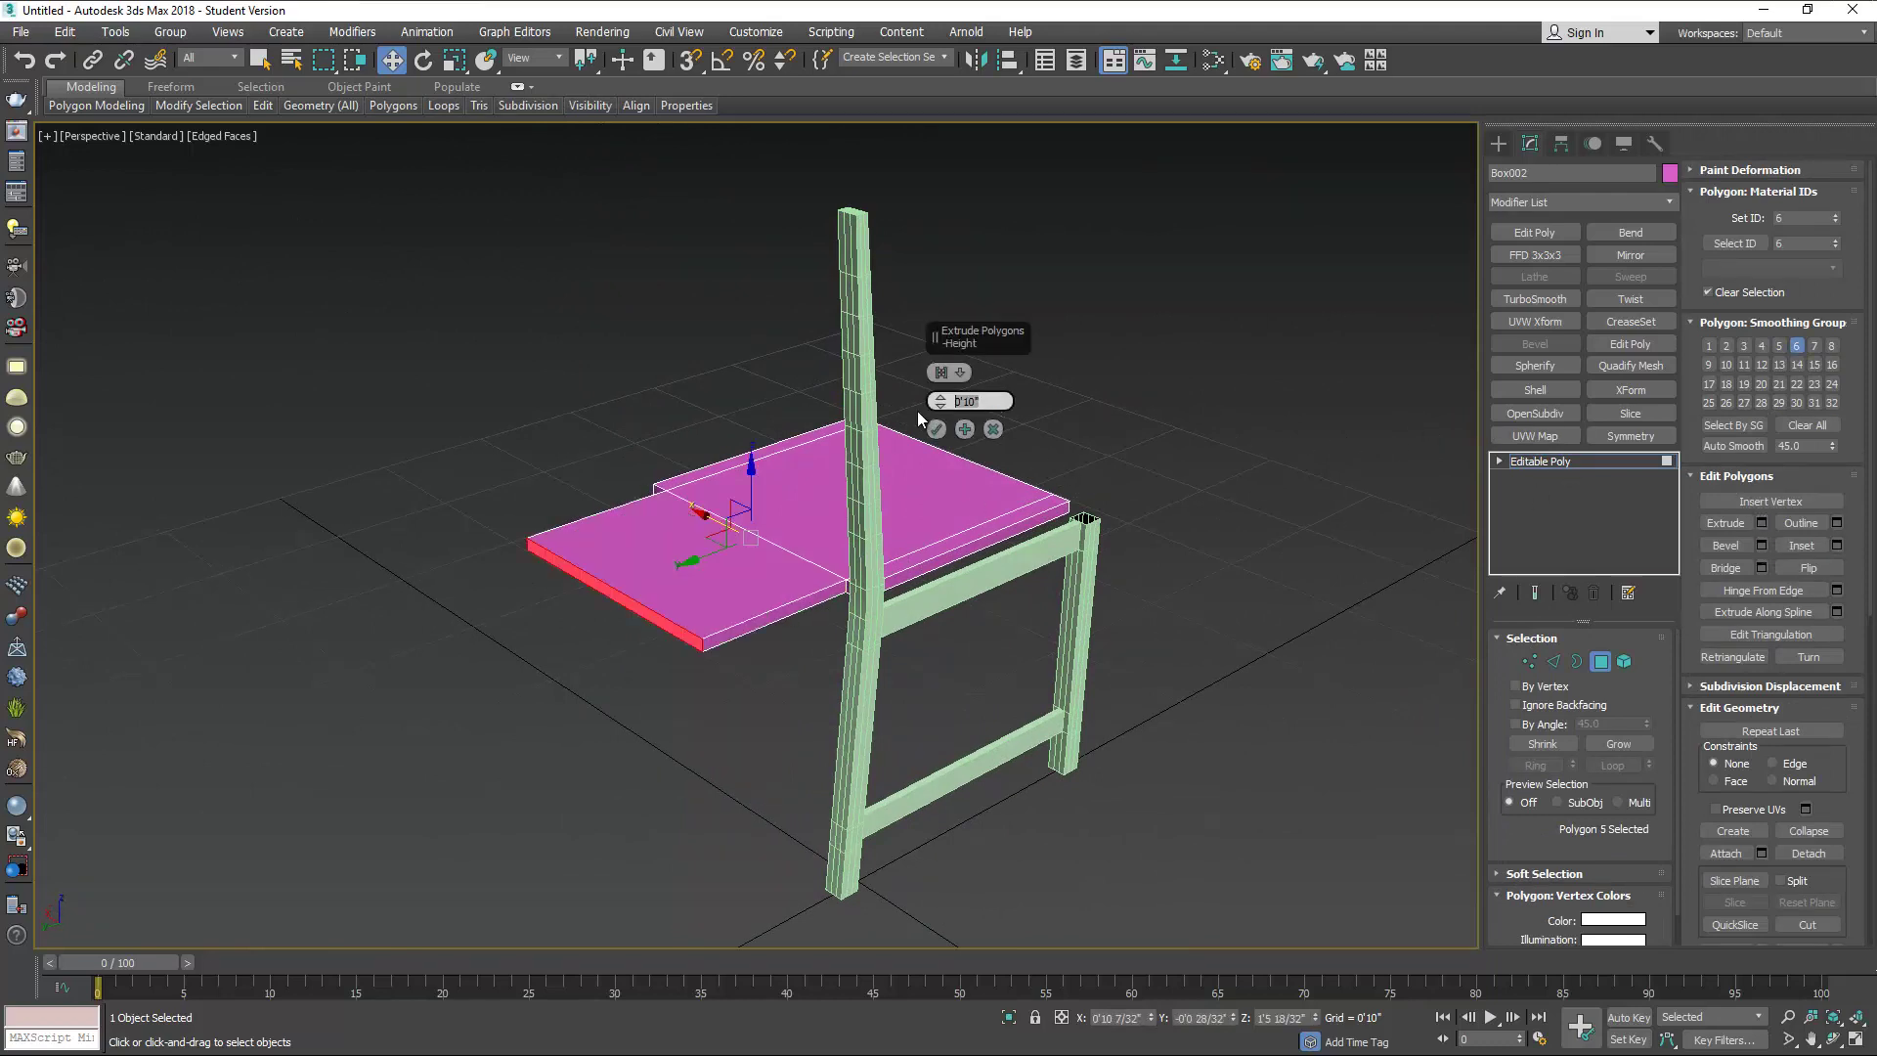
text(1.25)
key(Return)
click(936, 428)
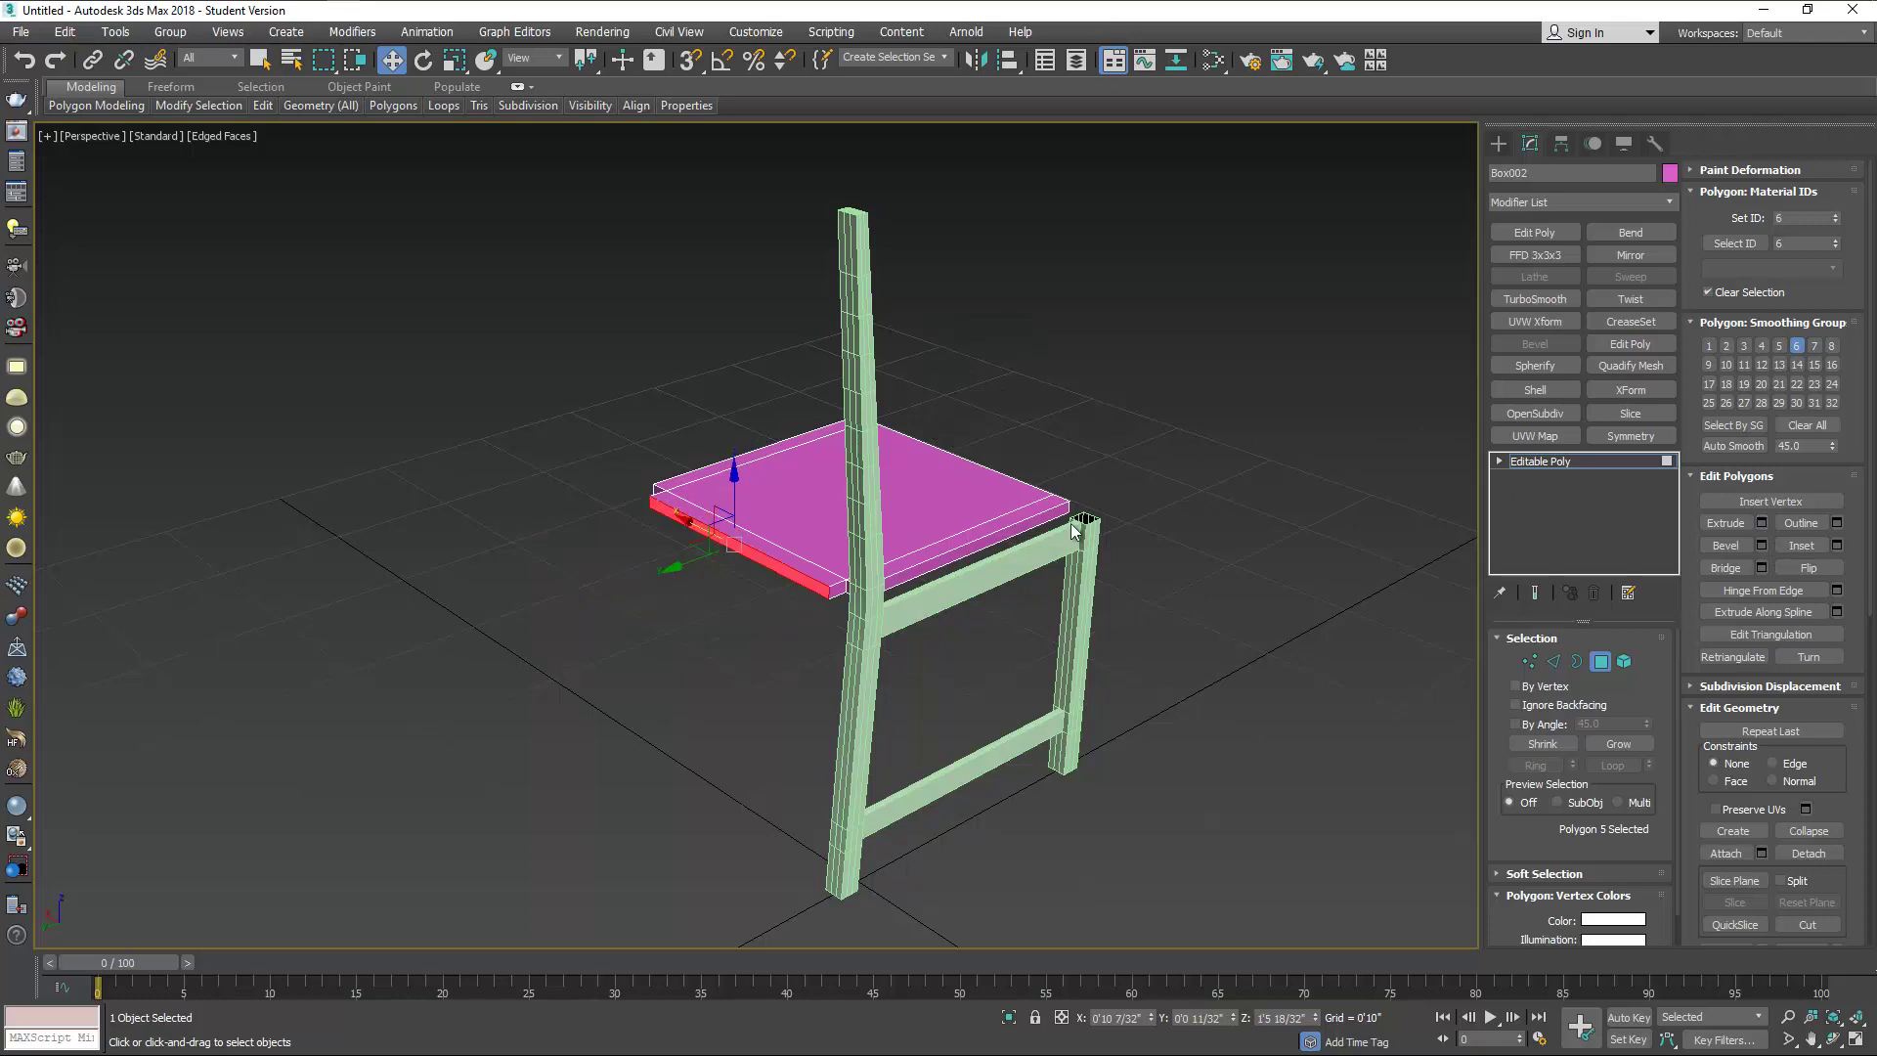
click(1600, 660)
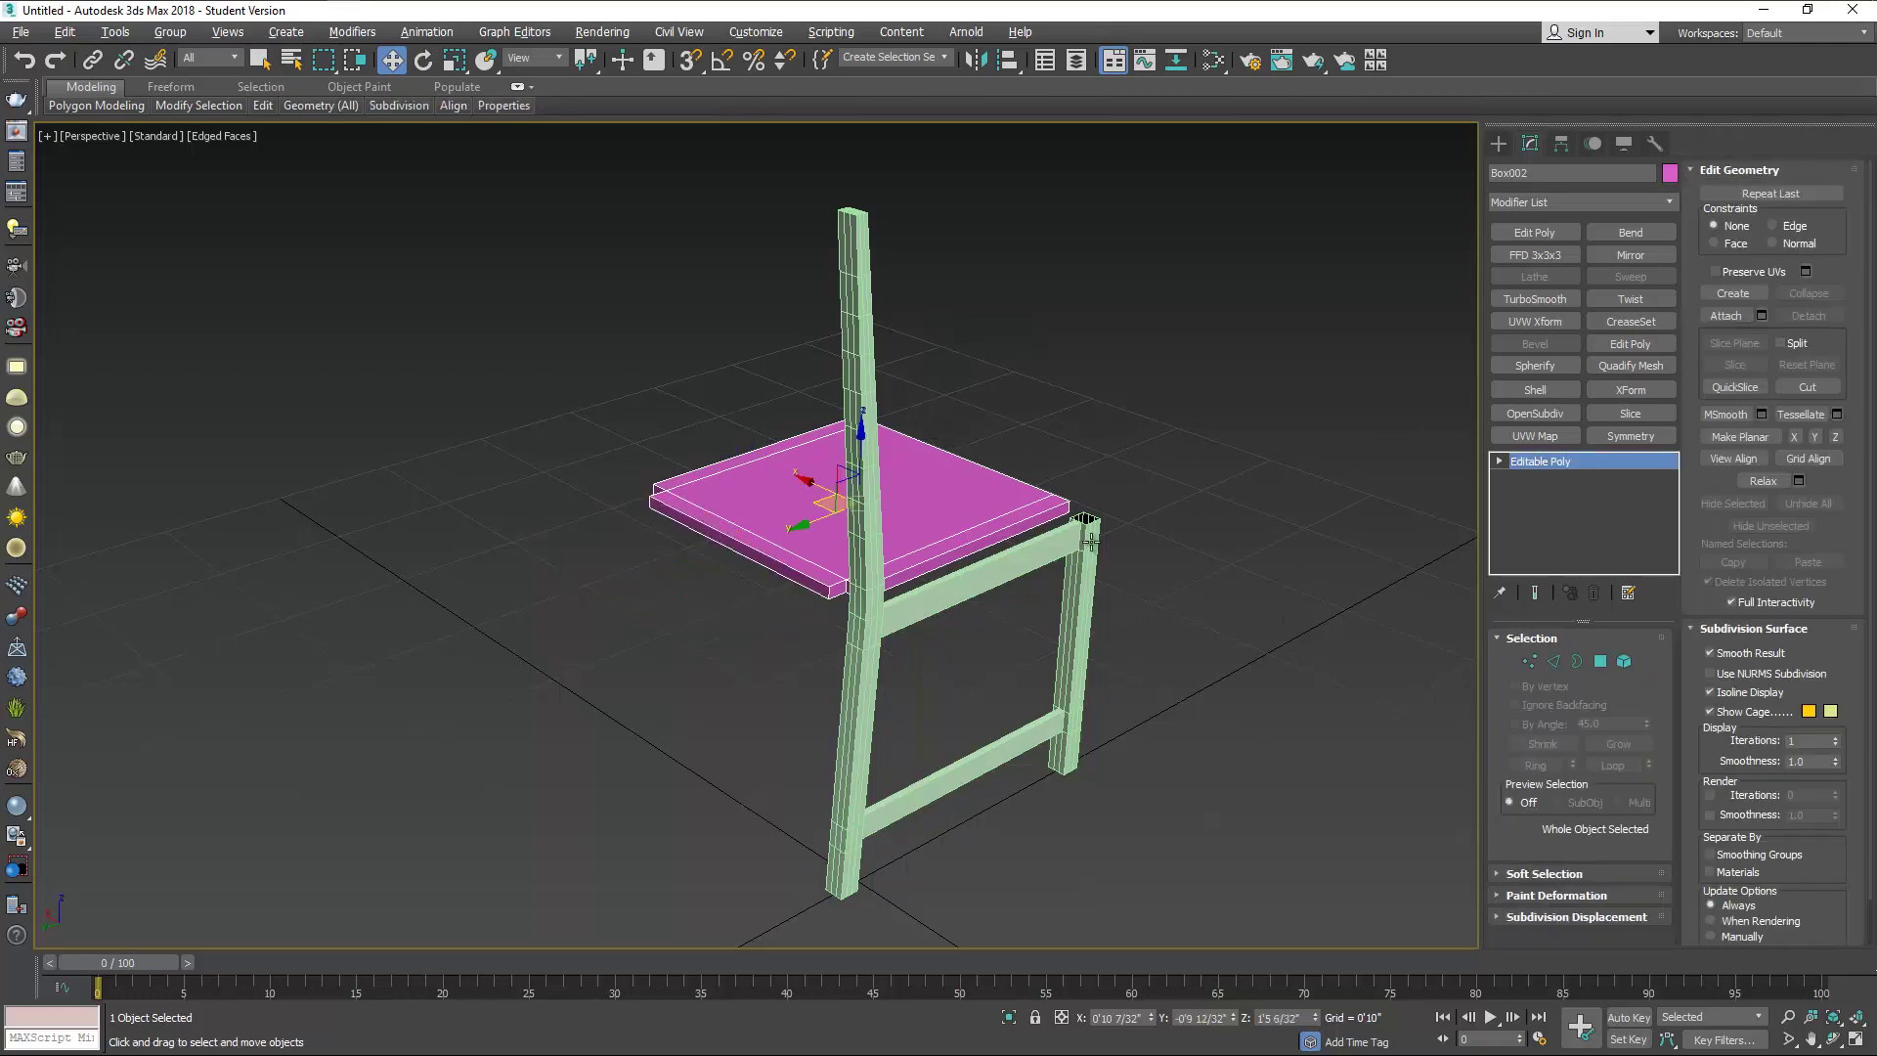
alt+middle_drag(1122, 565, 847, 579)
key(alt+w)
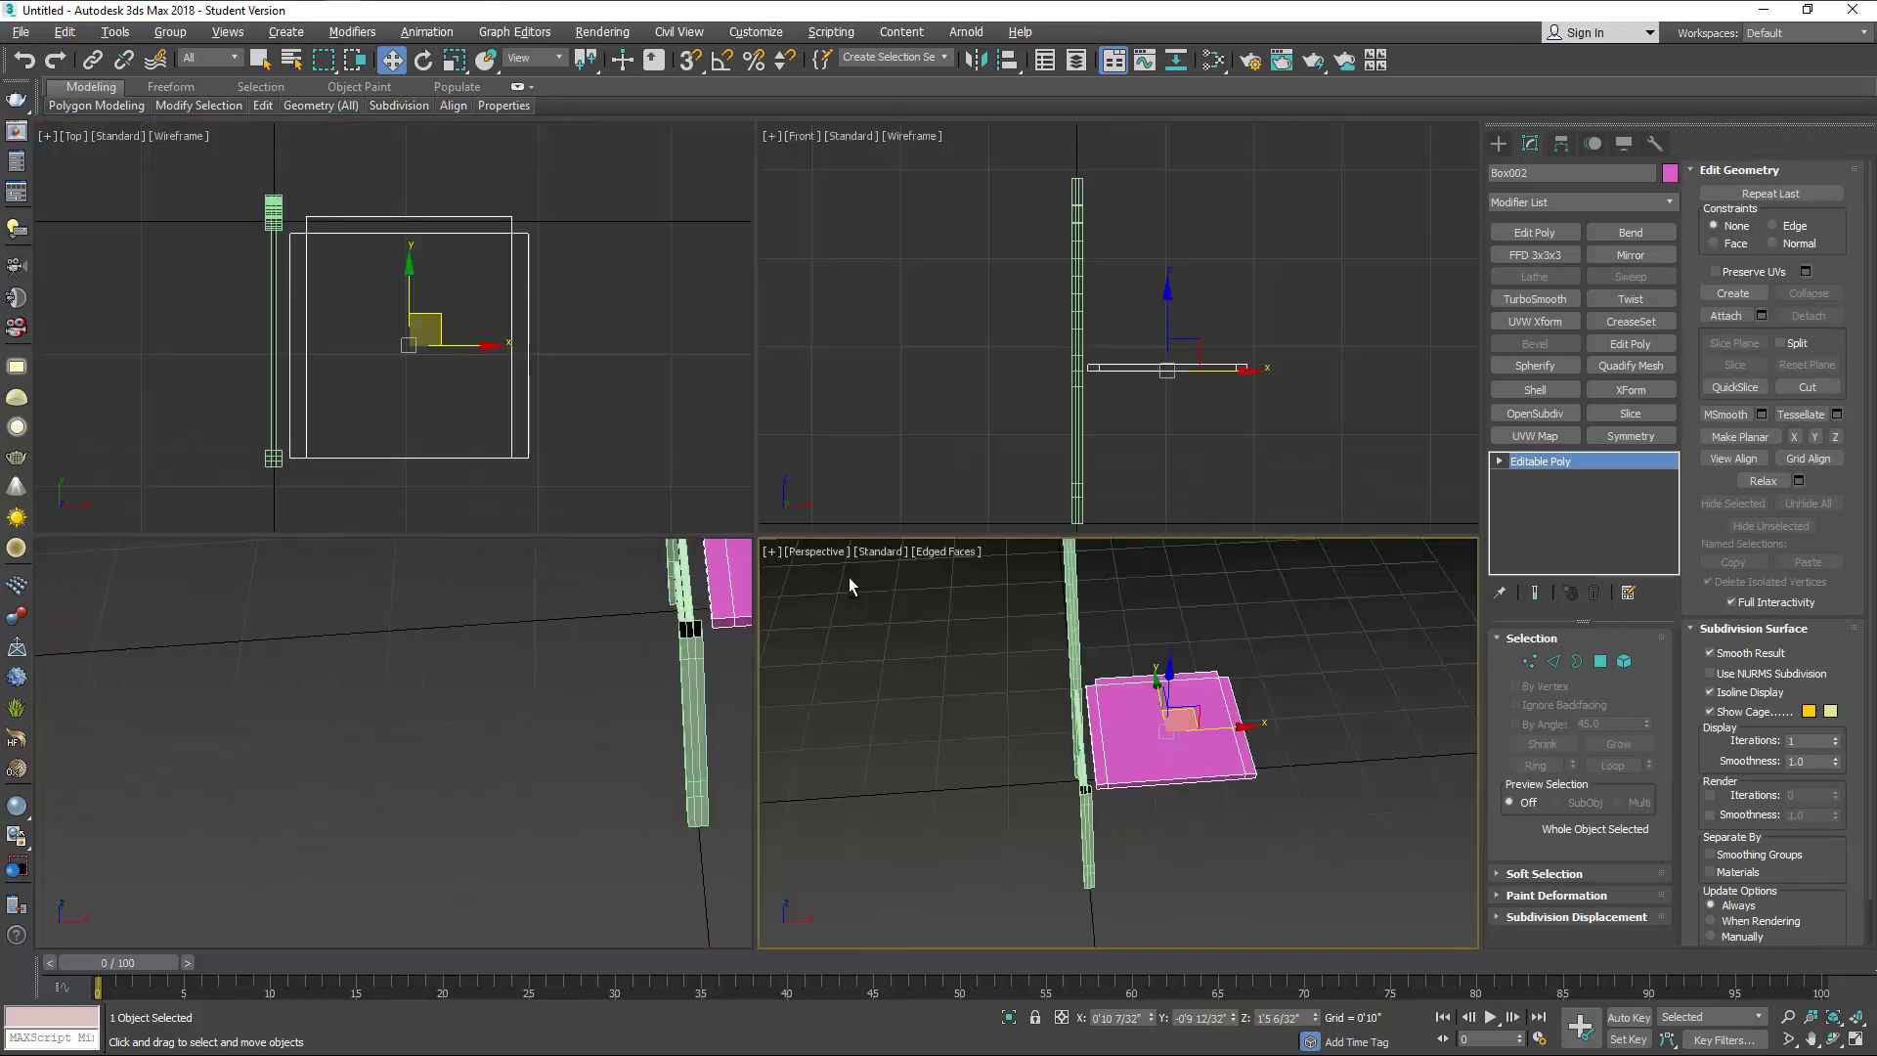
Draw a rectangle shape in the Top view in front of the seat, 19.8 wide.
click(925, 490)
click(1502, 144)
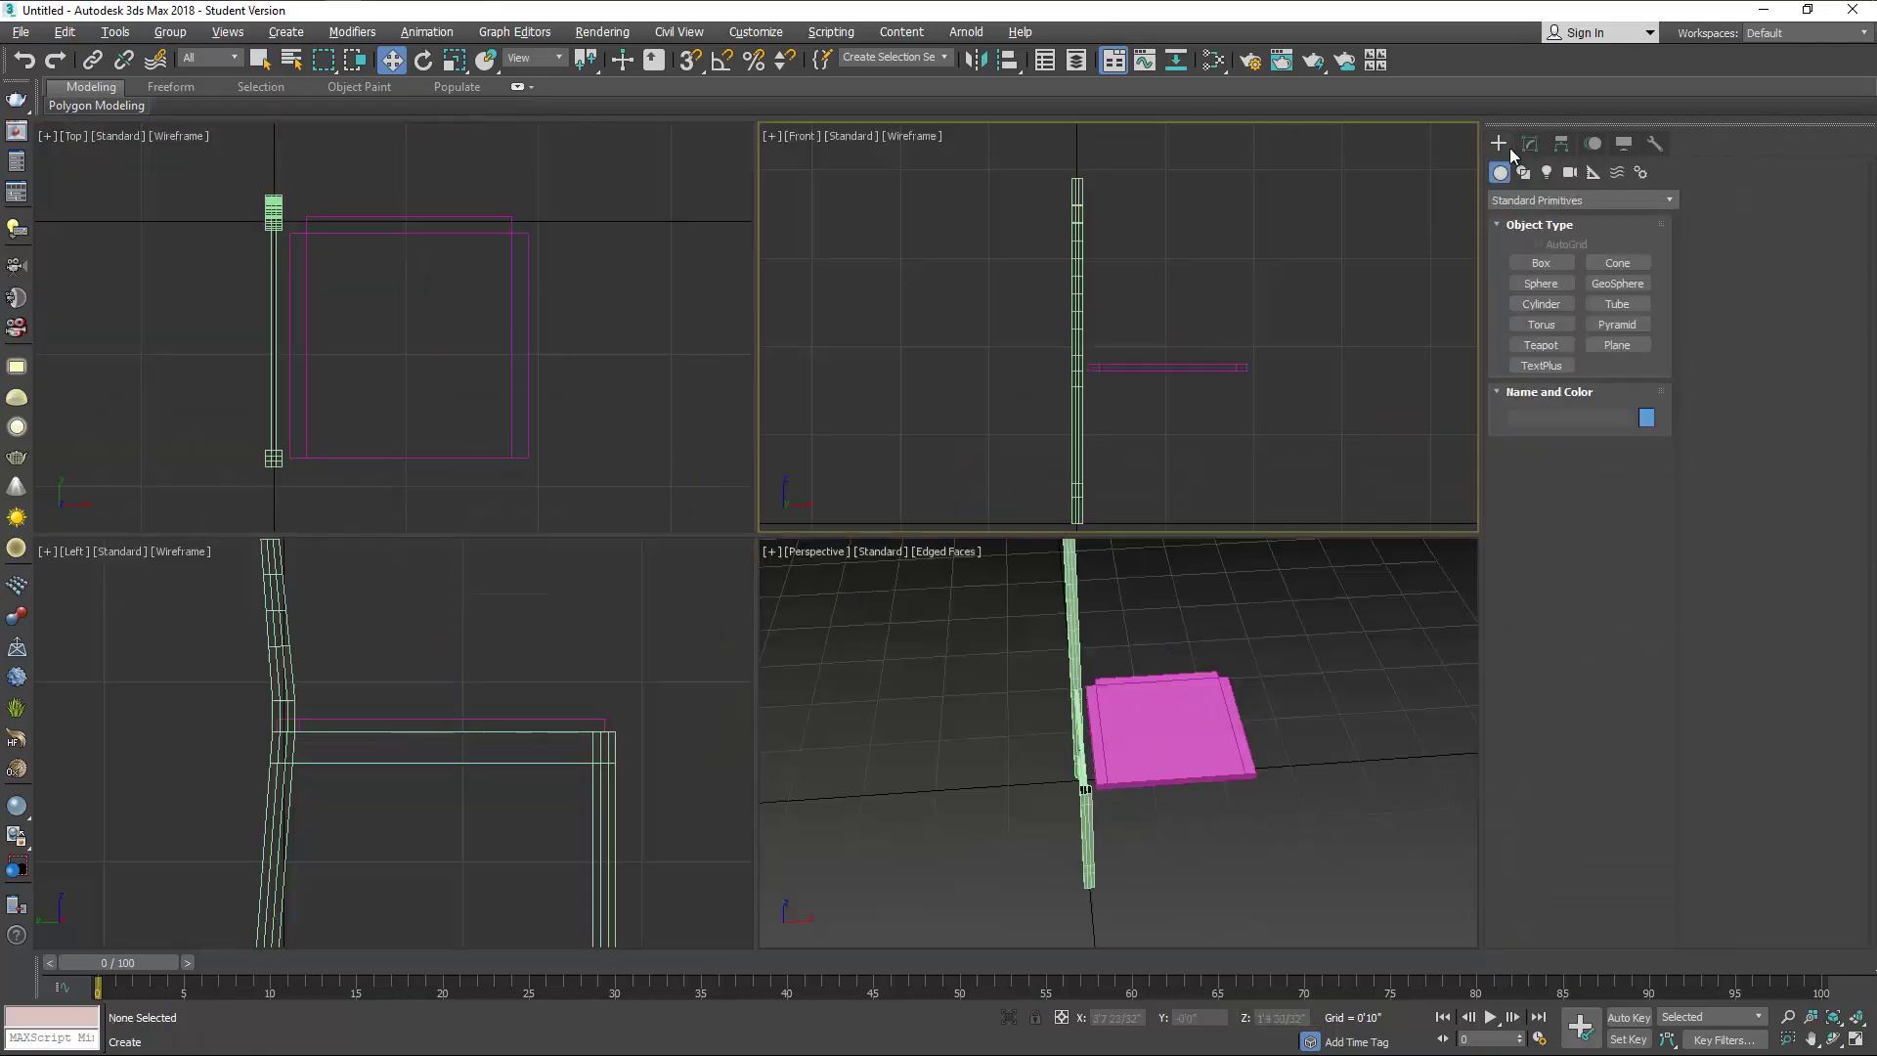
click(1522, 172)
click(1617, 279)
drag(271, 470, 533, 479)
click(1608, 624)
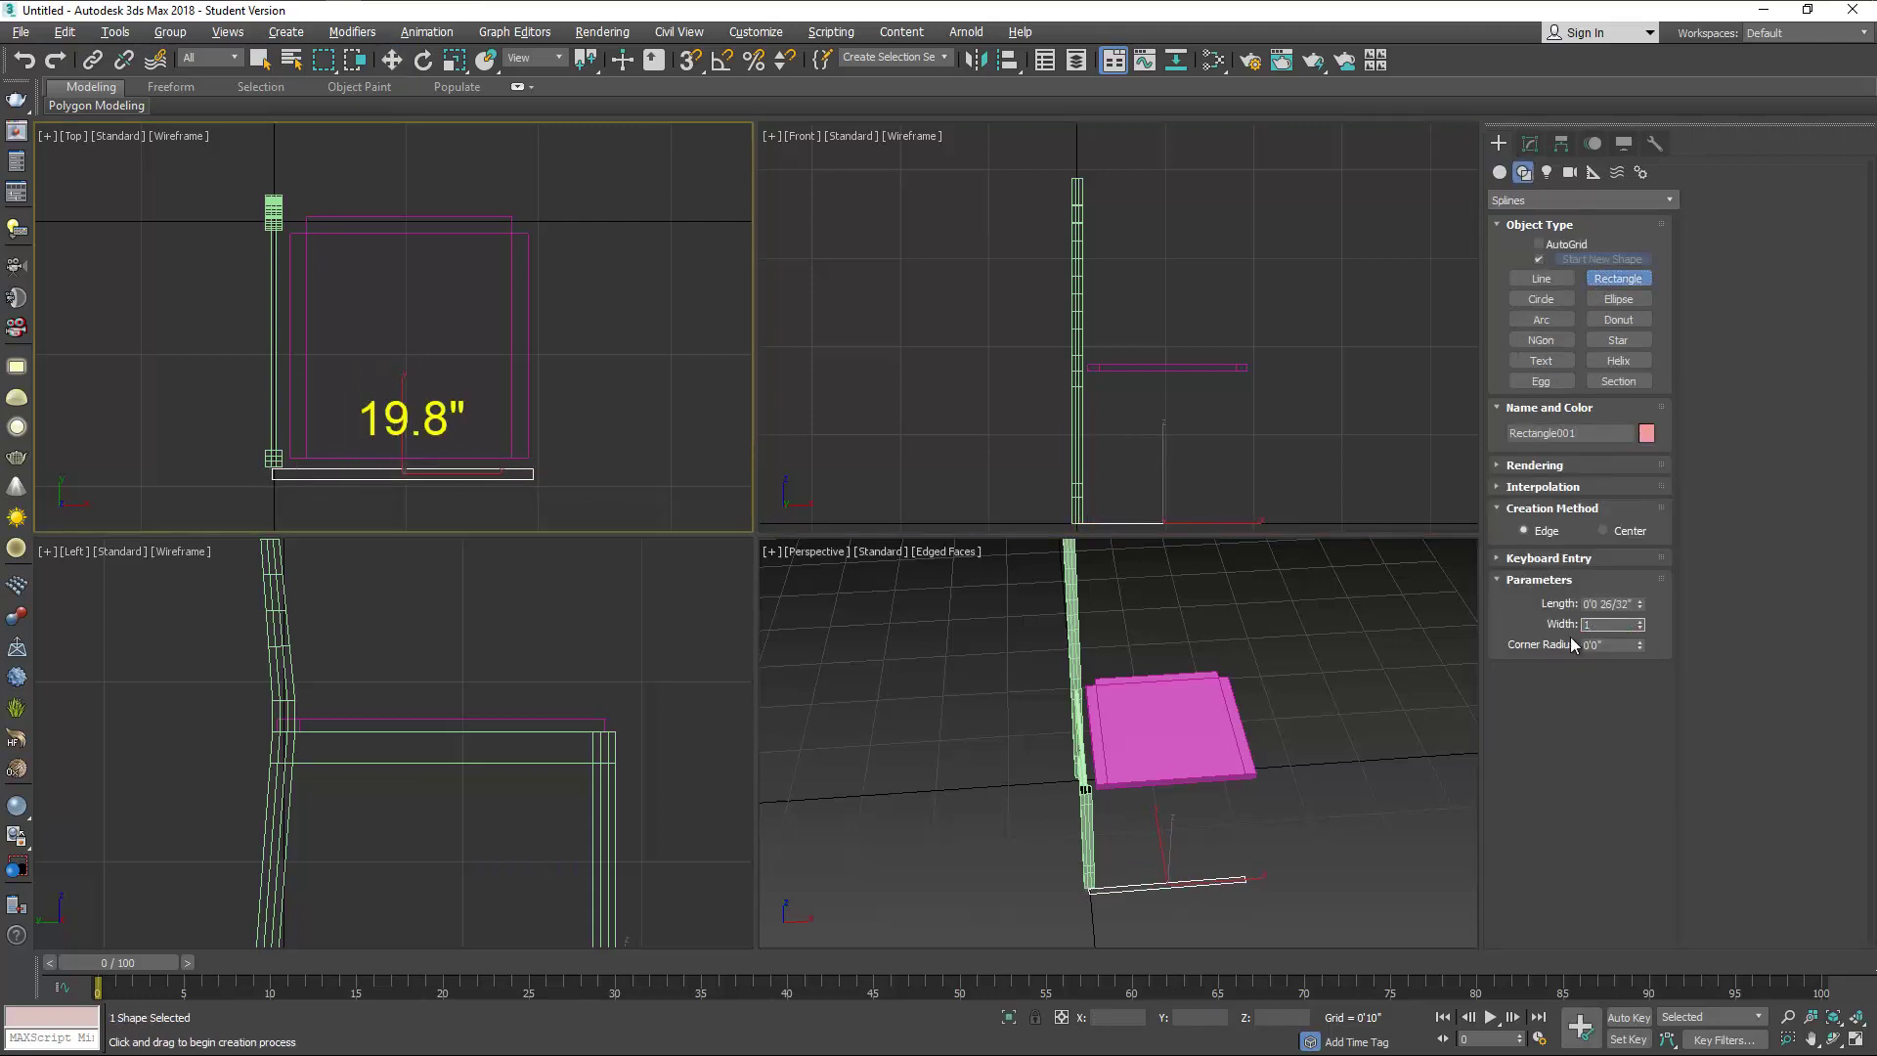
text(19.8)
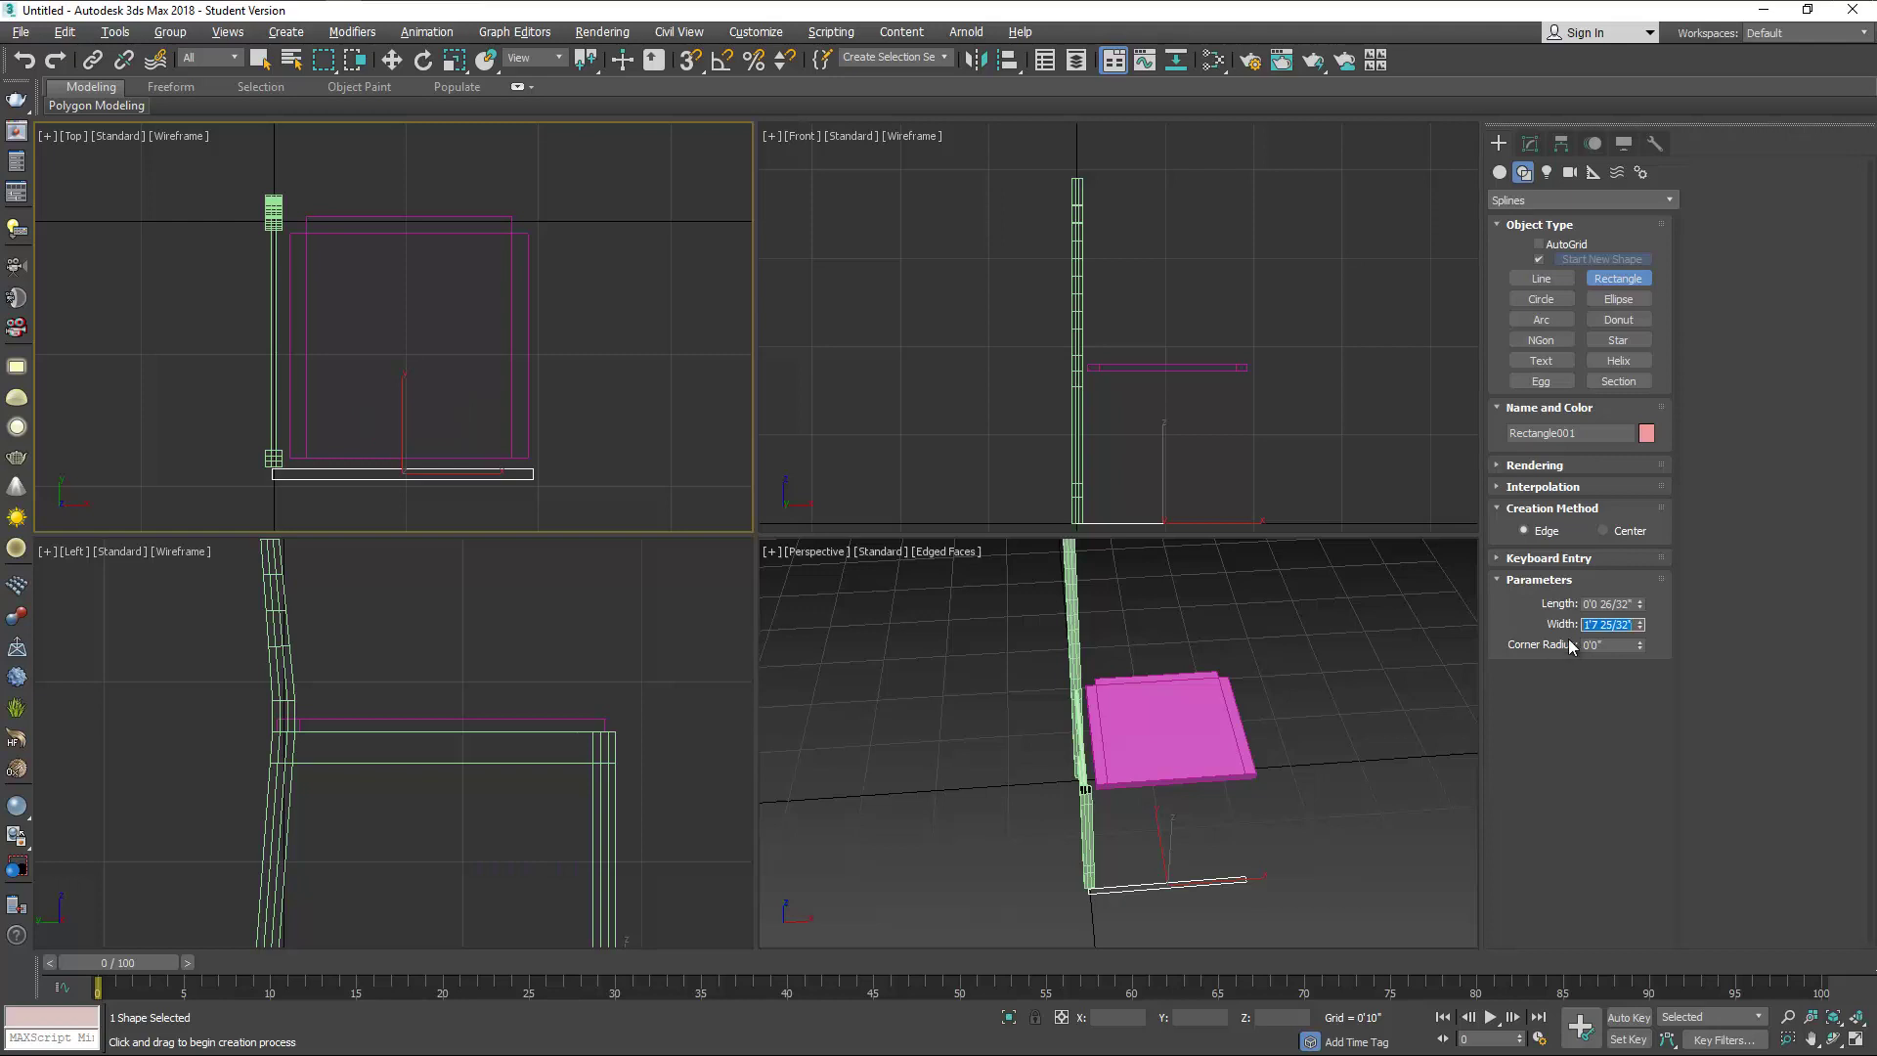
Zero the X position of both the rectangle and the seat box Box002.
right_click(386, 489)
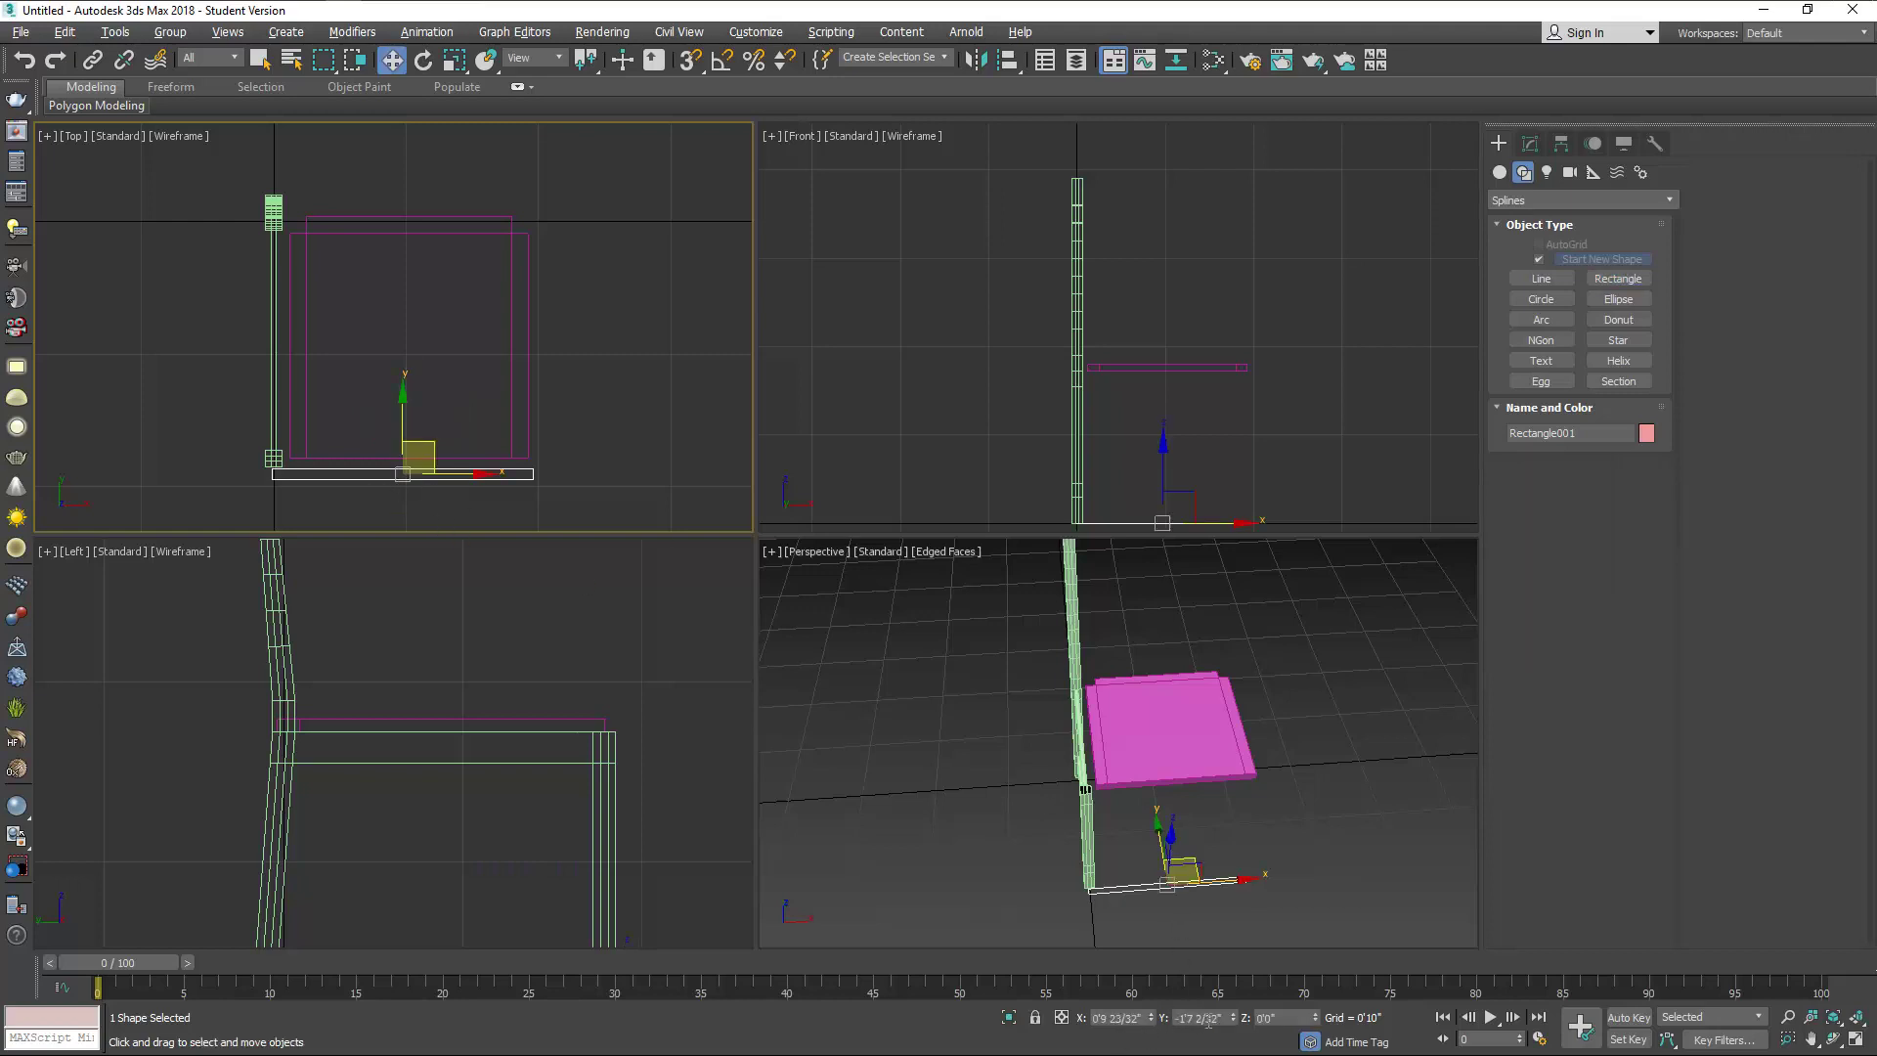
right_click(1152, 1019)
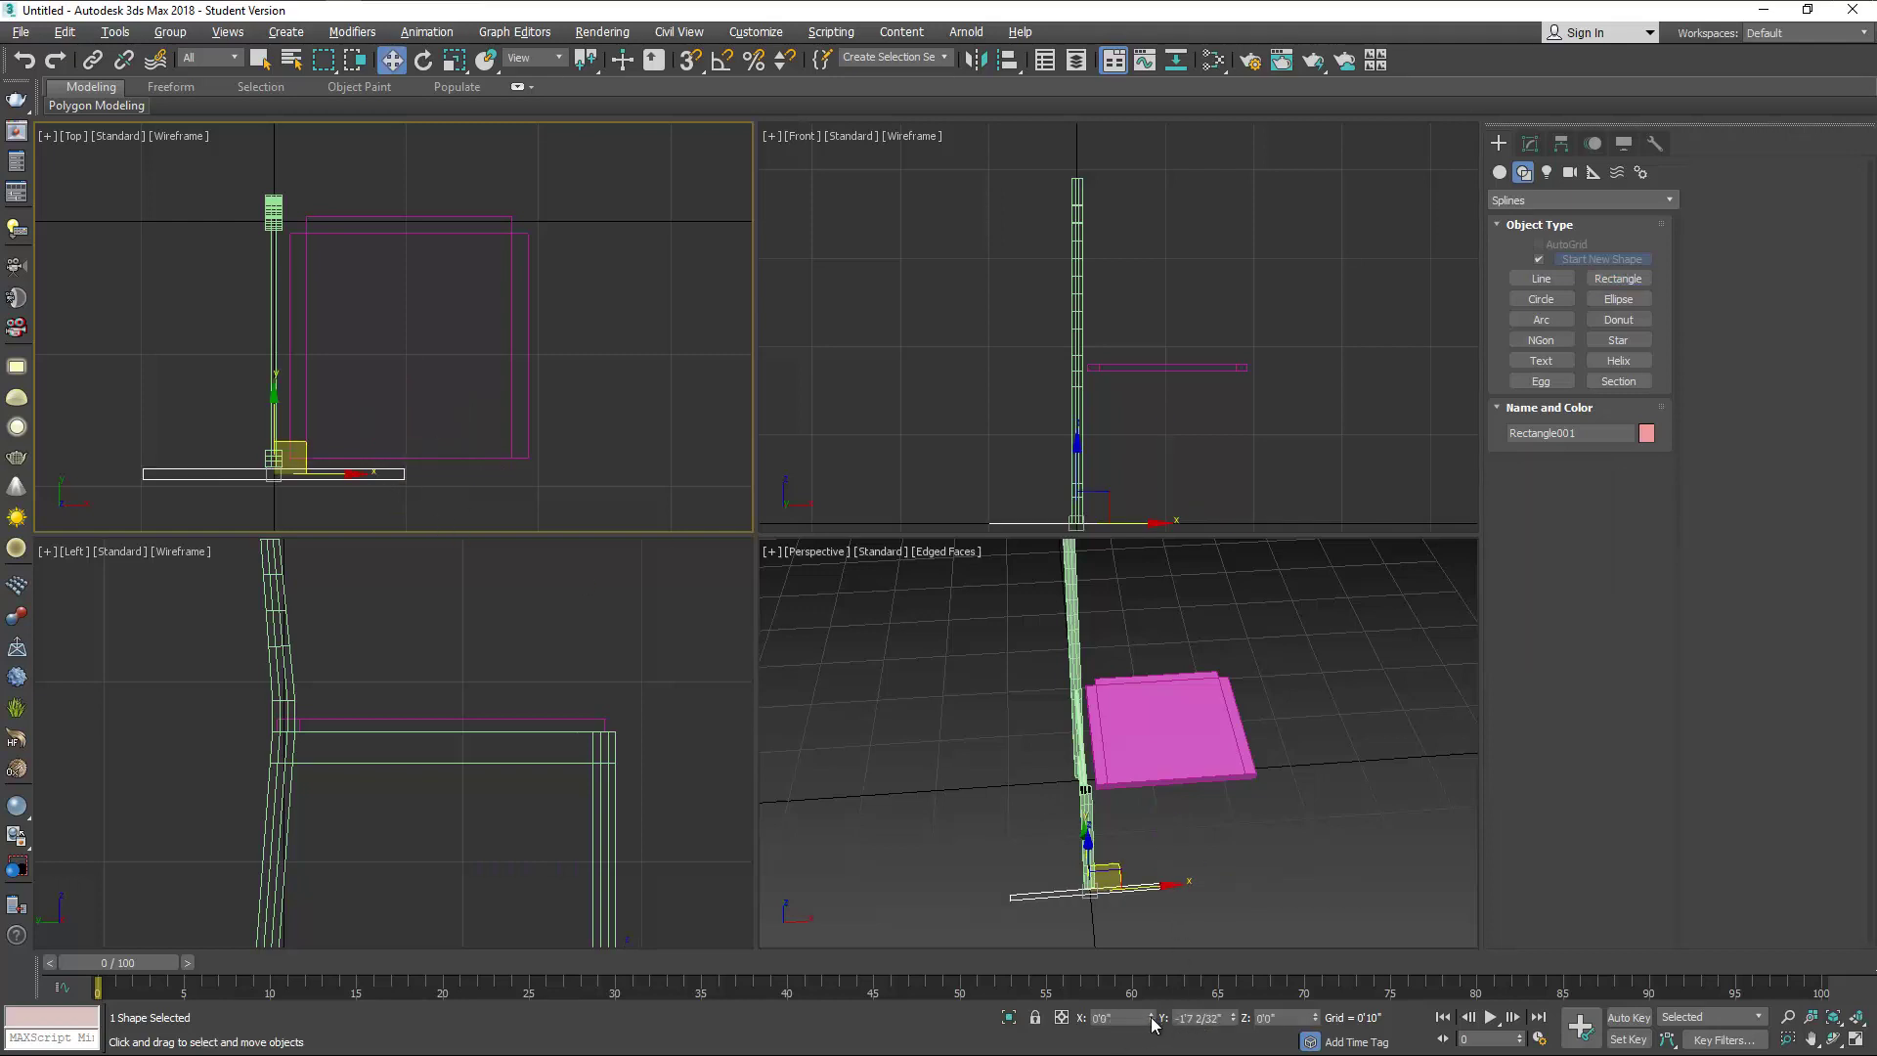
click(424, 386)
right_click(1153, 1018)
Select the seat's front vertices and scale them outward along X.
middle_drag(323, 460, 481, 387)
scroll(481, 387, up, 4)
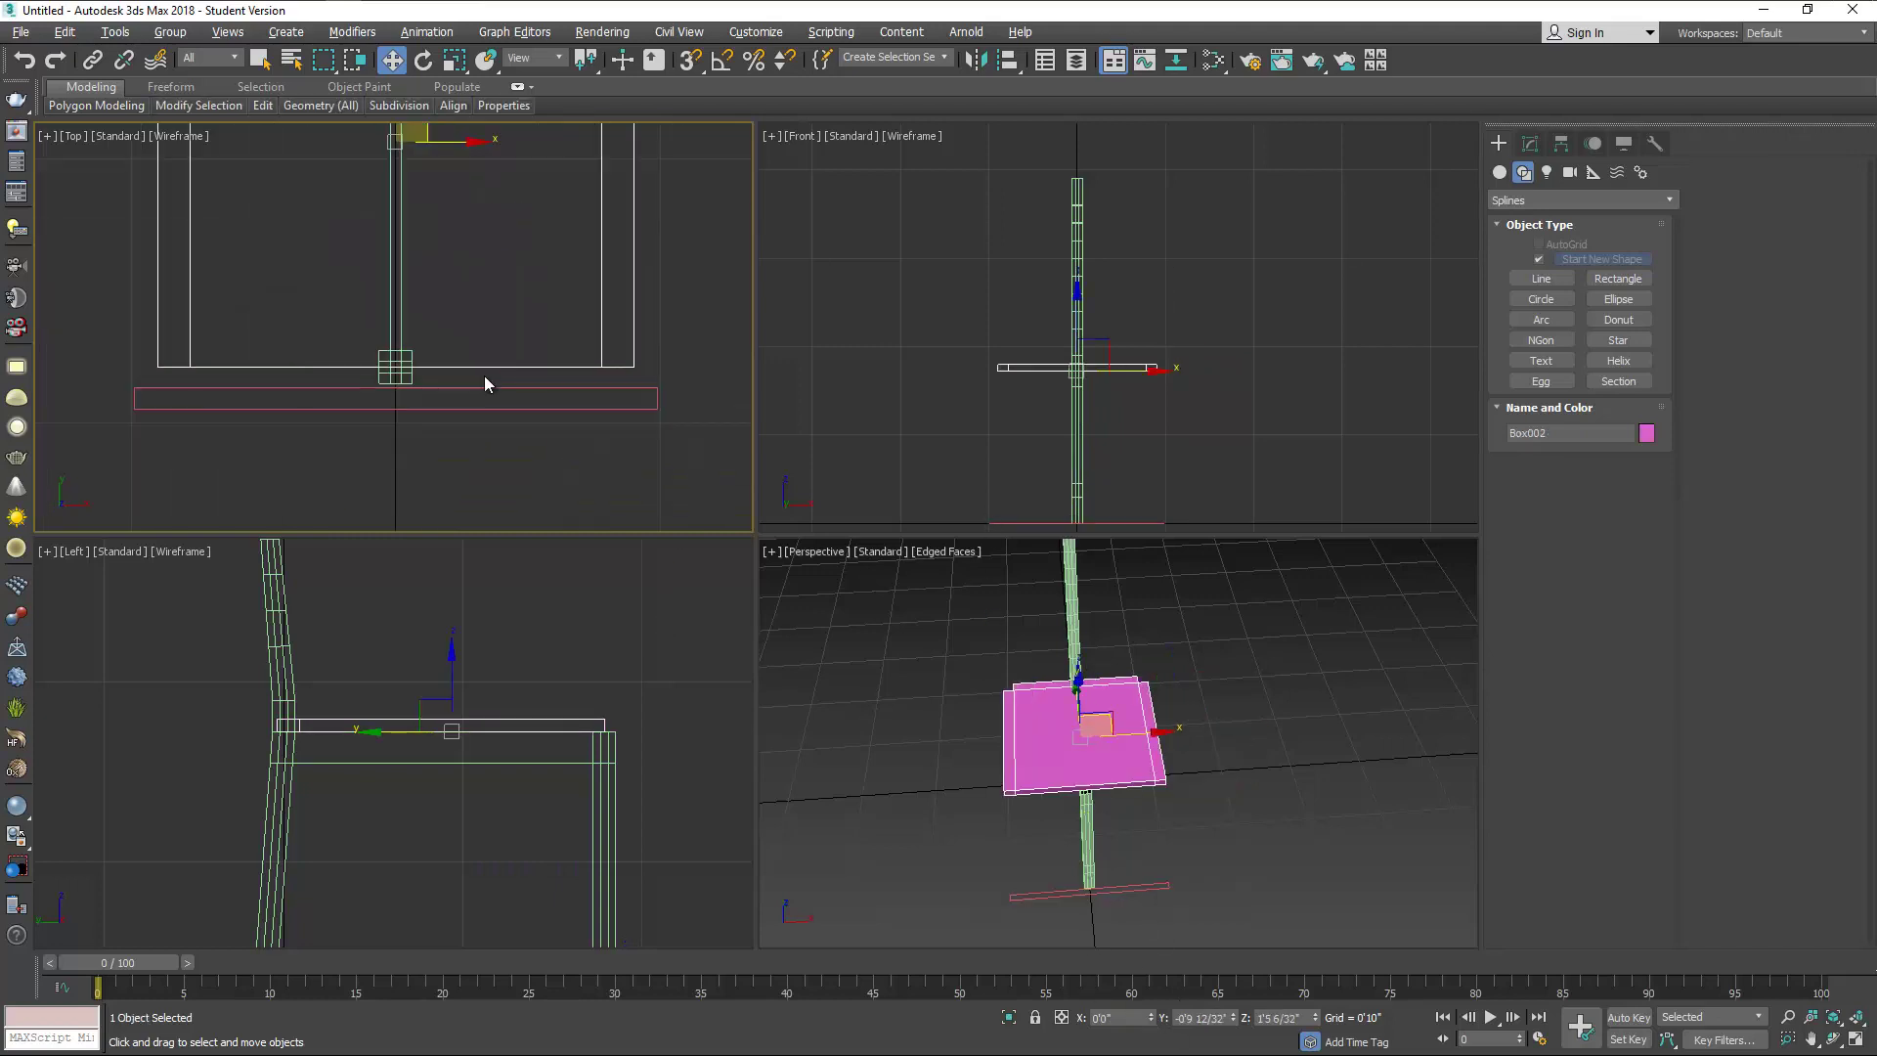
click(1524, 148)
click(1535, 670)
drag(114, 348, 674, 424)
click(455, 59)
drag(482, 356, 532, 390)
Exit Vertex mode, reselect the seat and show the whole chair in a maximized Perspective view.
click(1530, 661)
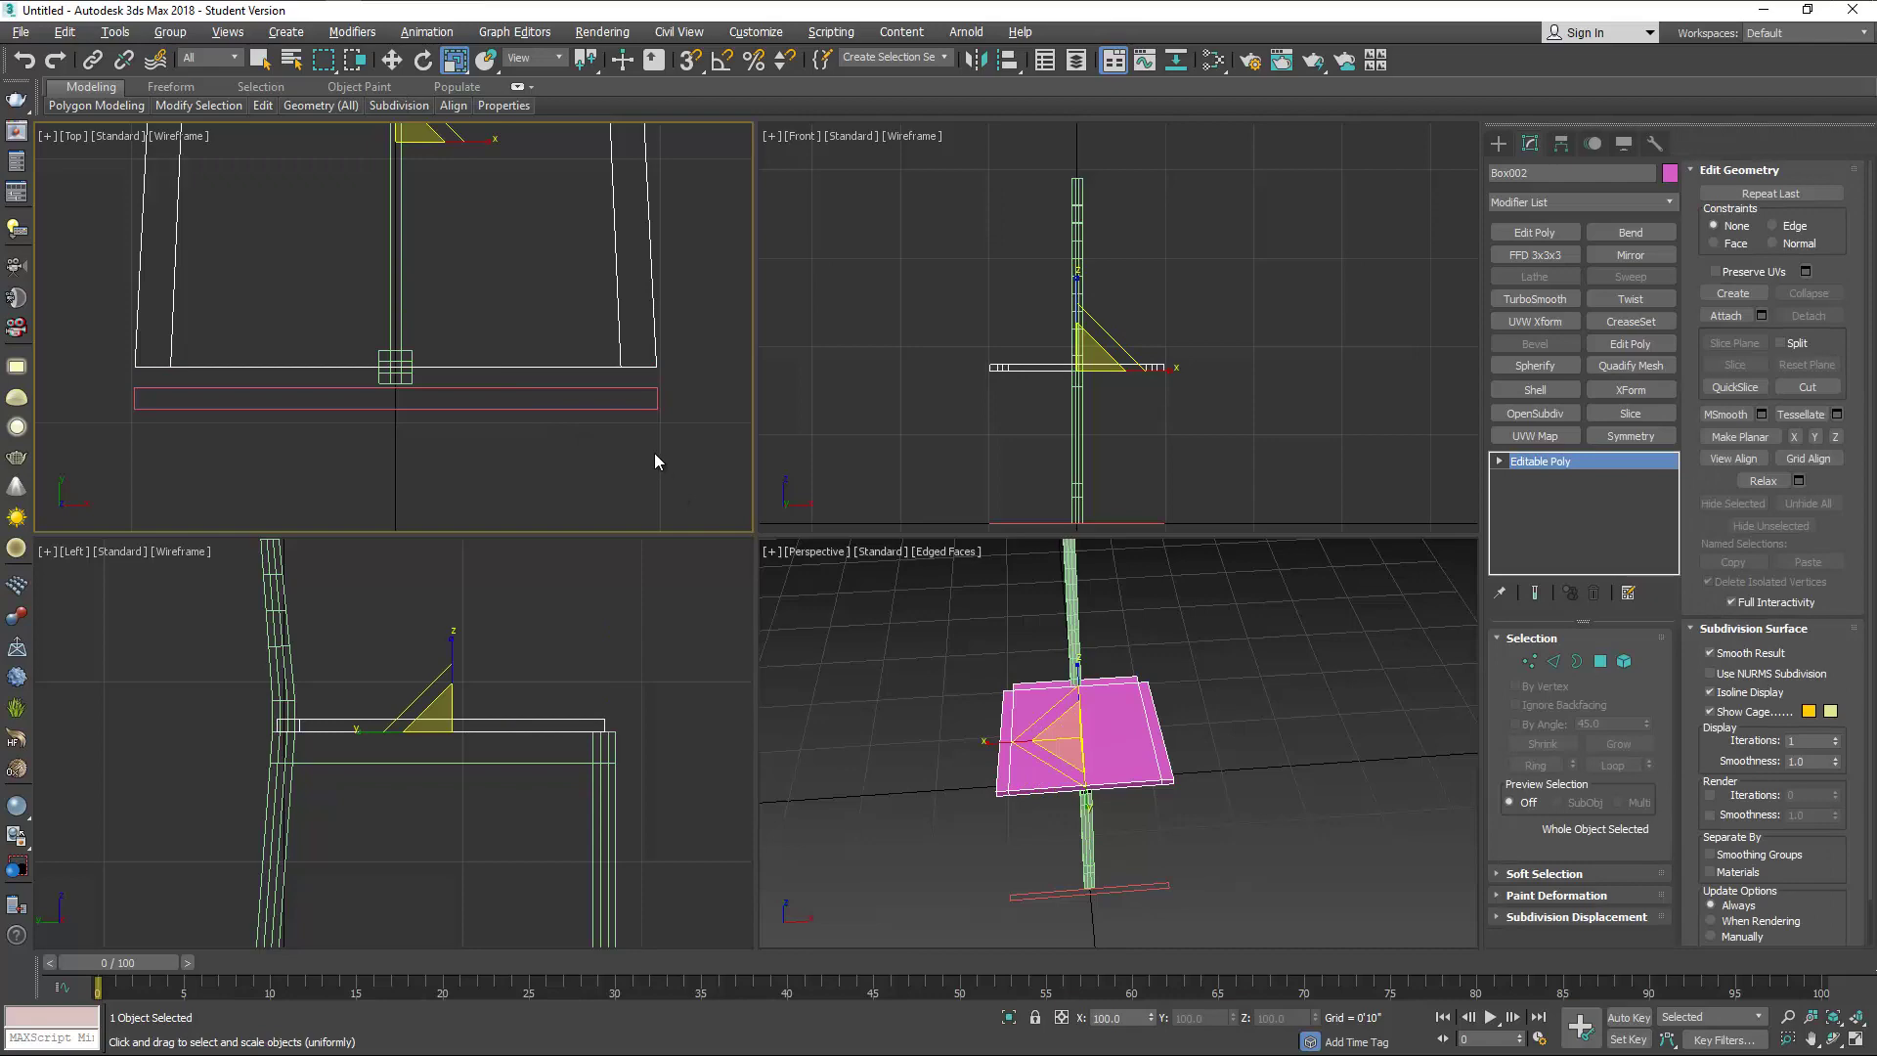
key(w)
click(601, 408)
click(600, 416)
click(1035, 733)
key(alt+w)
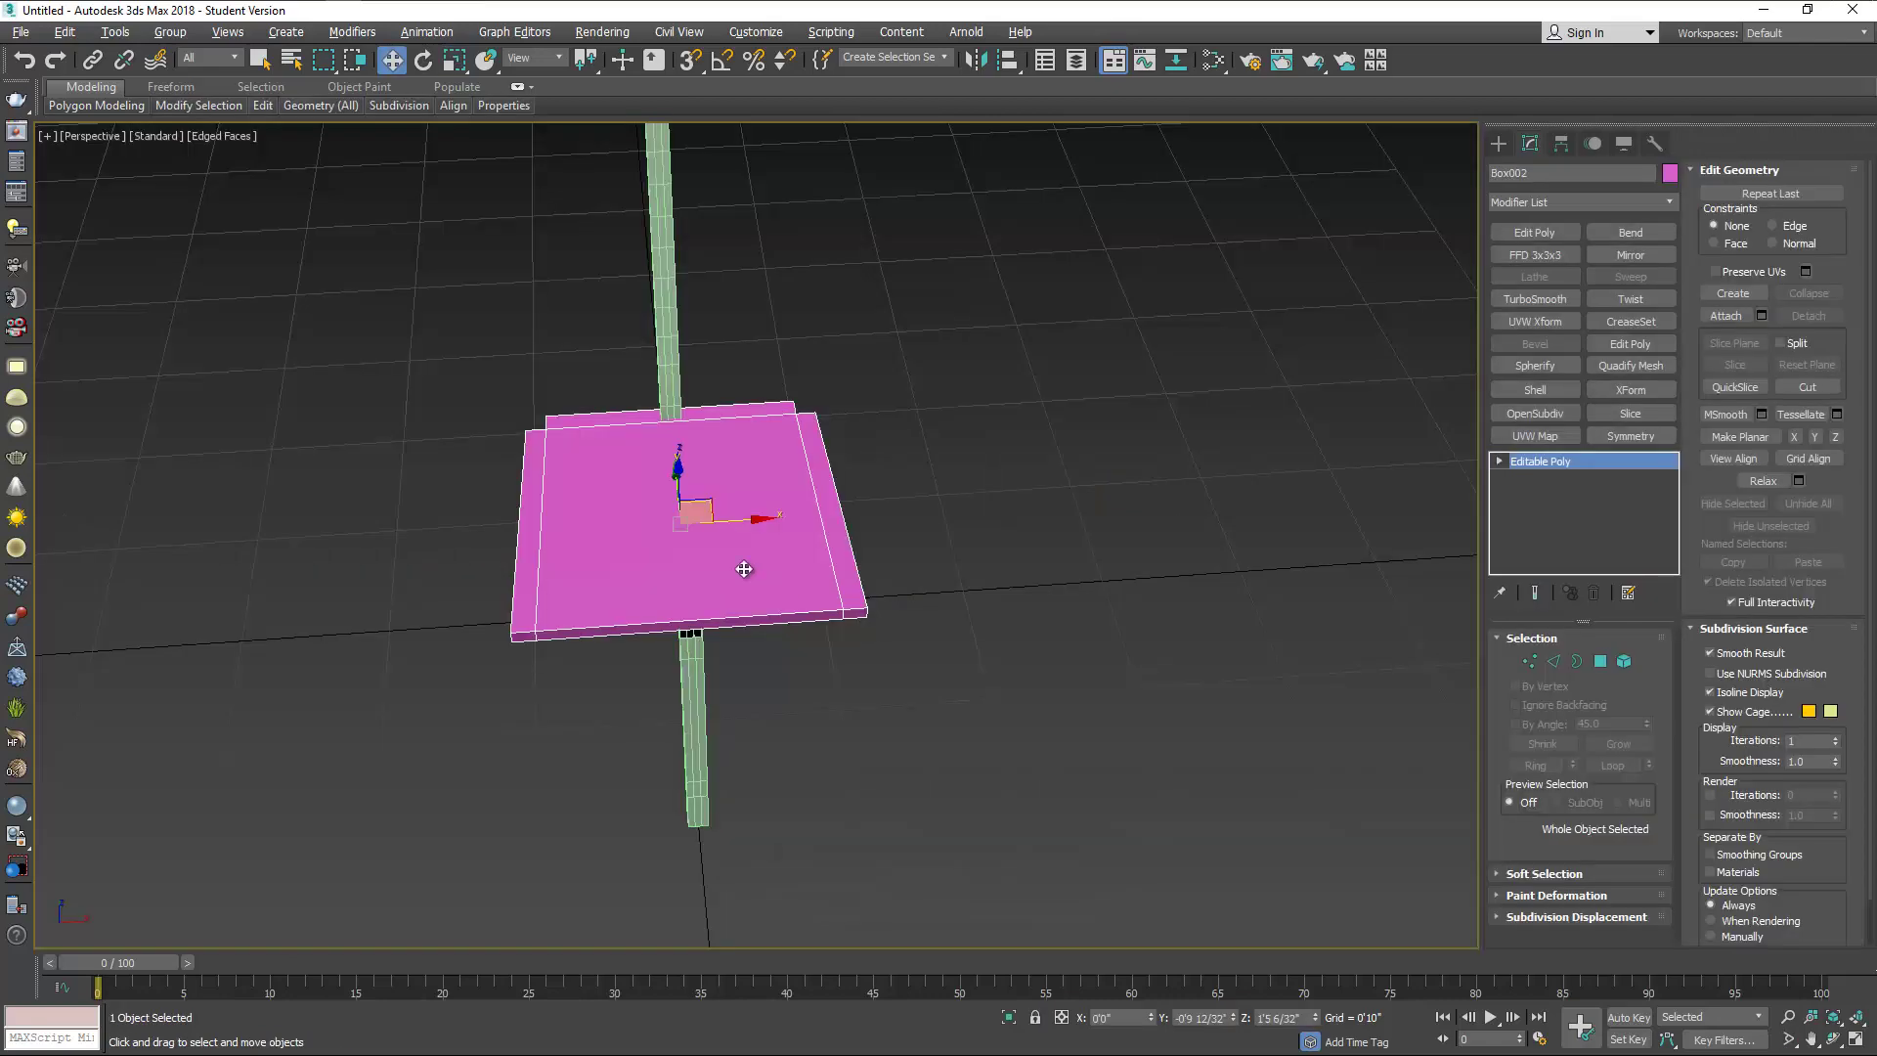
alt+middle_drag(742, 566, 730, 568)
scroll(731, 568, up, 3)
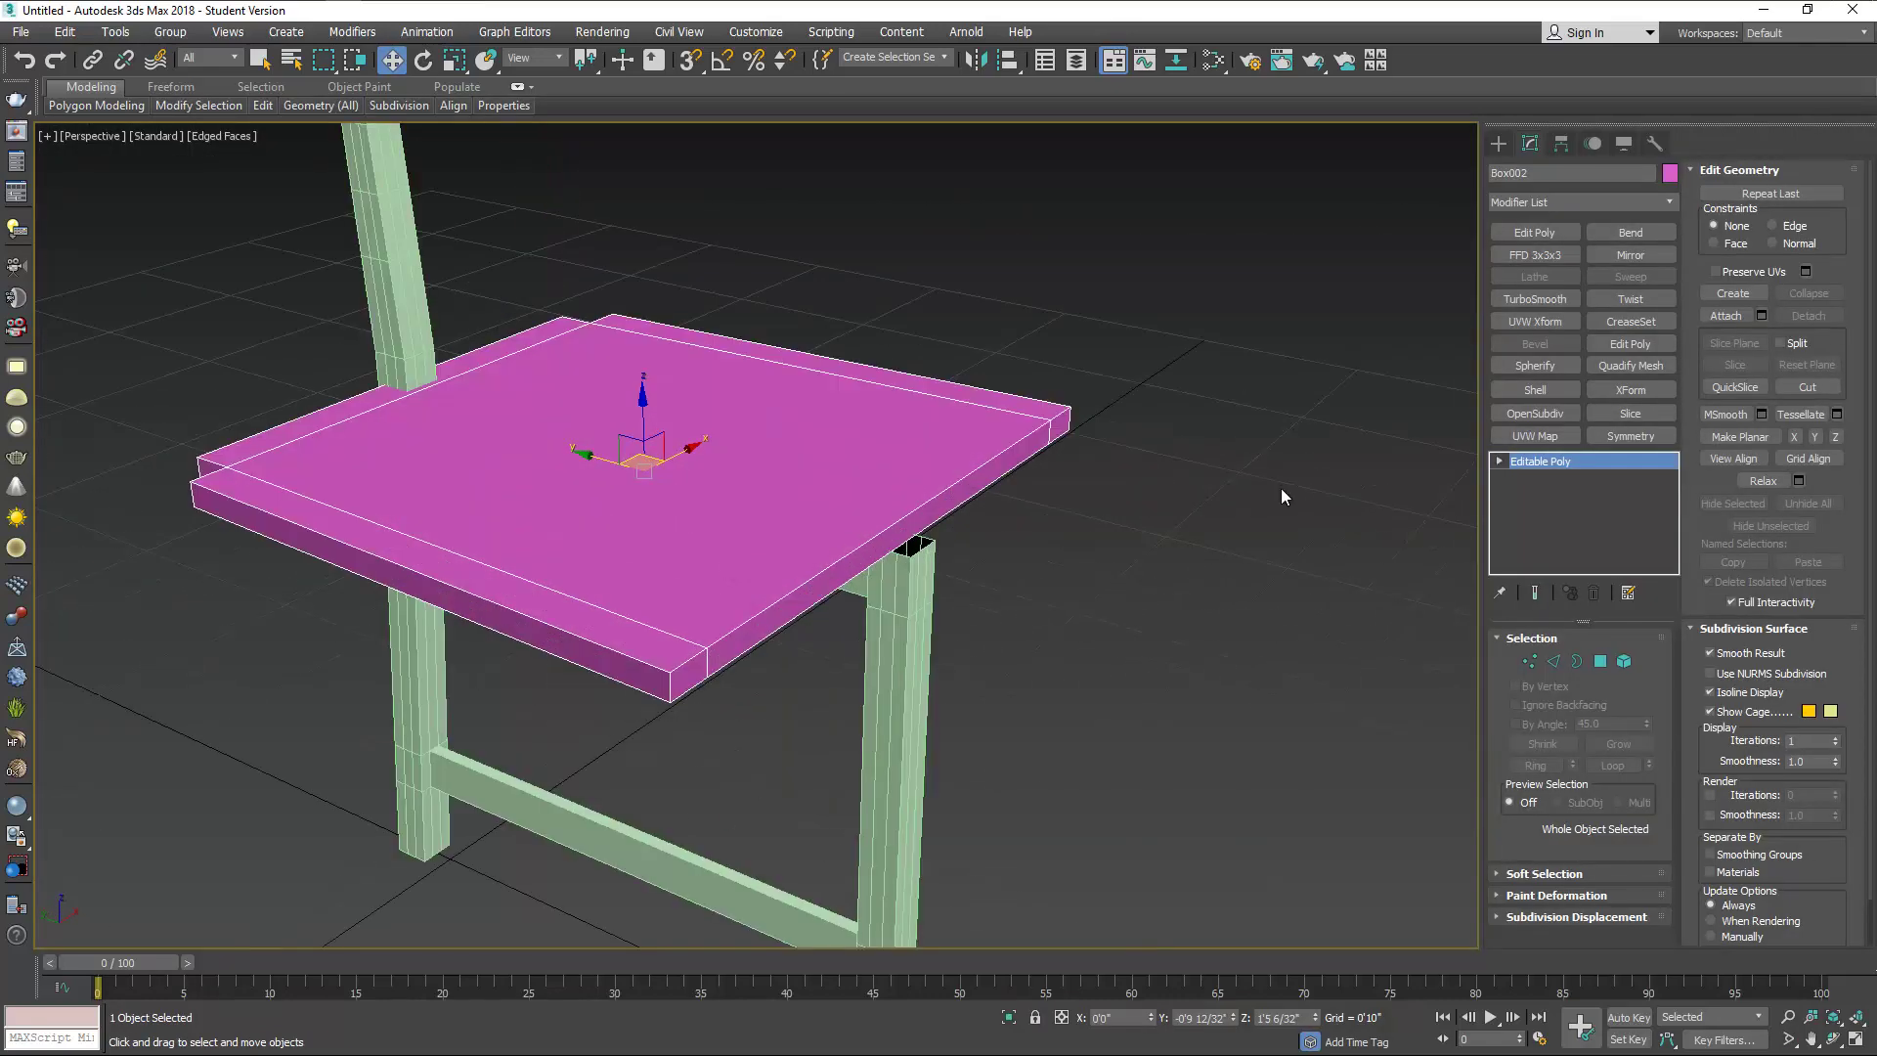
Add a Chamfer modifier to the pink seat.
click(1579, 201)
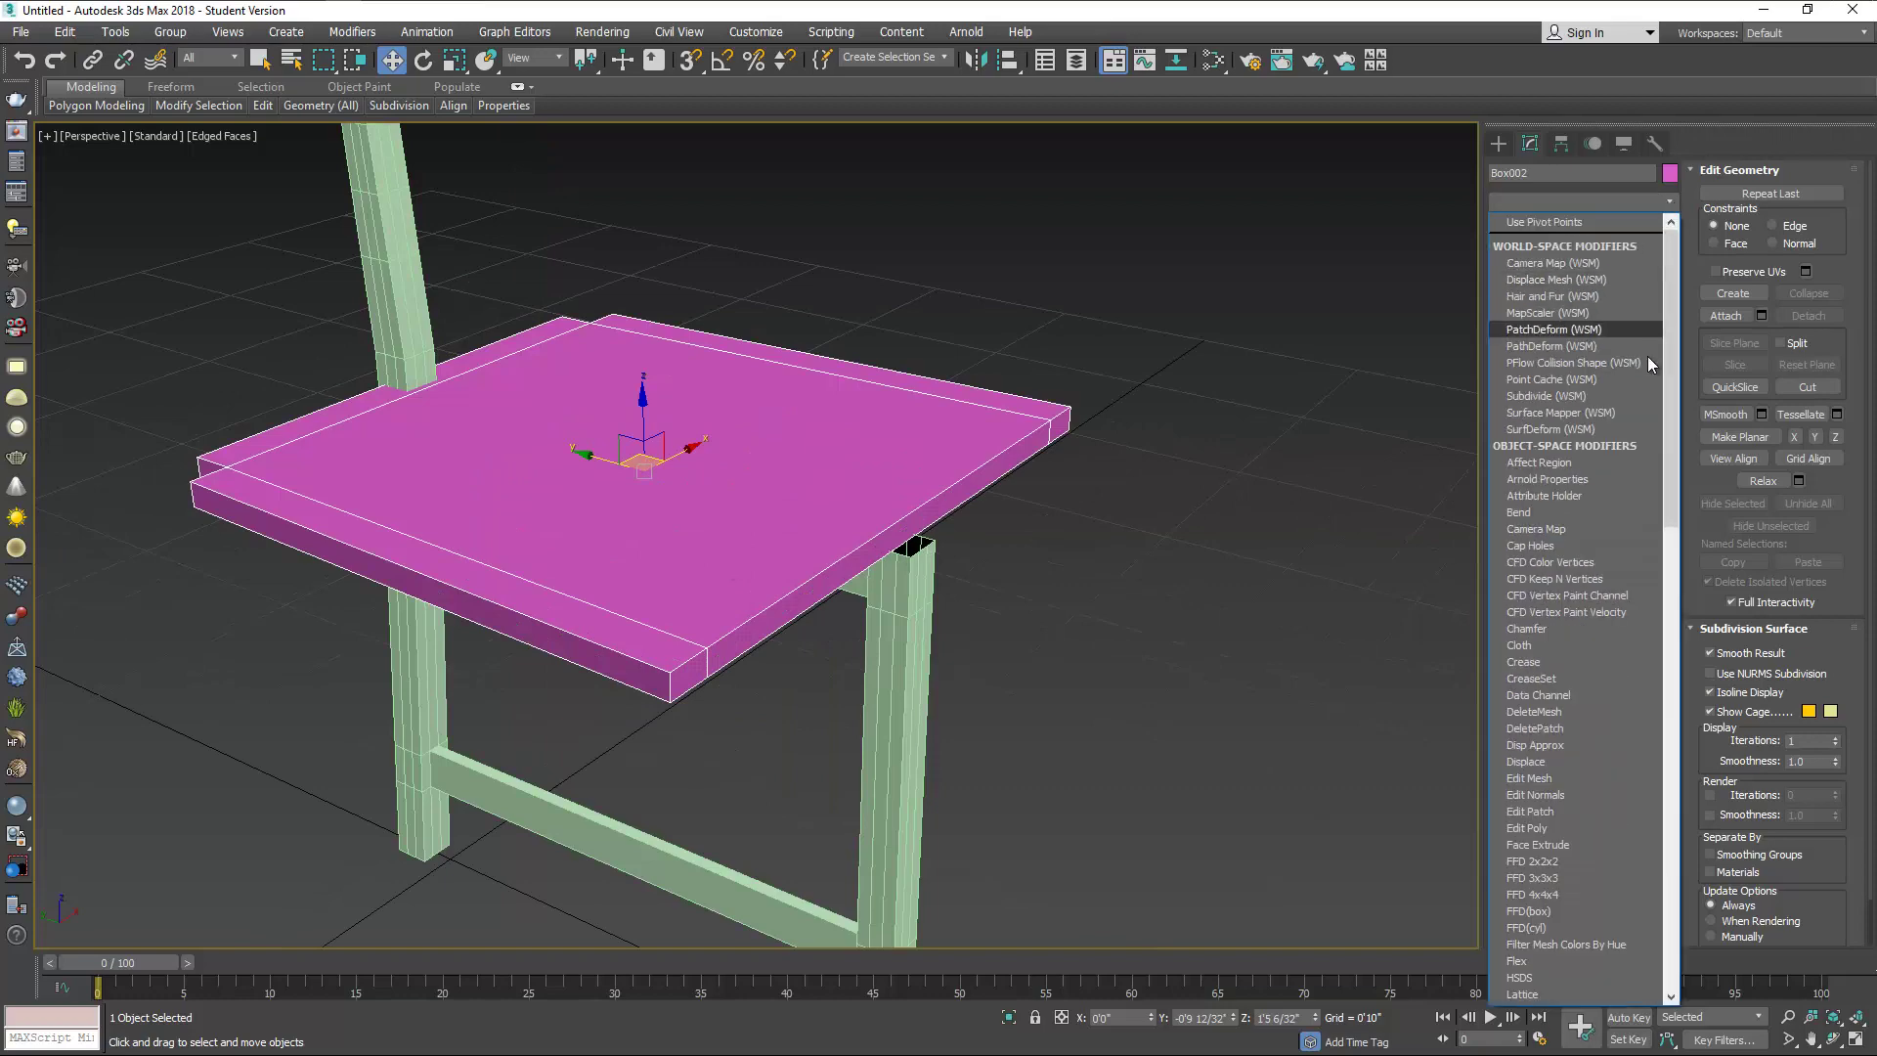
click(1534, 630)
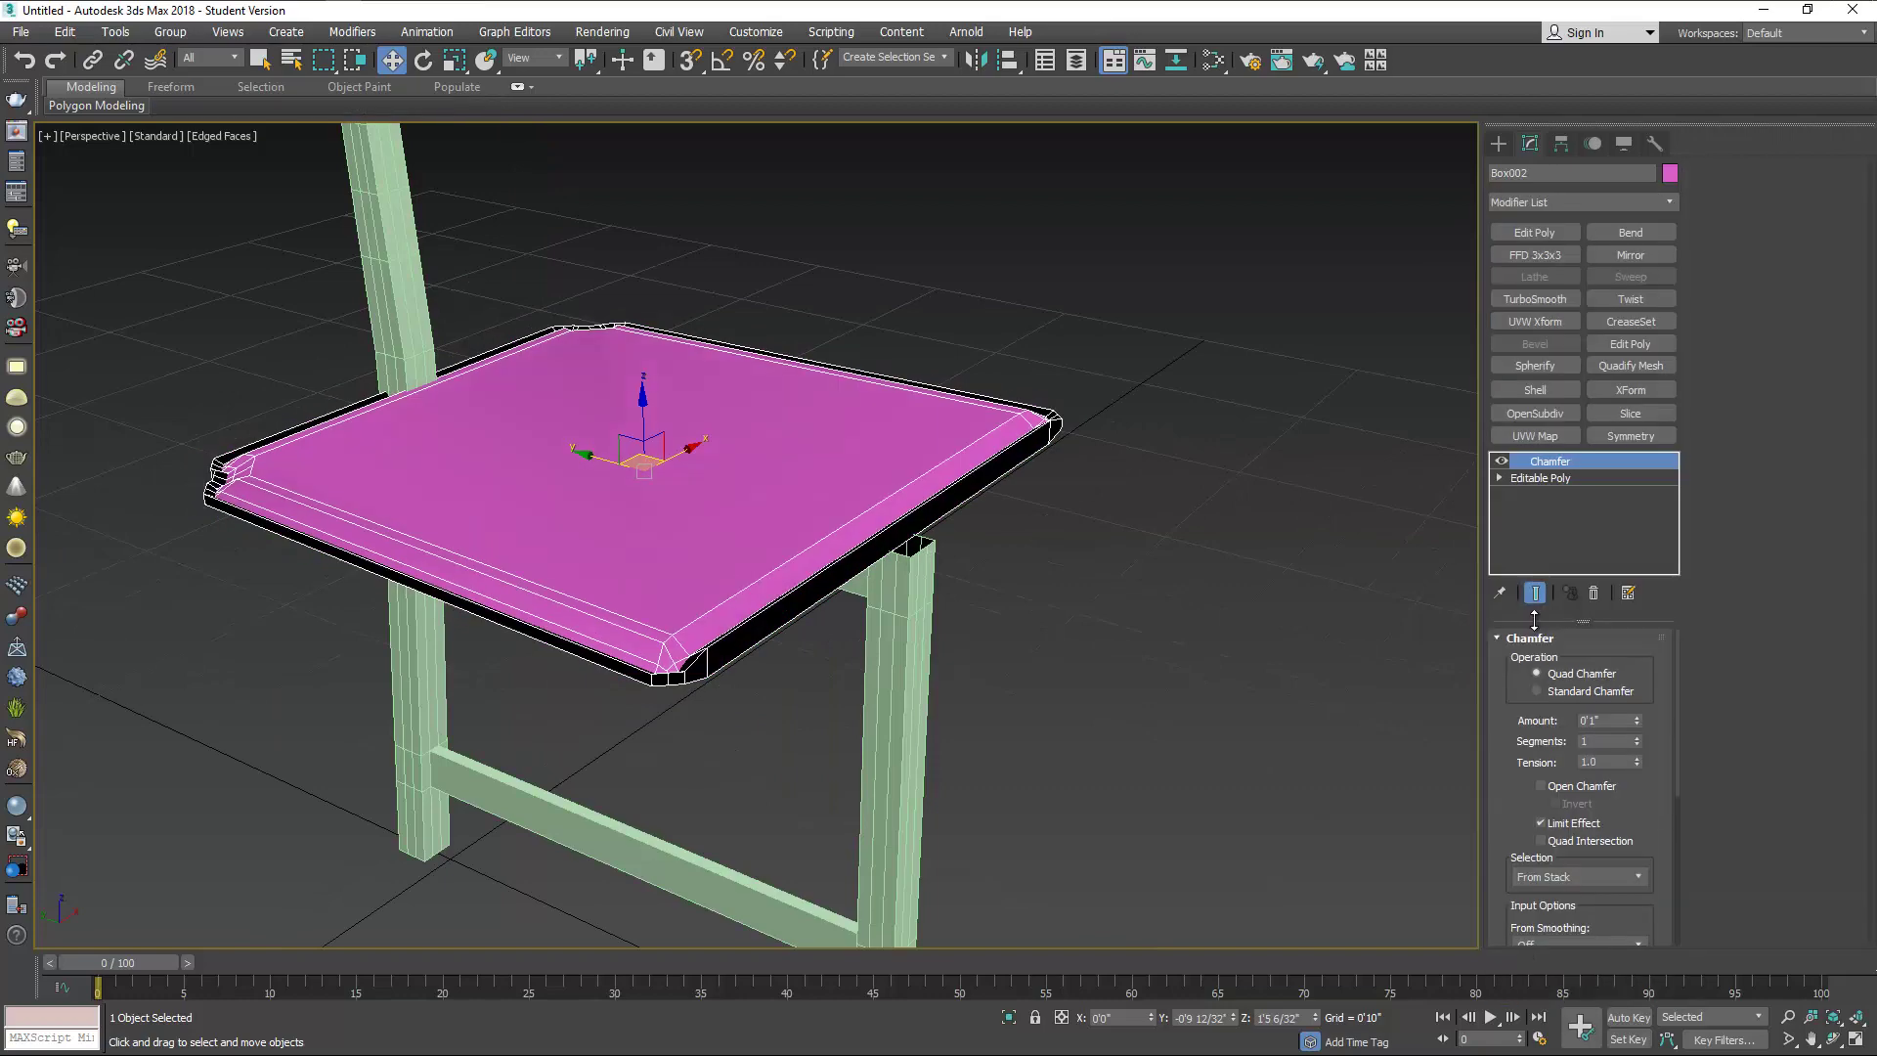
key(alt+w)
right_click(606, 741)
scroll(606, 741, up, 4)
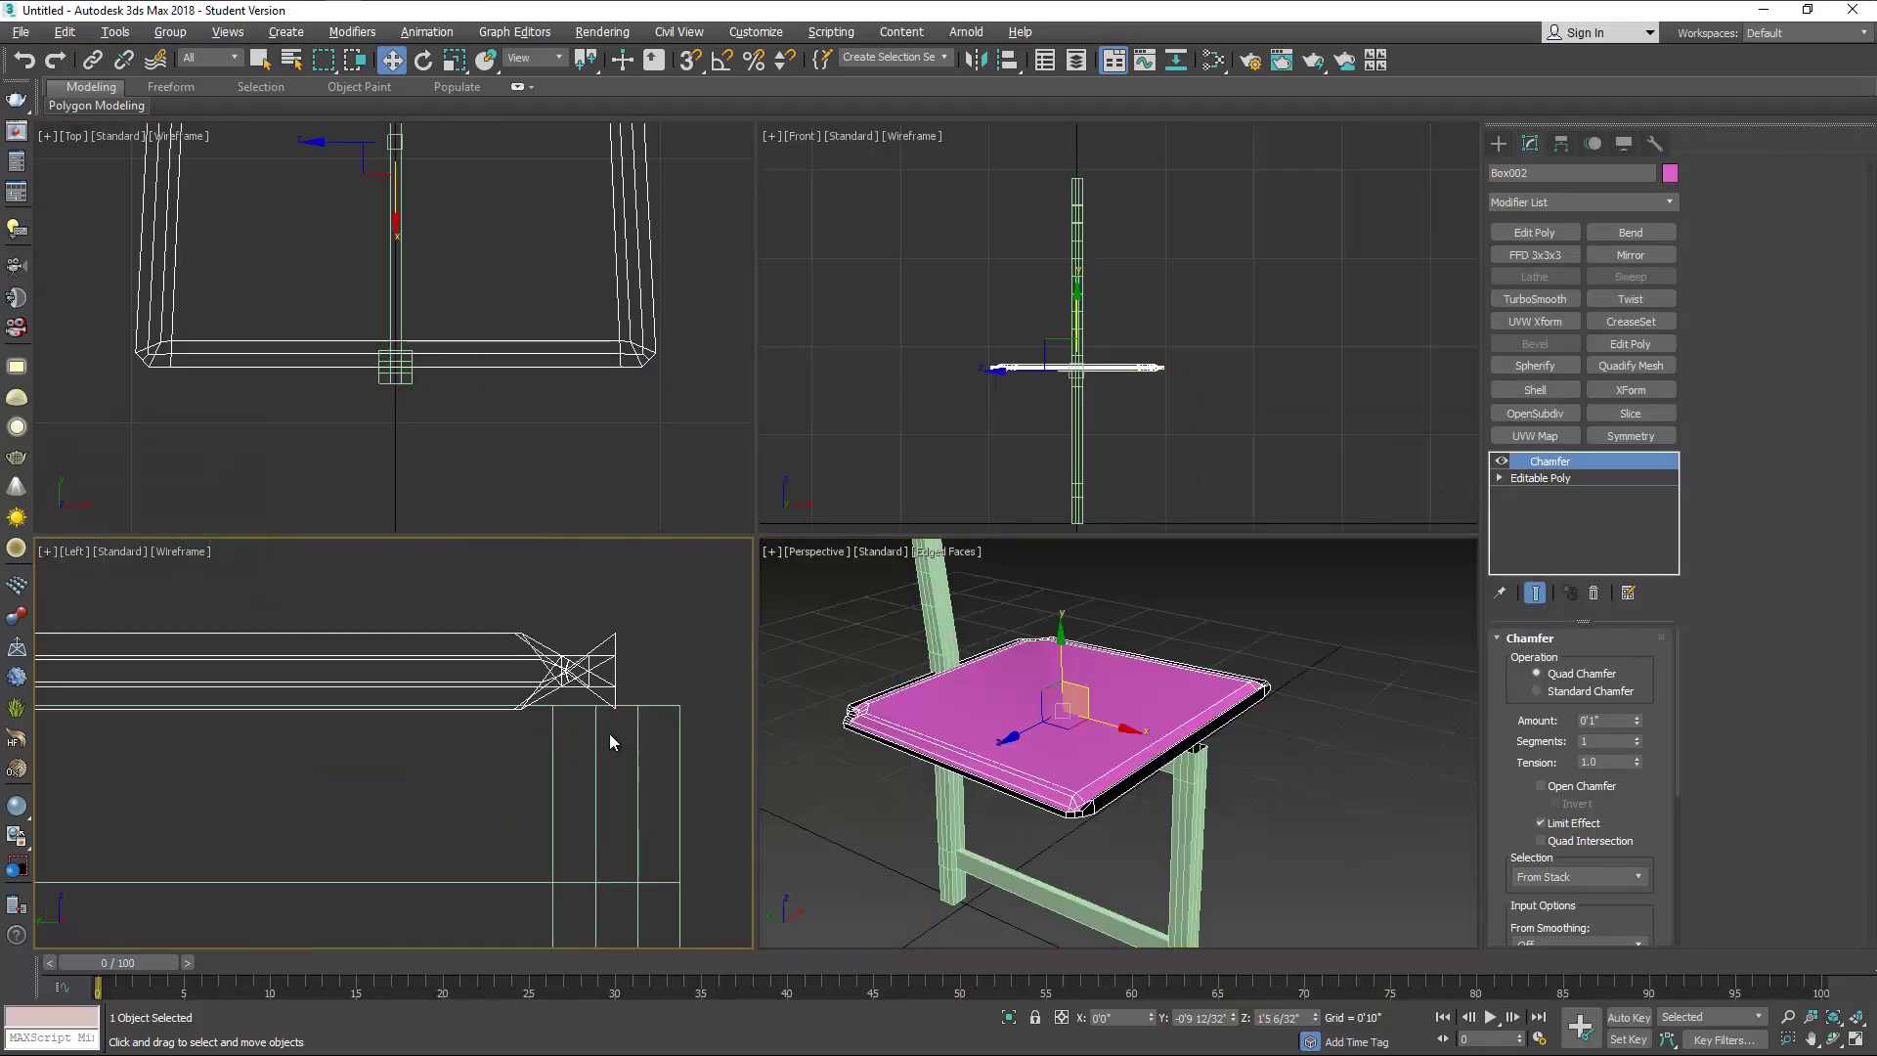
Set the chamfer to 2 segments, about 0.65 tension and 0'0 8/32" amount.
drag(1637, 721, 1648, 797)
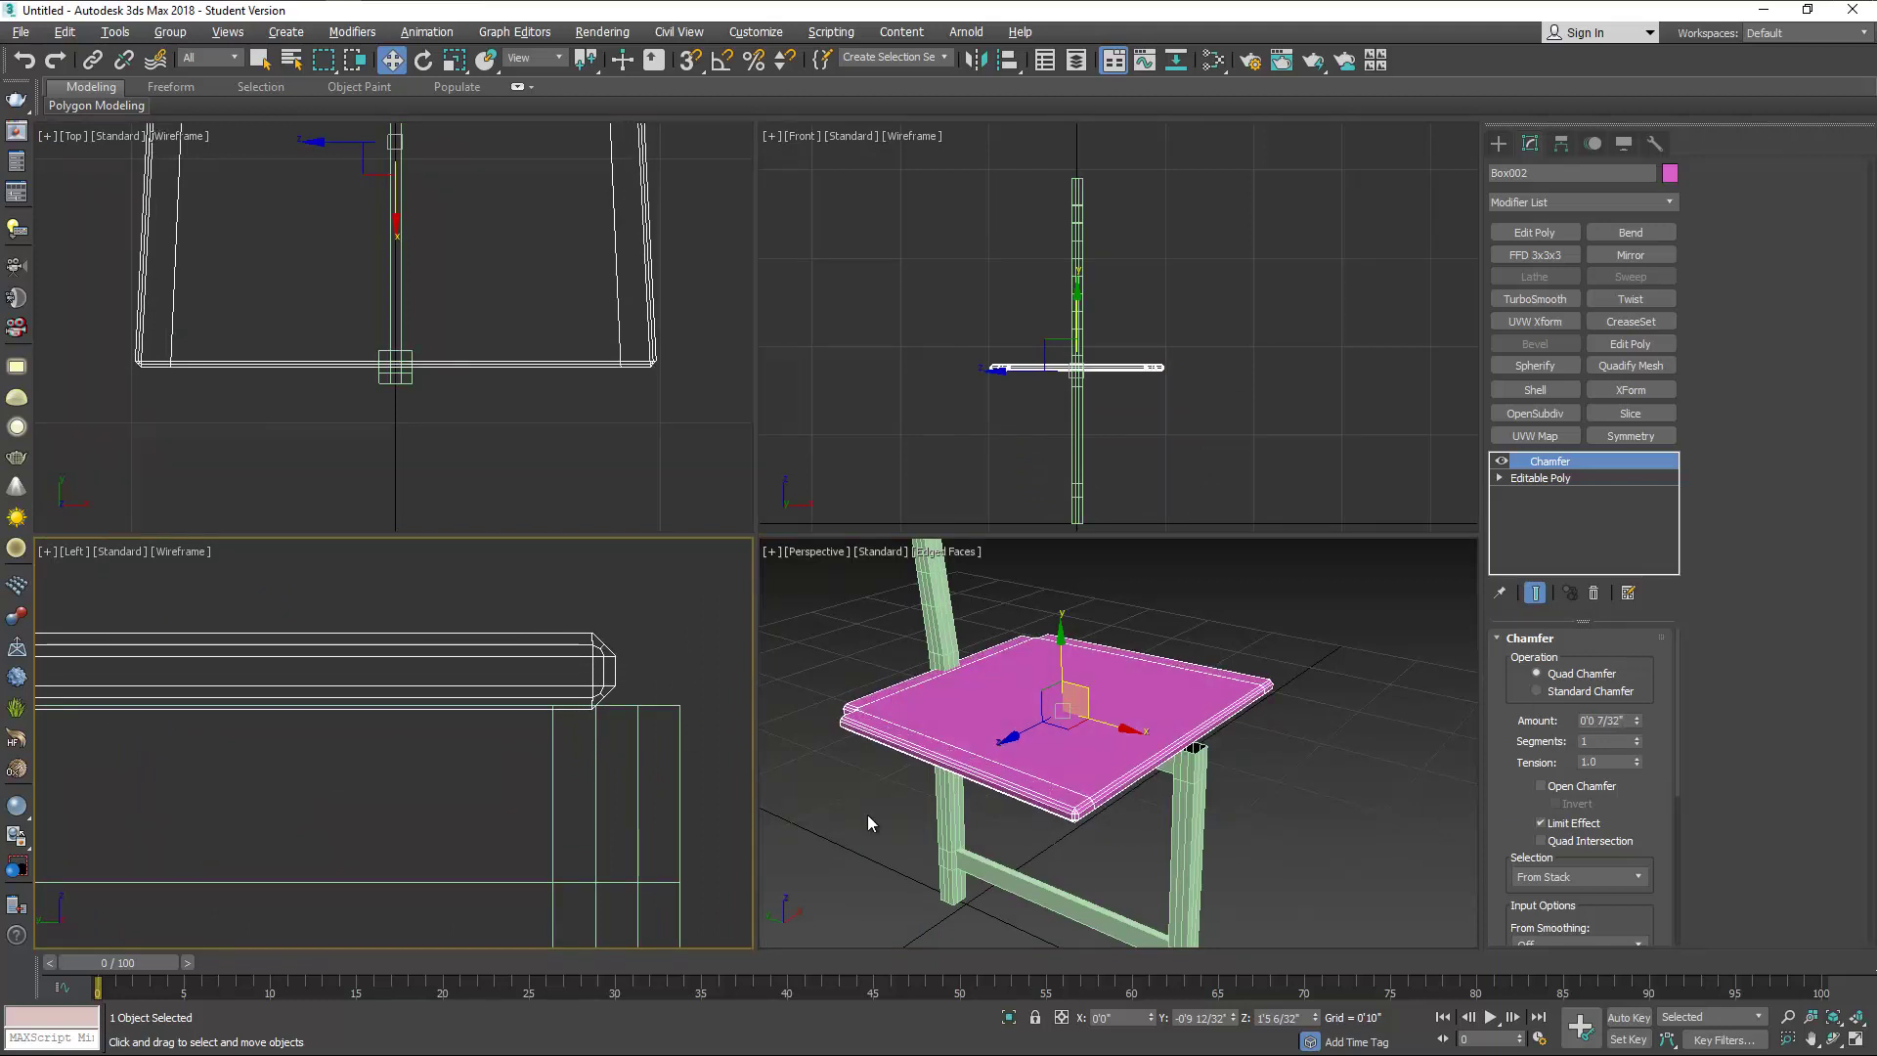
scroll(602, 661, up, 2)
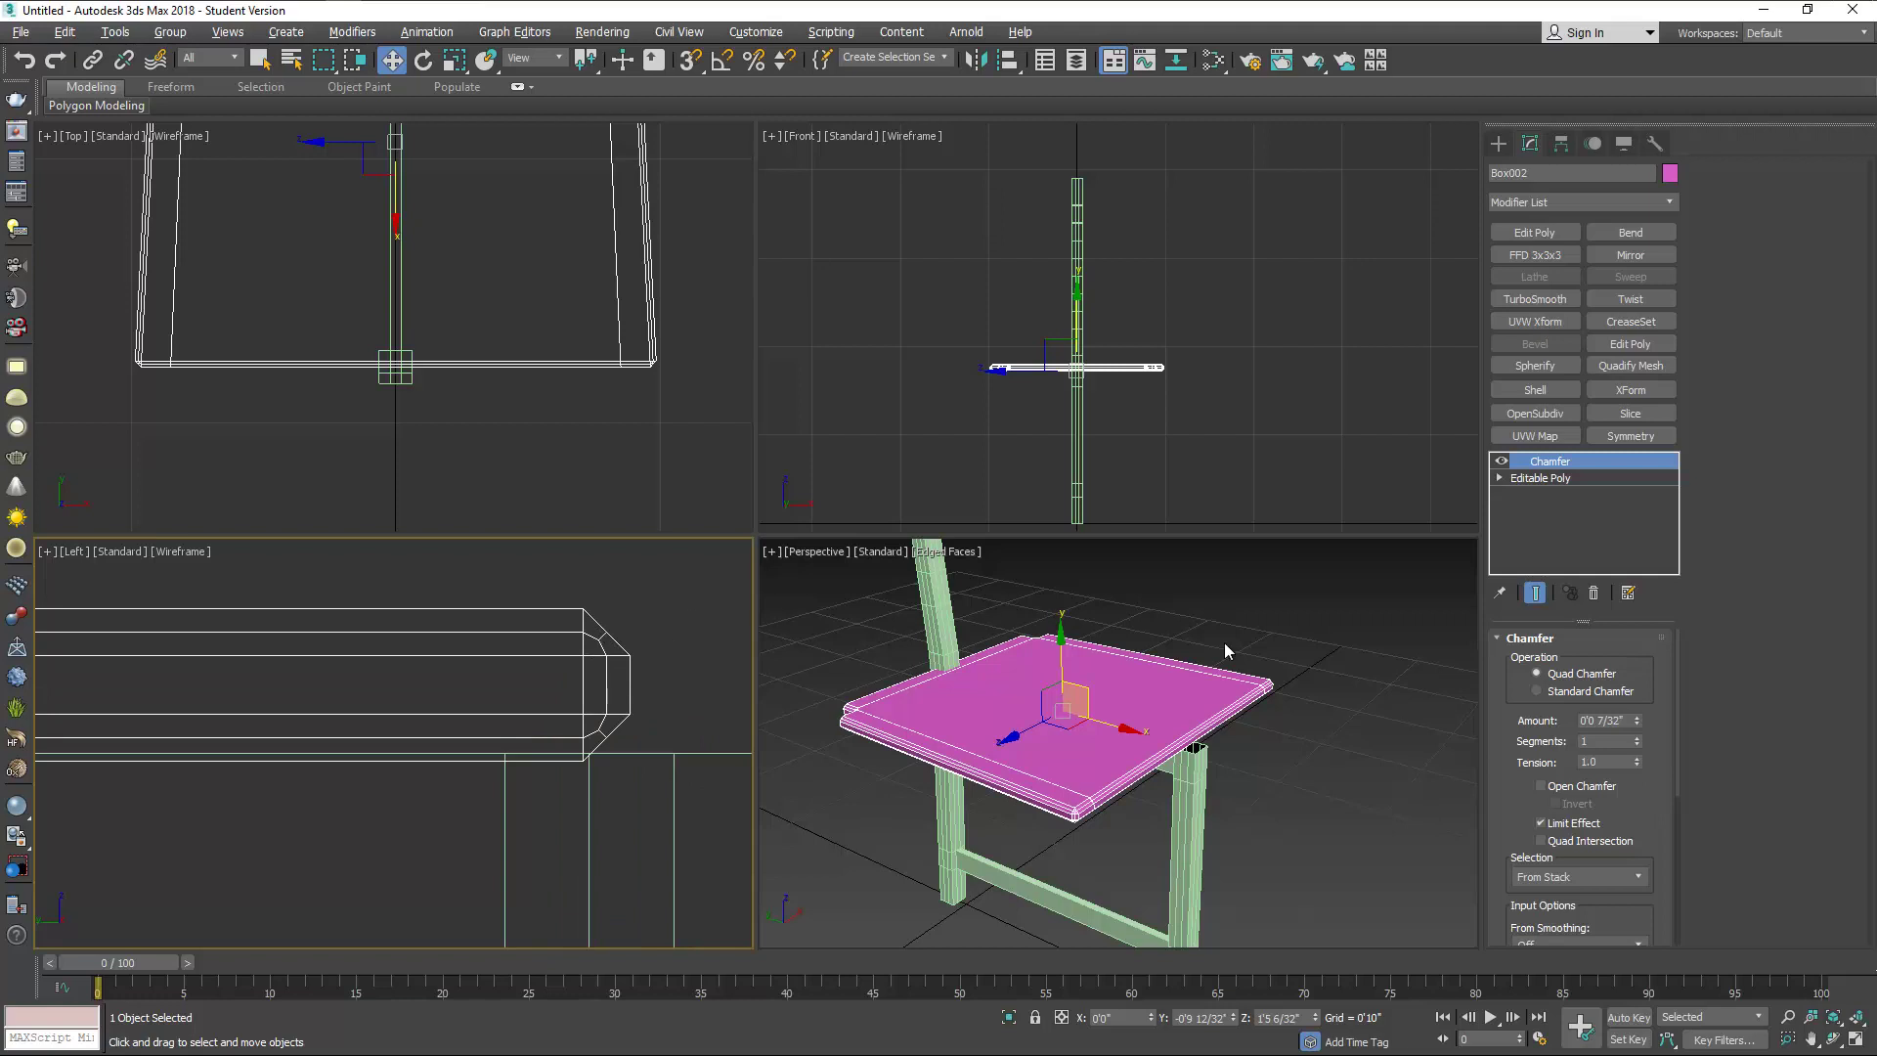
drag(1637, 763, 1634, 799)
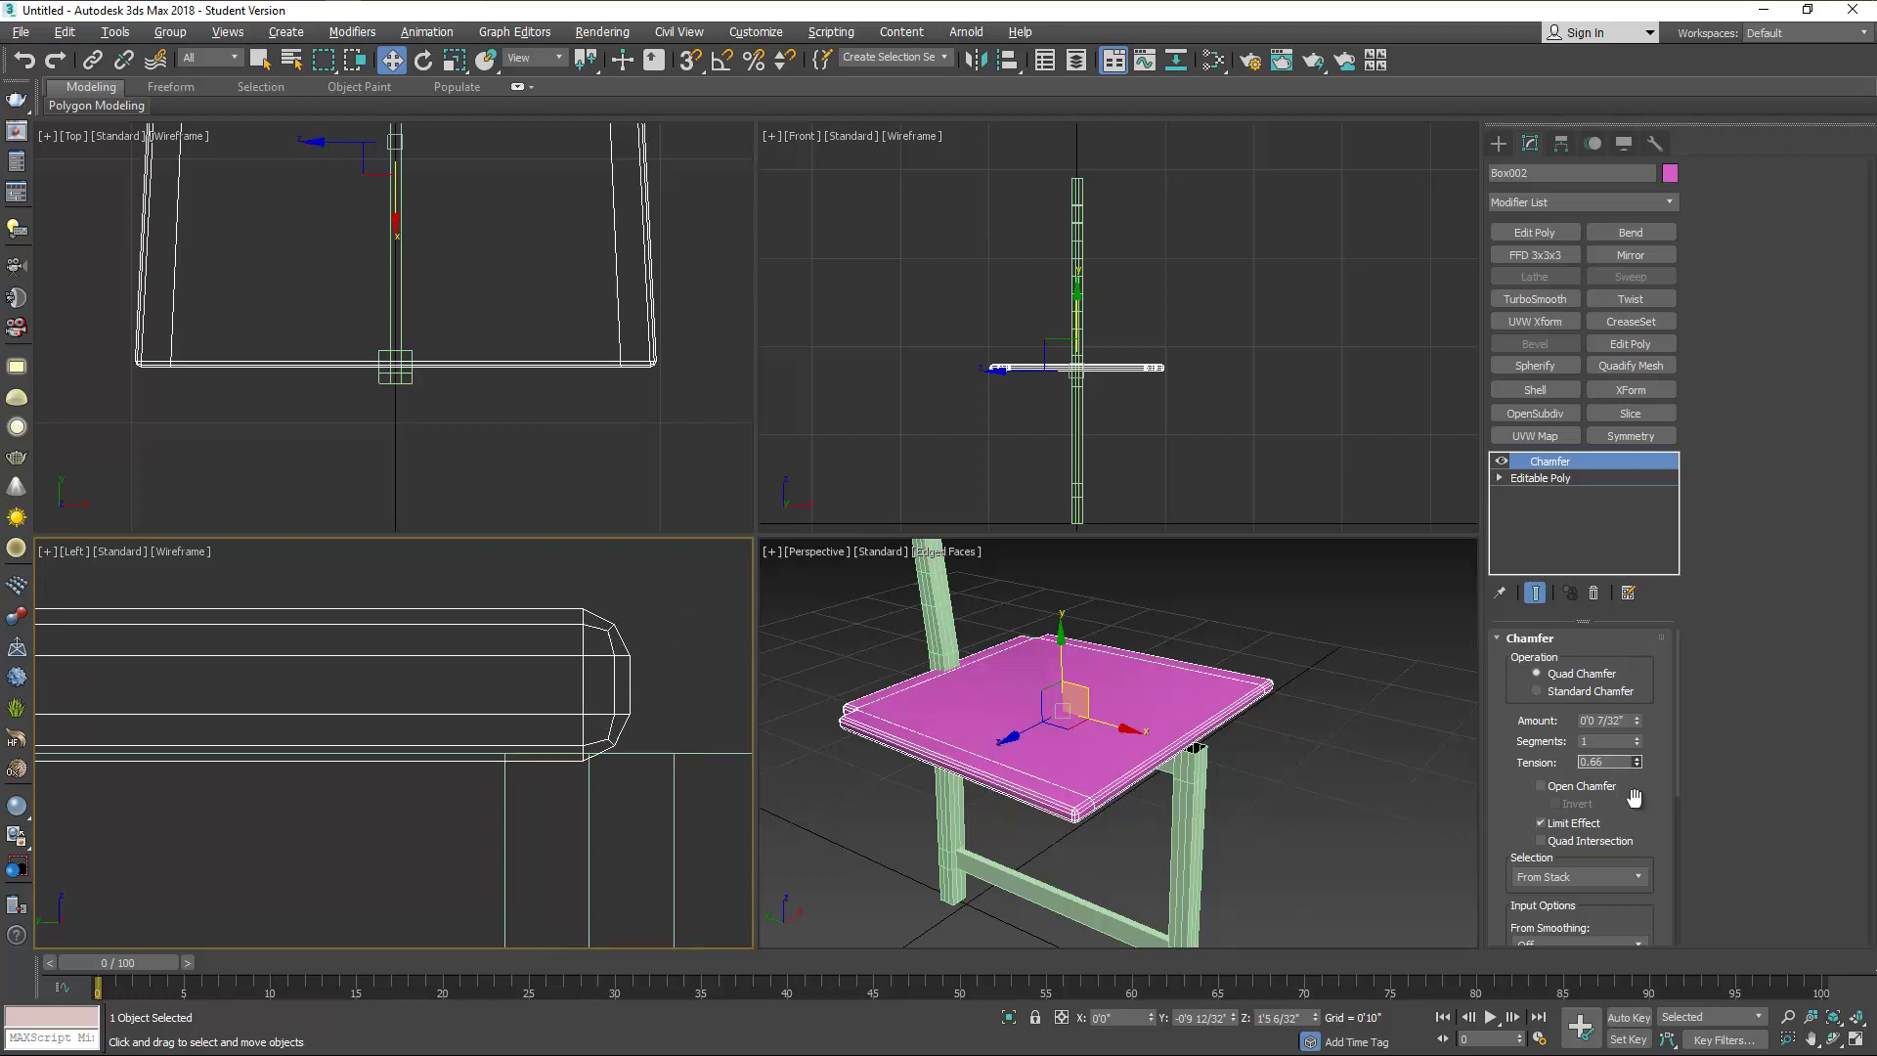
click(1638, 738)
alt+middle_drag(982, 749, 1127, 780)
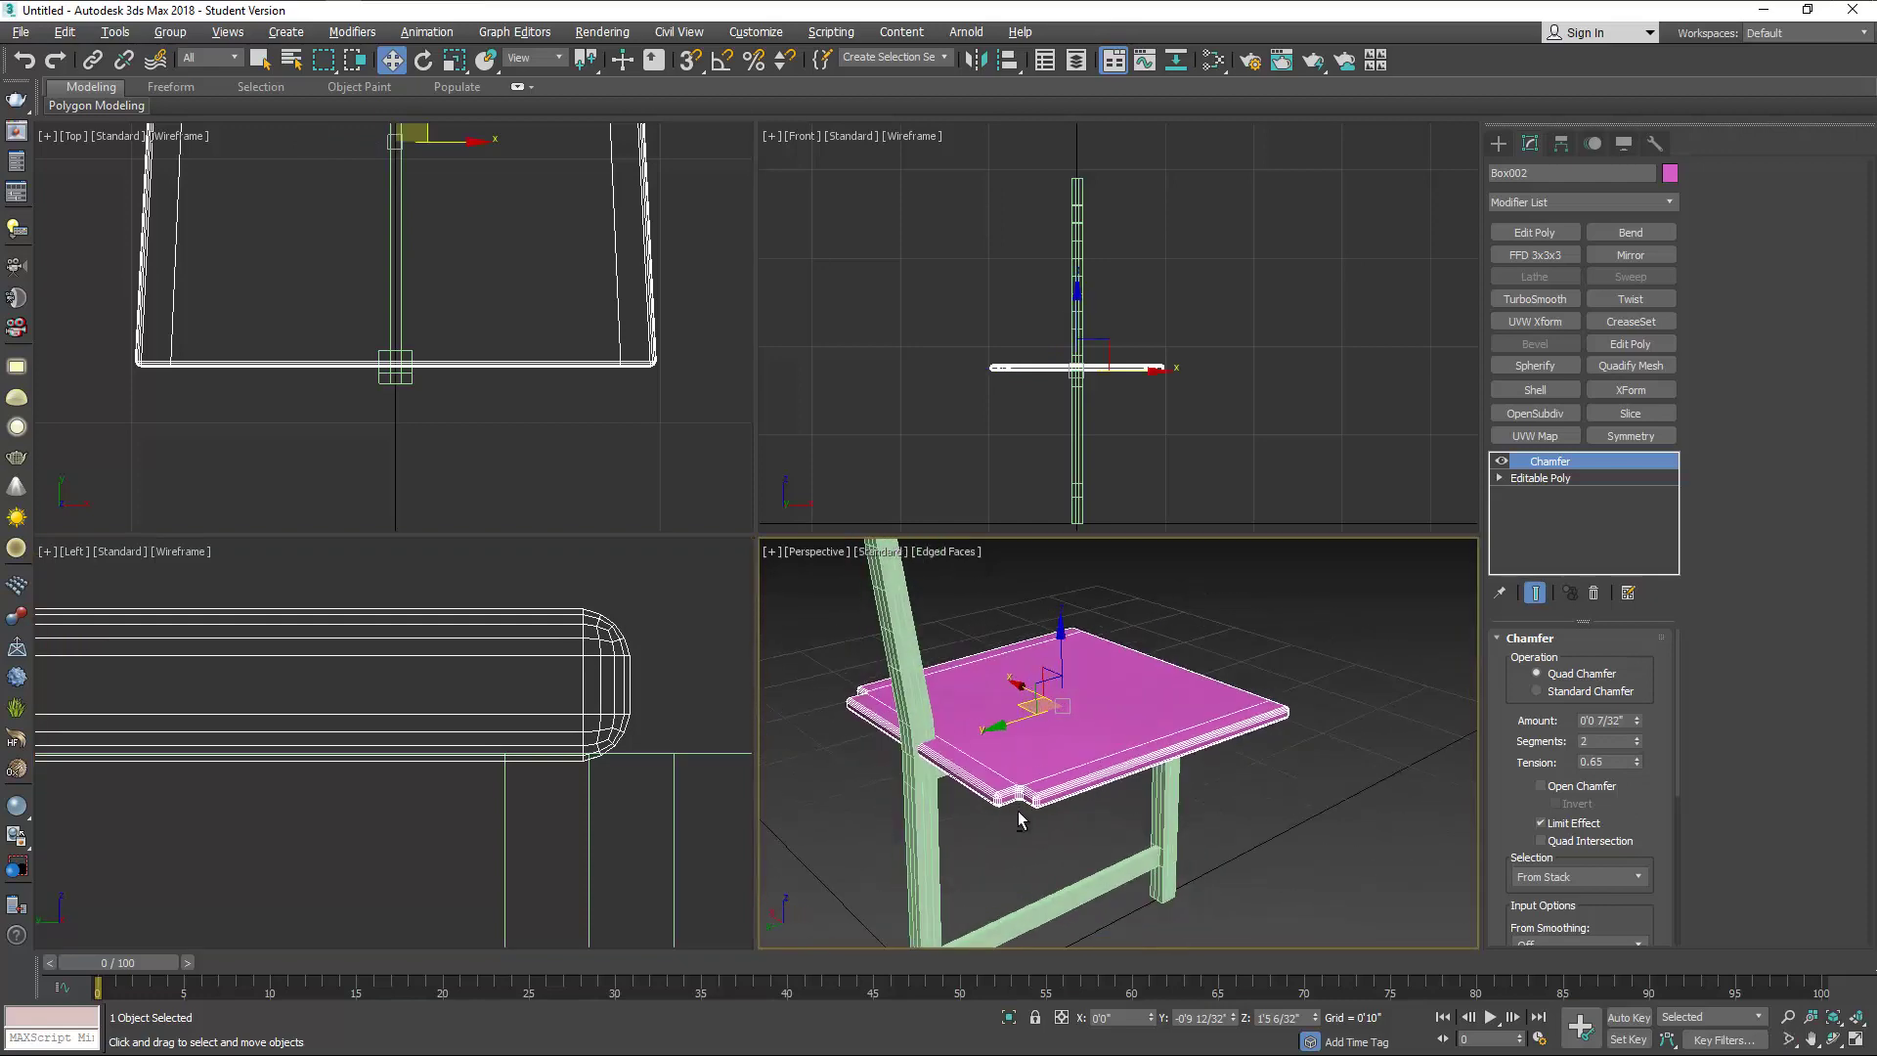
scroll(1017, 811, up, 5)
drag(1638, 735, 1639, 729)
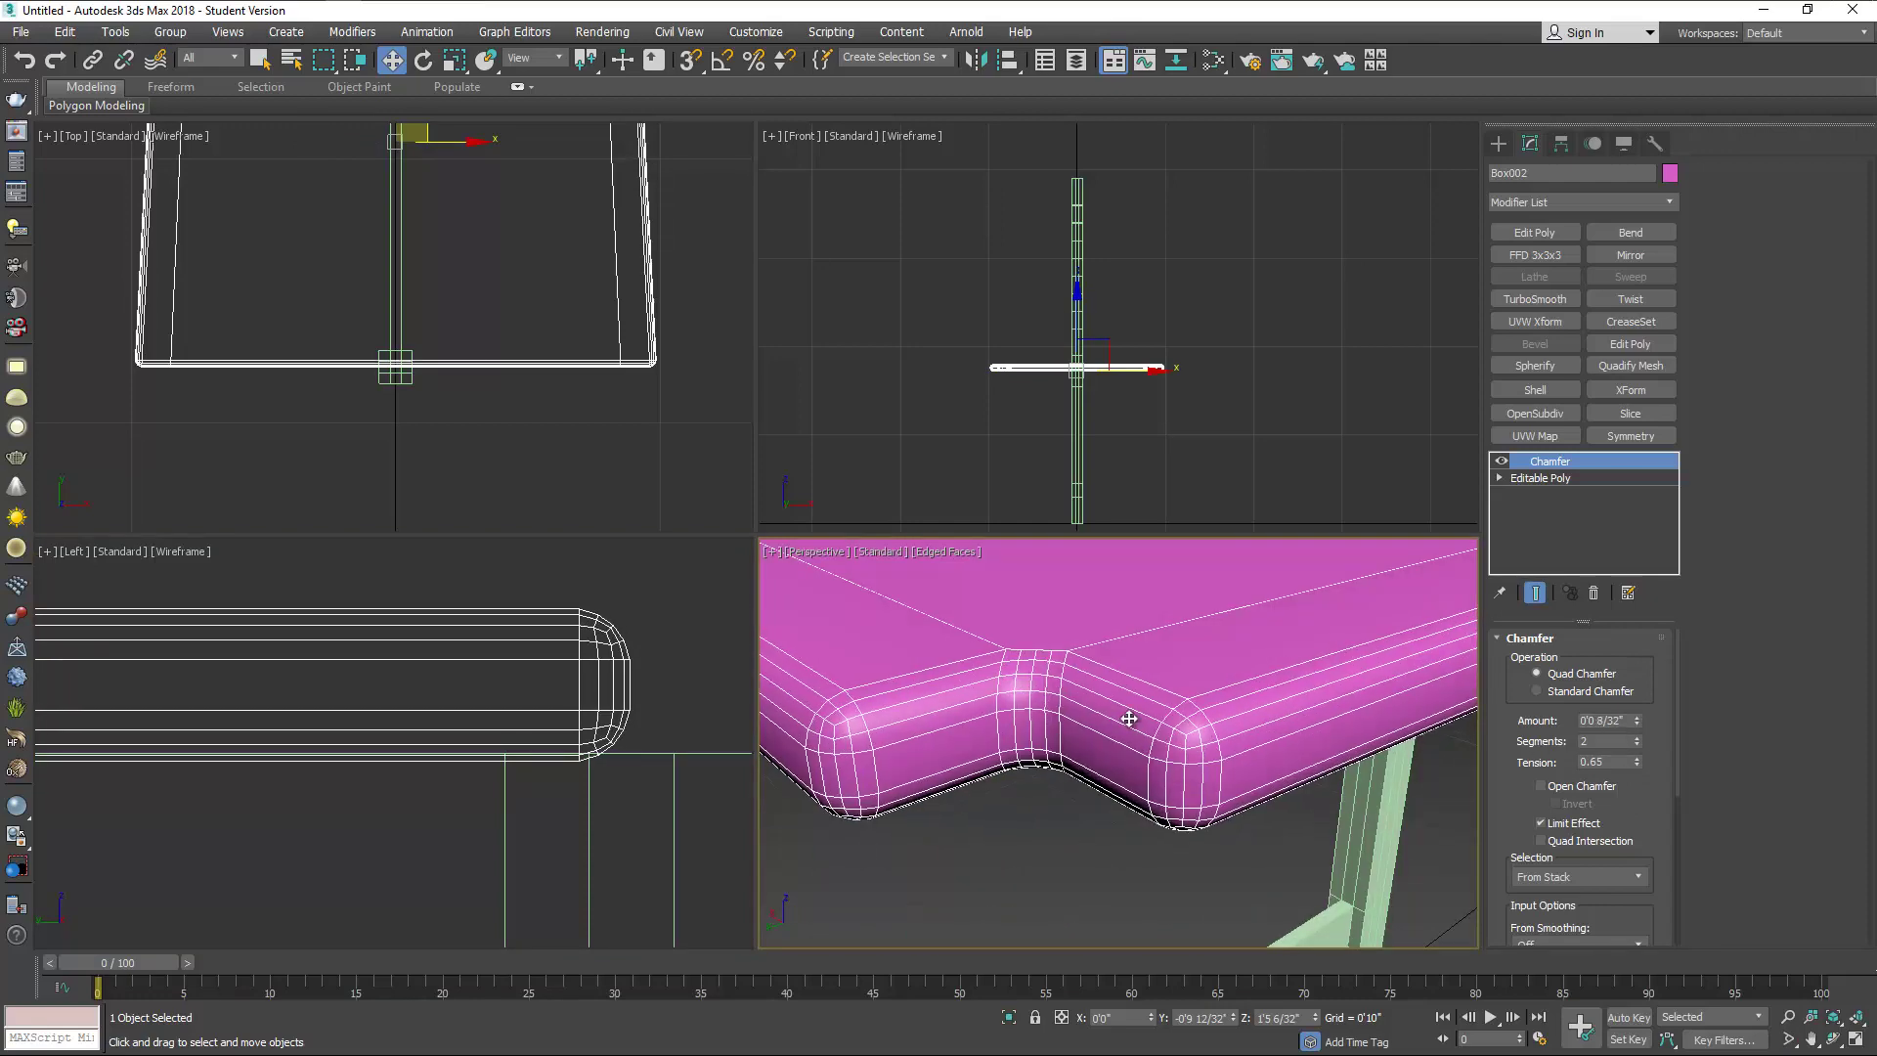
scroll(1124, 718, down, 5)
alt+middle_drag(1124, 718, 1022, 650)
Move the green frame Box001 left in the Top view toward the seat's corner.
click(553, 448)
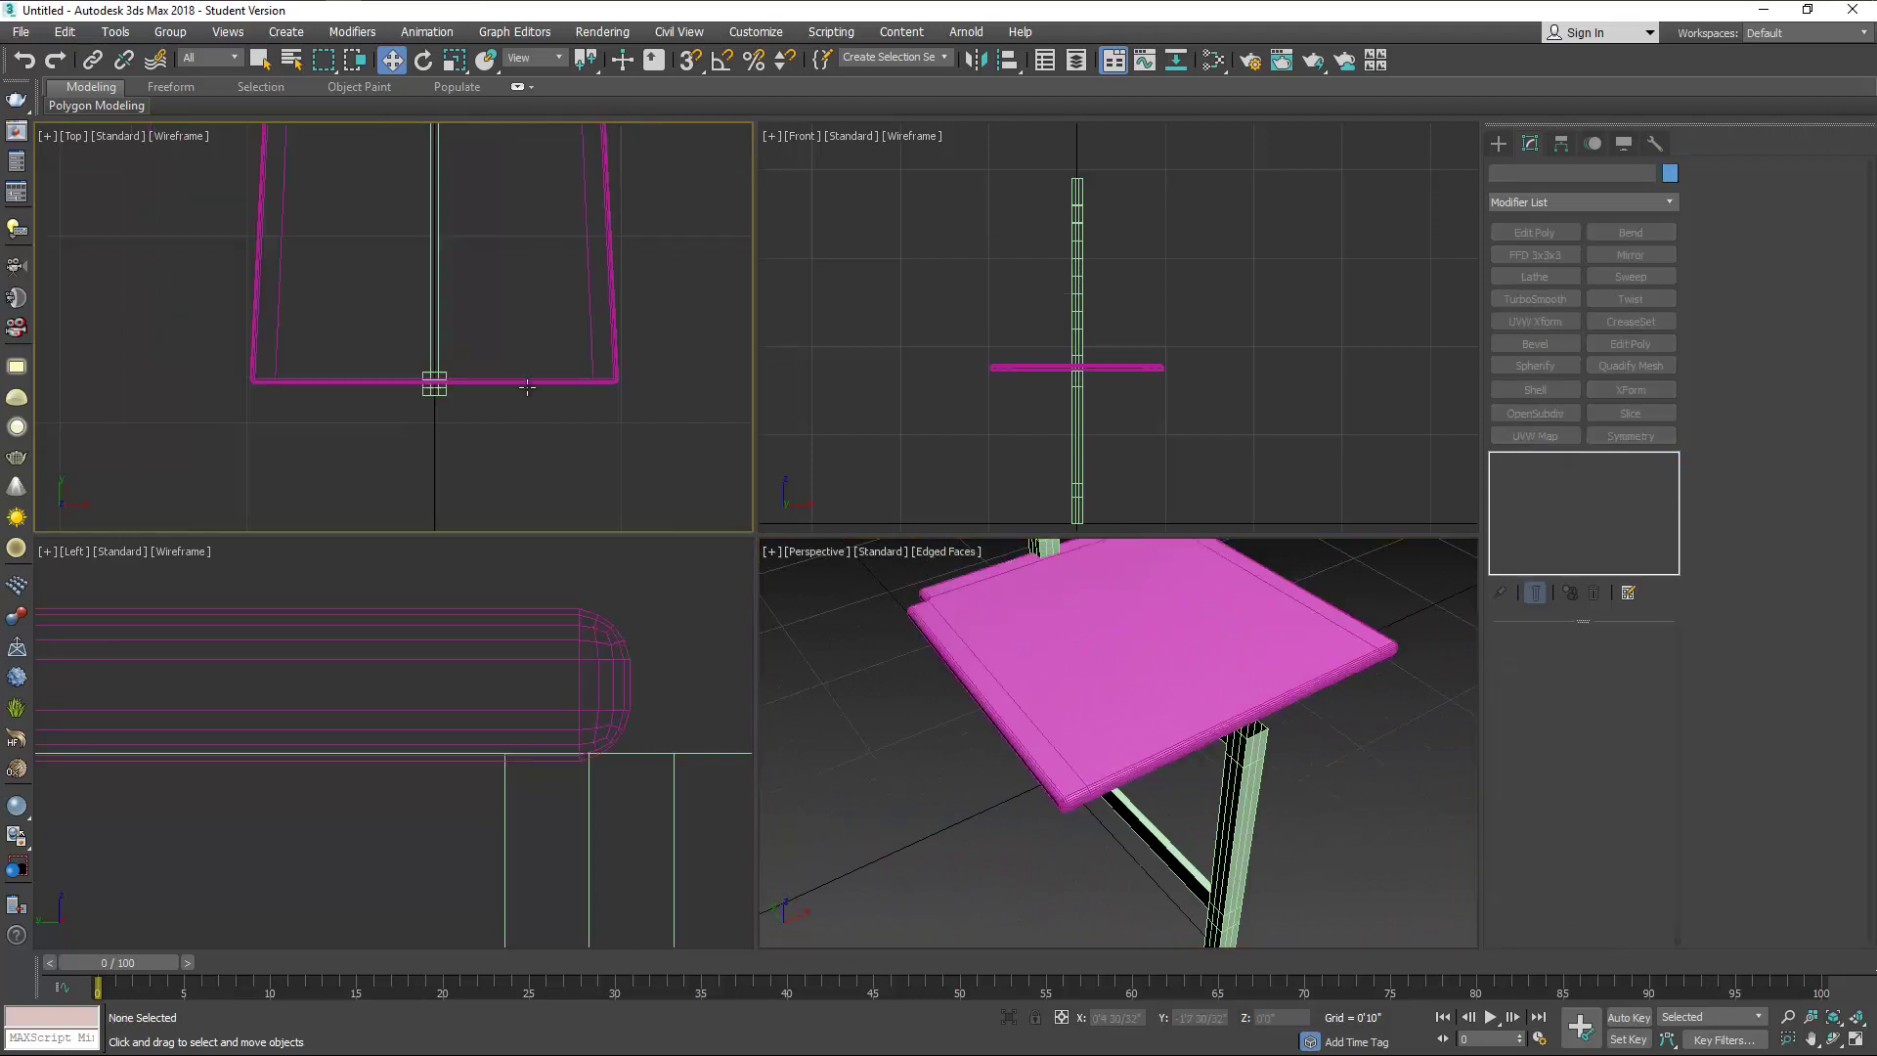
scroll(528, 368, down, 3)
click(498, 225)
drag(538, 227, 422, 223)
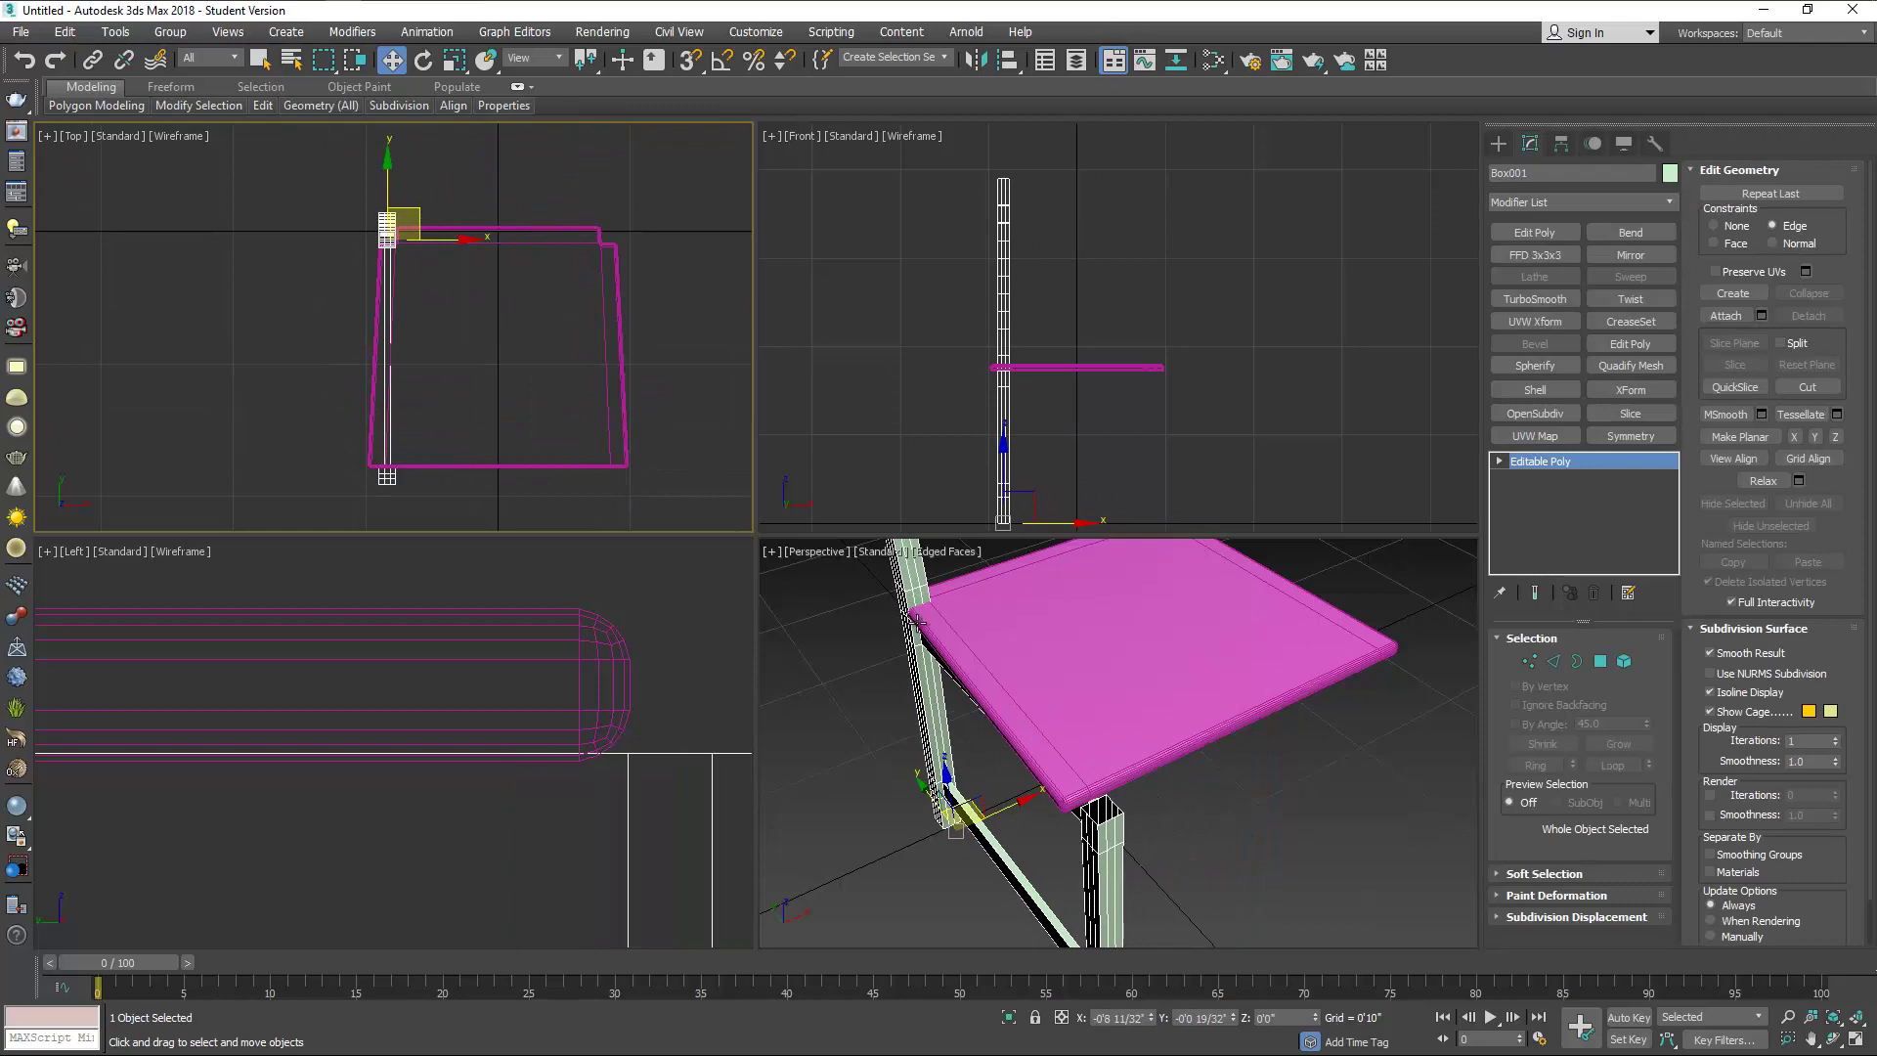
scroll(917, 618, up, 5)
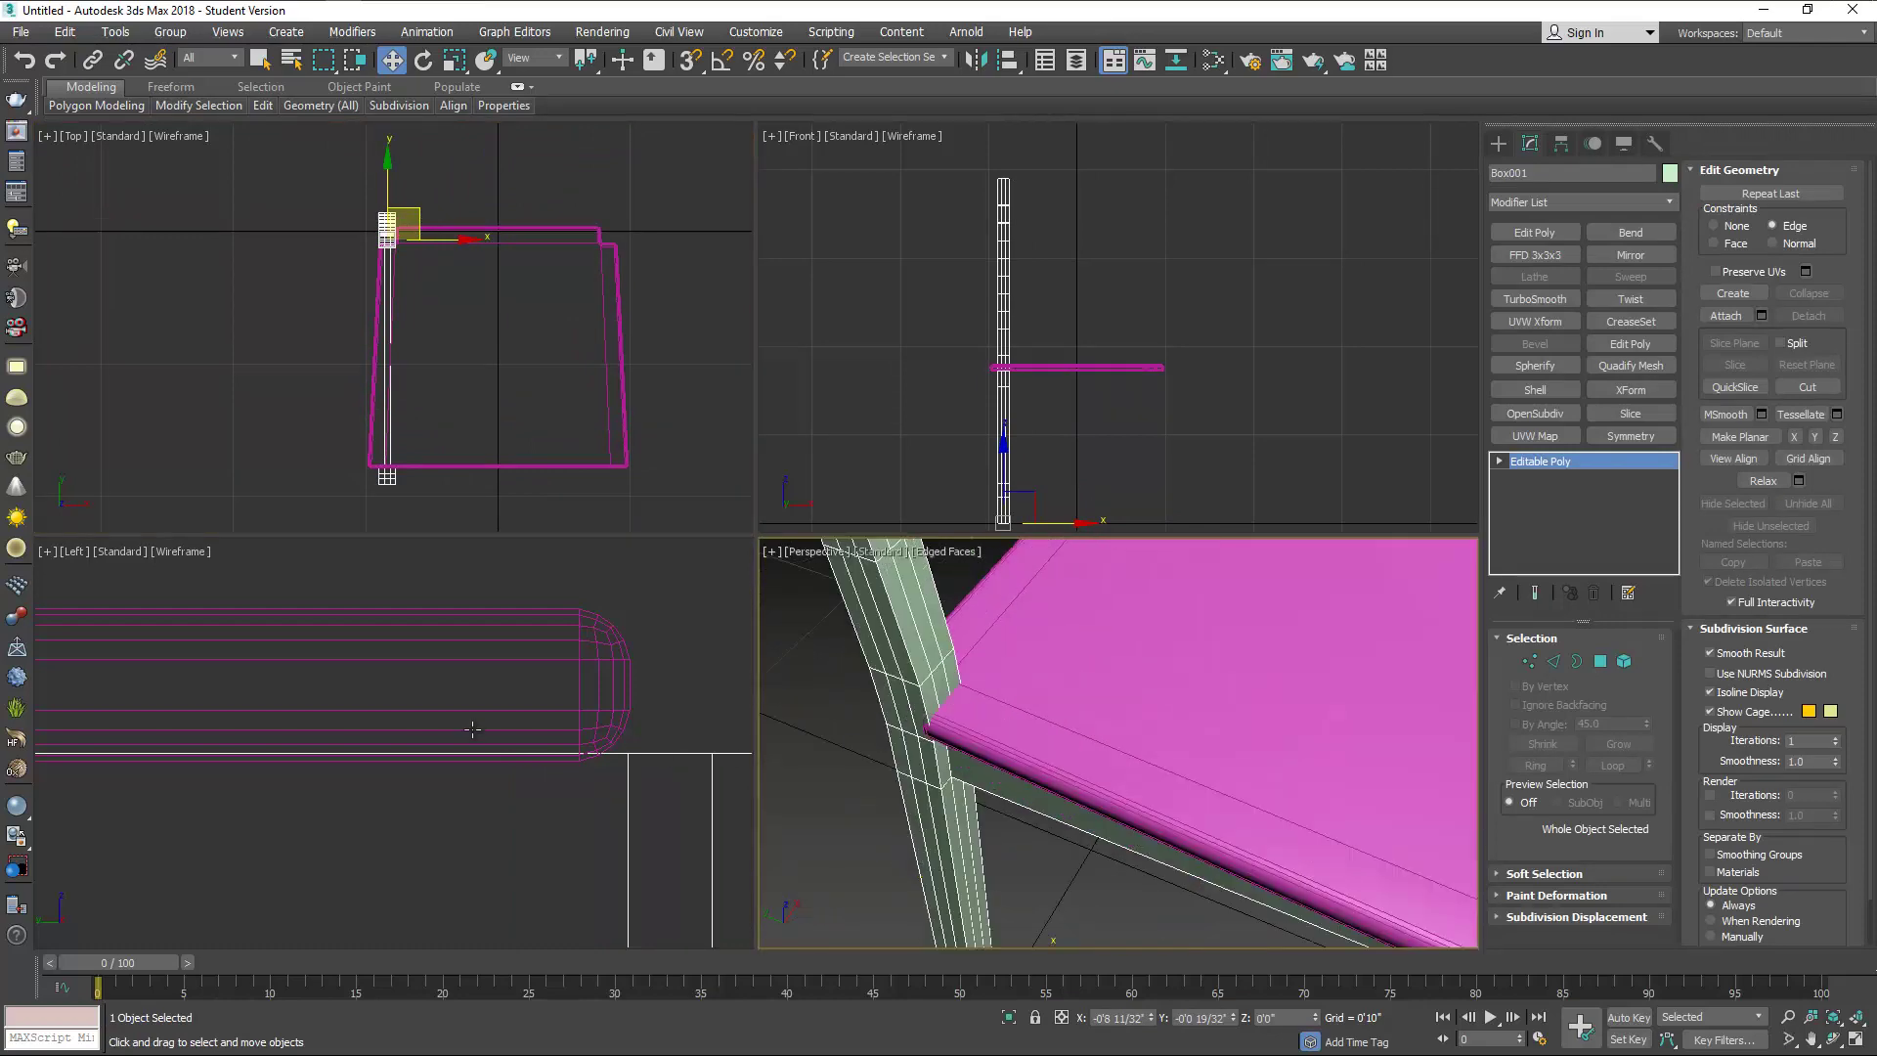
scroll(472, 728, down, 6)
middle_drag(410, 684, 322, 611)
scroll(321, 611, up, 5)
click(1023, 370)
scroll(1008, 367, up, 8)
middle_drag(391, 232, 430, 291)
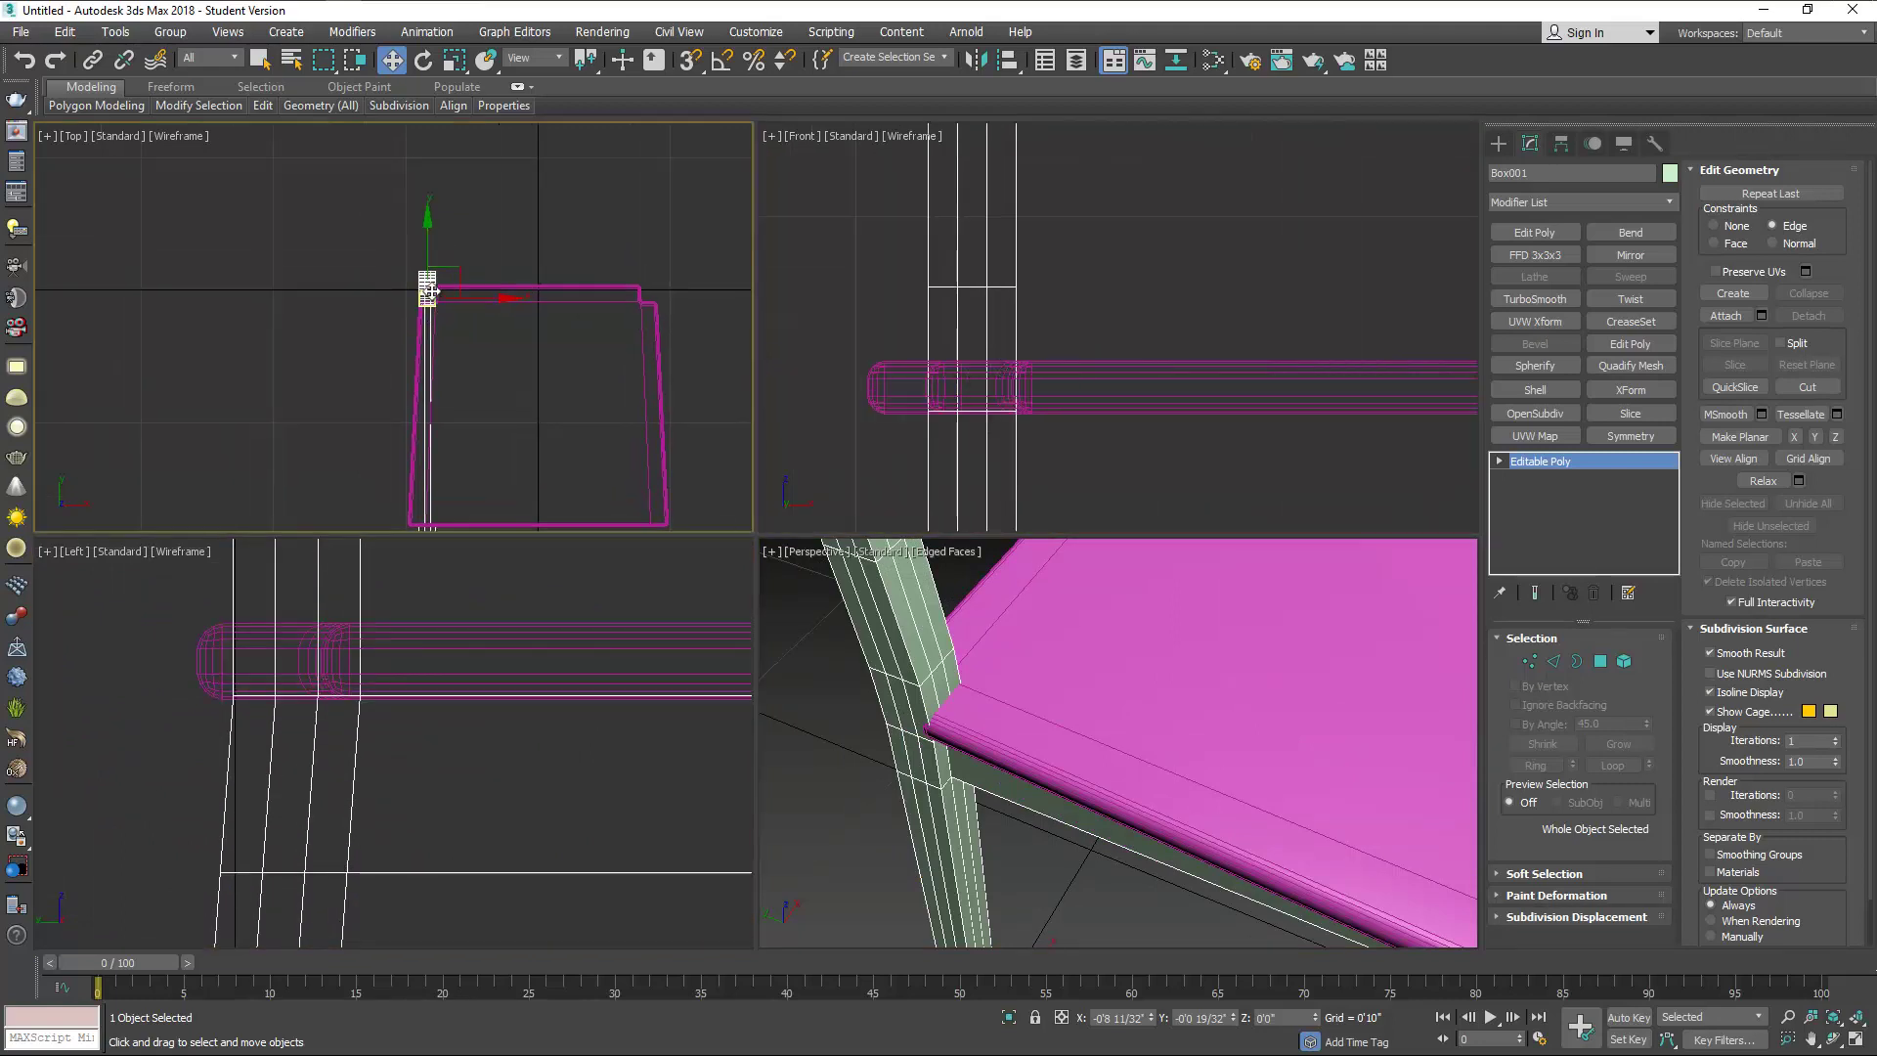
scroll(430, 291, up, 4)
drag(447, 280, 415, 256)
scroll(426, 297, up, 10)
scroll(450, 369, down, 10)
mouse_move(449, 368)
middle_down()
mouse_move(452, 481)
mouse_move(460, 377)
mouse_move(461, 395)
middle_up()
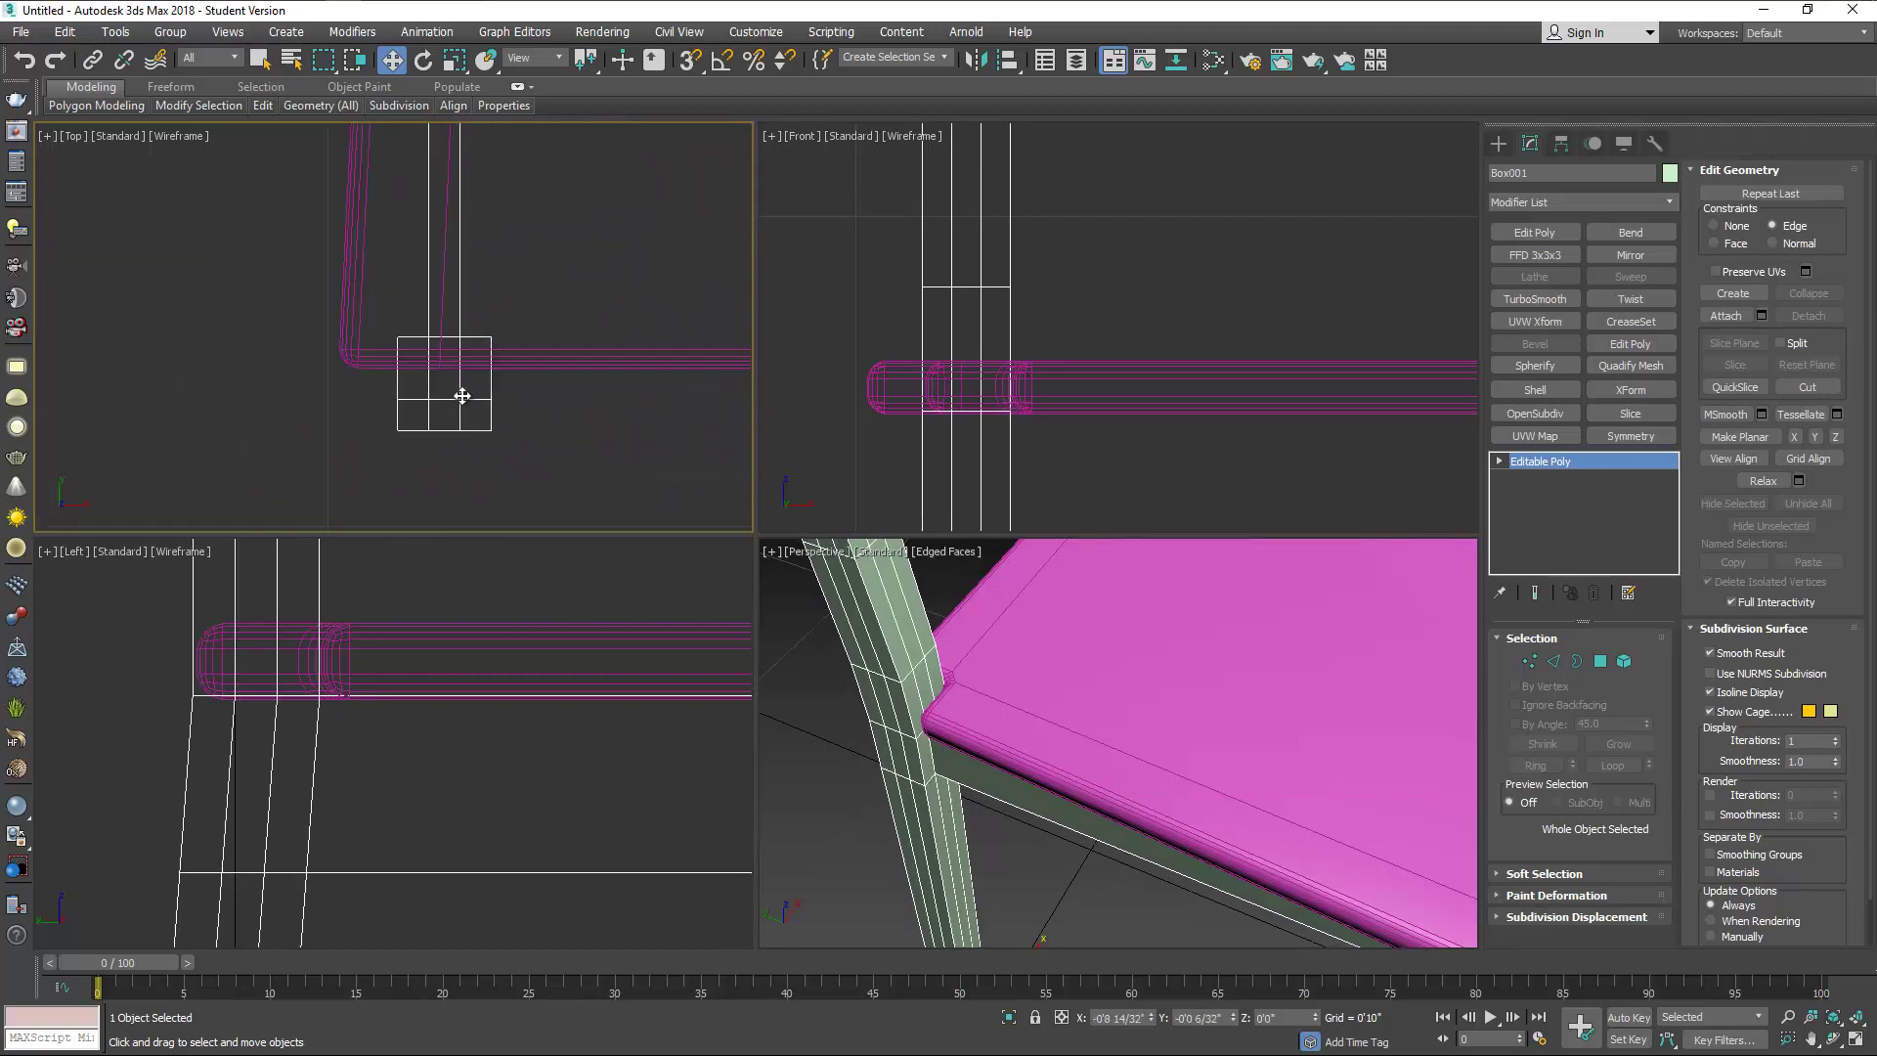
Shift the leg's corner vertices along Y and X so the leg sits under the seat corner.
click(1528, 663)
drag(381, 320, 530, 455)
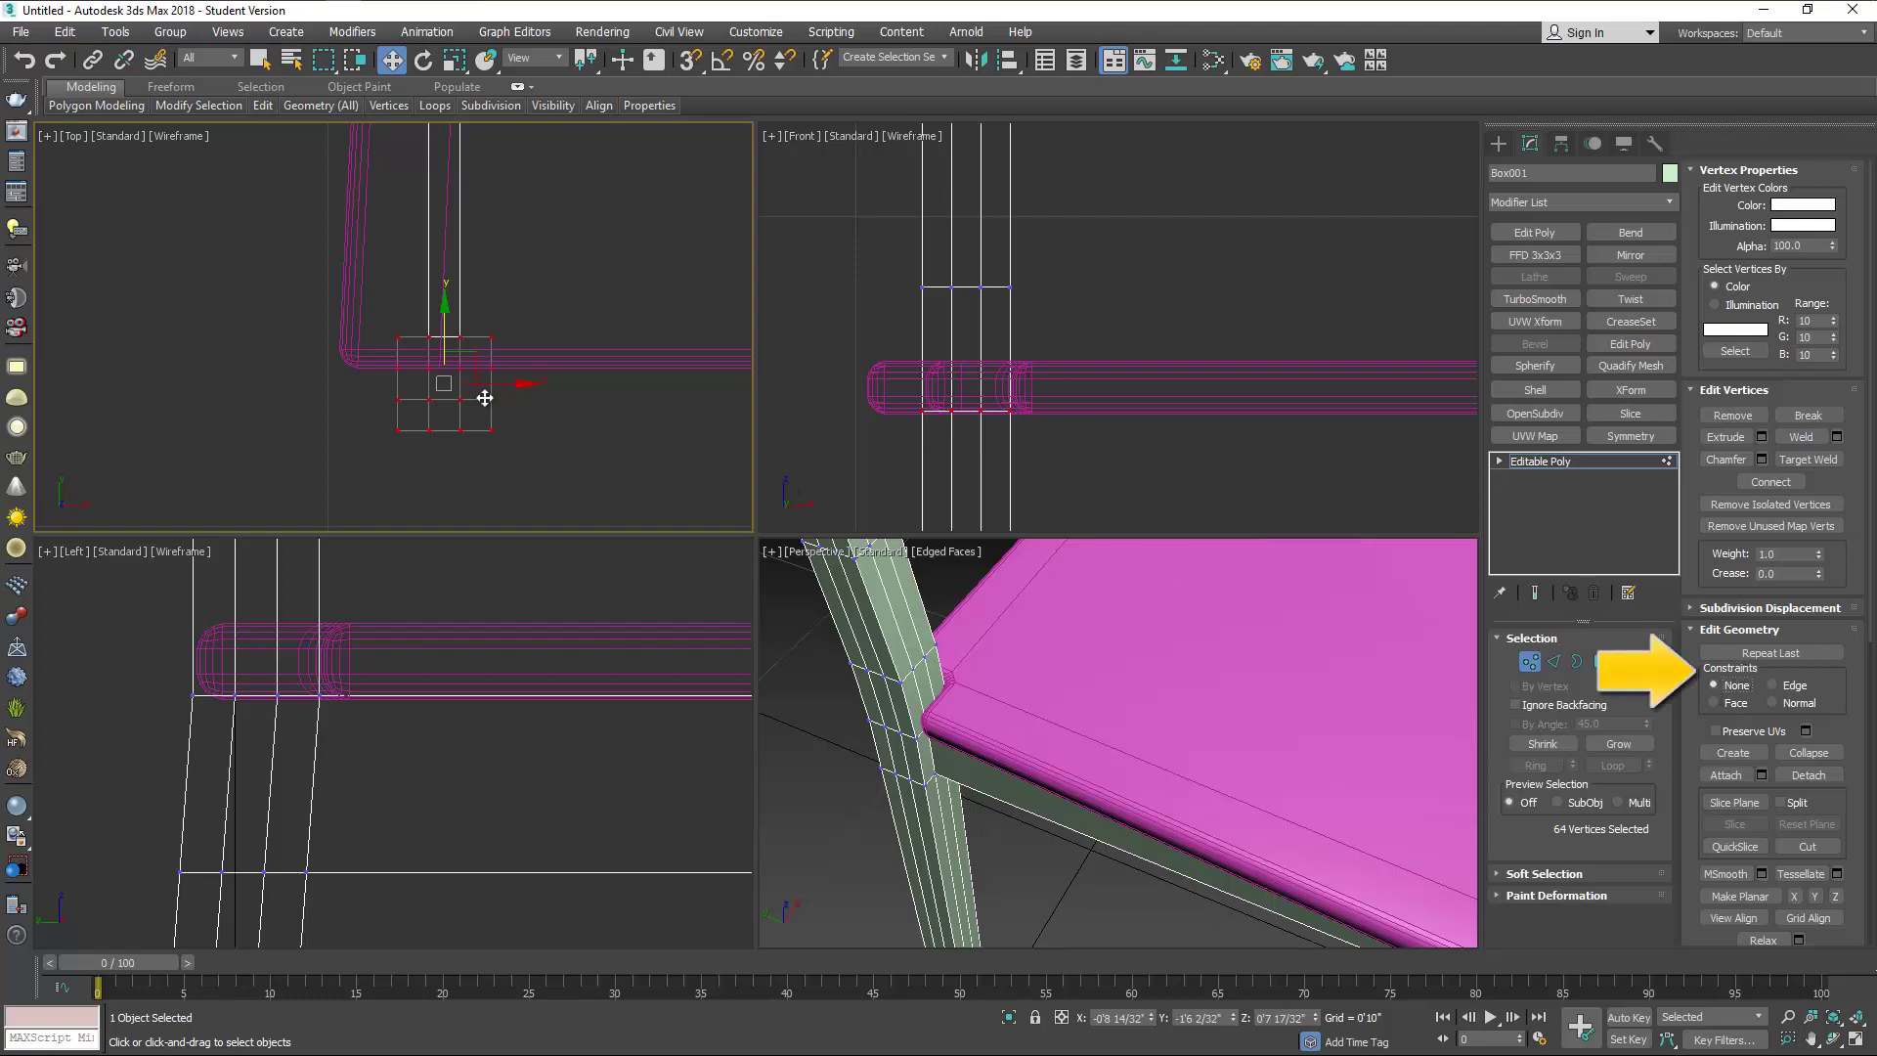
drag(446, 312, 451, 221)
drag(508, 291, 473, 289)
scroll(446, 270, up, 2)
scroll(445, 298, down, 5)
click(1531, 664)
scroll(999, 643, down, 5)
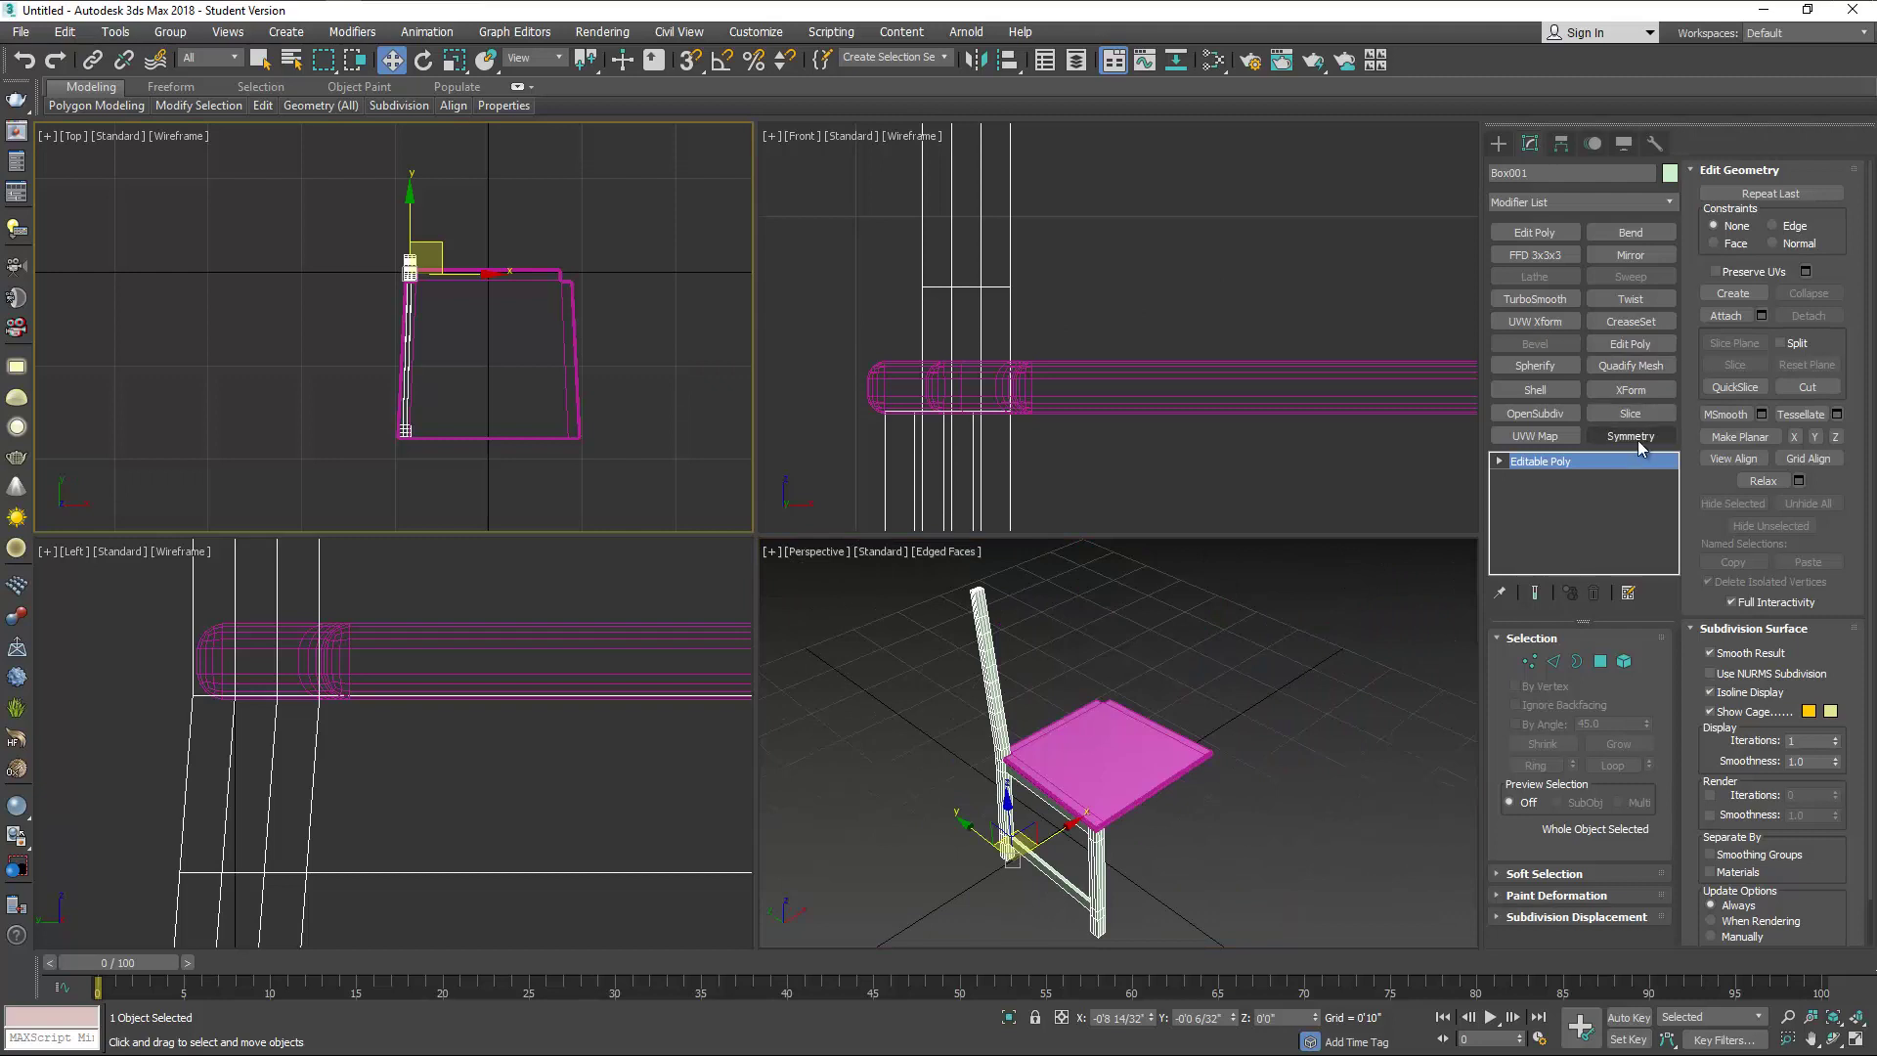
Add a Symmetry modifier mirroring the frame across X with Flip, its plane centred at X 0.
click(1631, 436)
click(1521, 462)
click(1554, 478)
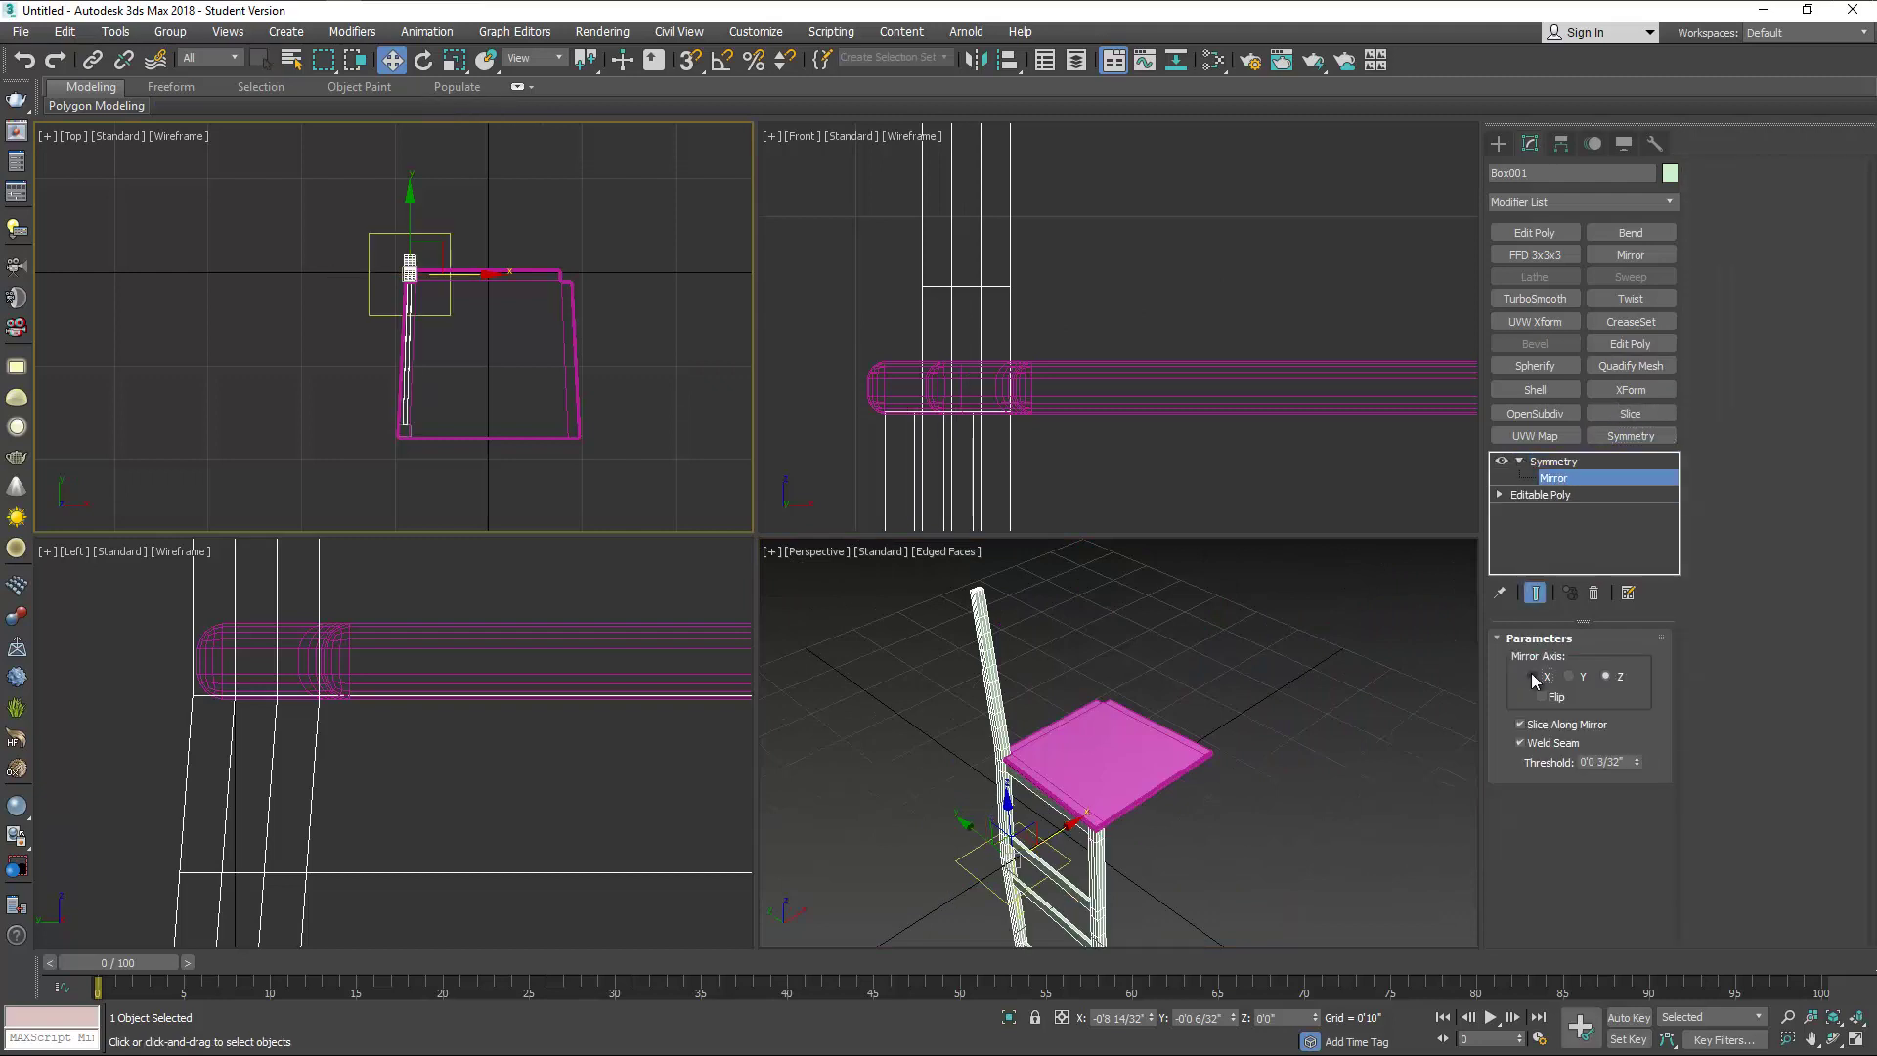
click(1541, 698)
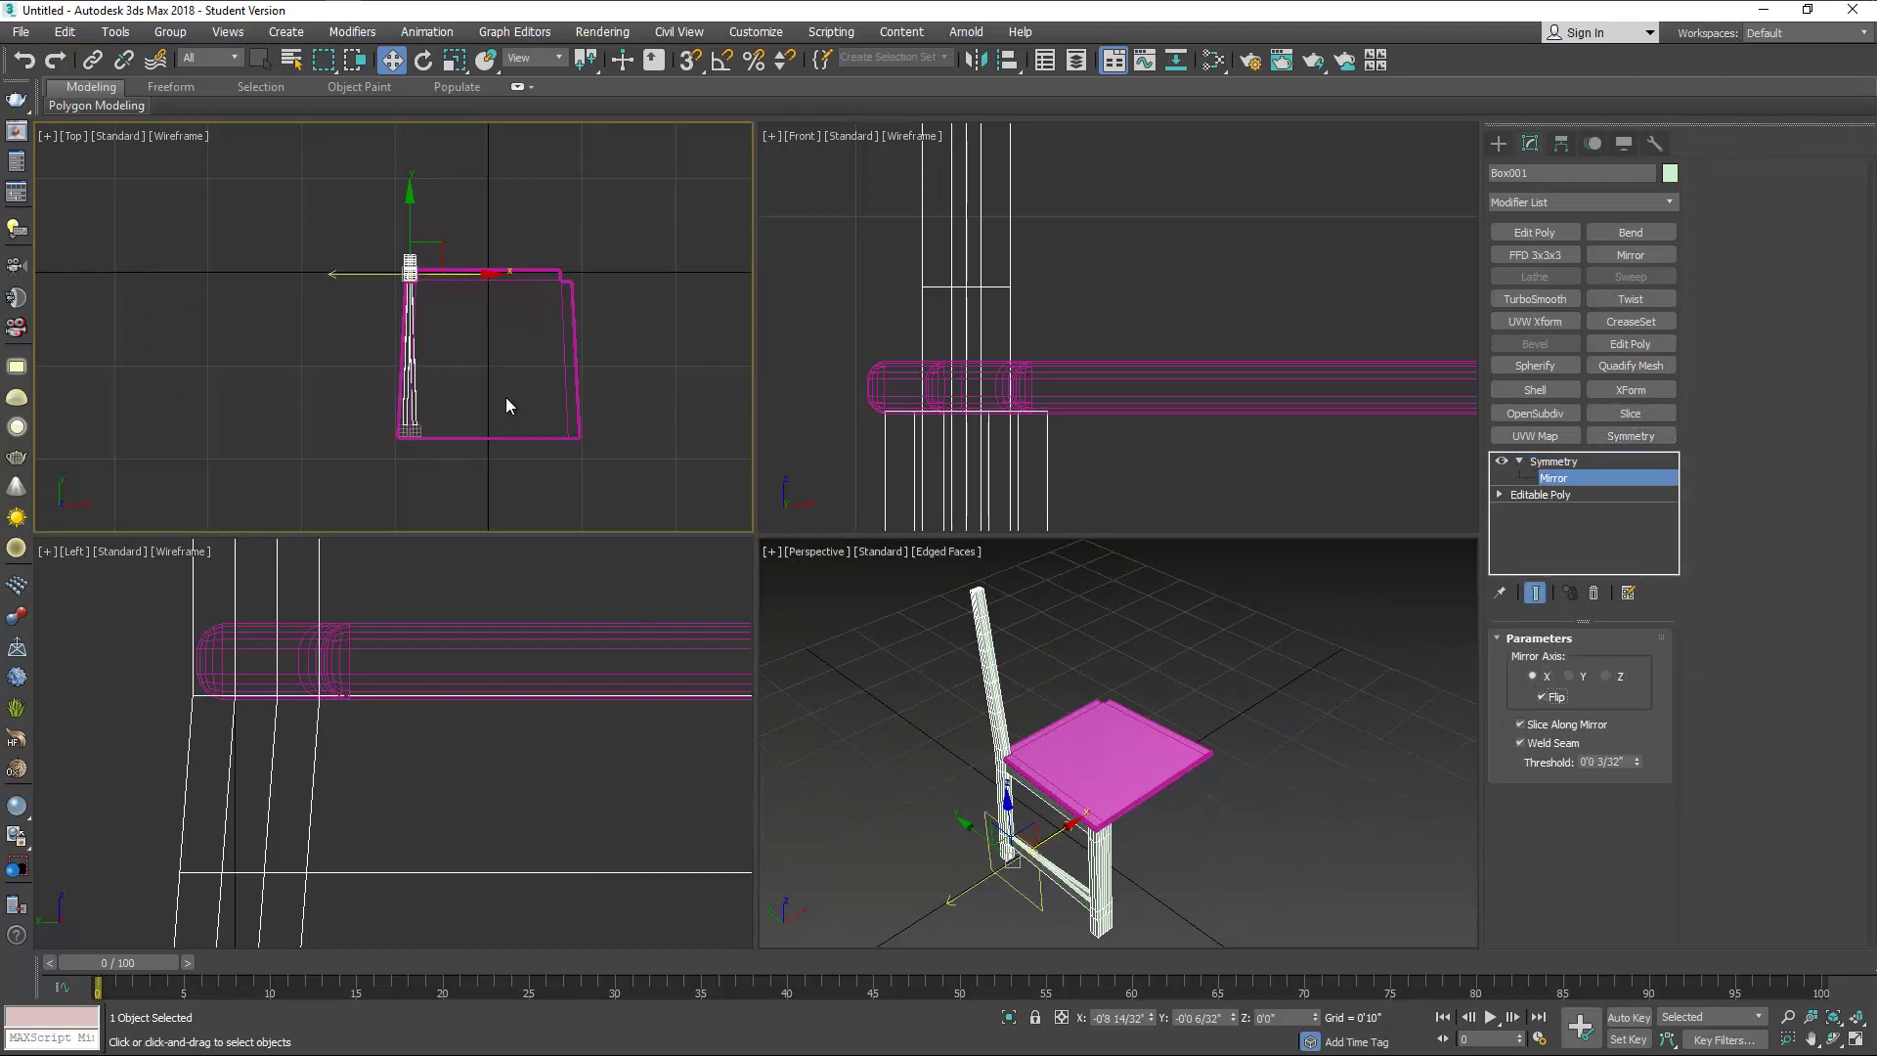
drag(456, 272, 535, 270)
scroll(539, 273, up, 8)
drag(199, 270, 192, 268)
key(alt+w)
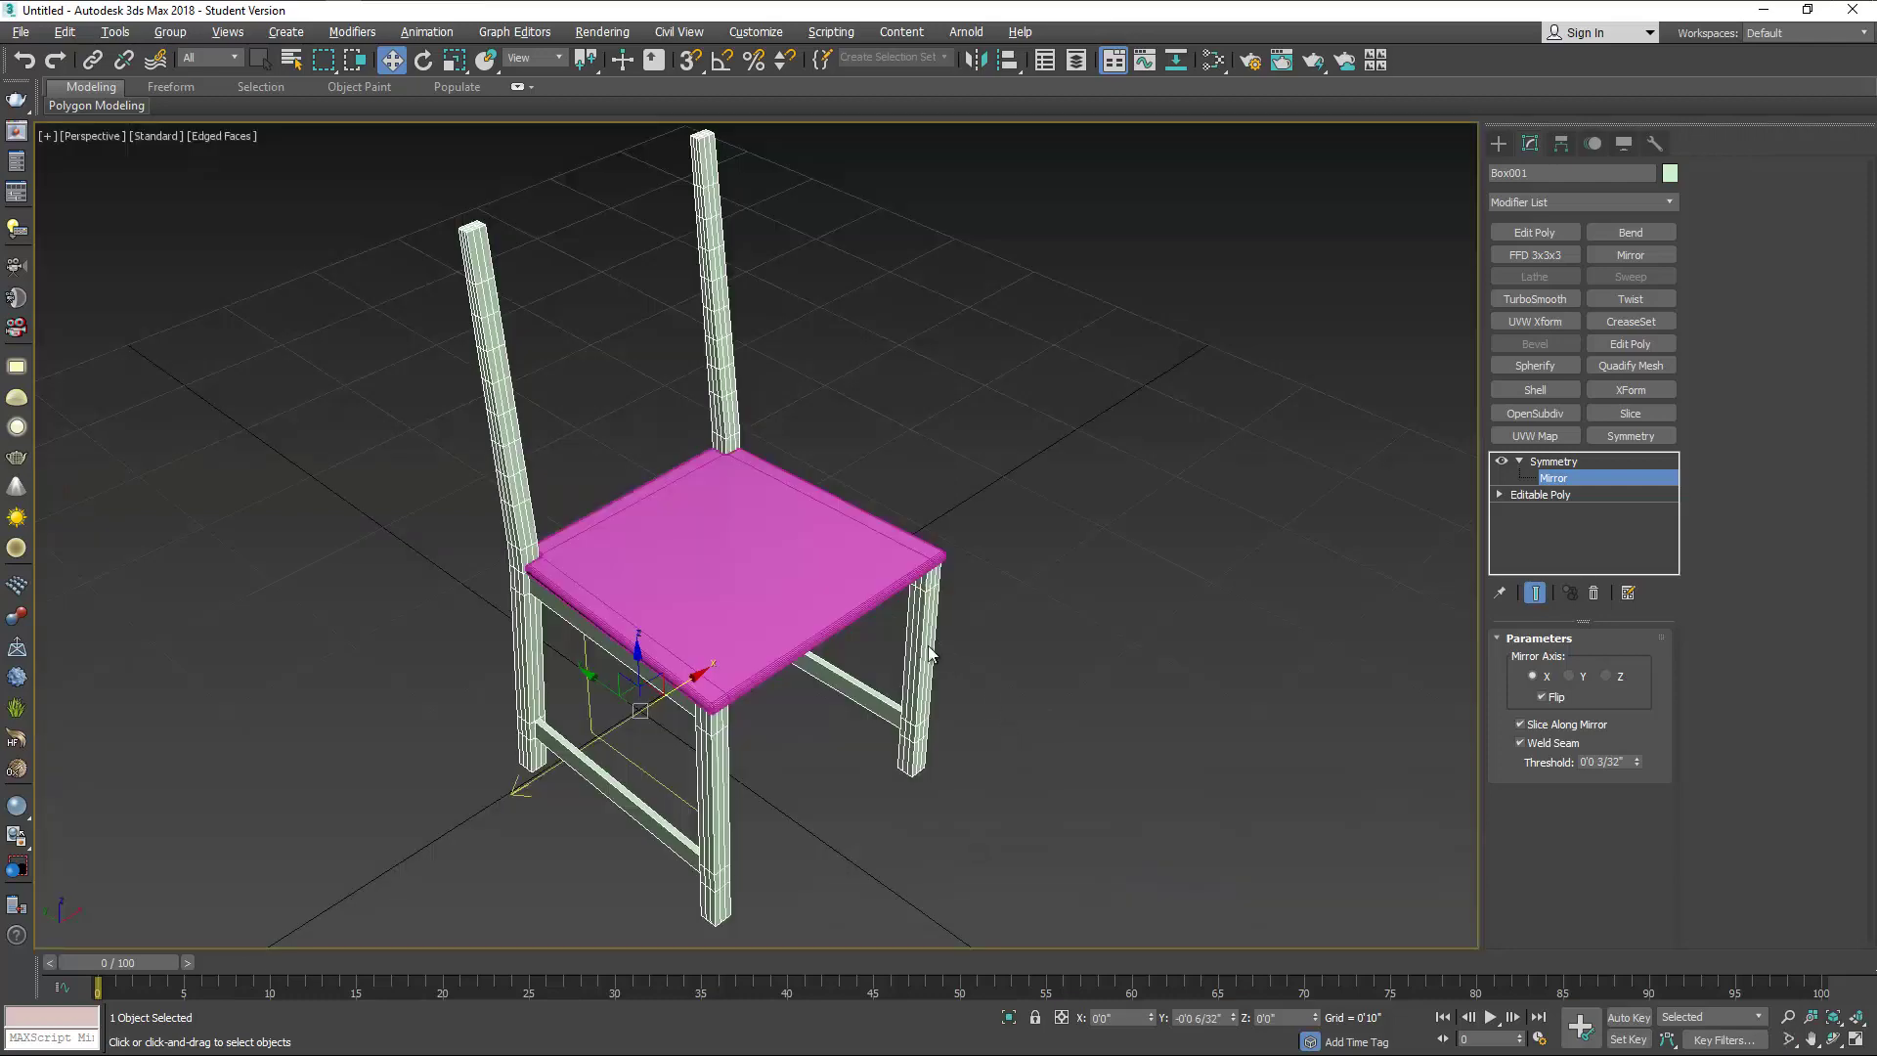
alt+middle_drag(924, 648, 753, 400)
Collapse the chair into an editable poly and switch to Polygon editing.
key(ctrl+b)
right_click(746, 398)
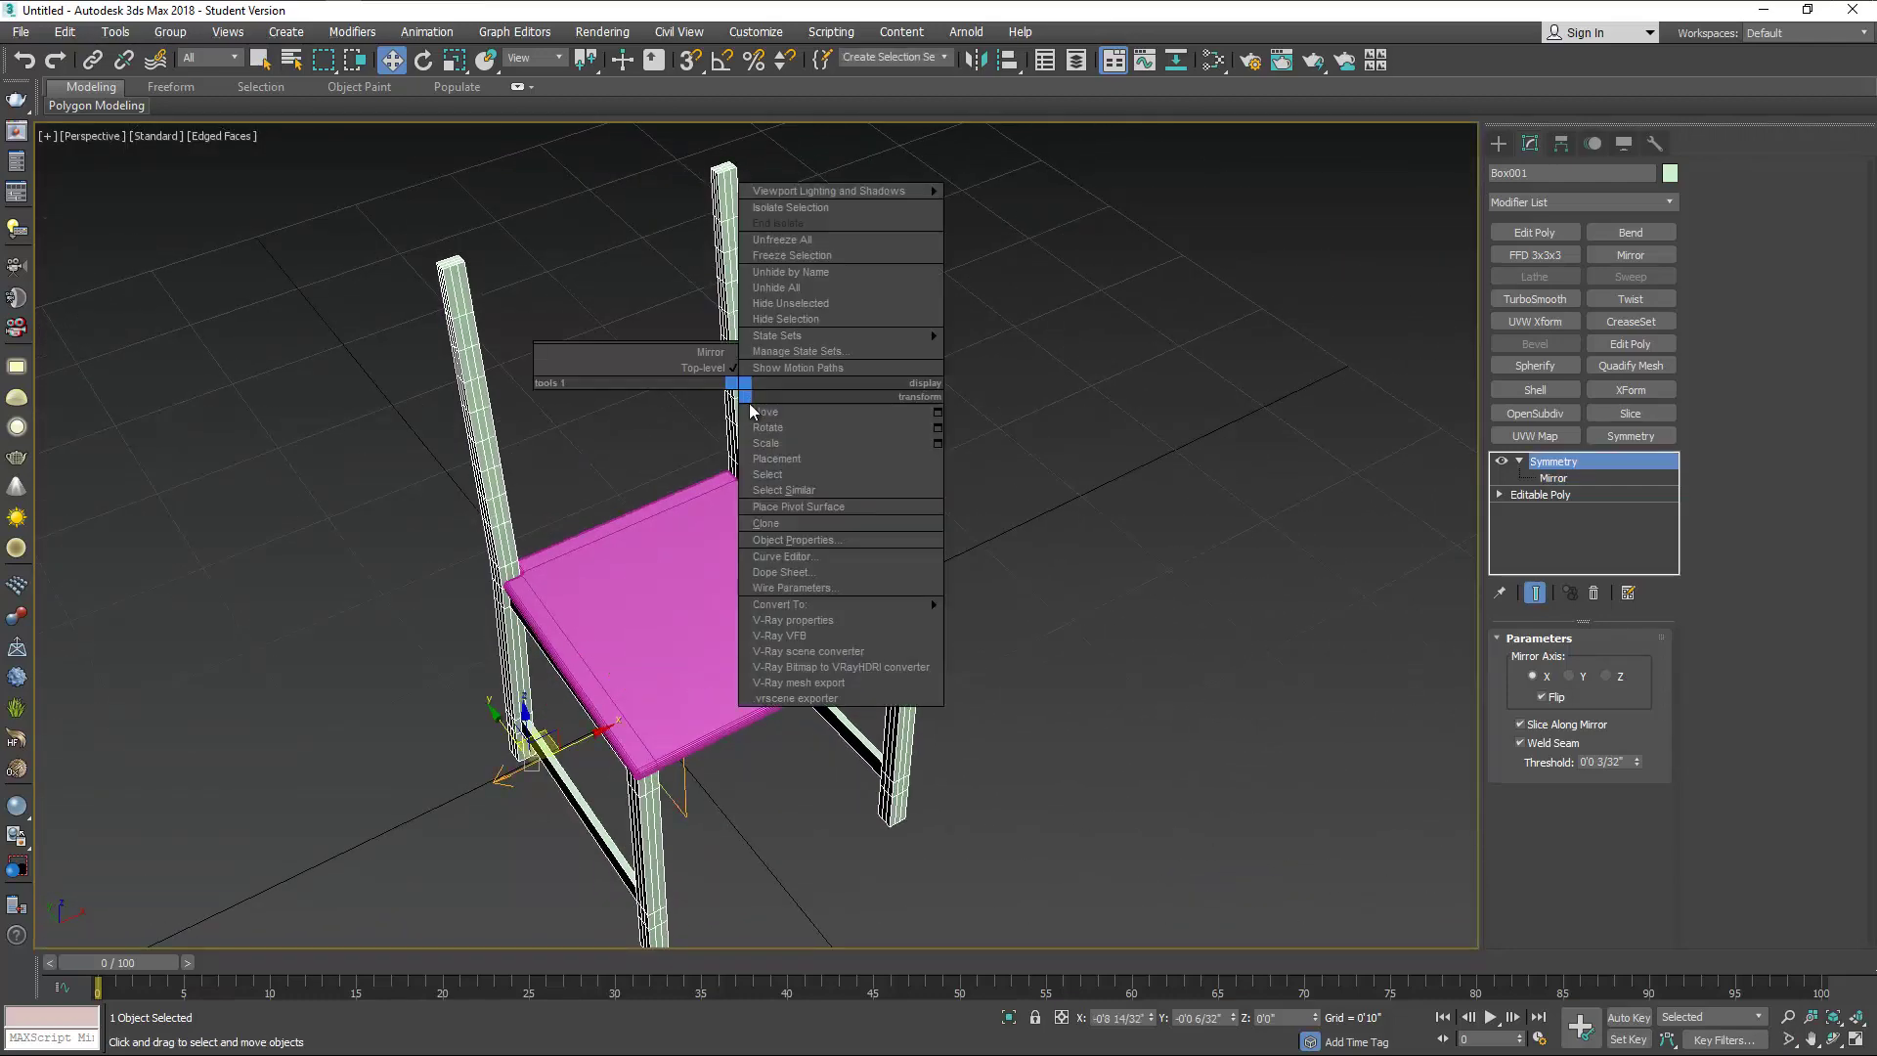
click(967, 606)
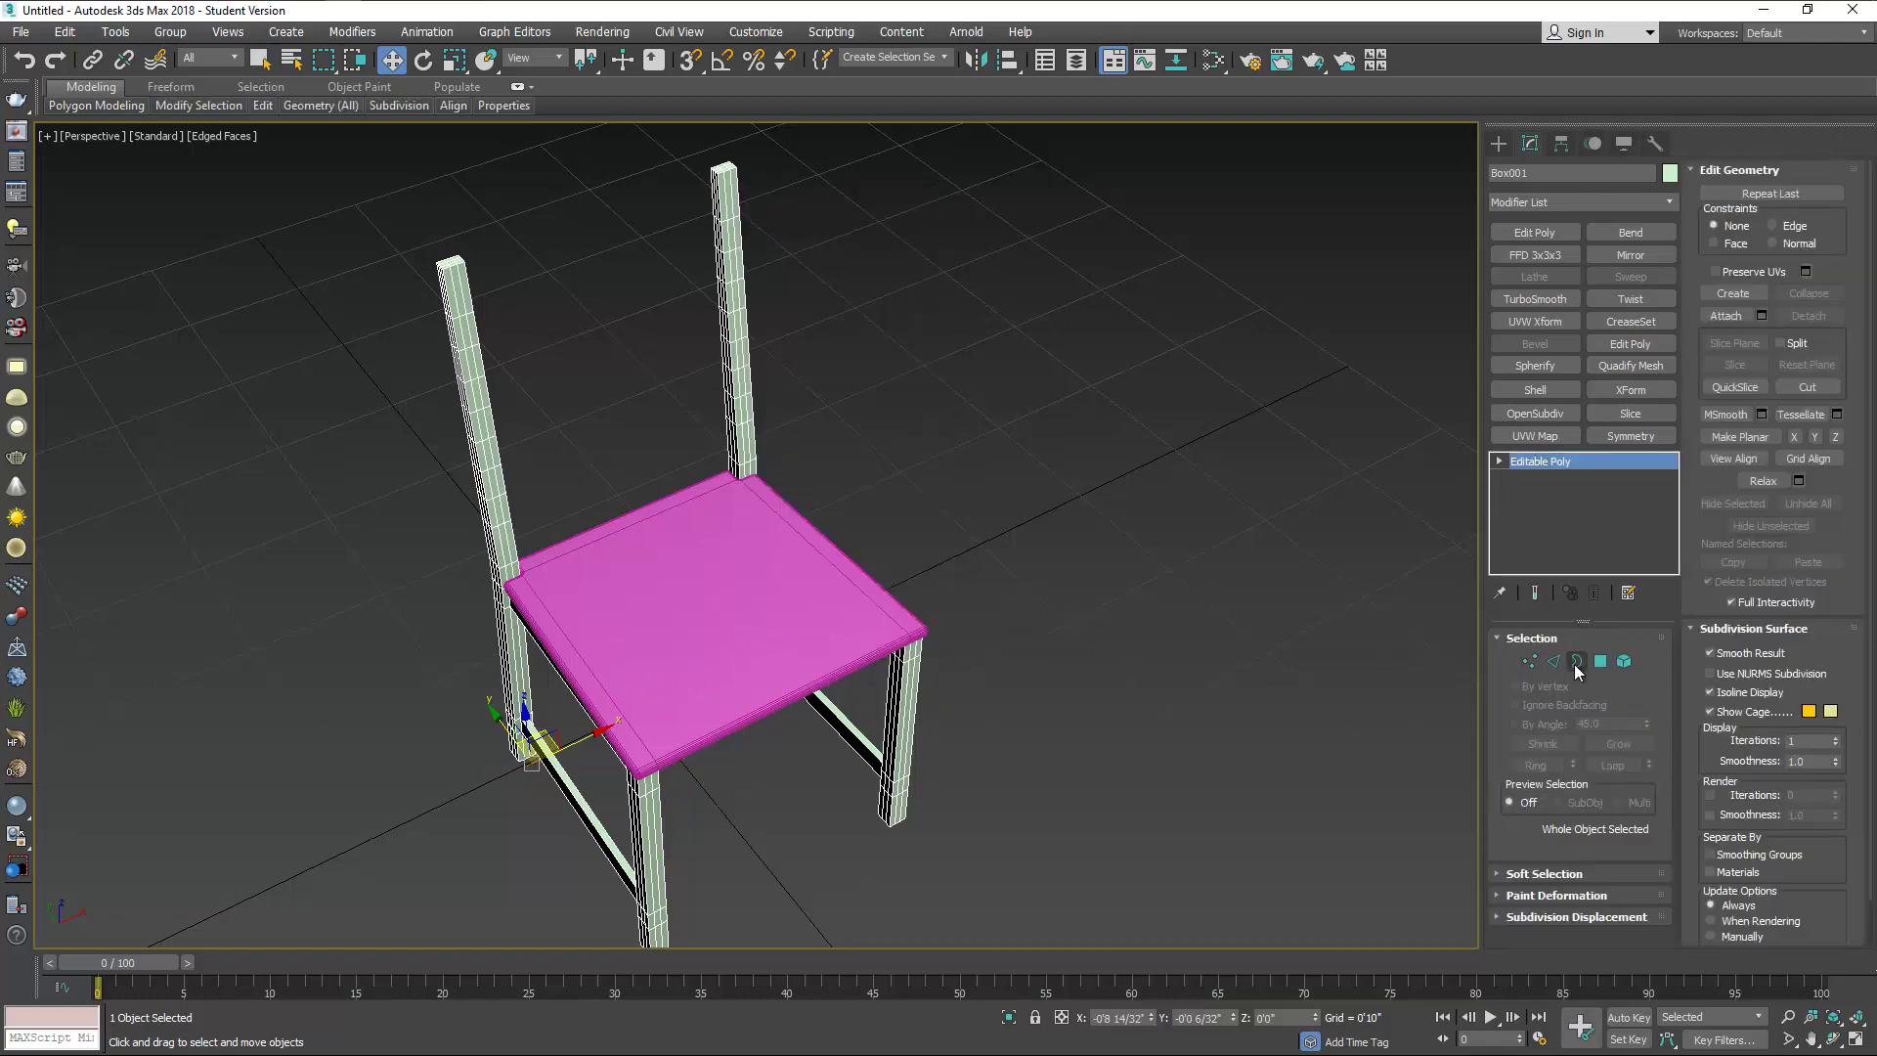
click(1600, 662)
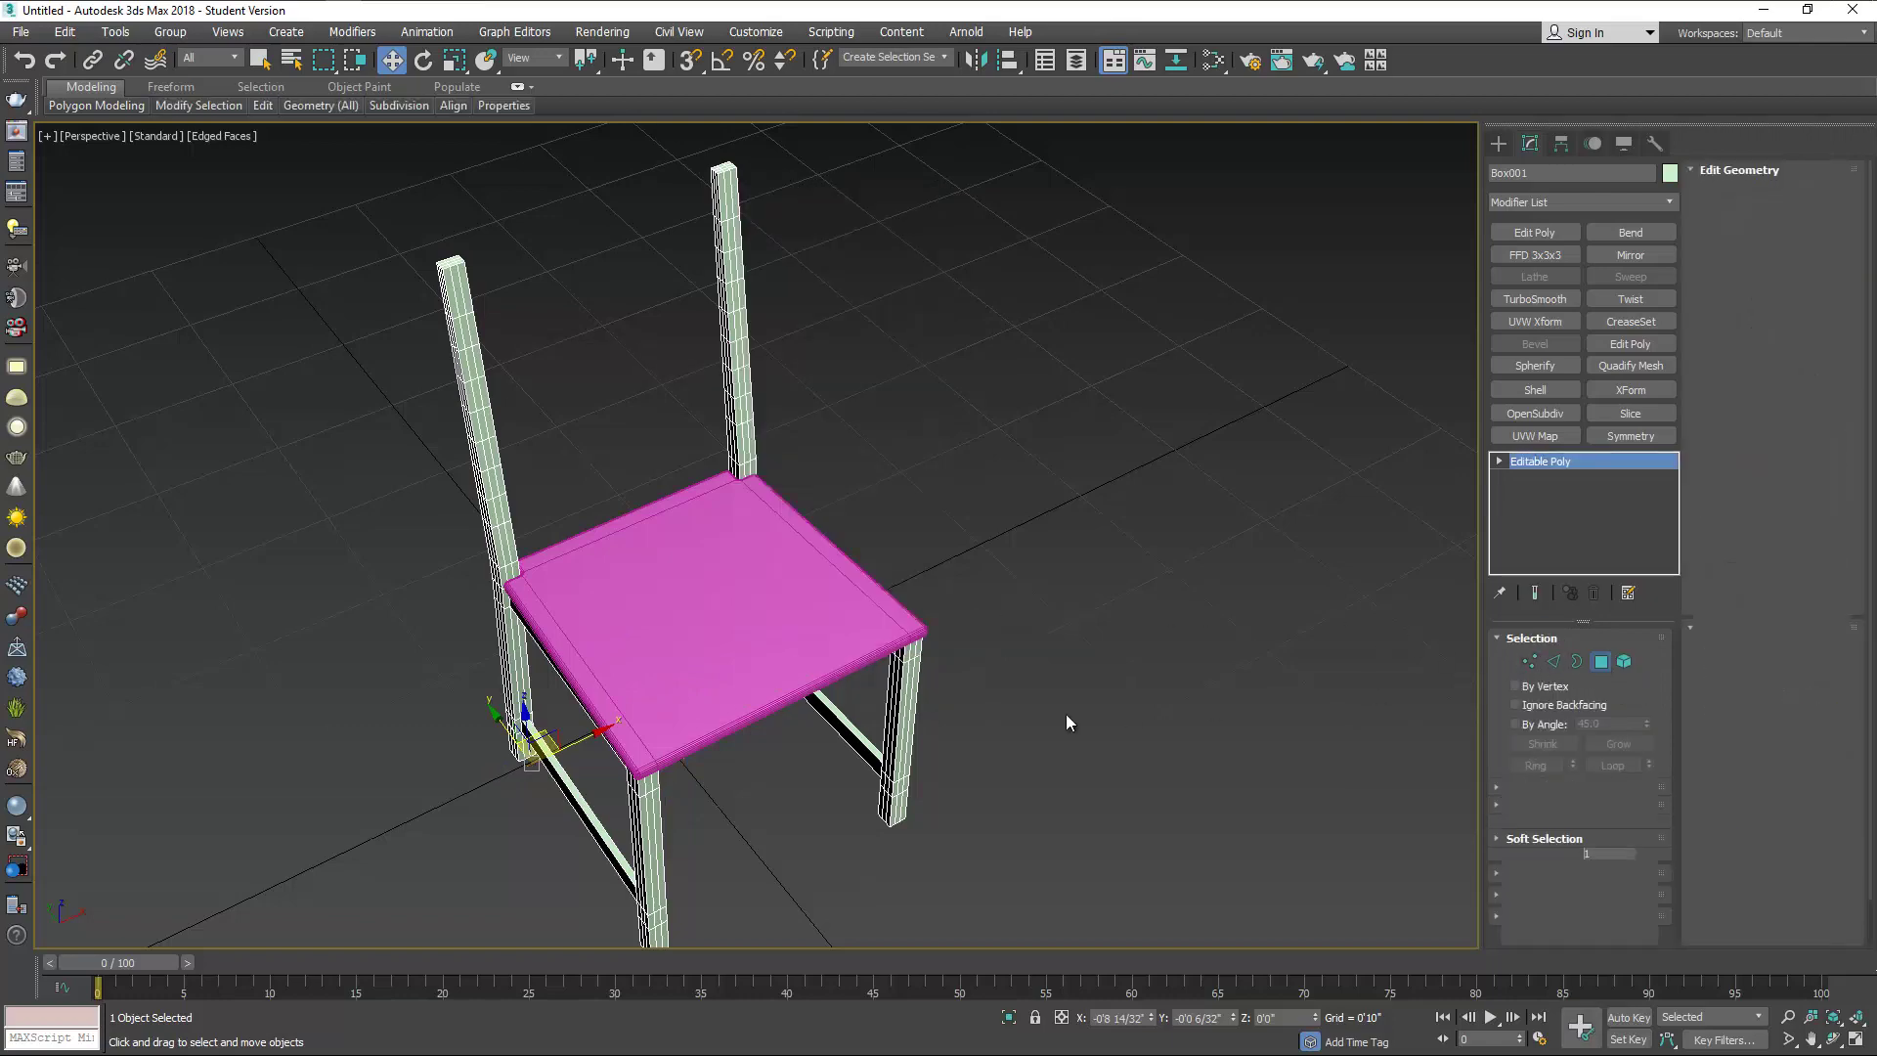
Select the four leg-top faces under the seat and bridge them into rails.
alt+middle_drag(756, 724, 788, 624)
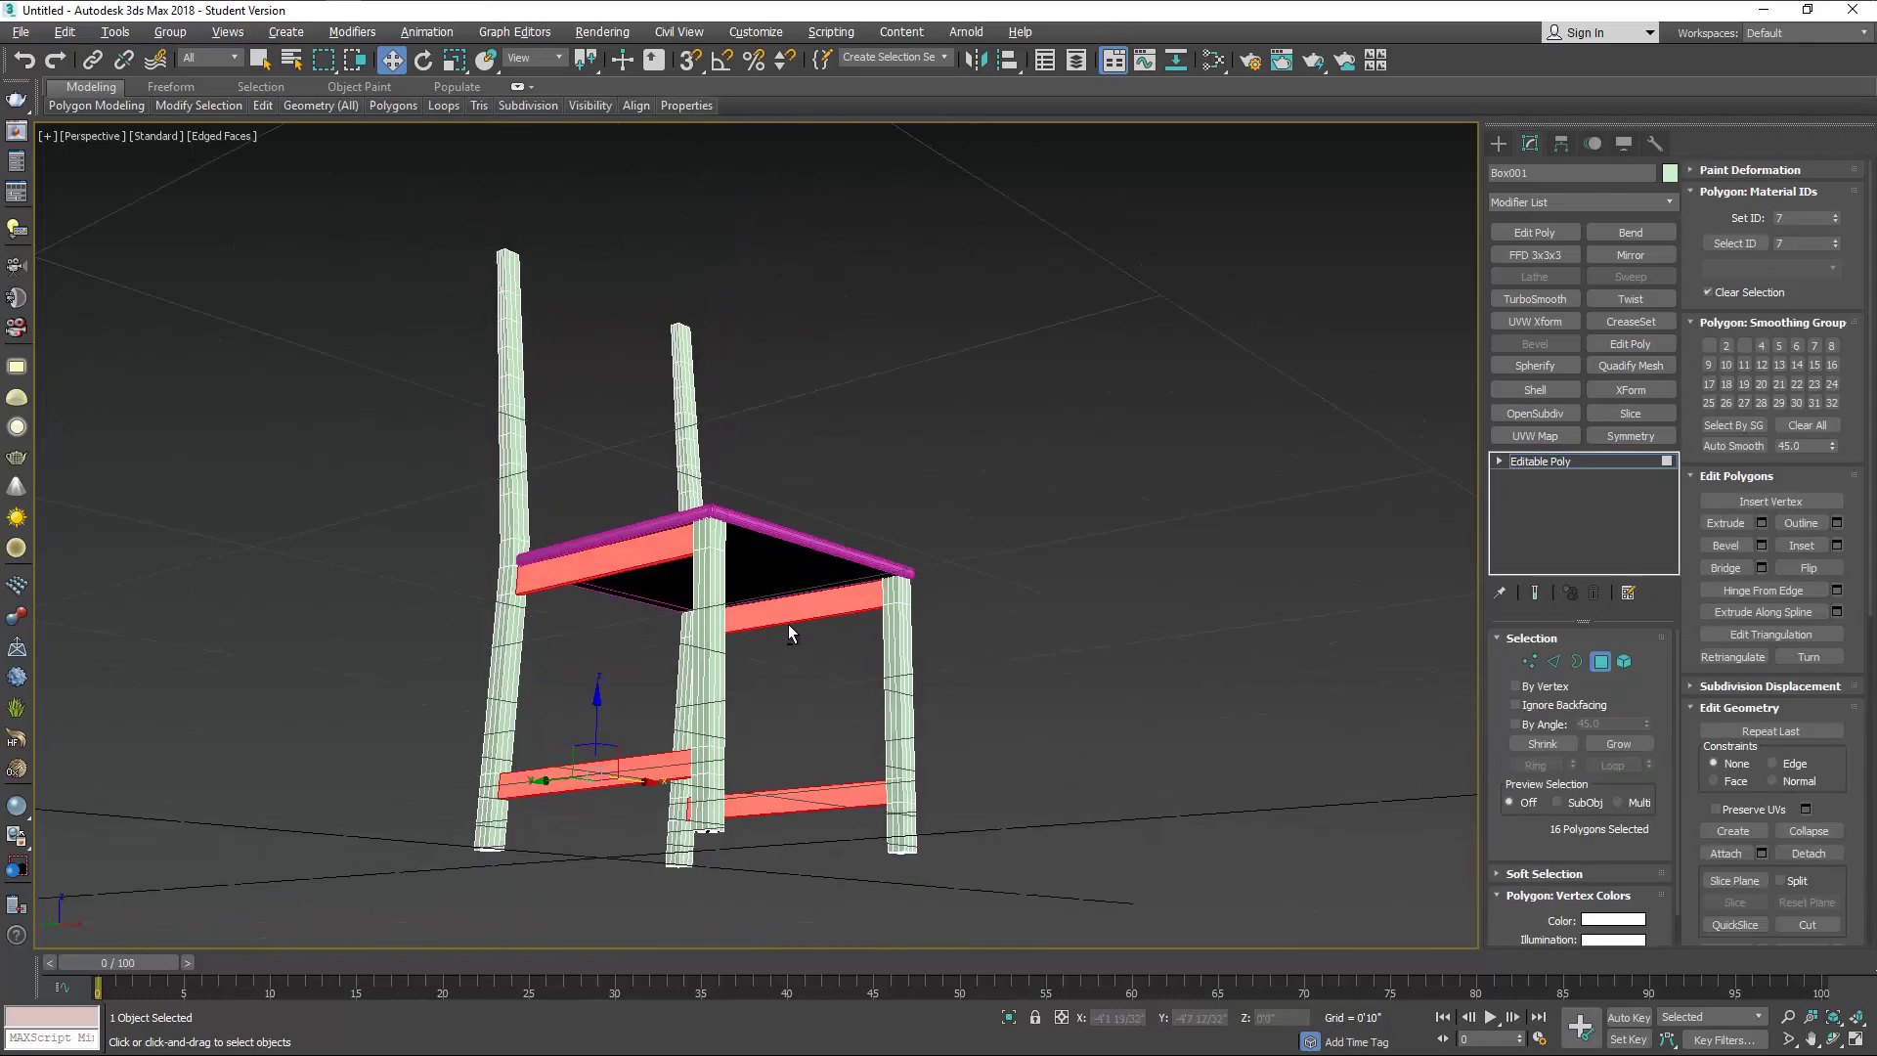
scroll(846, 641, up, 3)
click(846, 641)
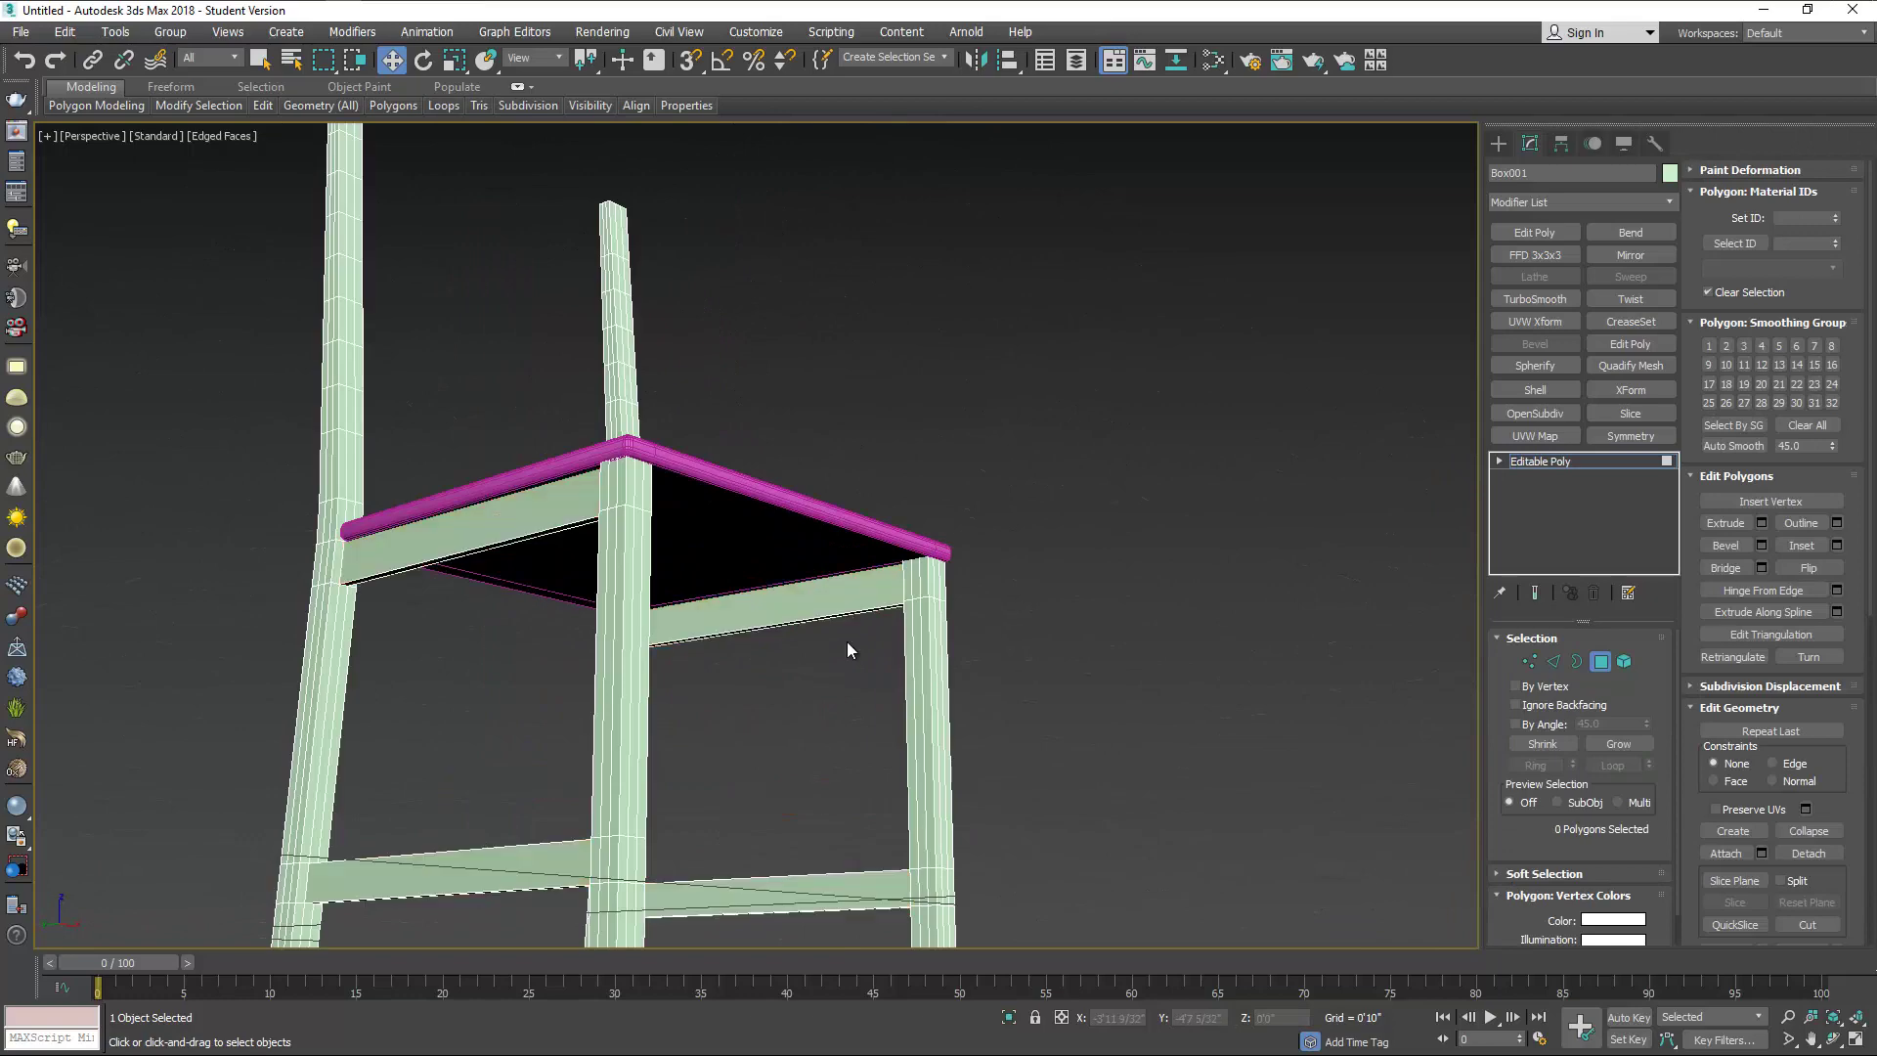
click(917, 584)
scroll(870, 623, down, 4)
alt+middle_drag(870, 623, 727, 672)
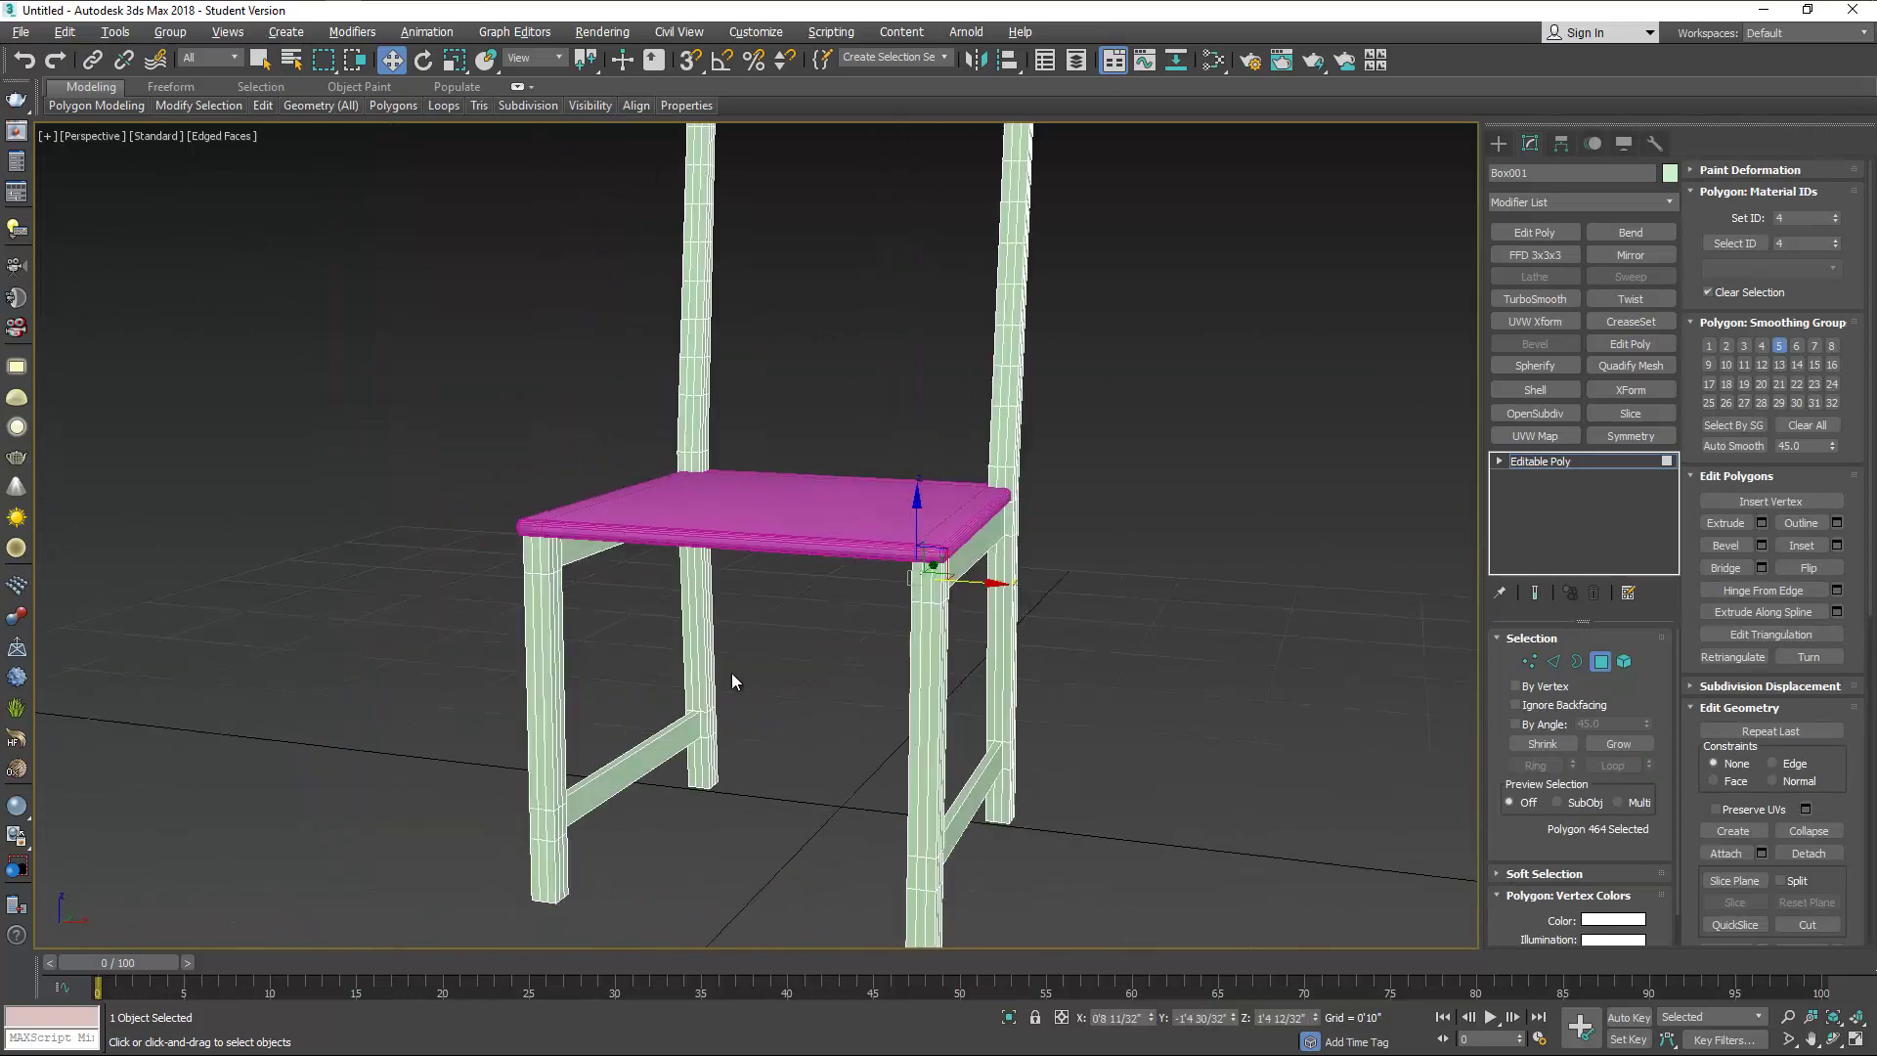
scroll(665, 615, up, 3)
ctrl+click(610, 578)
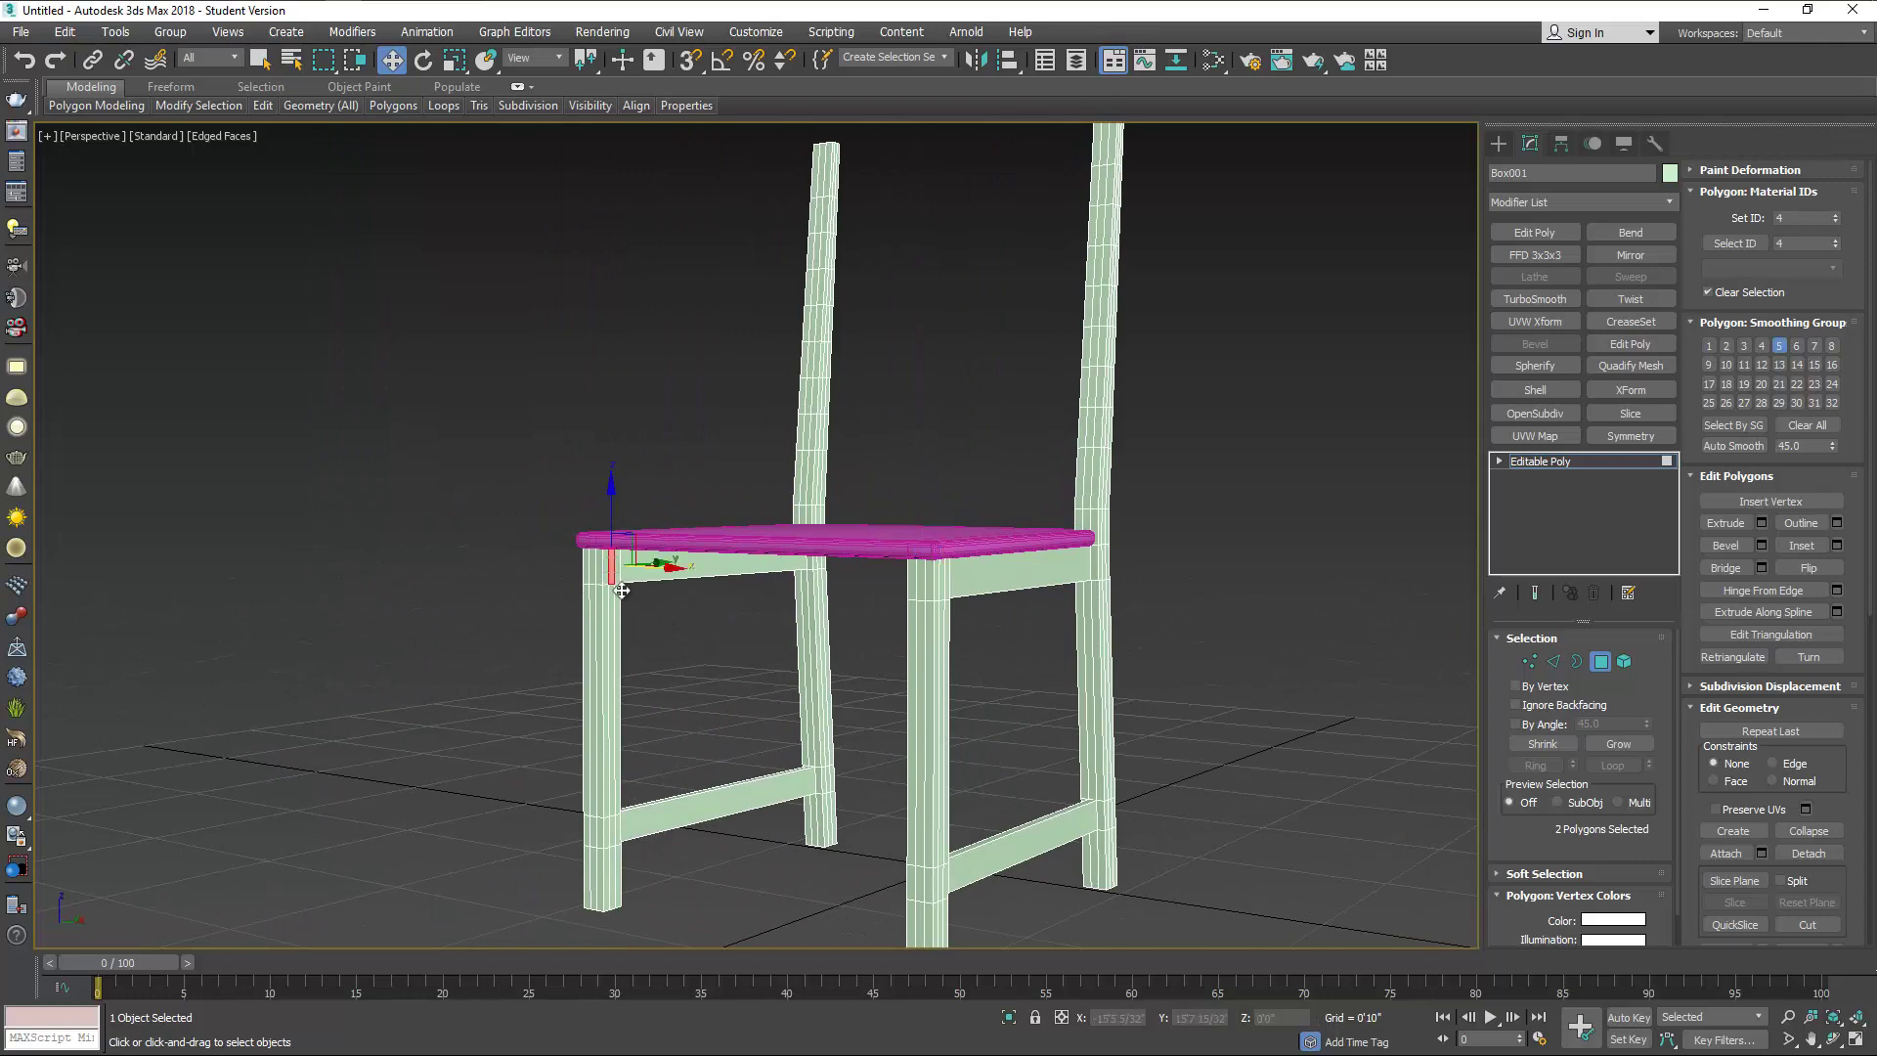
alt+middle_drag(941, 596, 761, 611)
ctrl+click(1184, 604)
alt+middle_drag(1159, 676, 549, 577)
ctrl+click(549, 578)
click(1725, 567)
Select four matching faces on each back post and bridge them into four slats.
alt+middle_drag(902, 827, 834, 517)
click(832, 510)
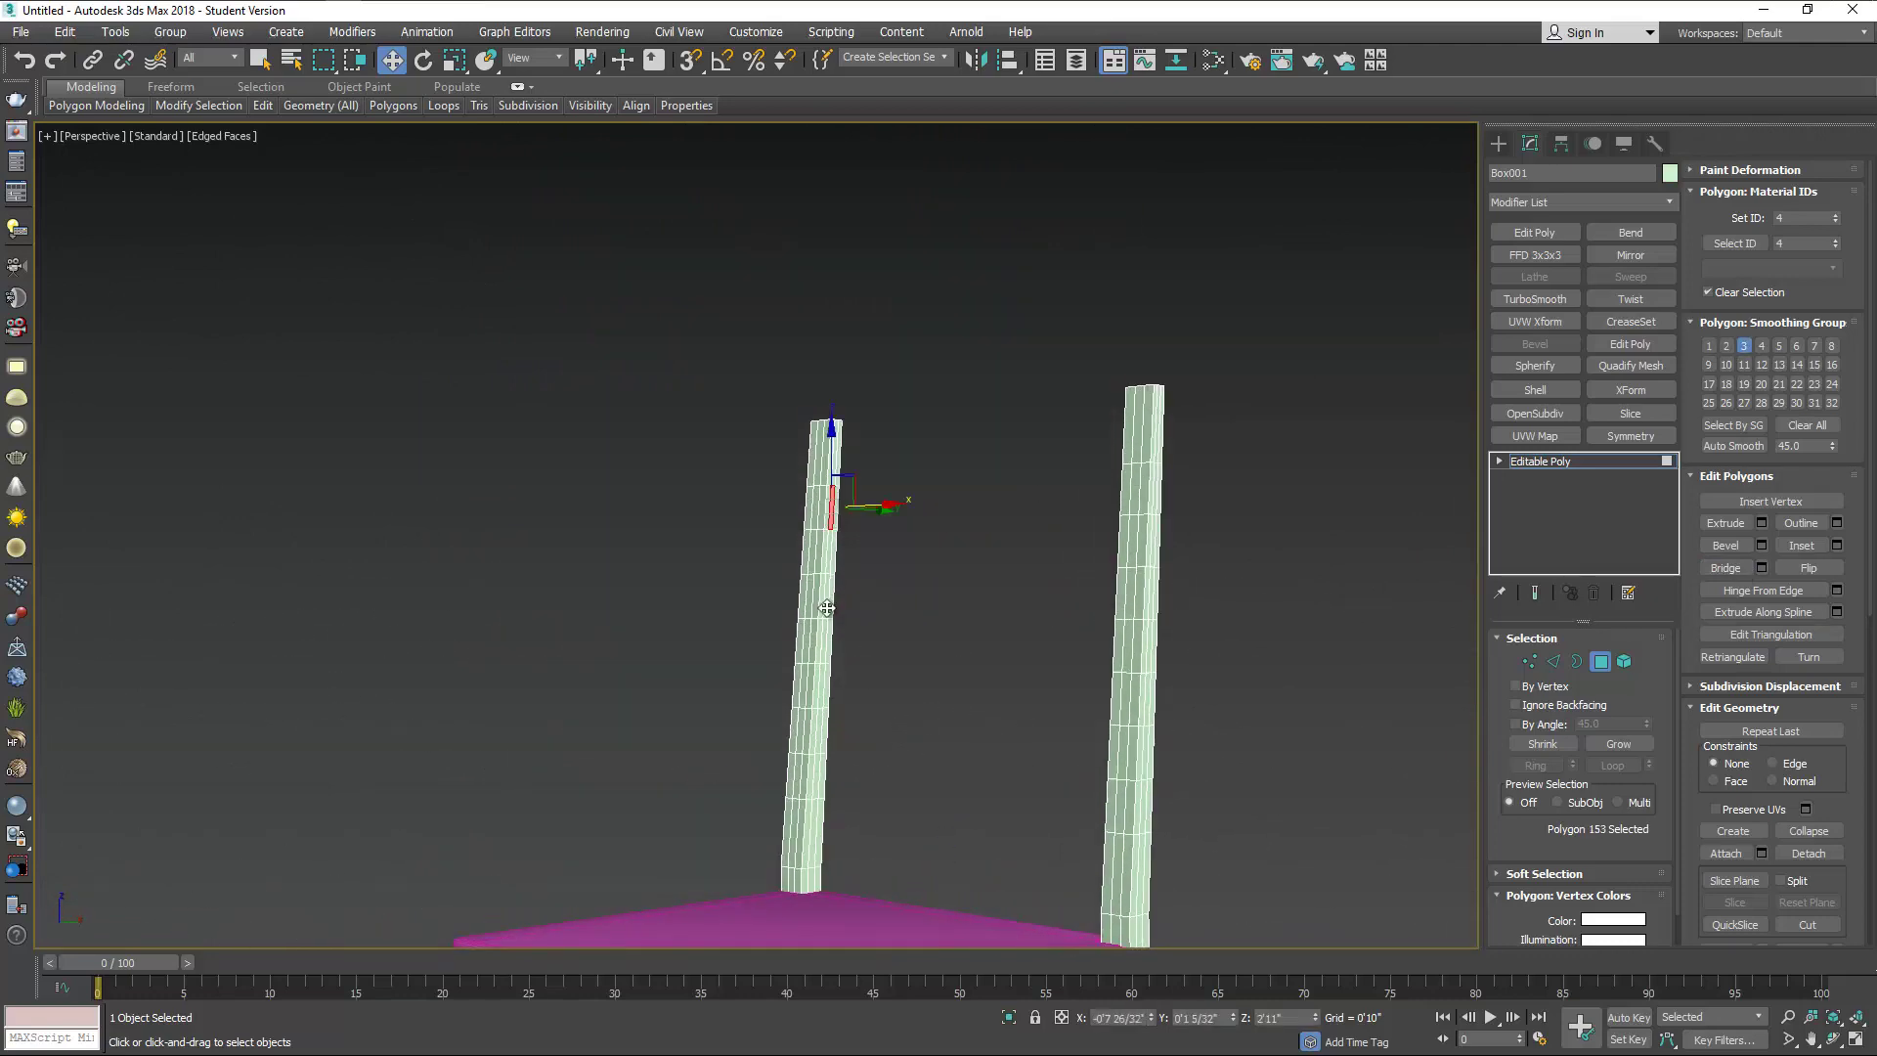
ctrl+click(827, 594)
ctrl+click(822, 681)
ctrl+click(818, 773)
alt+middle_drag(924, 633, 1019, 545)
ctrl+click(1019, 545)
ctrl+click(1032, 665)
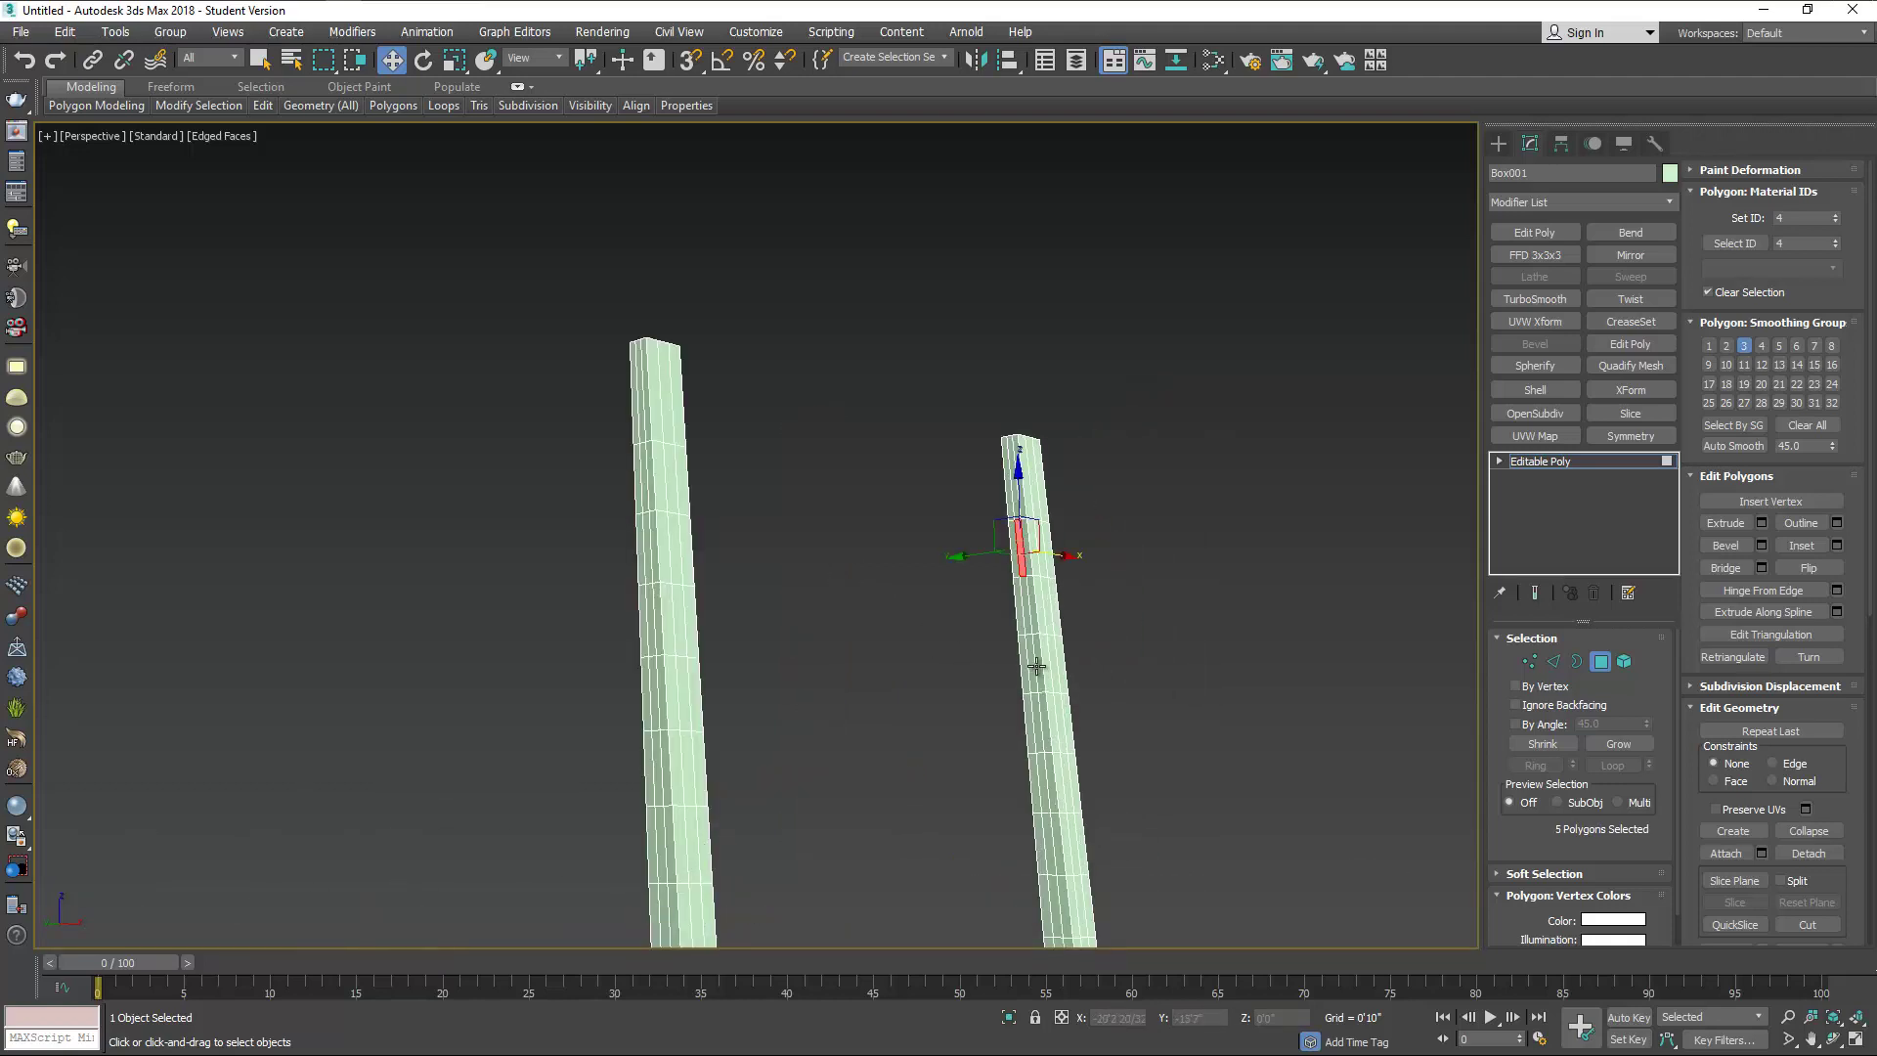
ctrl+click(1046, 787)
ctrl+click(1053, 904)
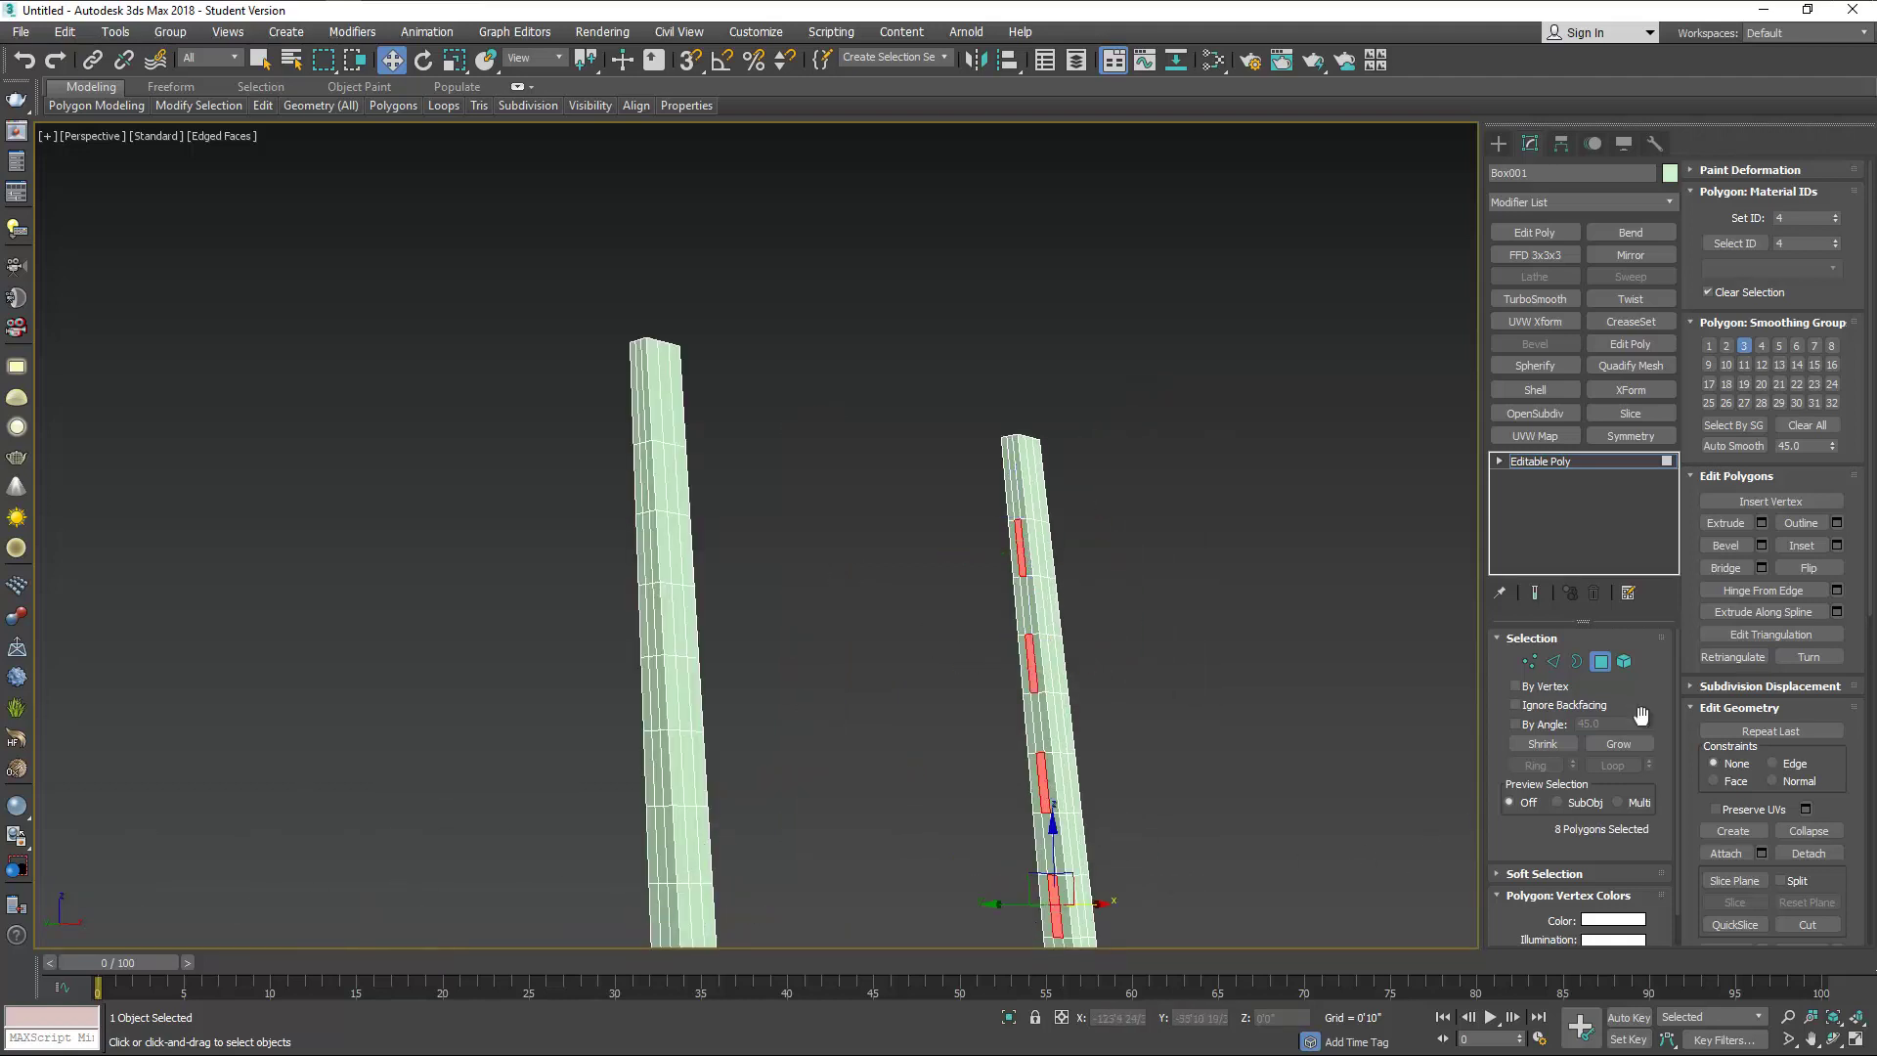
click(1725, 568)
scroll(860, 613, down, 5)
alt+middle_drag(893, 411, 791, 381)
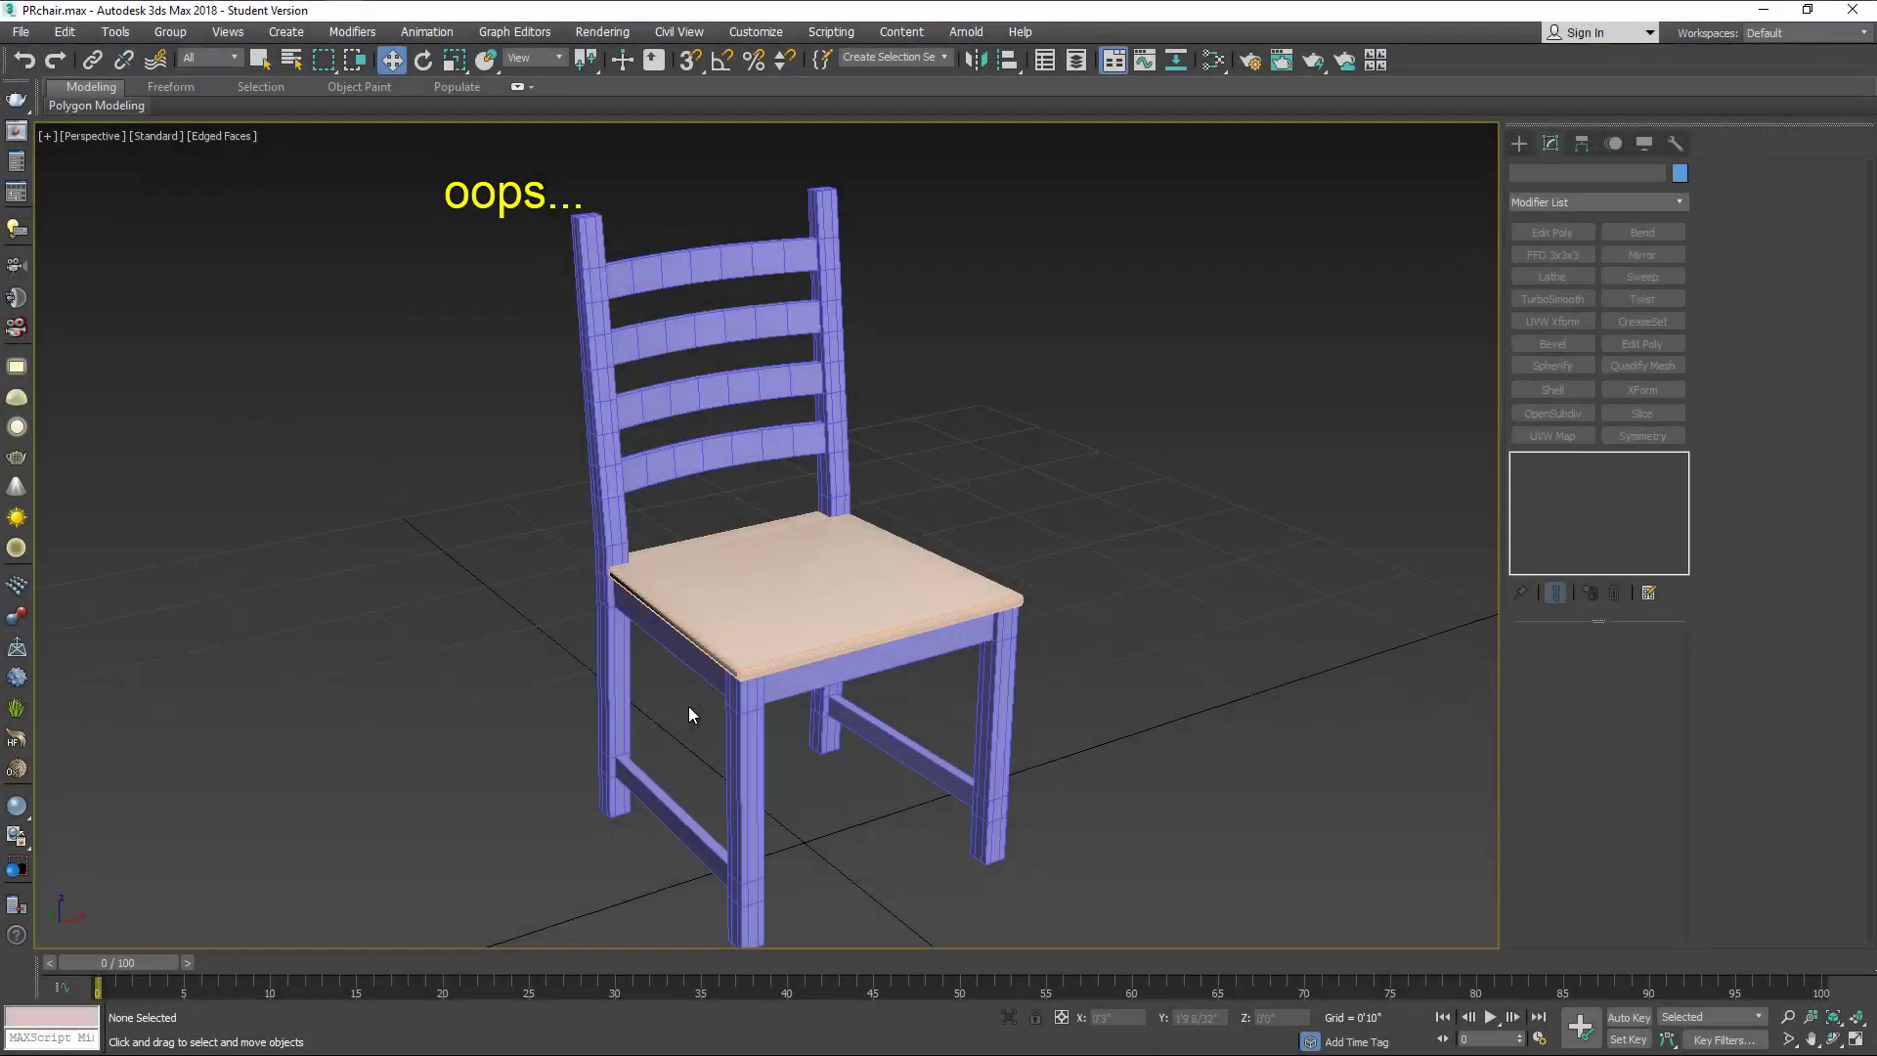
On FRleg in Vertex mode, raise the back post's top vertices, then exit vertex editing.
key(alt+w)
scroll(410, 704, down, 6)
scroll(469, 723, up, 4)
scroll(461, 845, up, 1)
click(476, 760)
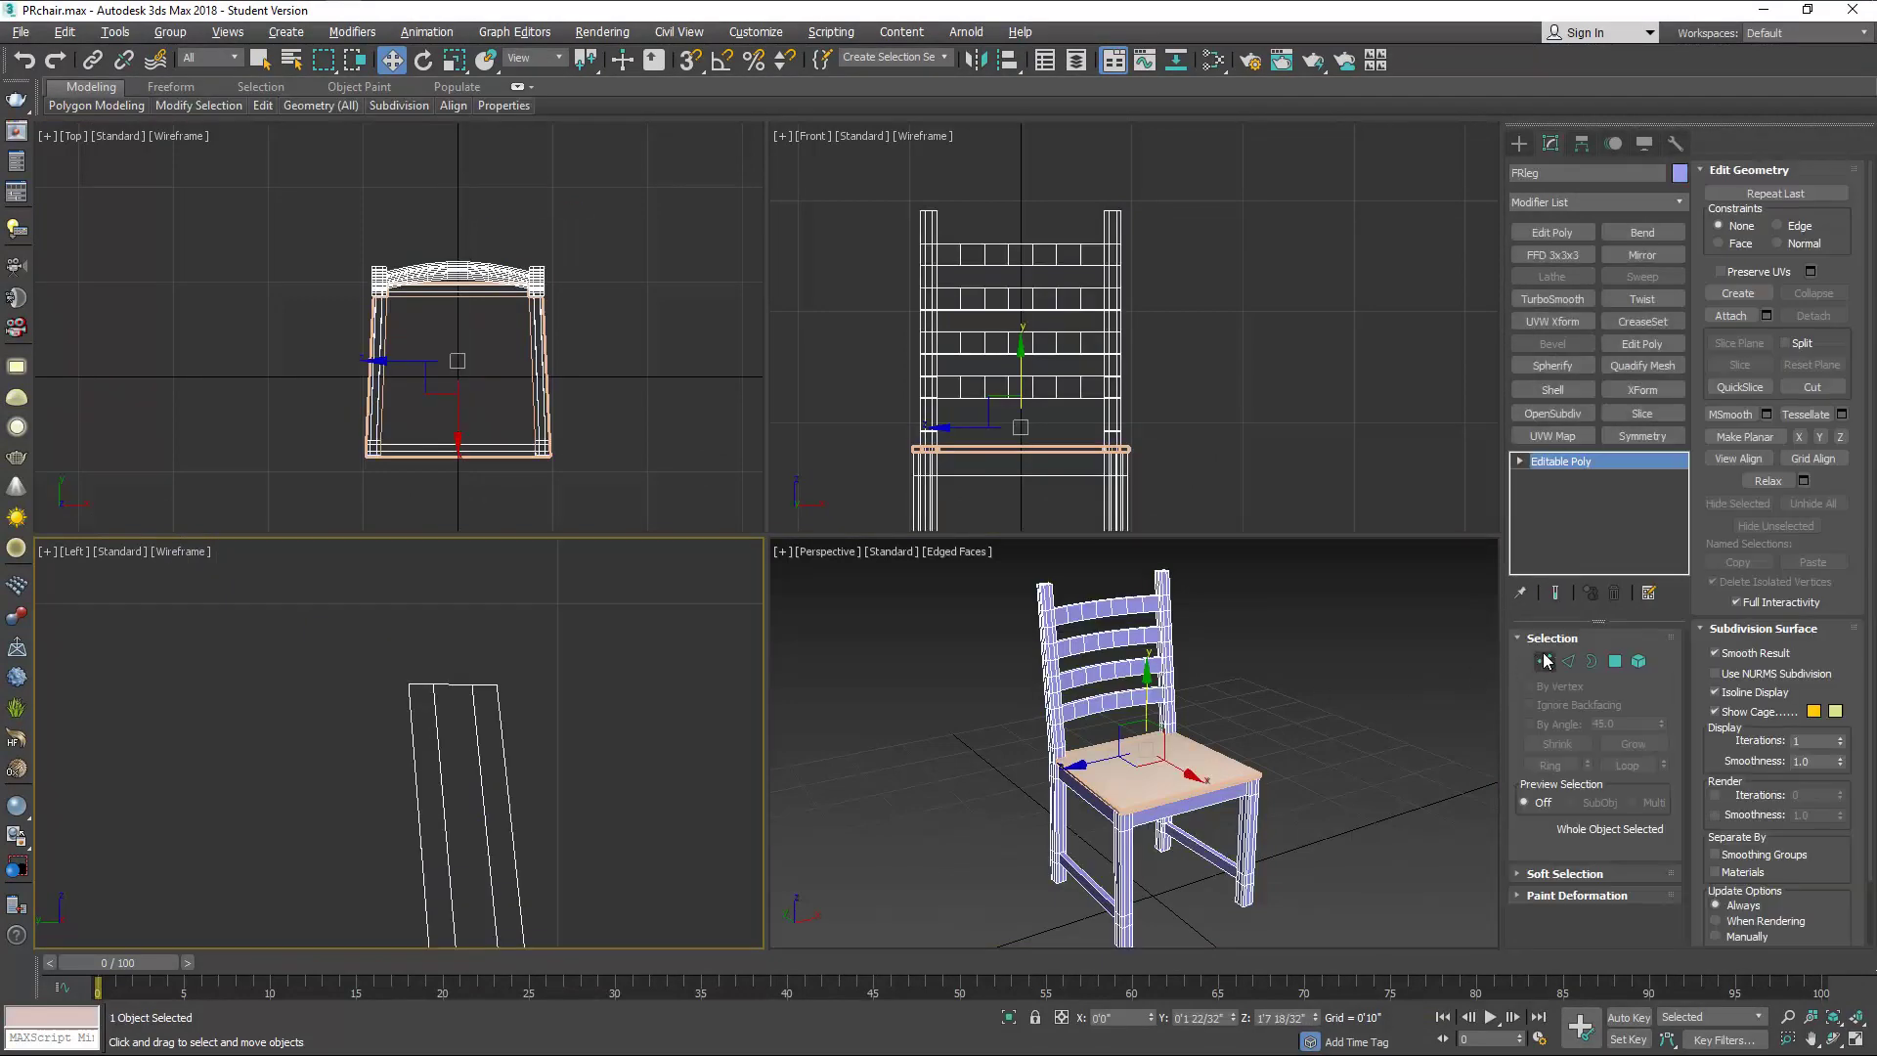
key(1)
mouse_move(508, 688)
mouse_down()
mouse_move(503, 663)
mouse_move(519, 670)
mouse_move(504, 723)
mouse_move(494, 671)
mouse_up()
click(645, 662)
mouse_move(1048, 687)
alt+middle_down()
mouse_move(1034, 655)
mouse_move(1083, 694)
alt+middle_up()
scroll(1035, 653, up, 5)
click(1544, 662)
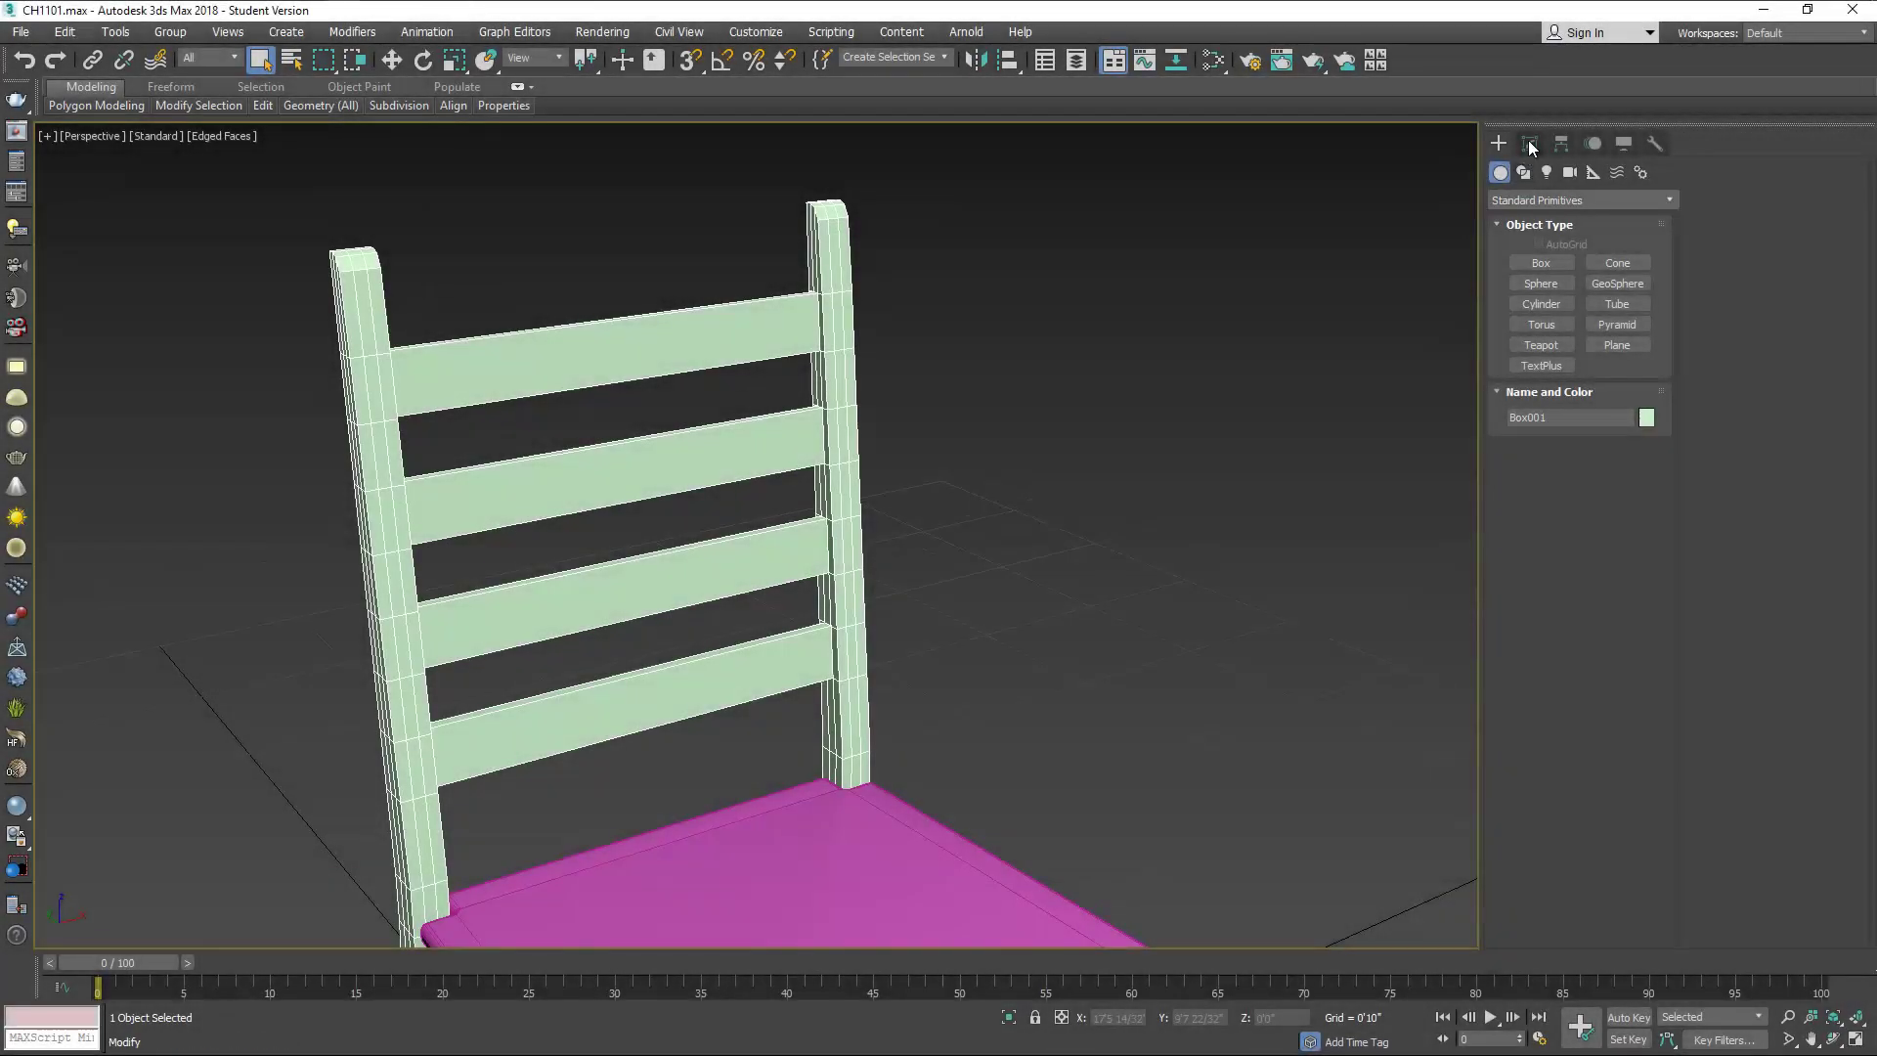
In Edge mode, select only the 16 long slat edges to chamfer.
click(1528, 143)
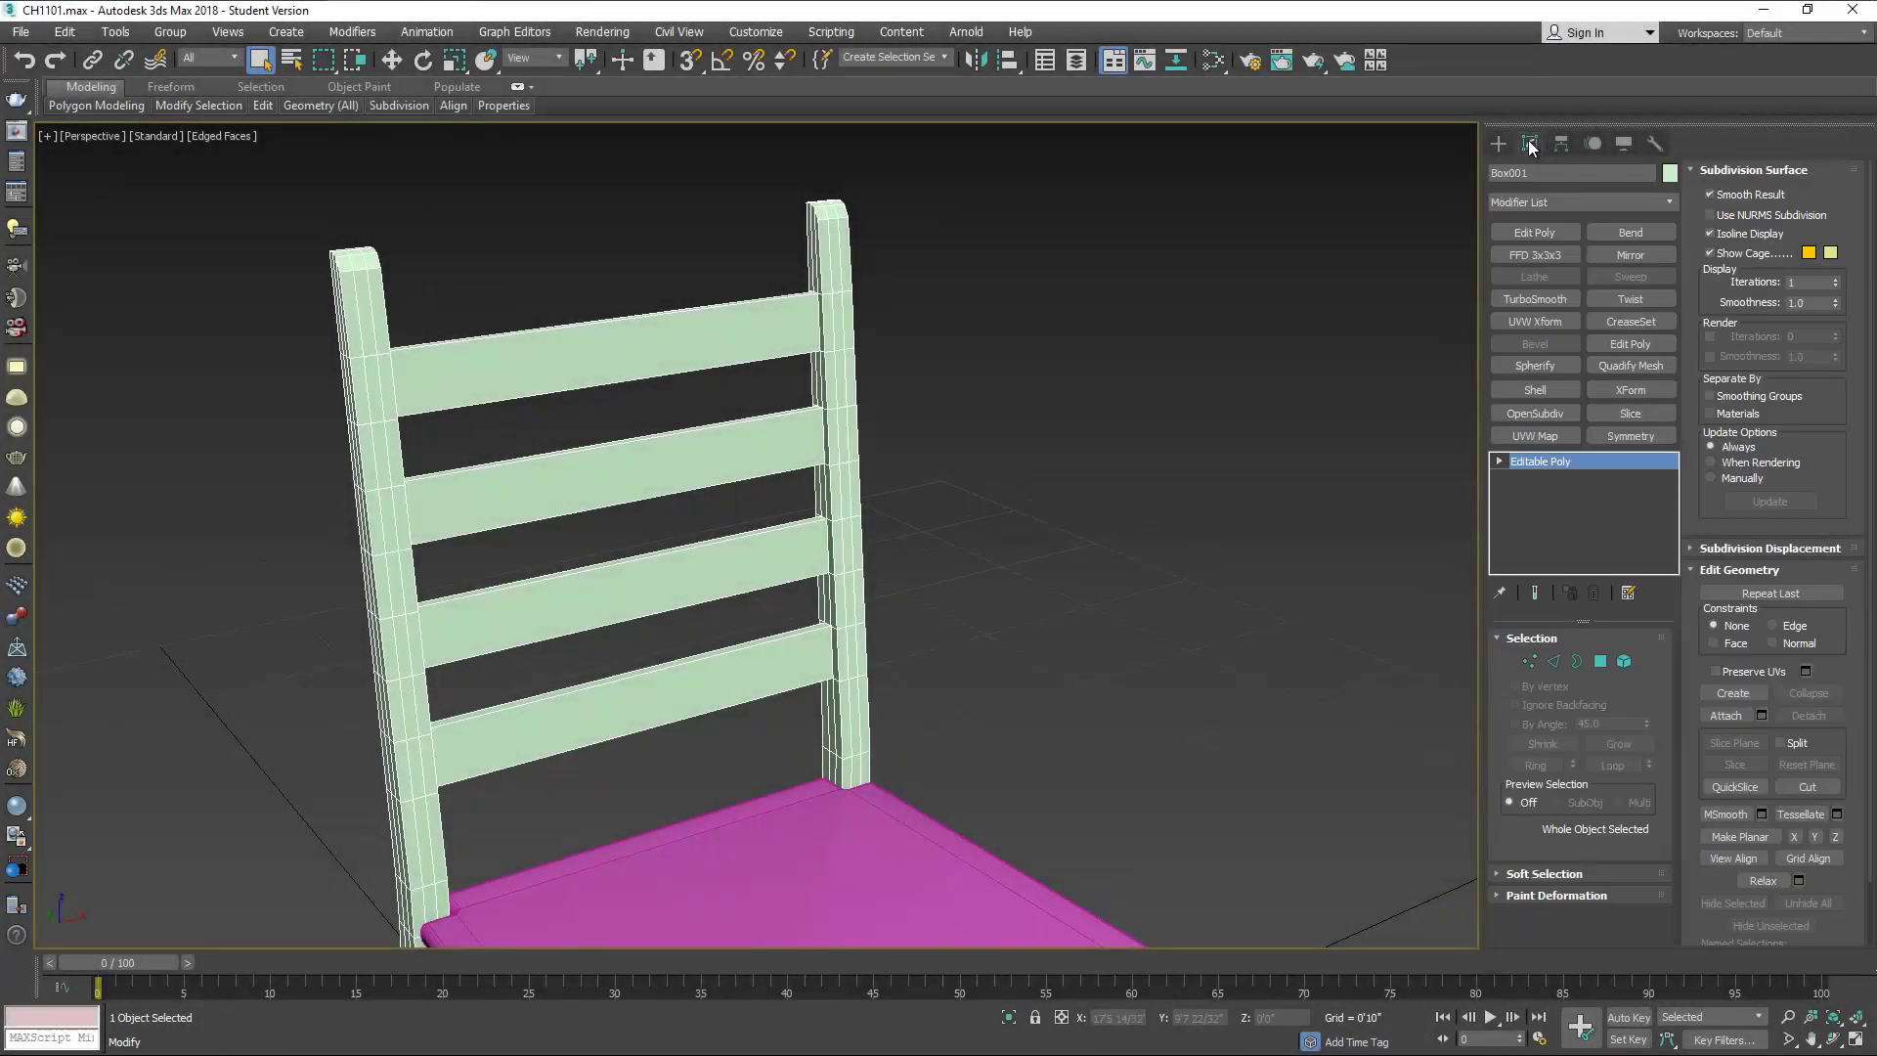
key(w)
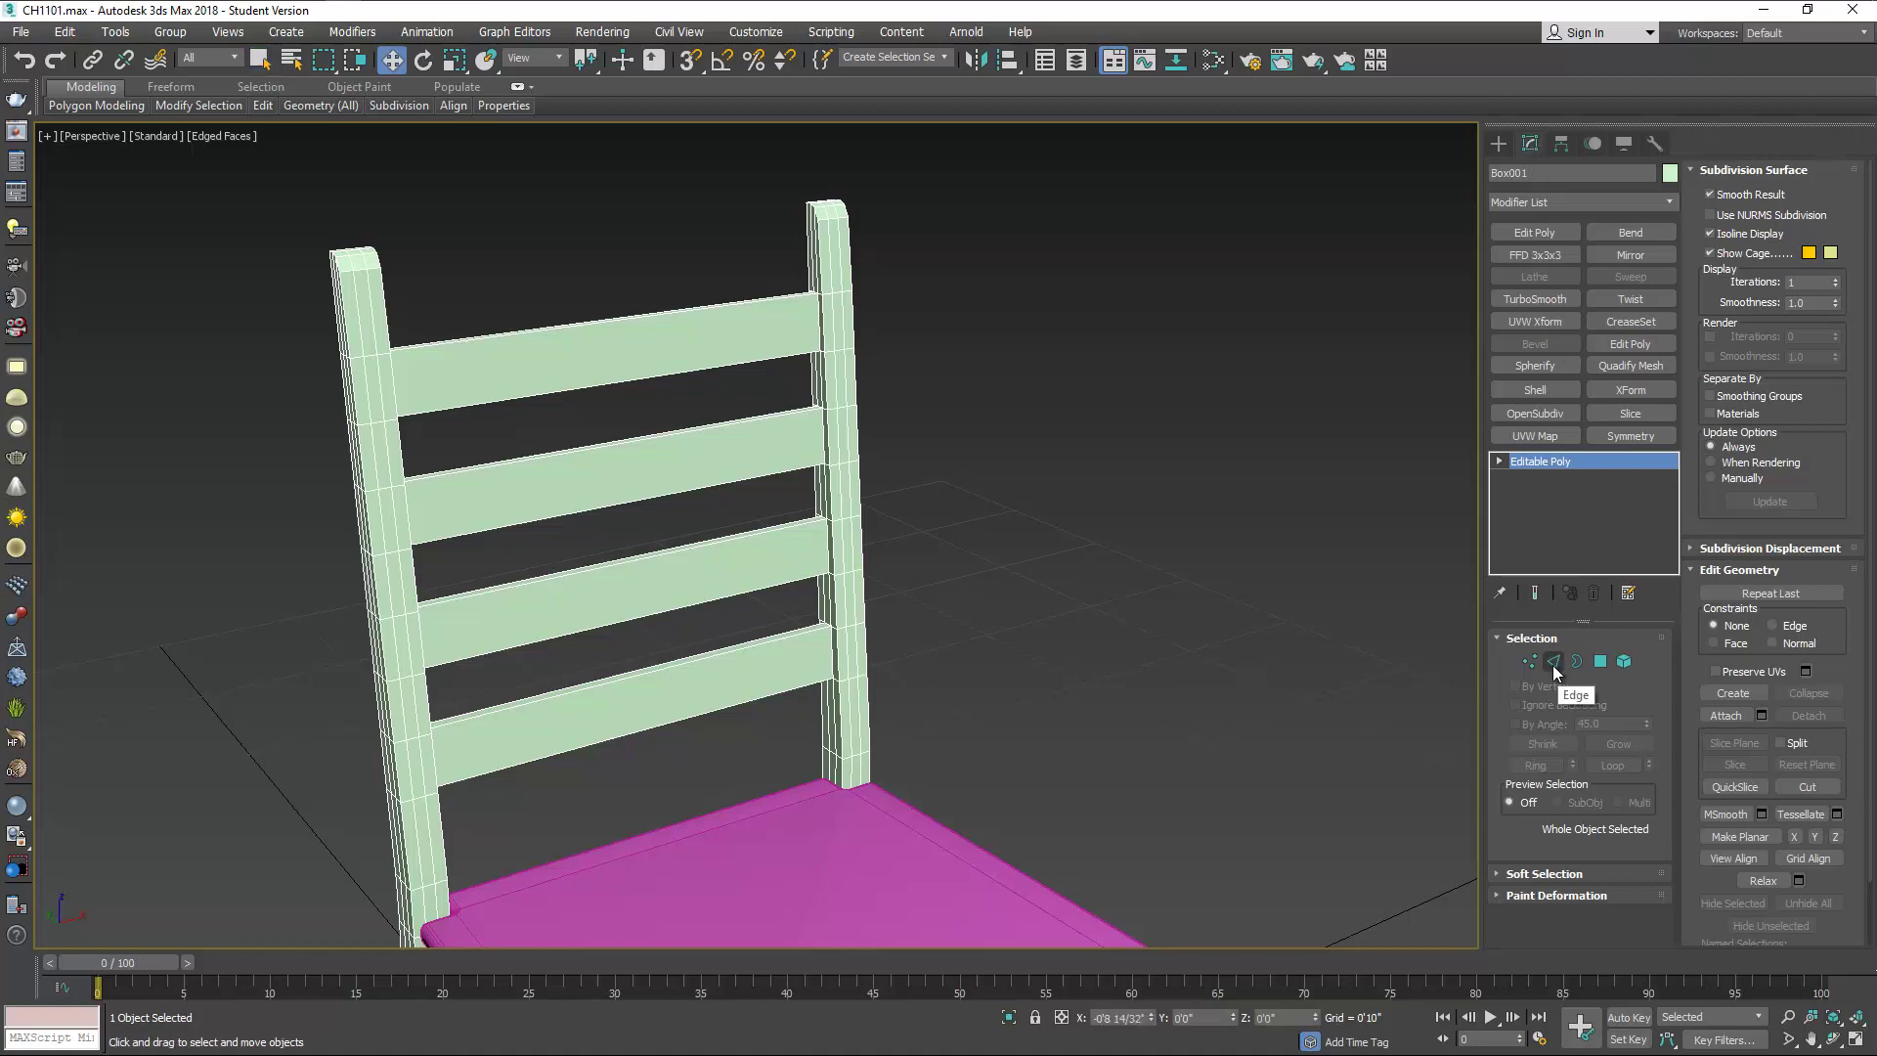
click(1553, 662)
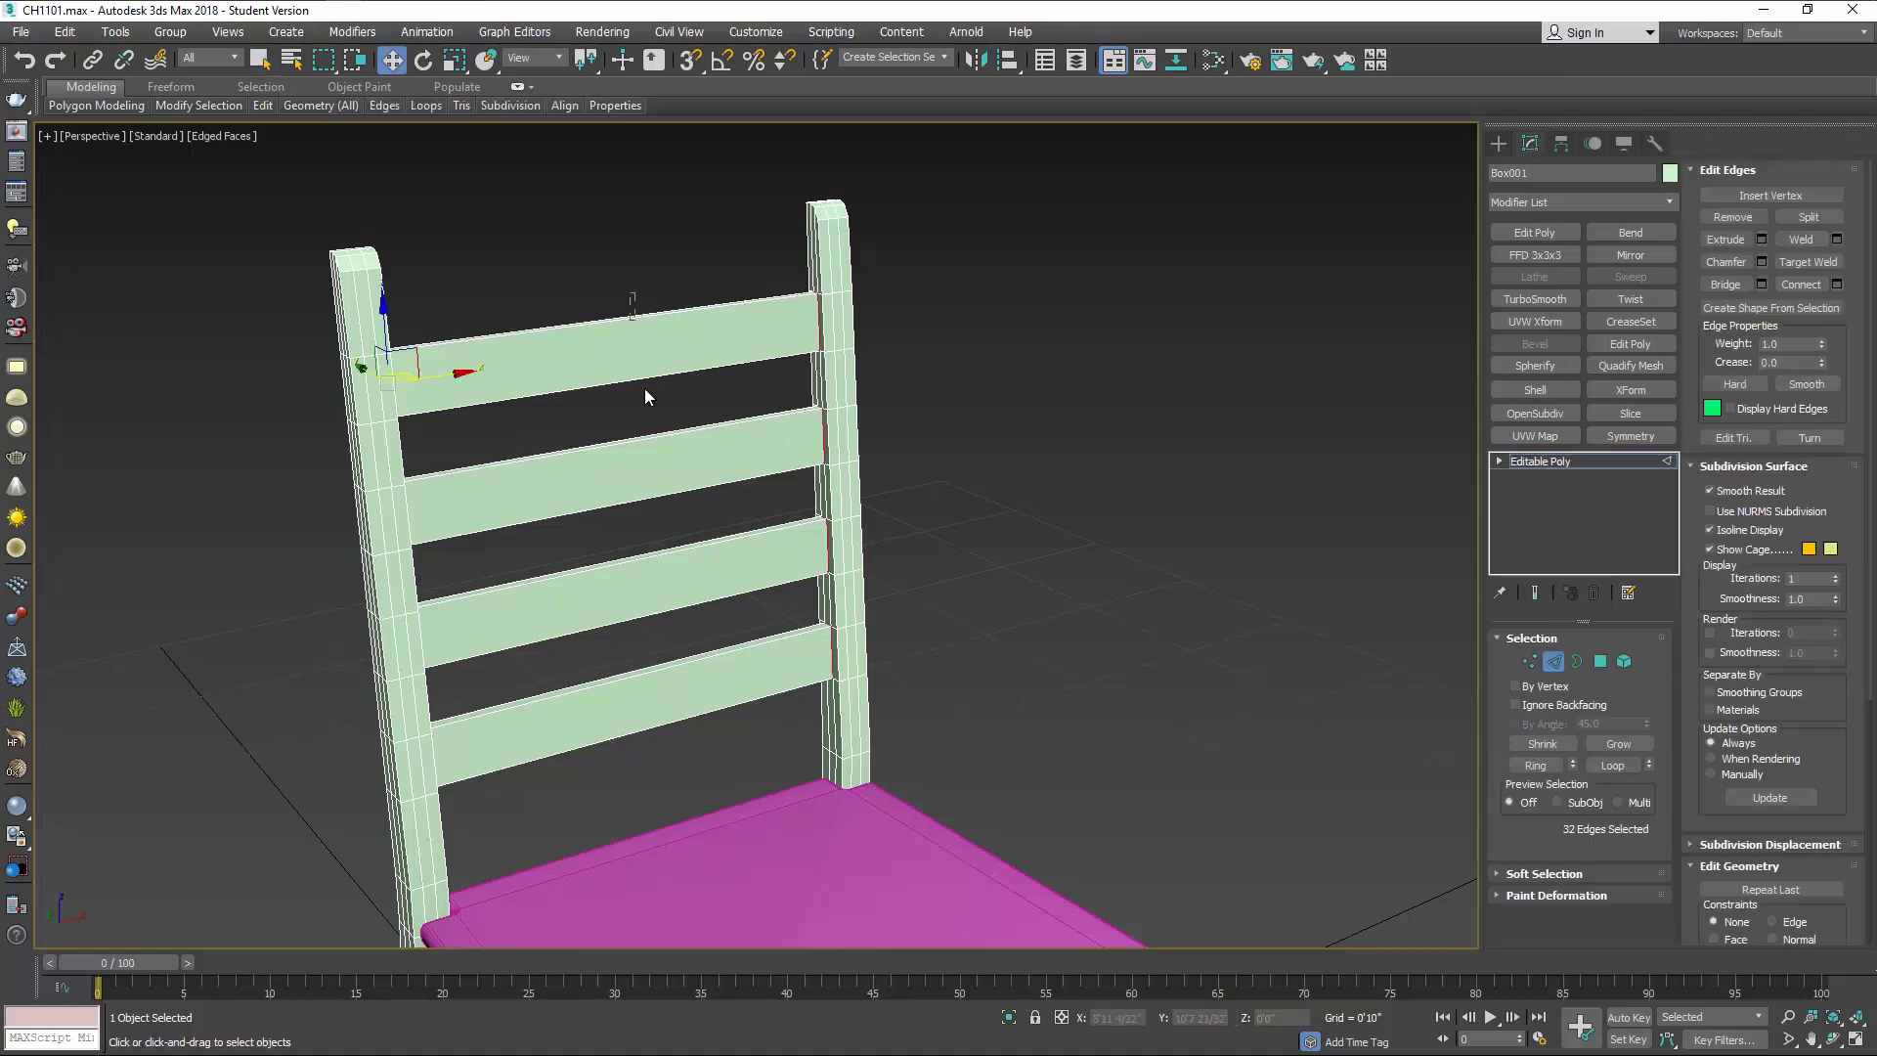
drag(677, 744, 673, 753)
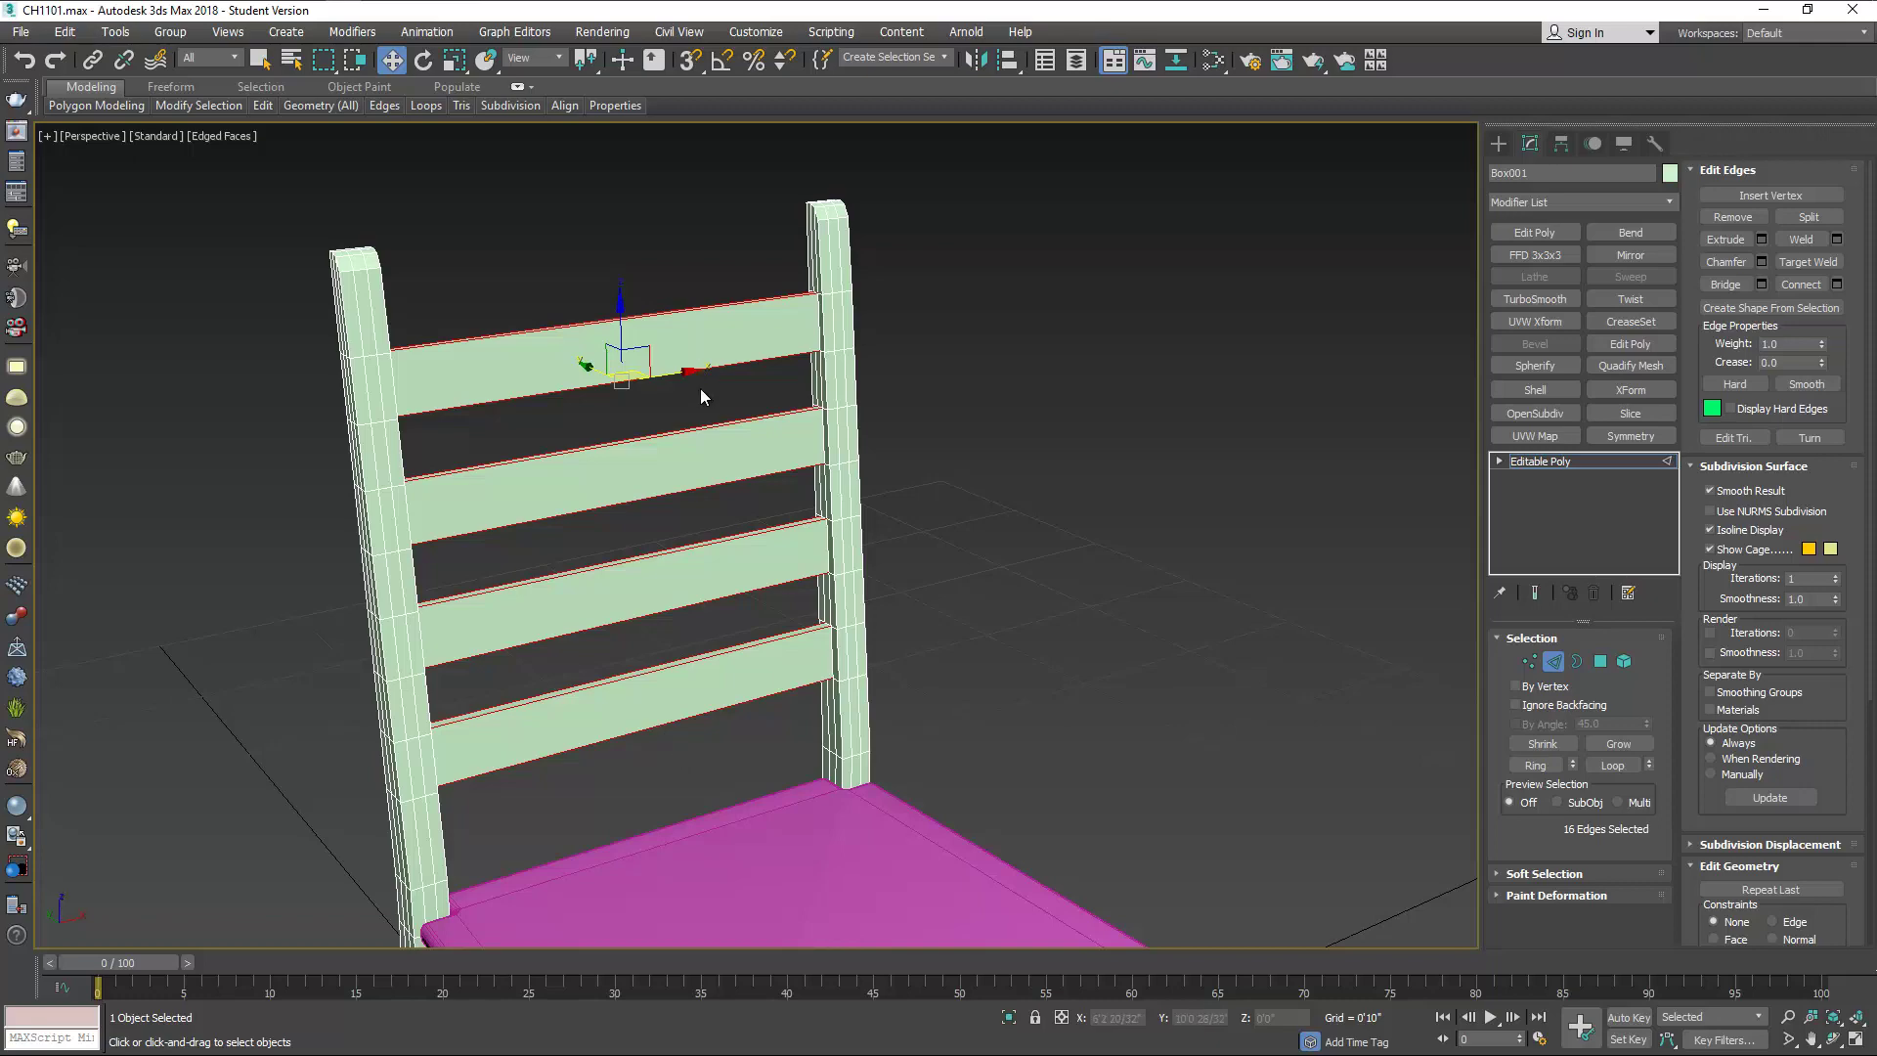
alt+middle_drag(702, 391, 714, 433)
scroll(719, 416, up, 5)
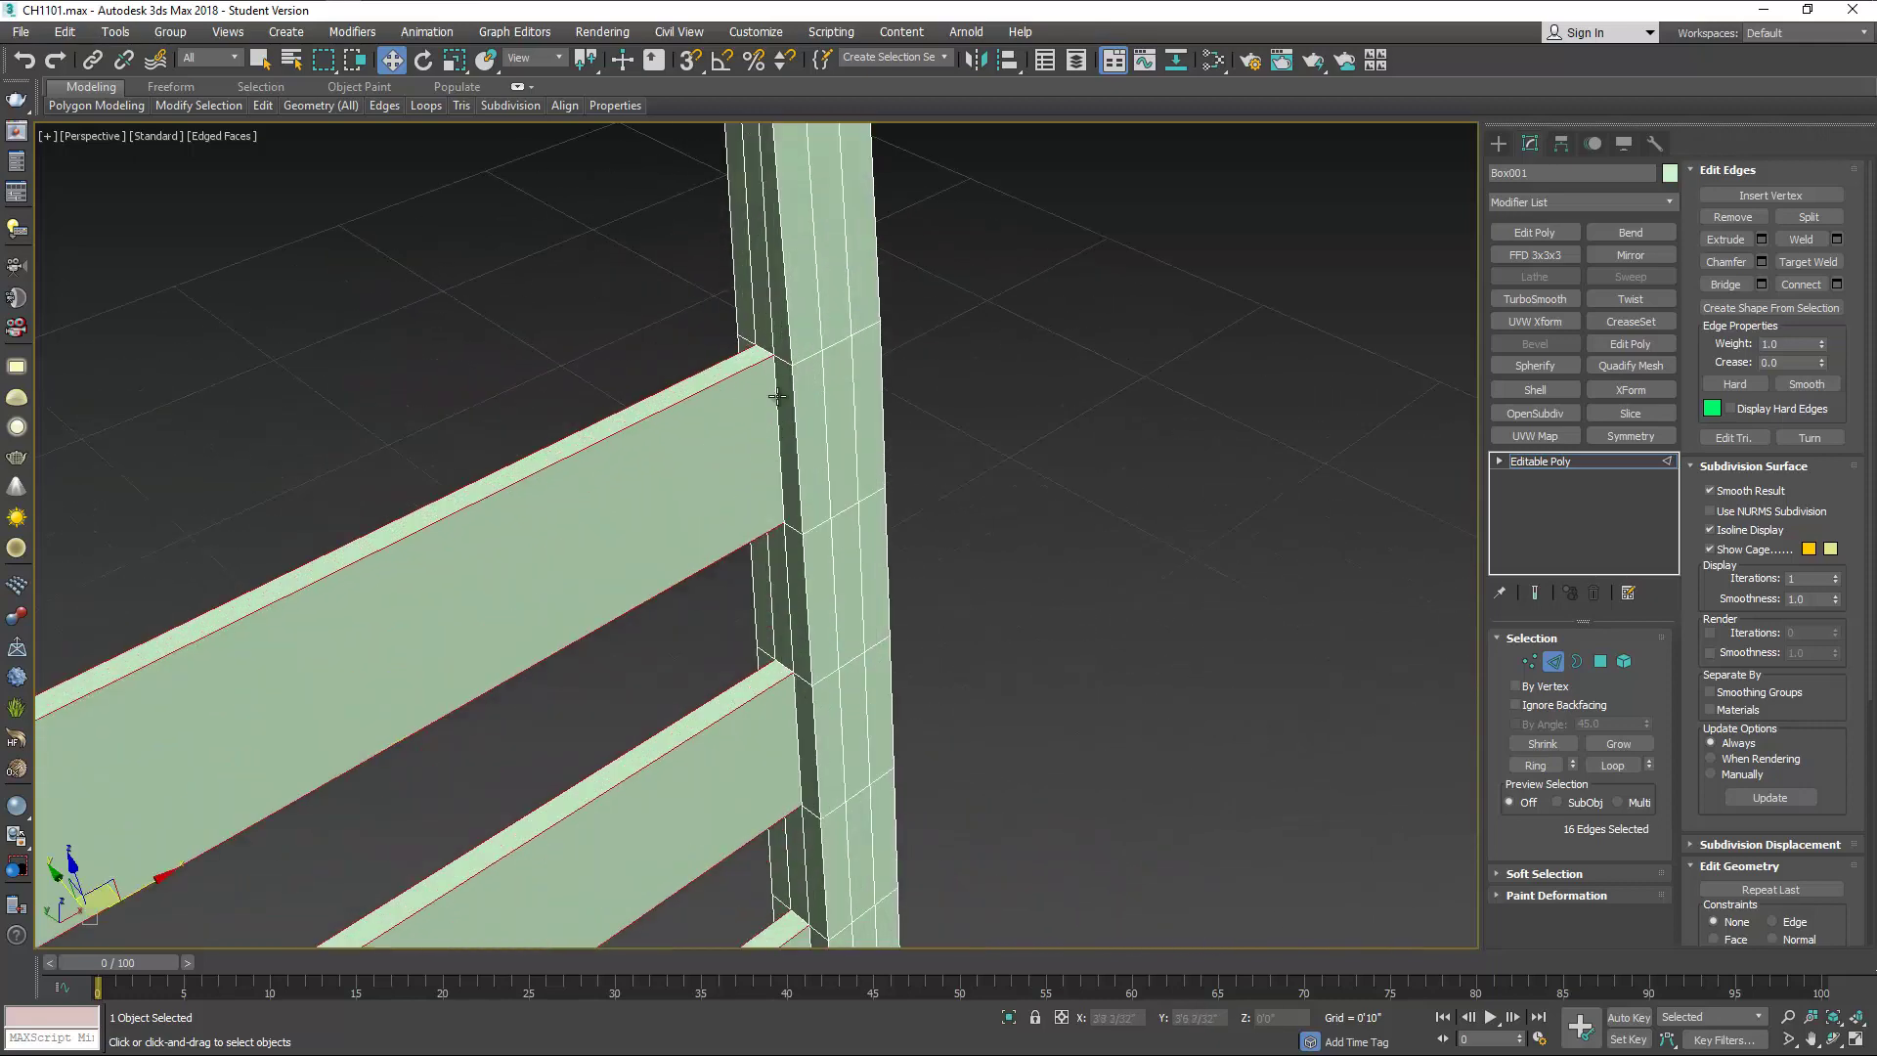
Add a Standard Chamfer modifier with 0'0 2/32" amount and 2 segments.
click(1670, 203)
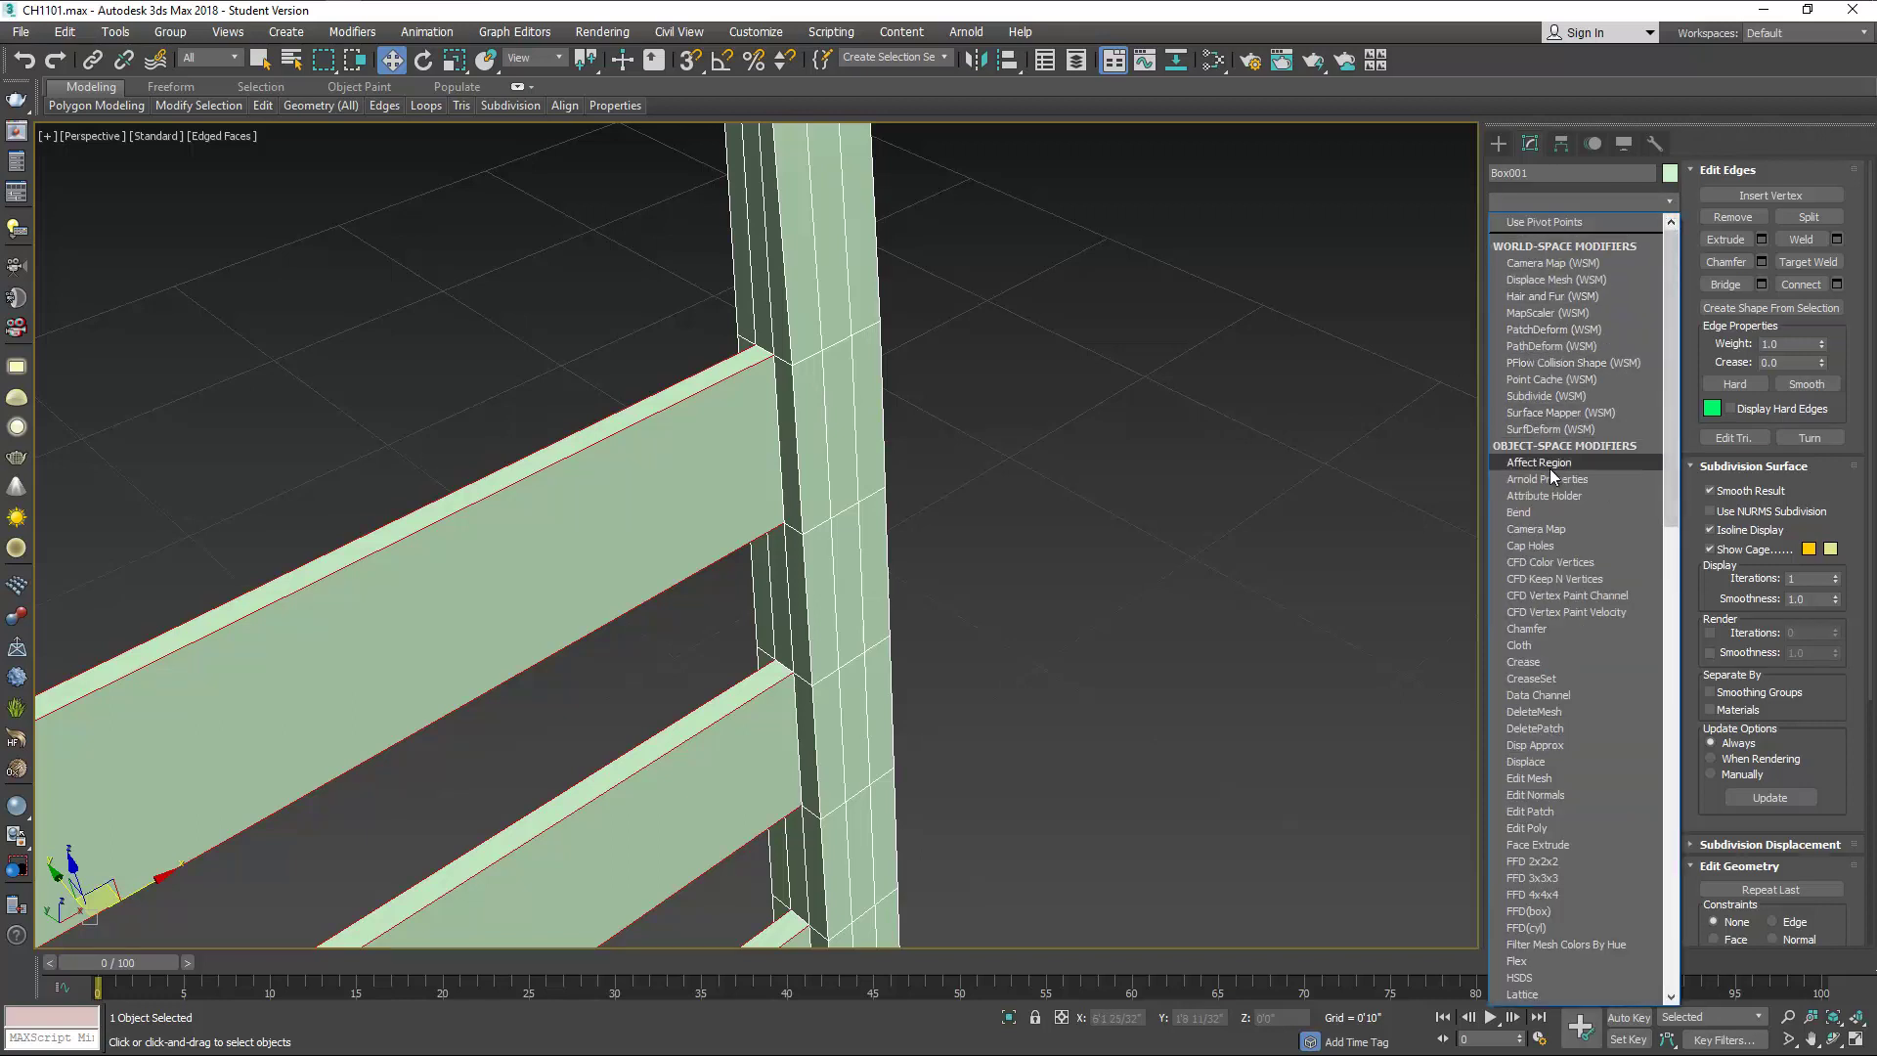
click(1528, 629)
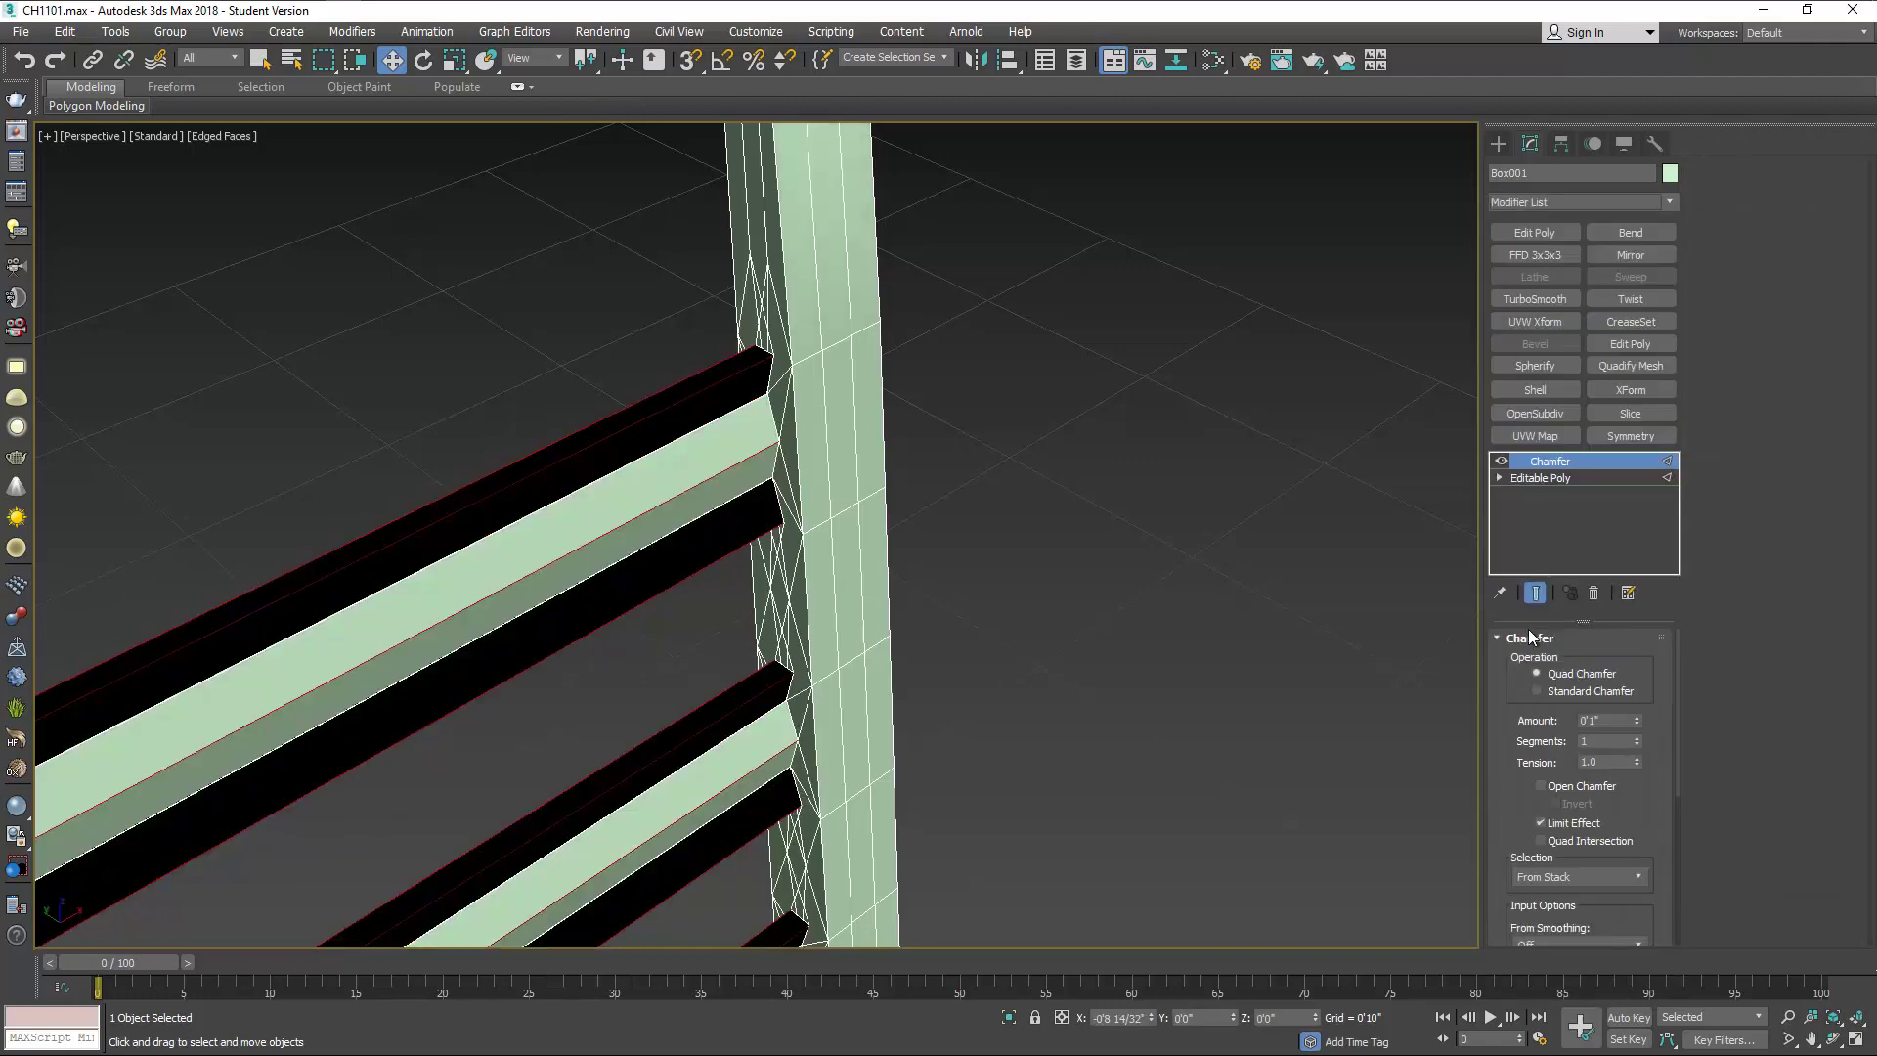
click(1540, 692)
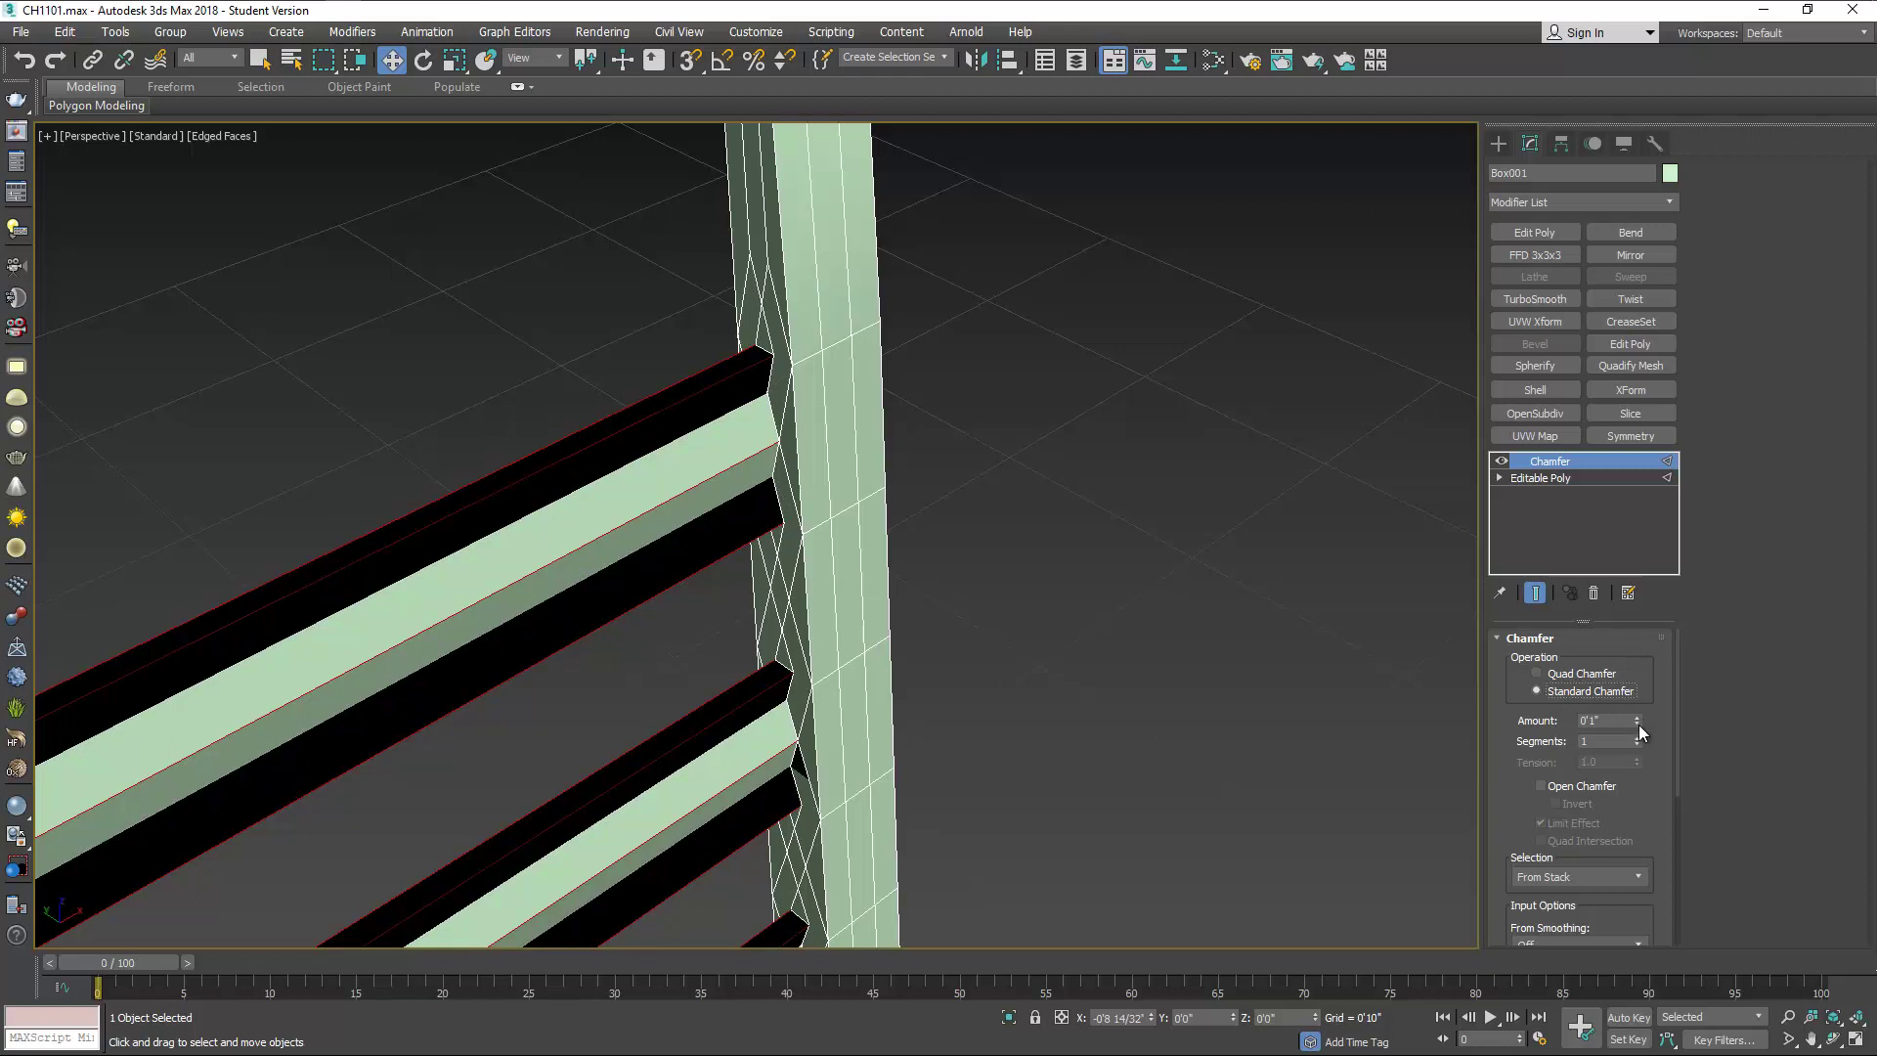
drag(1638, 725, 1650, 816)
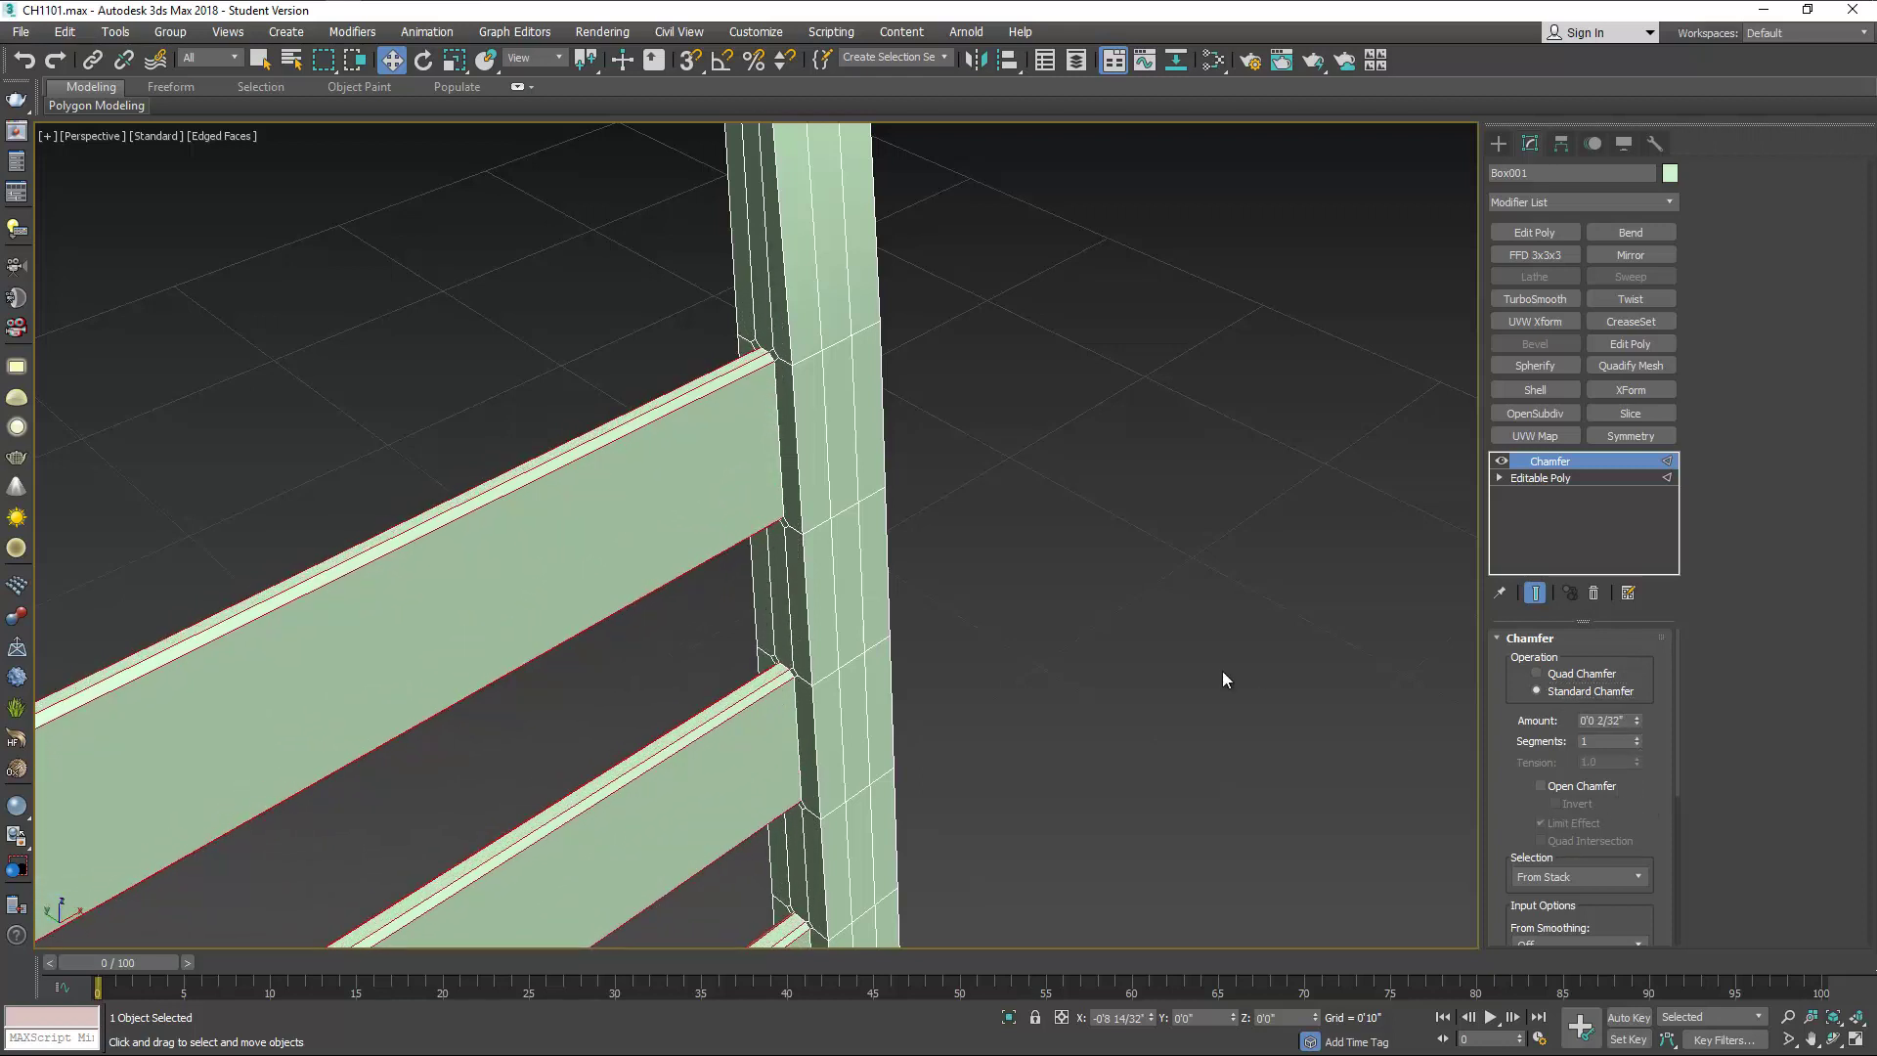
scroll(775, 372, up, 4)
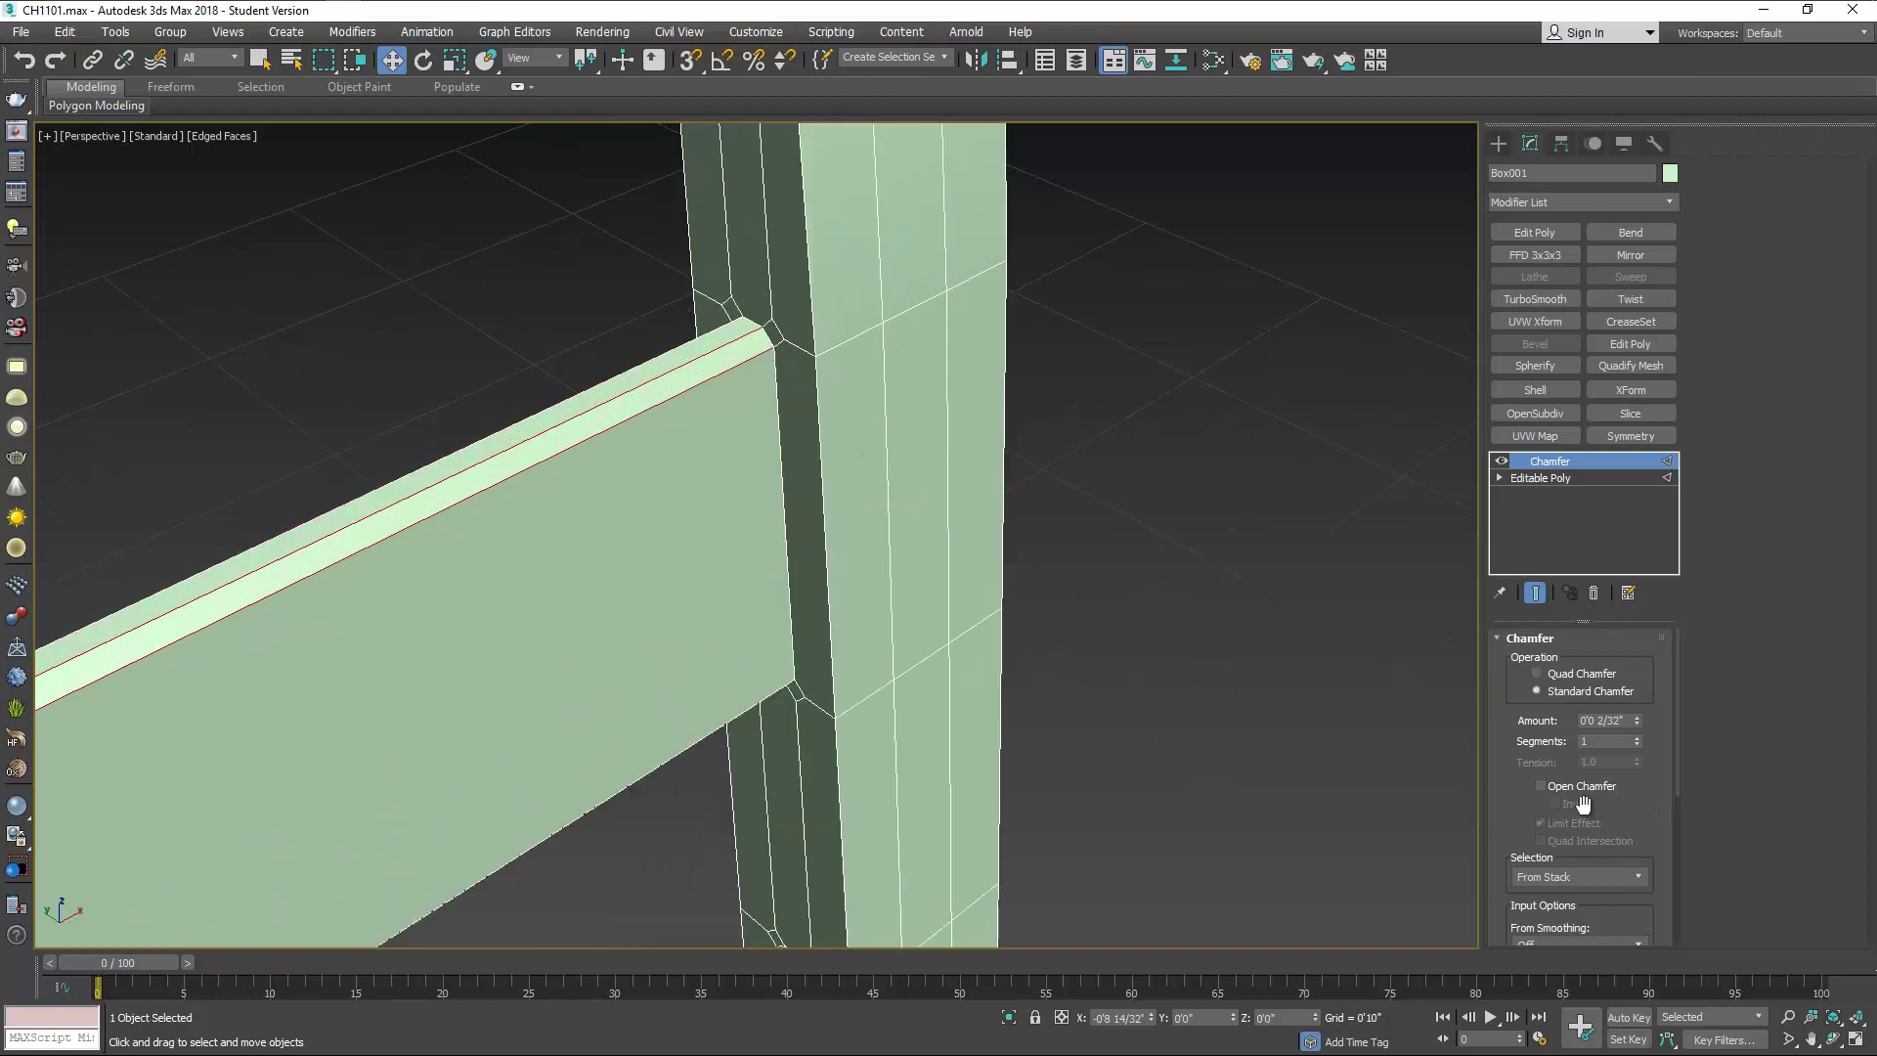
click(1637, 737)
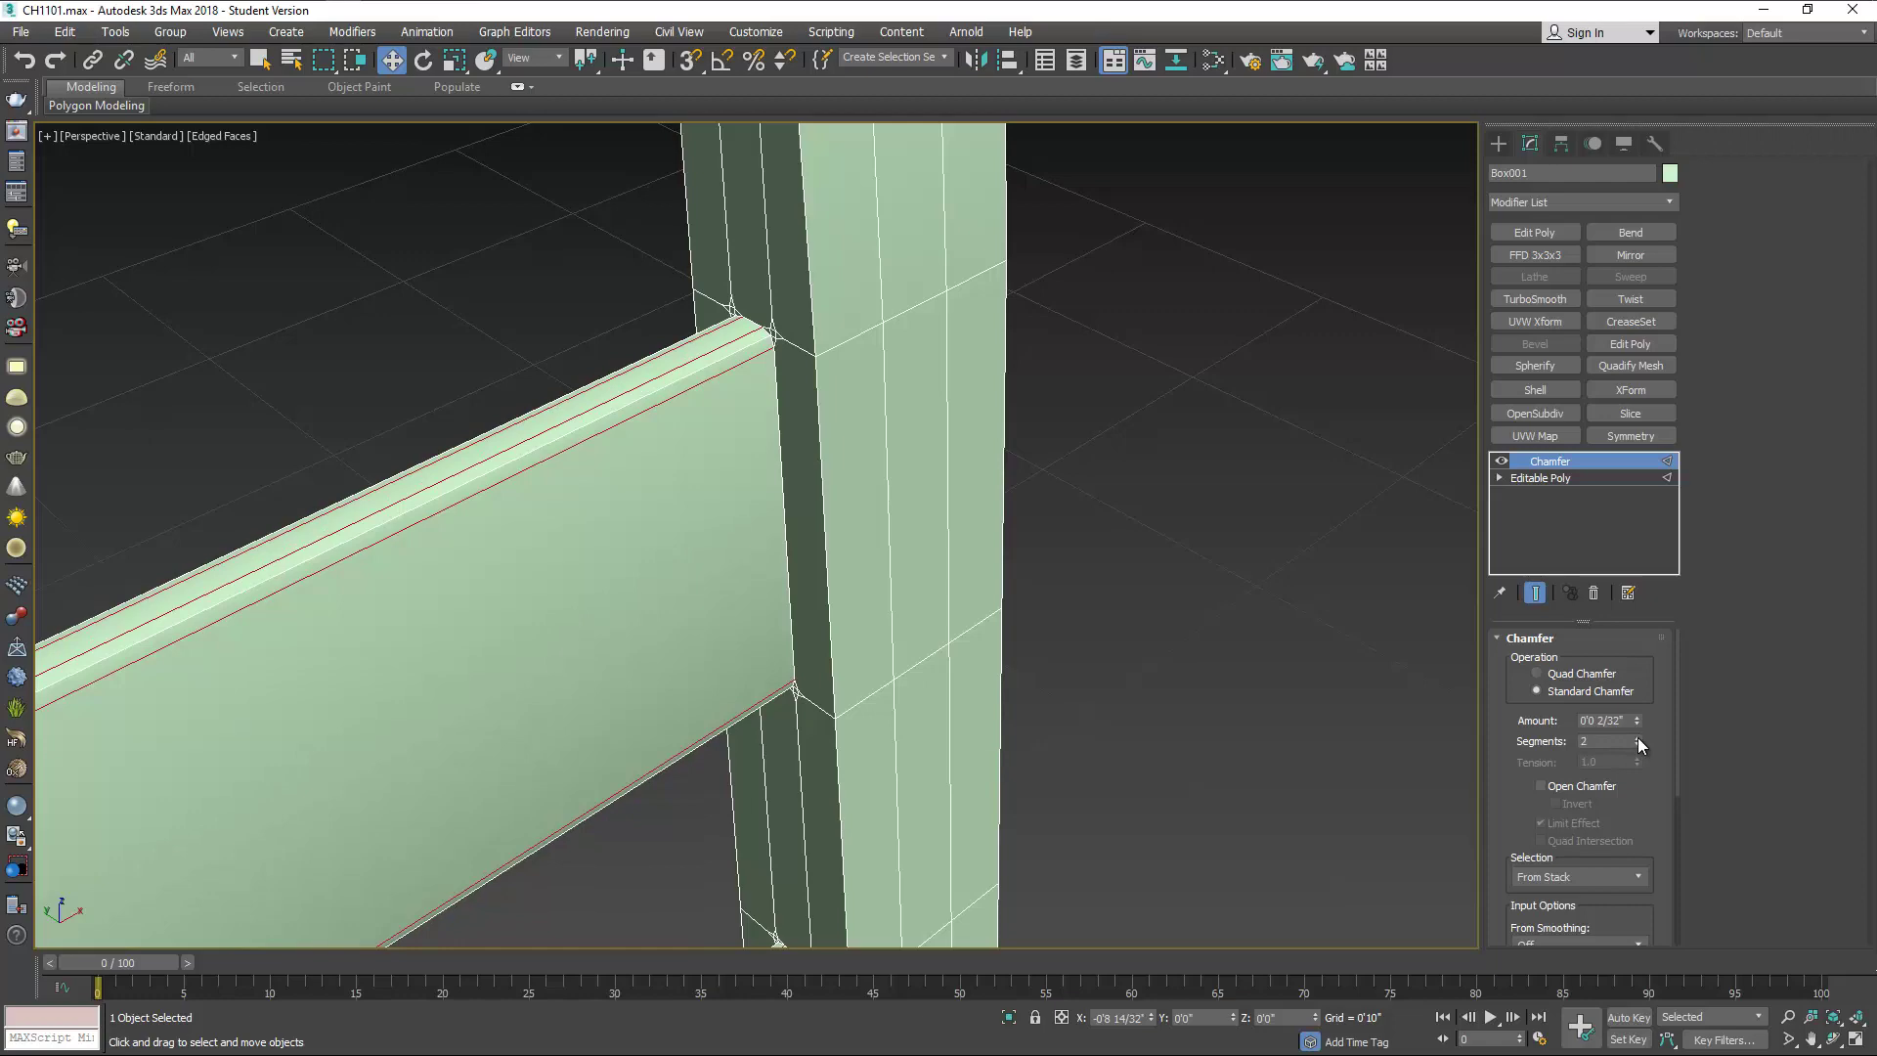
scroll(817, 537, down, 3)
middle_drag(796, 557, 1075, 332)
scroll(1093, 396, down, 3)
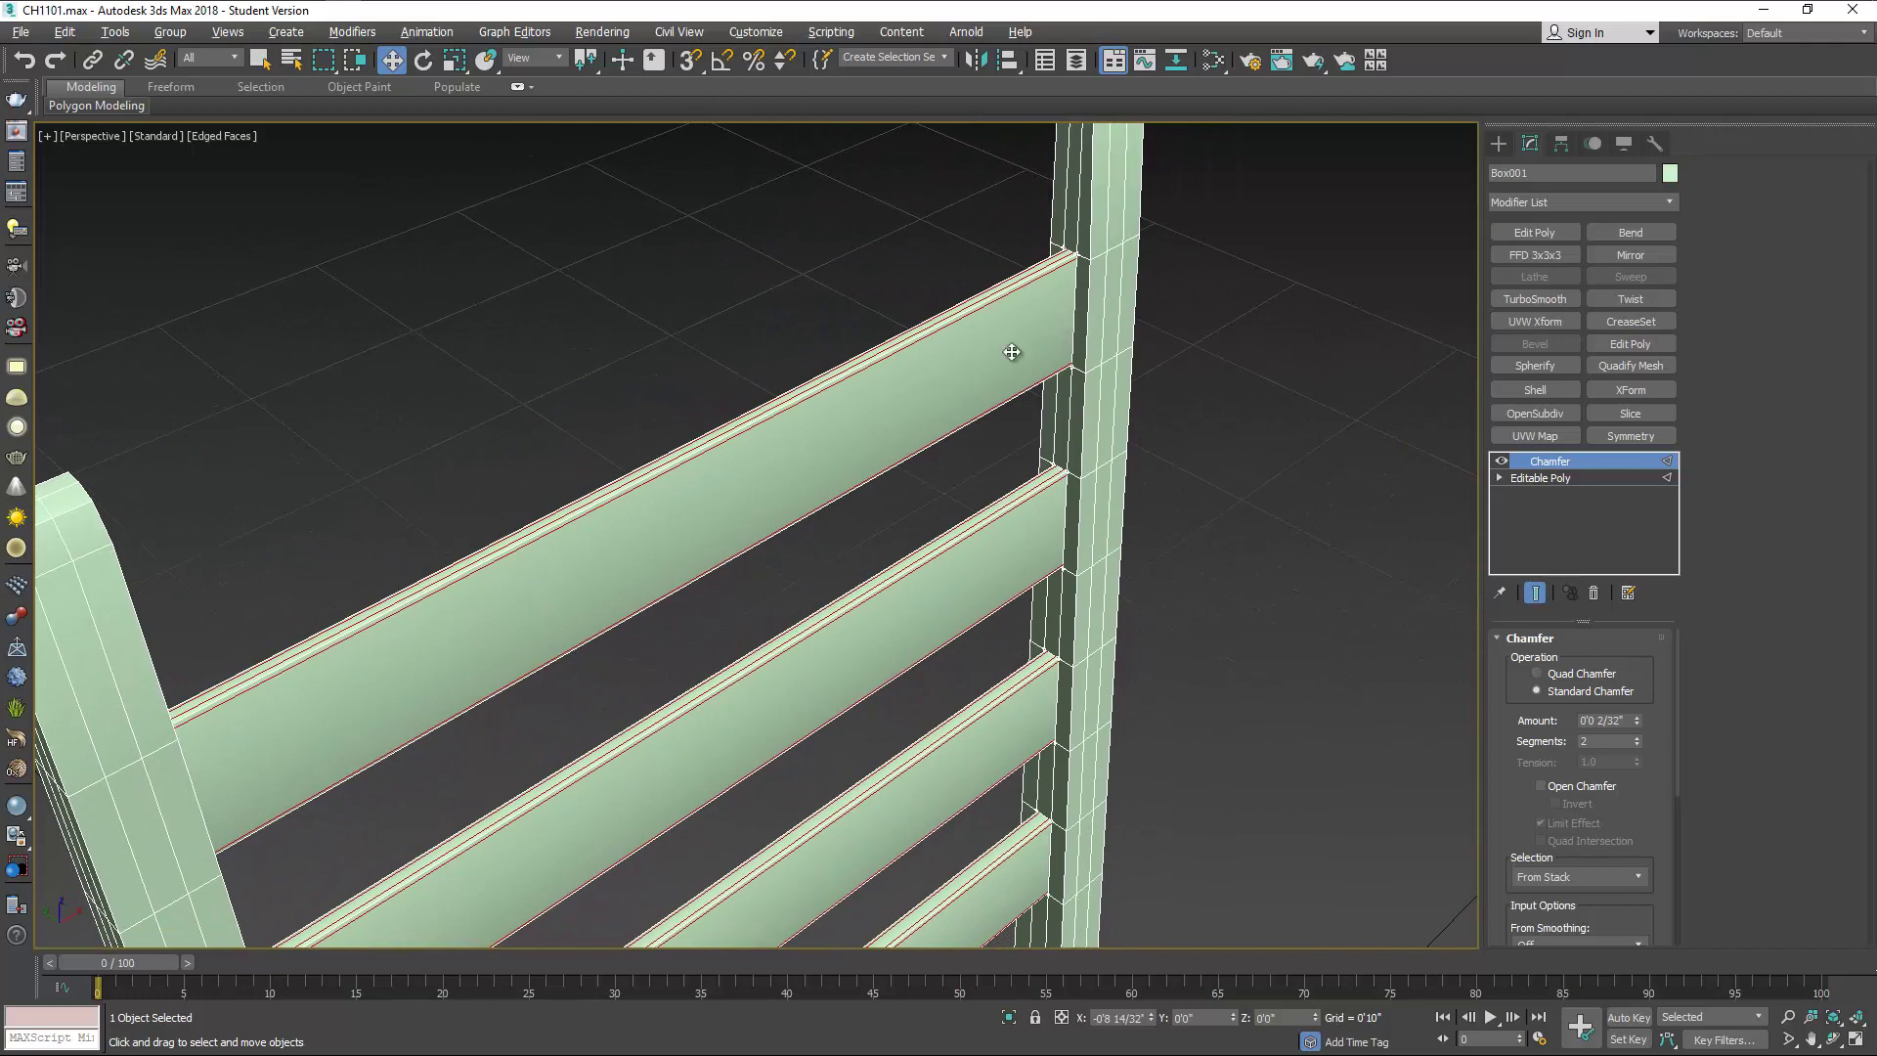
Collapse the chamfered chair into an editable poly and frame the slats in Front view.
right_click(1210, 346)
mouse_move(1145, 565)
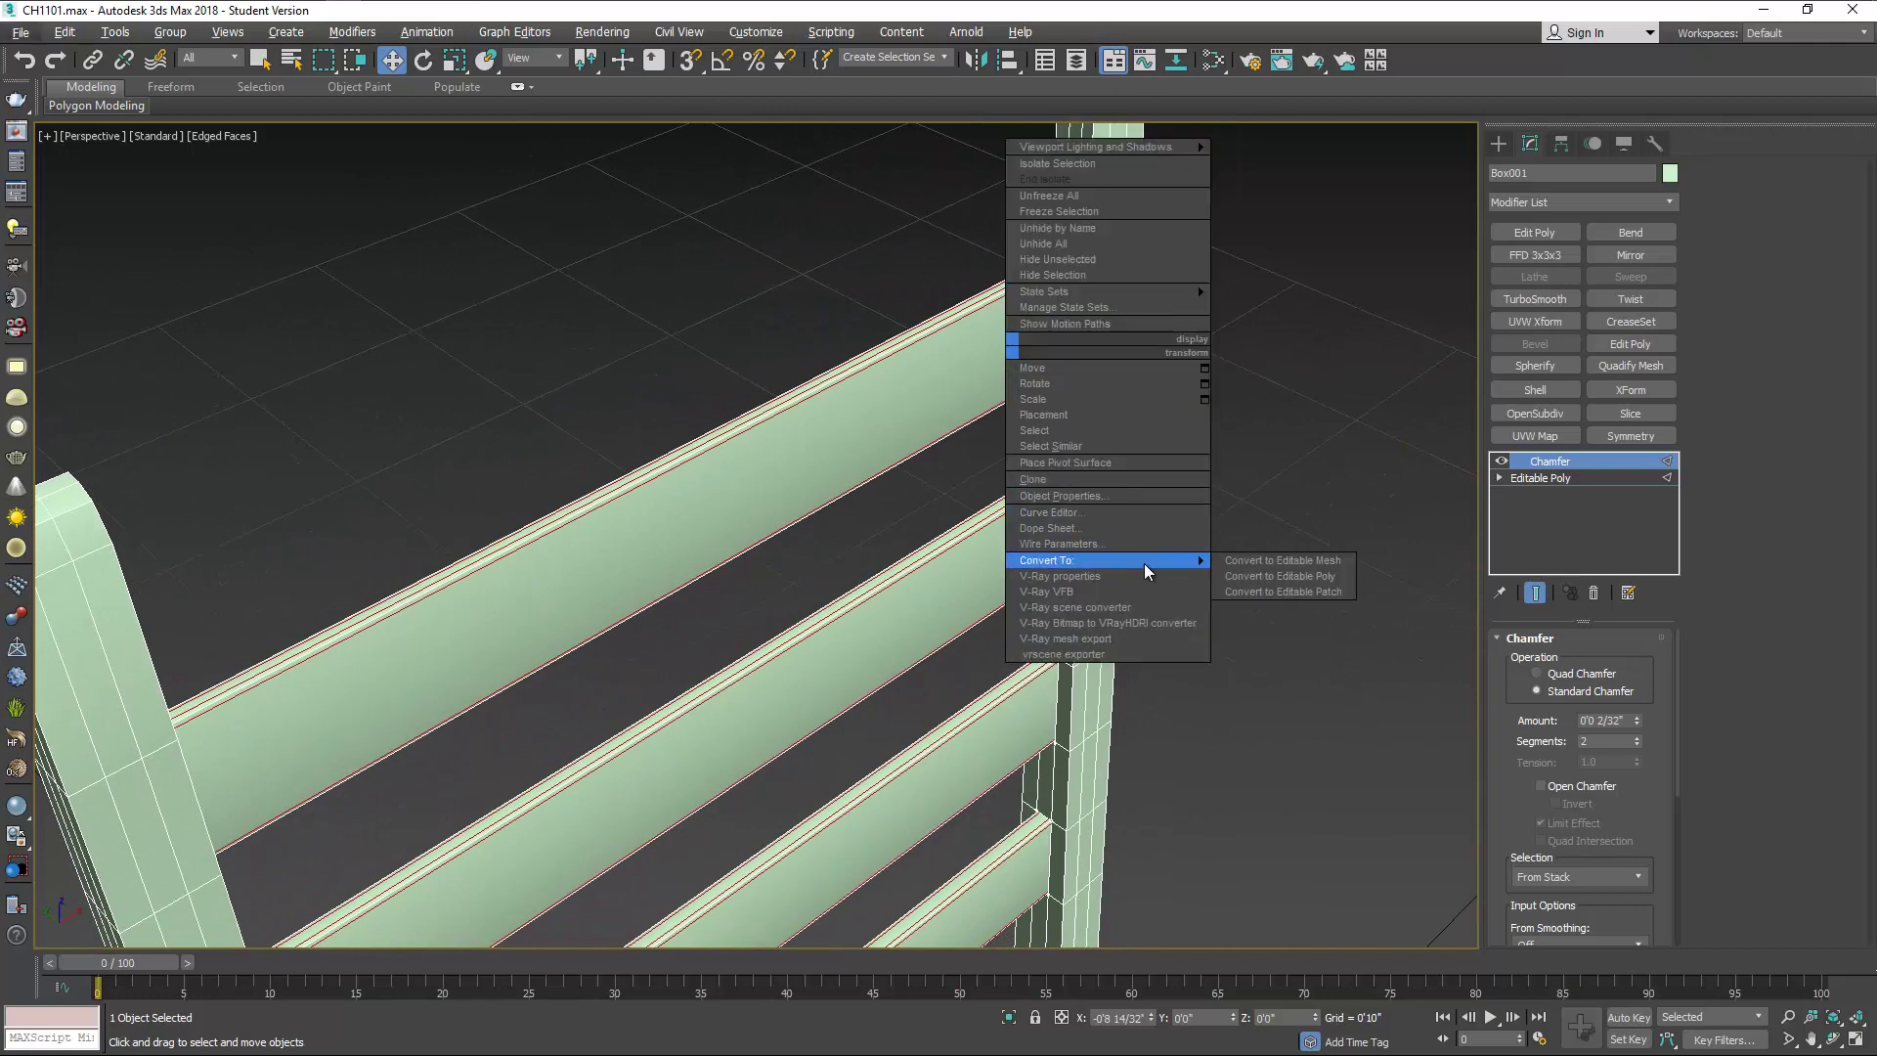
click(1224, 577)
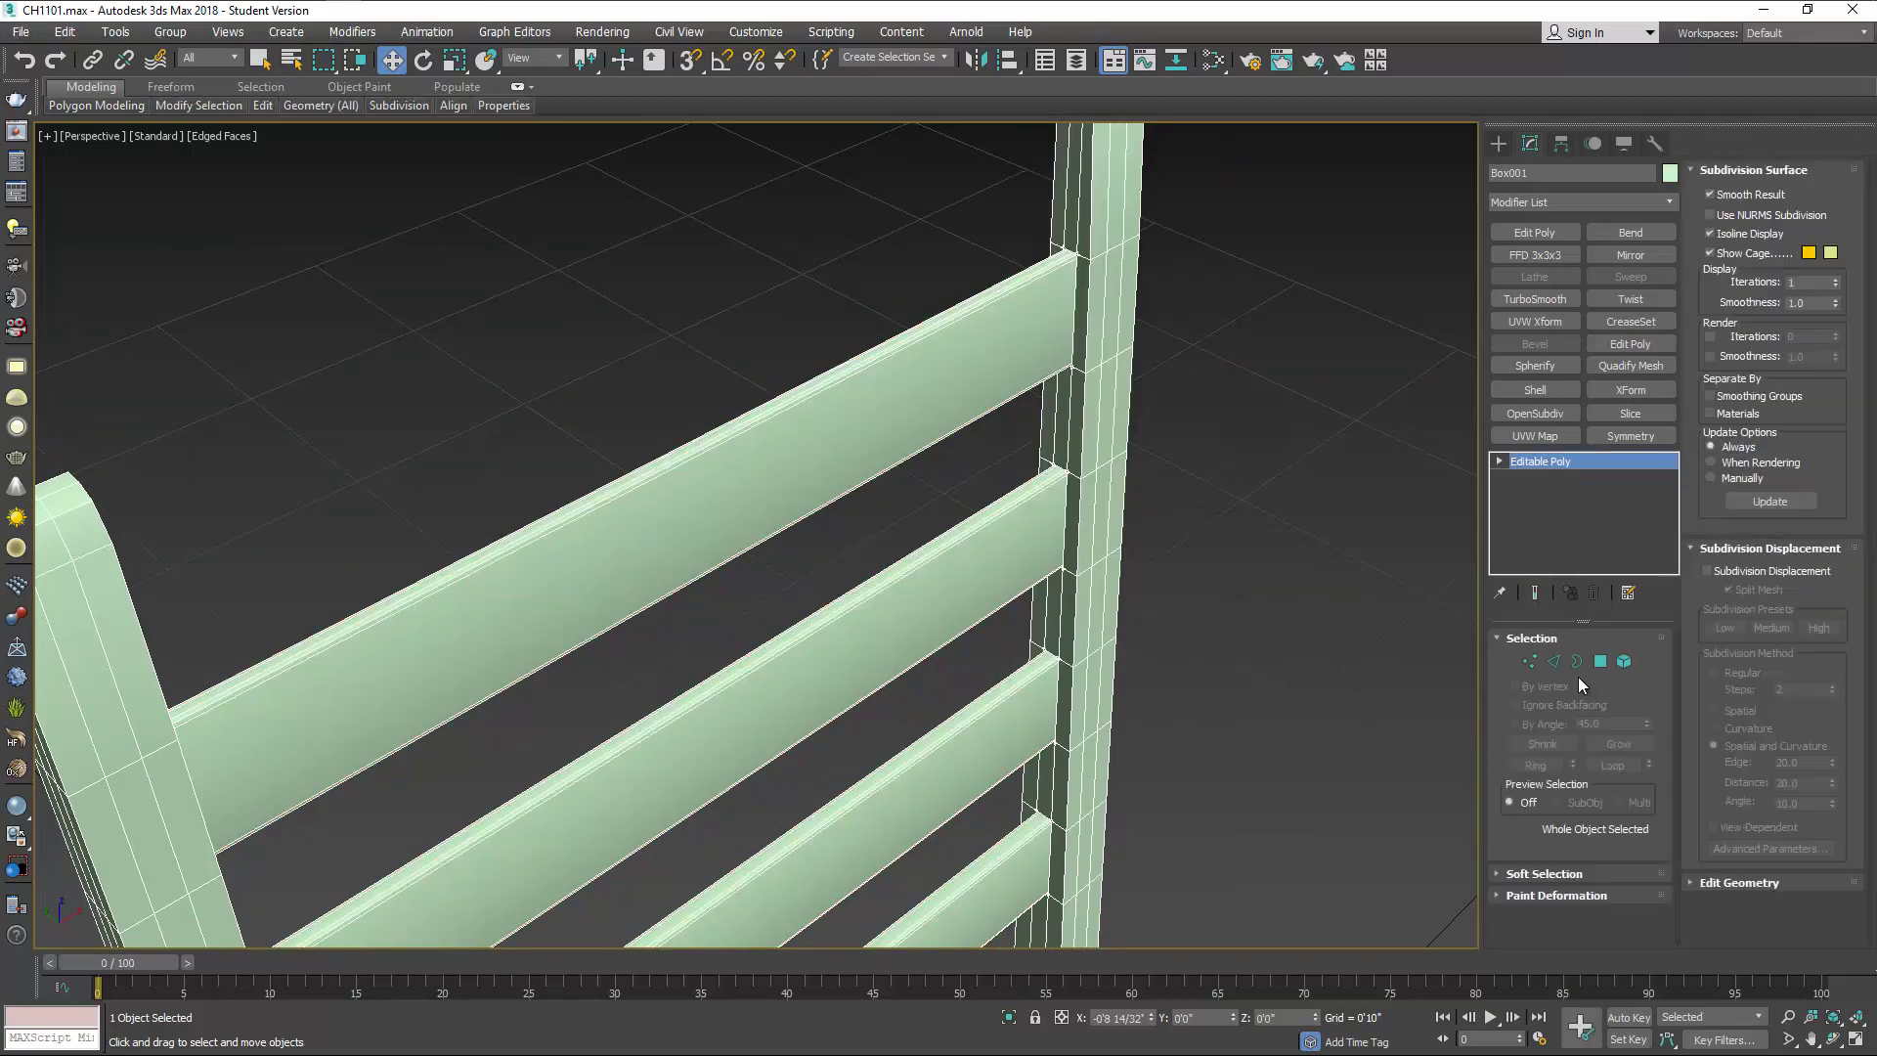
click(1553, 661)
key(alt+w)
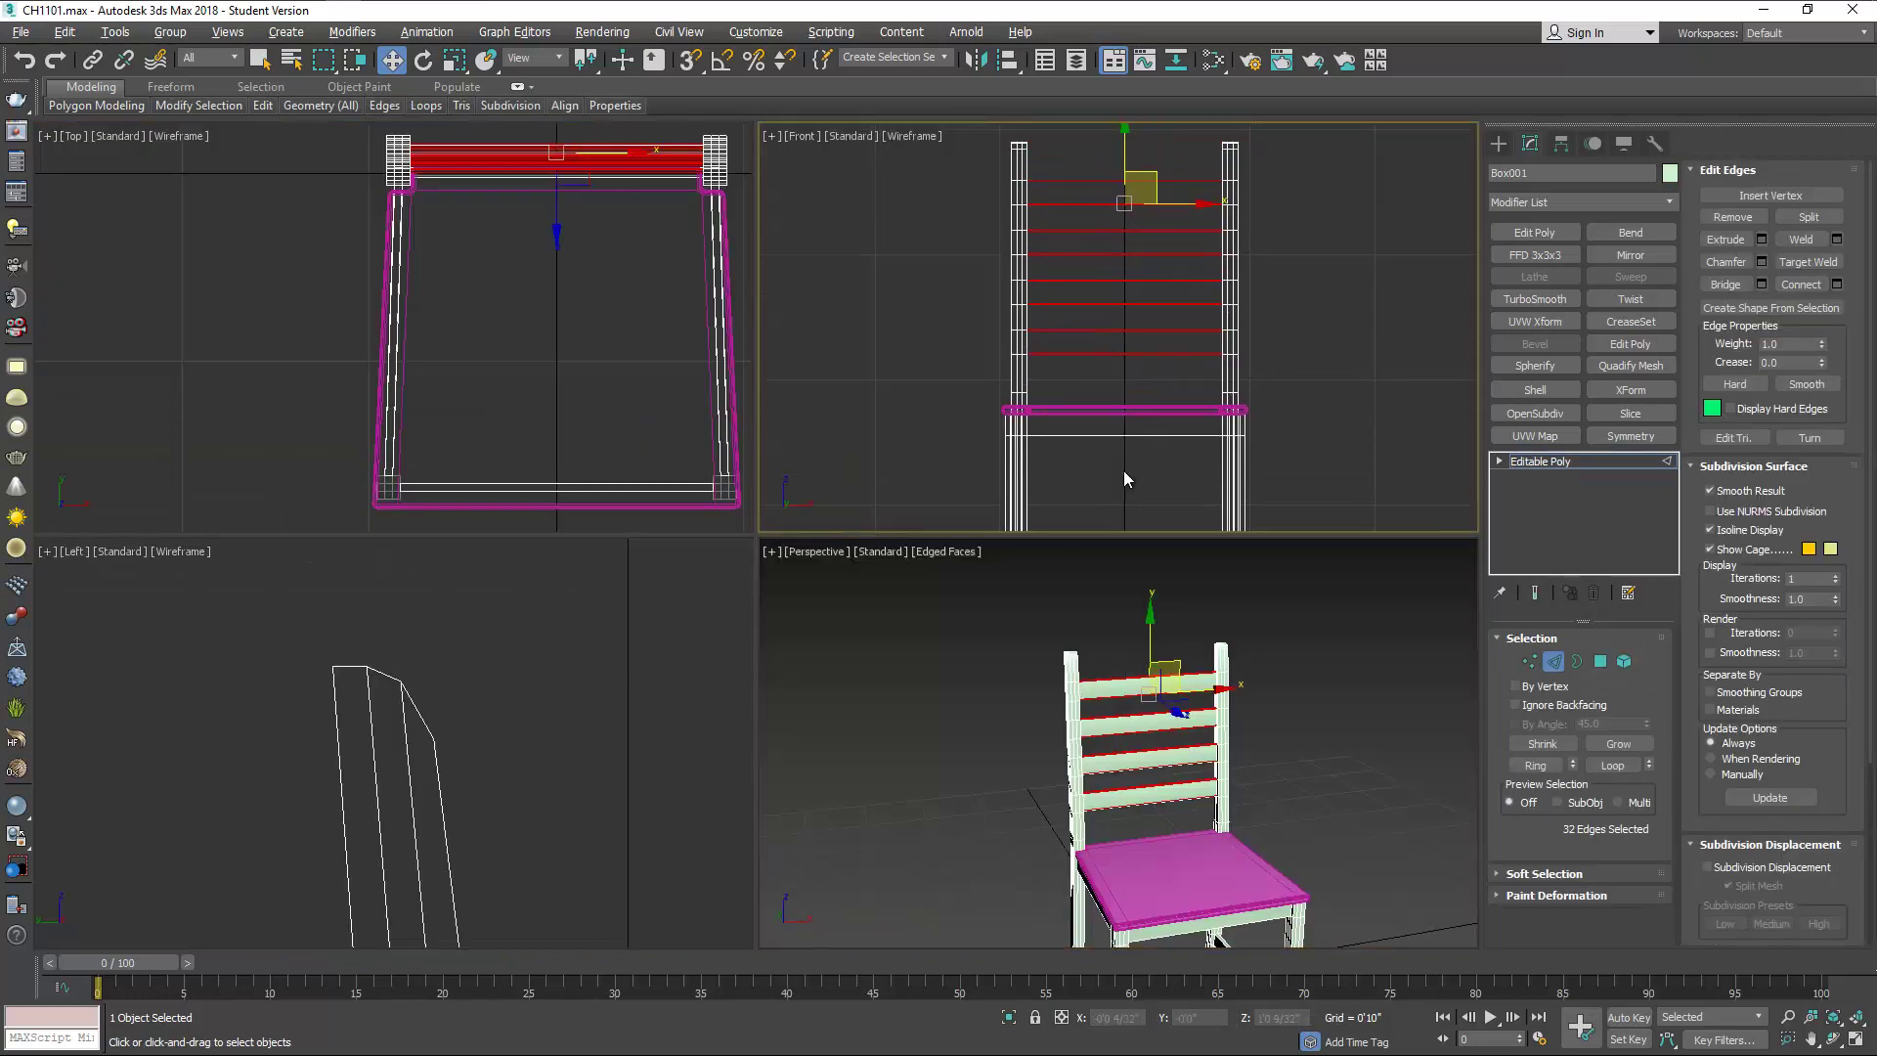
scroll(1112, 237, up, 2)
middle_drag(1112, 237, 1126, 264)
Connect the long slat edges with 8 evenly spaced connecting edges.
ctrl+drag(1122, 478, 1122, 473)
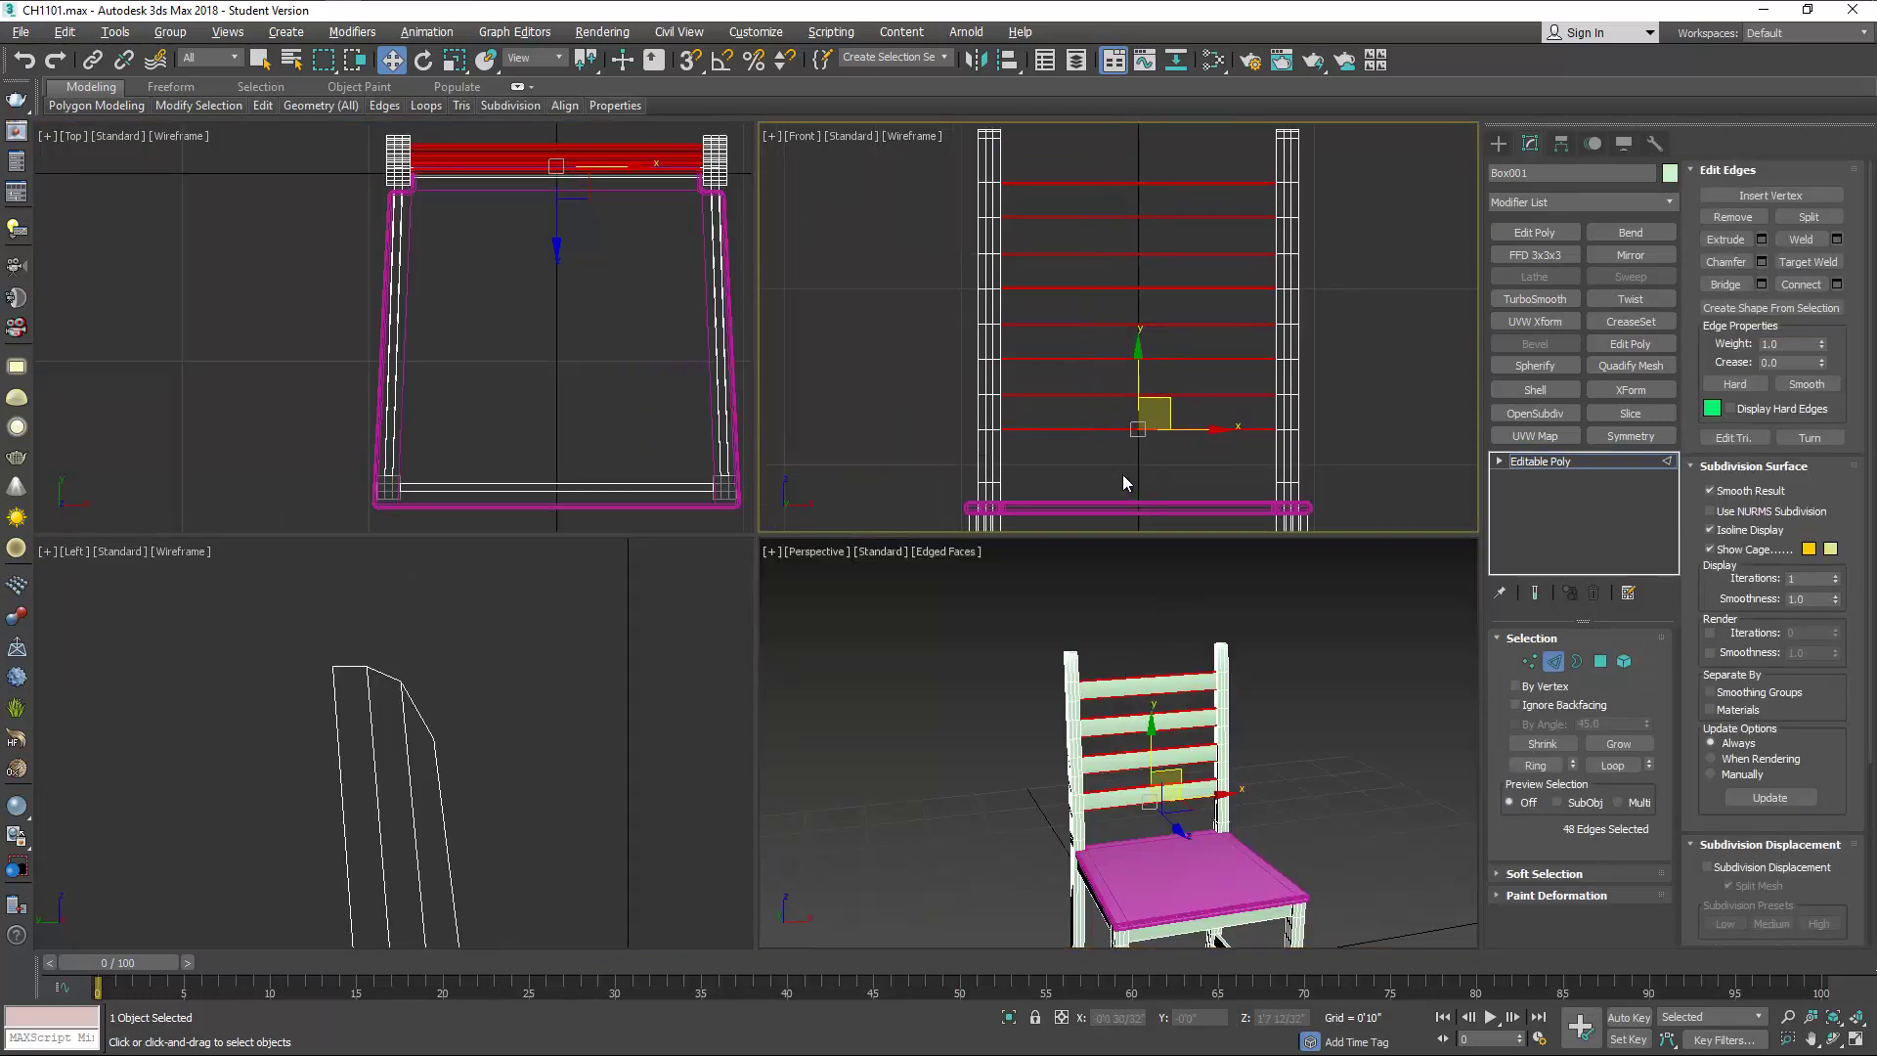
click(1837, 283)
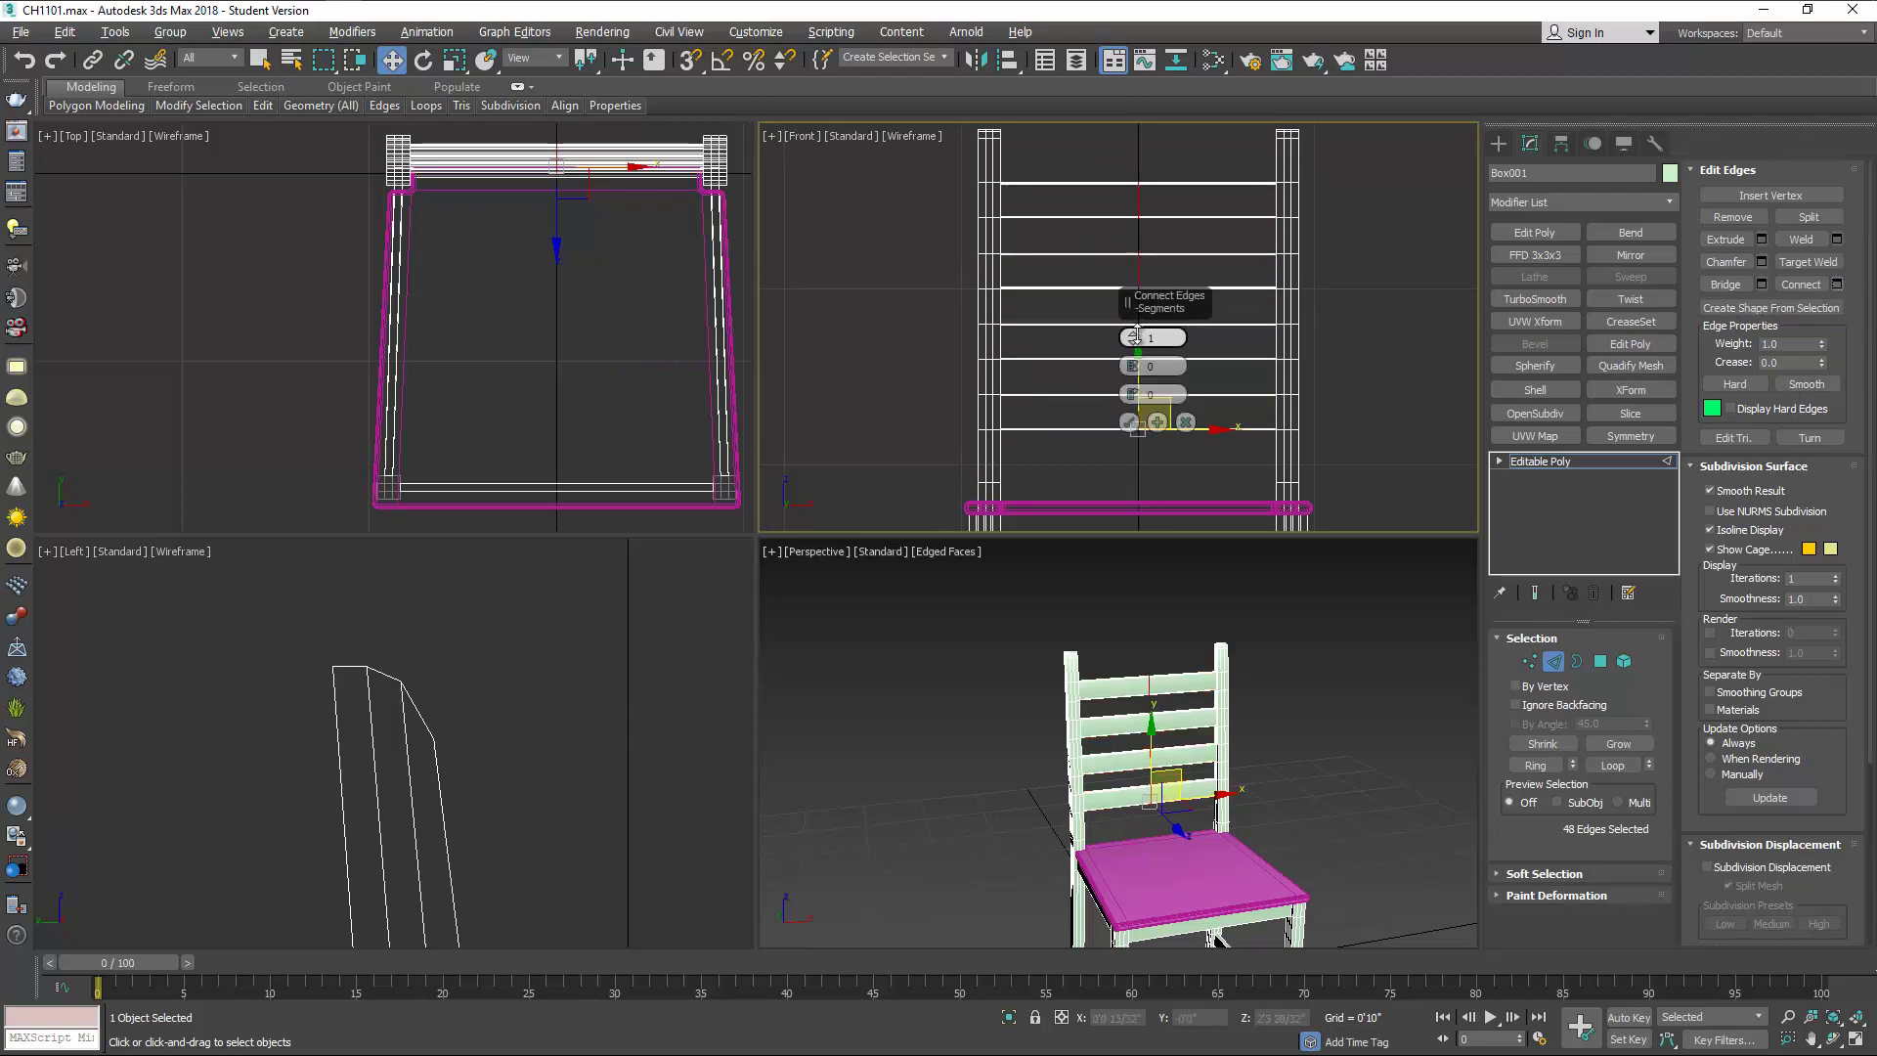
drag(1135, 337, 1133, 330)
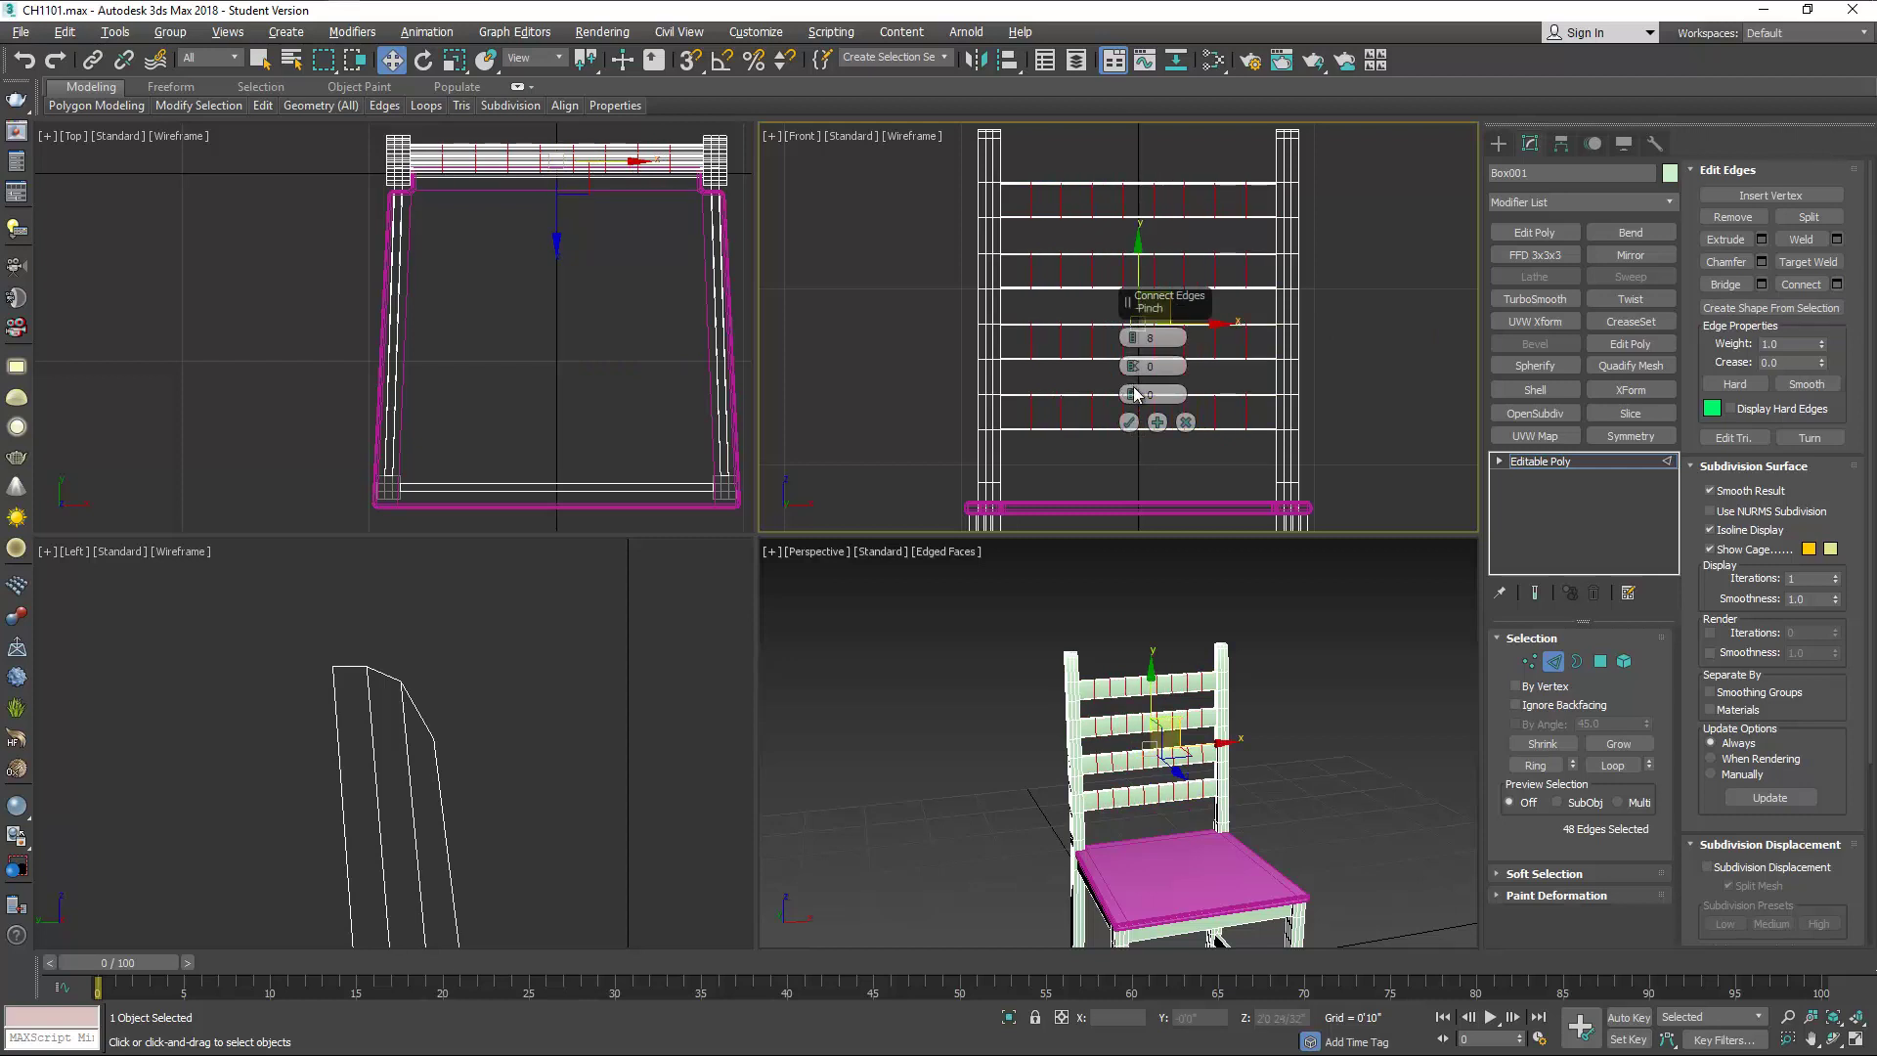
click(1129, 422)
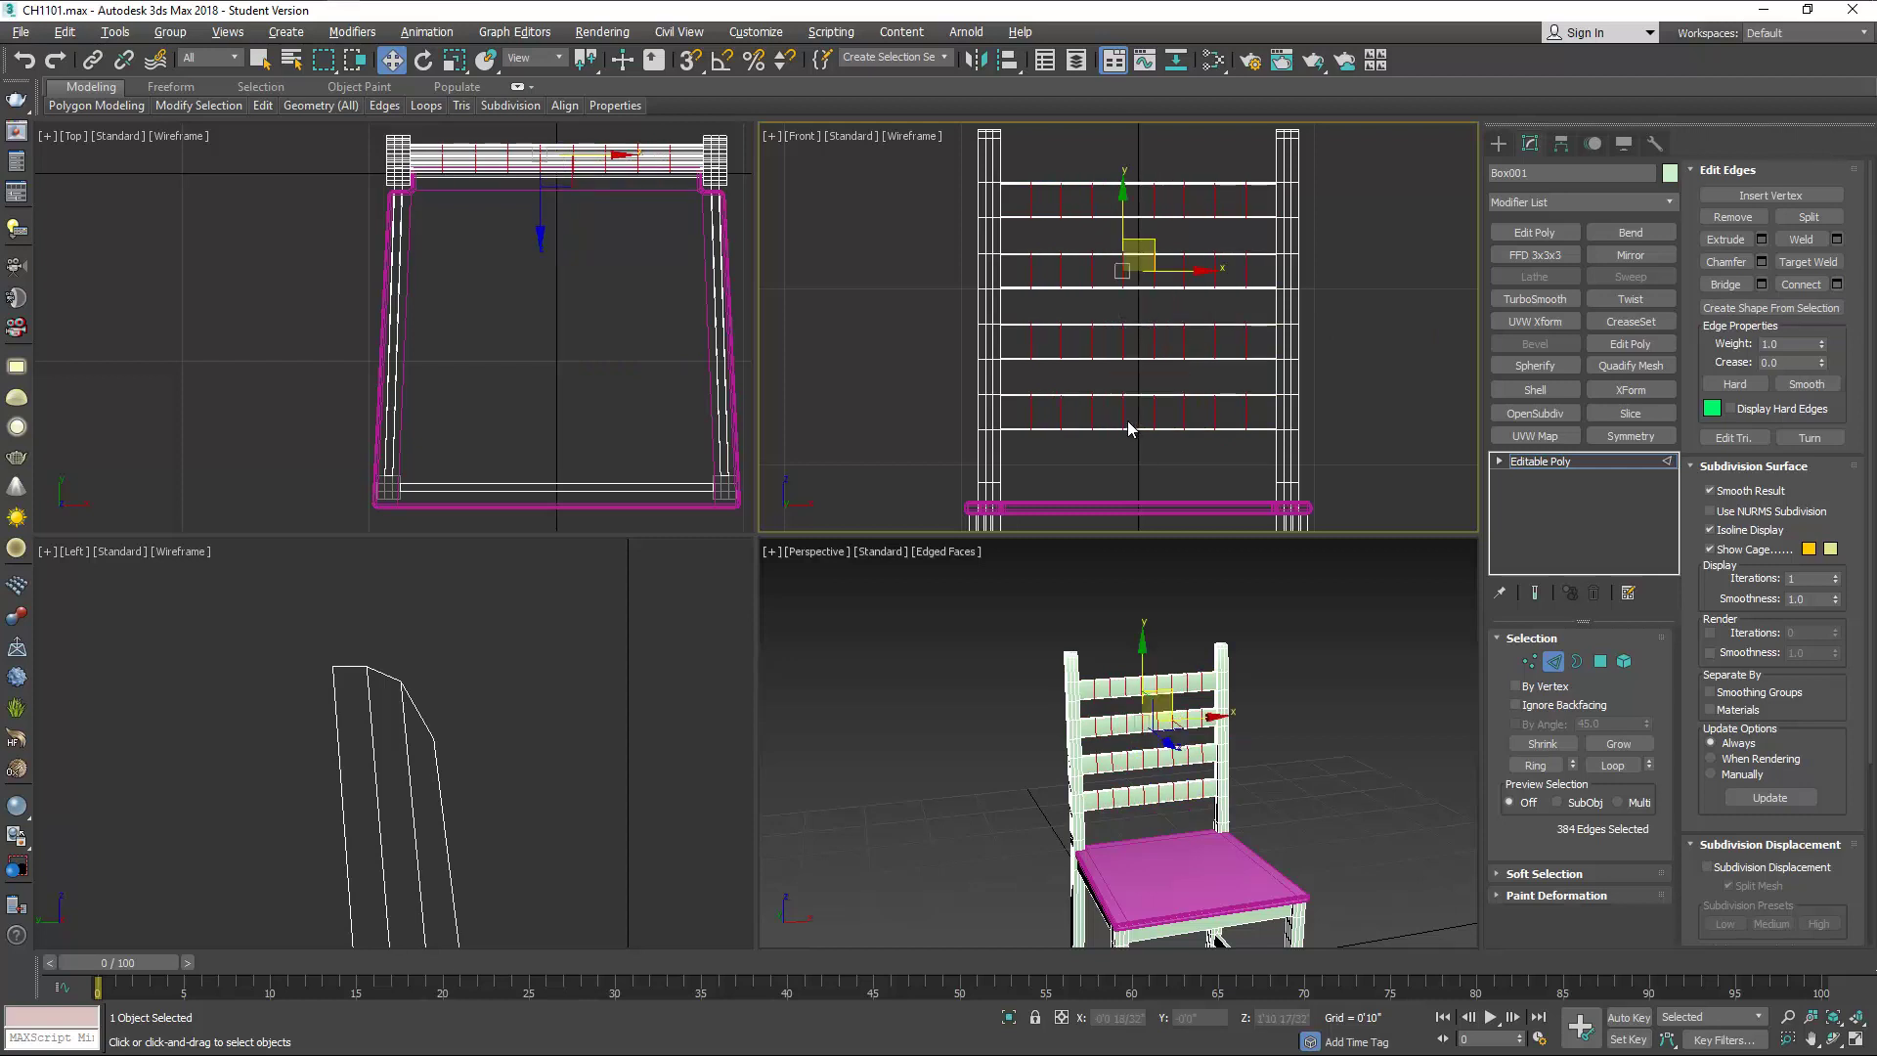
click(620, 306)
scroll(406, 302, up, 2)
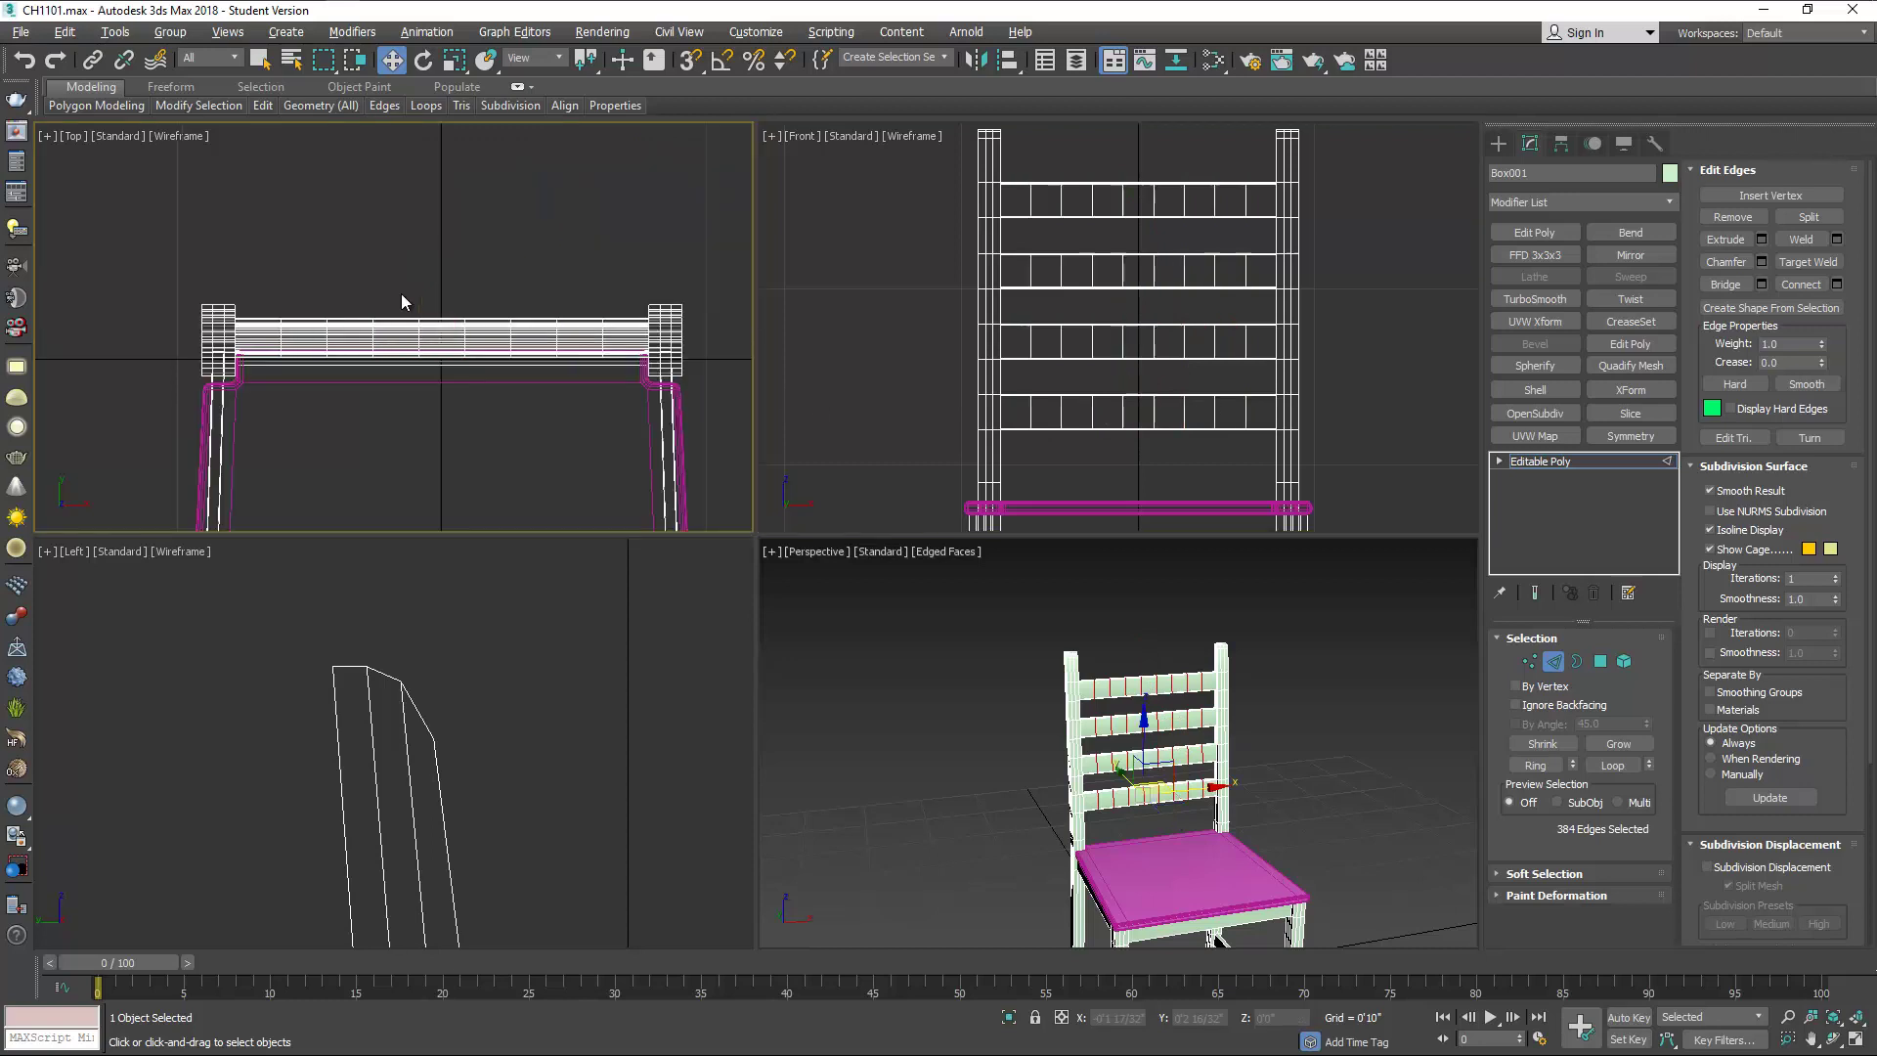
Draw an arc, Arc001, spanning post to post across the chair back in Top view.
click(1553, 662)
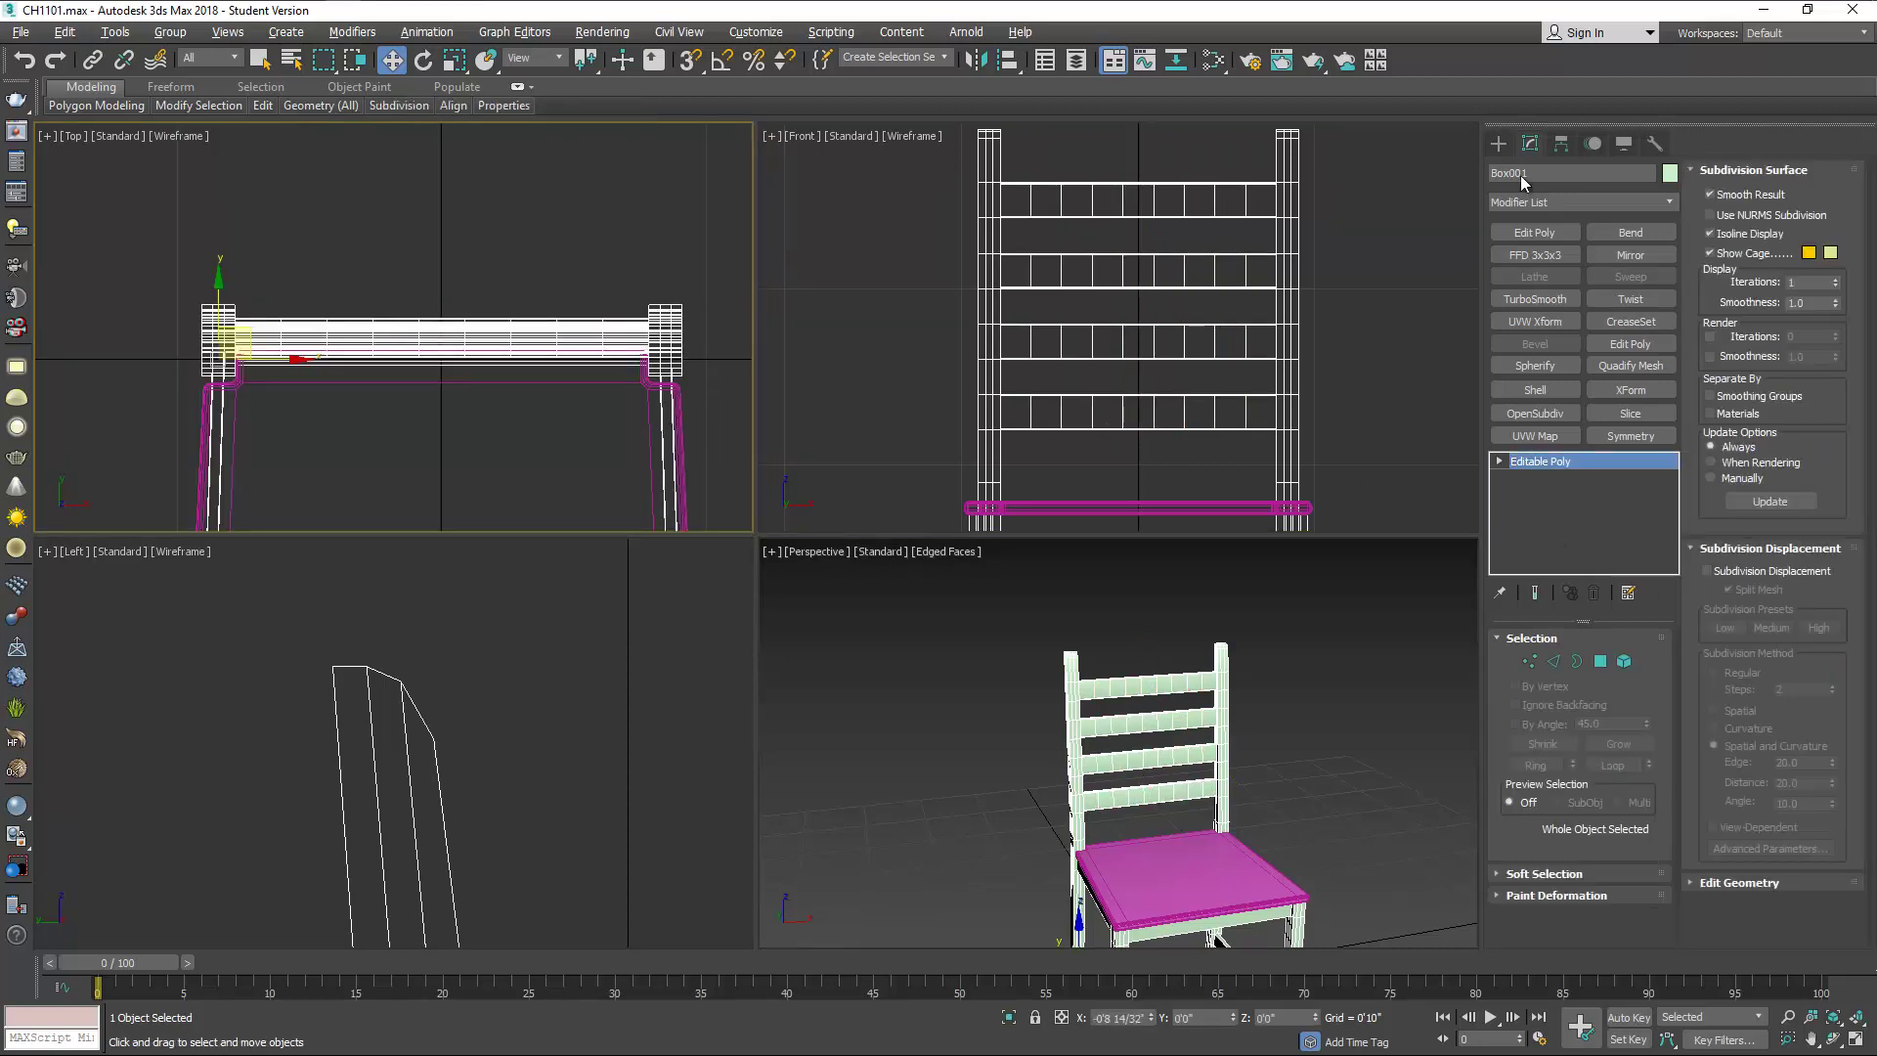
click(1497, 144)
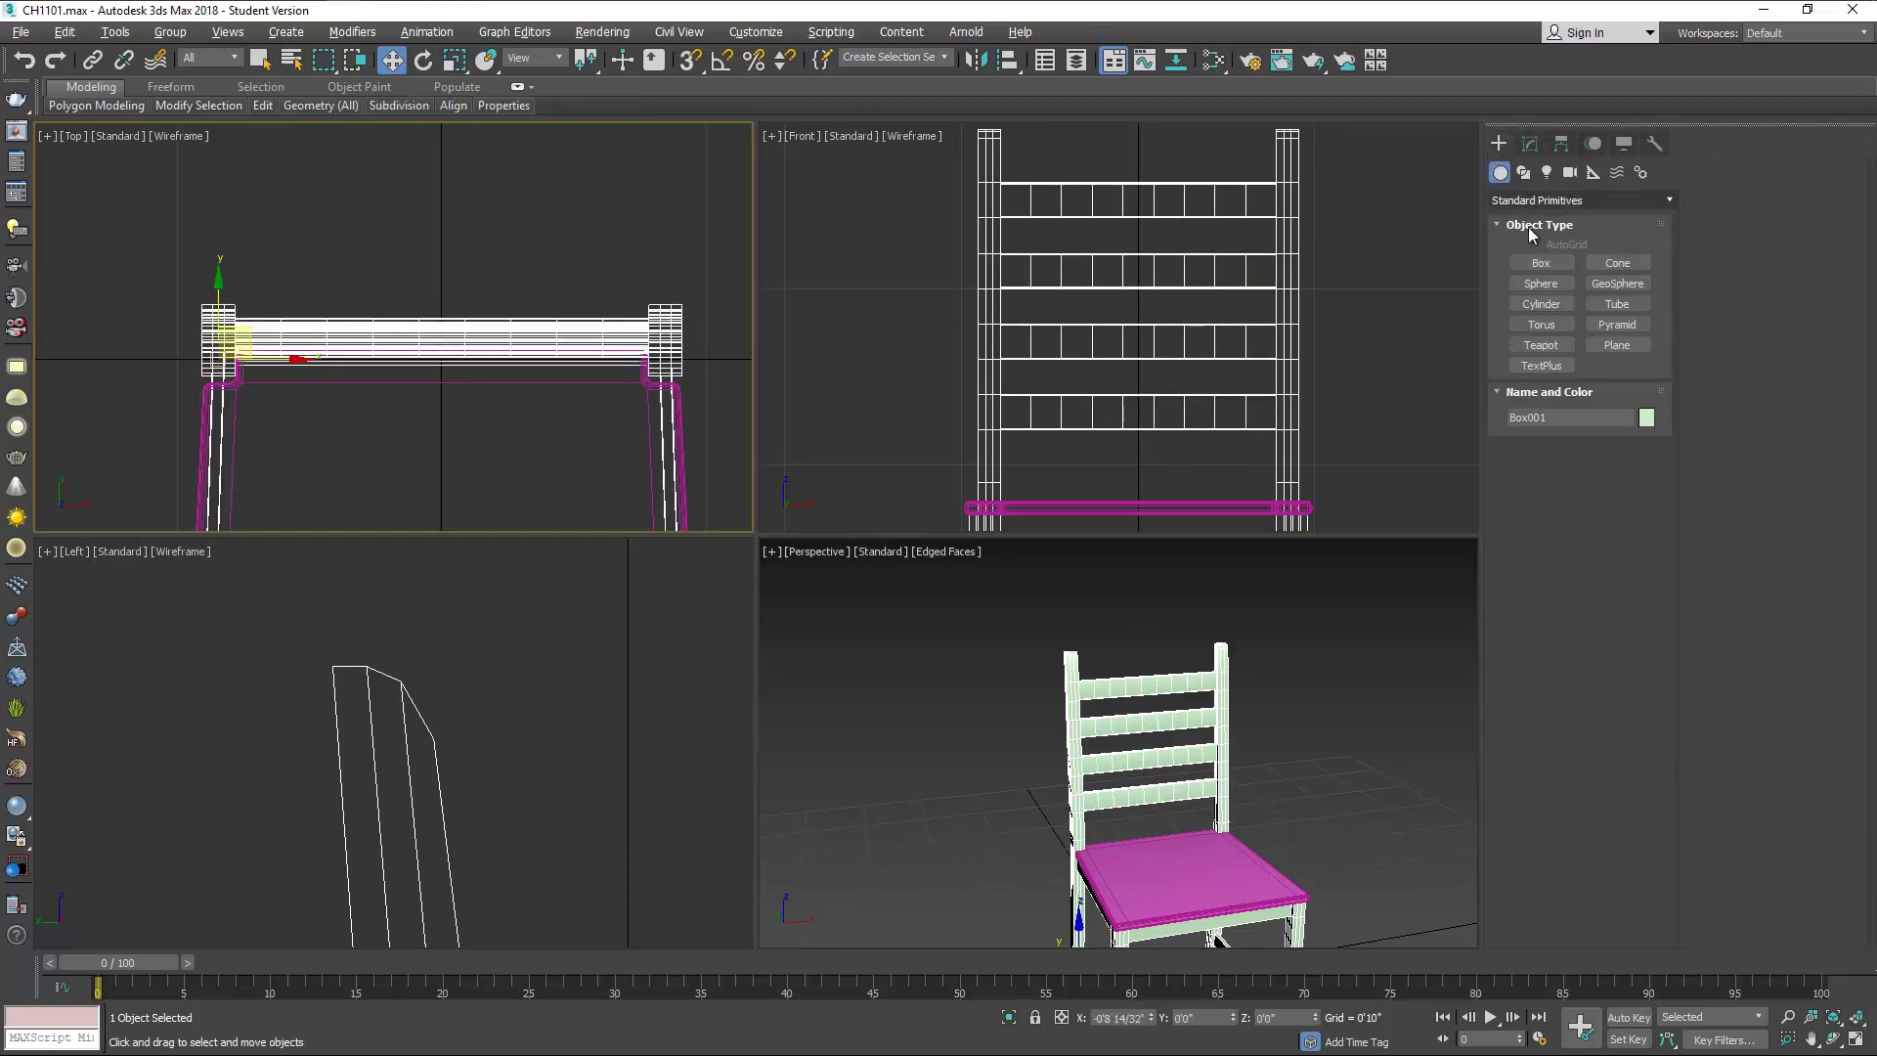
click(1525, 178)
click(1550, 319)
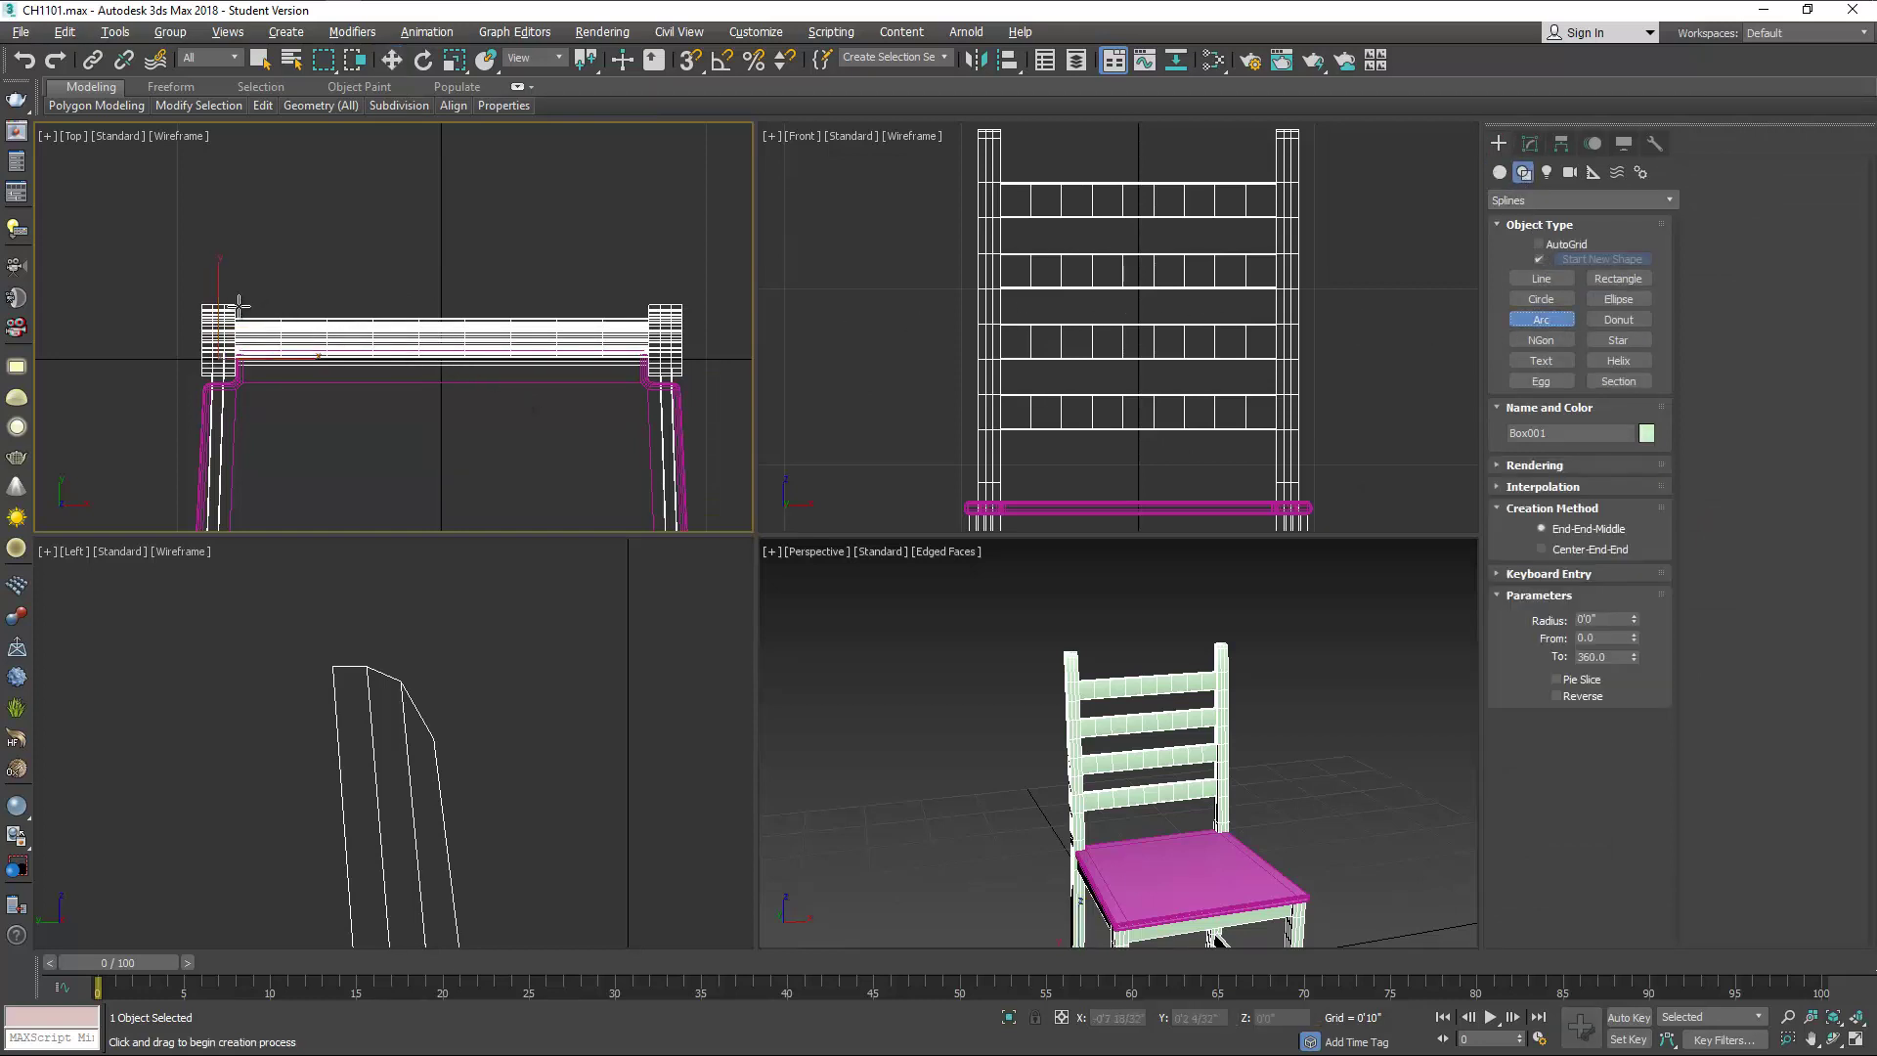
drag(238, 313, 647, 313)
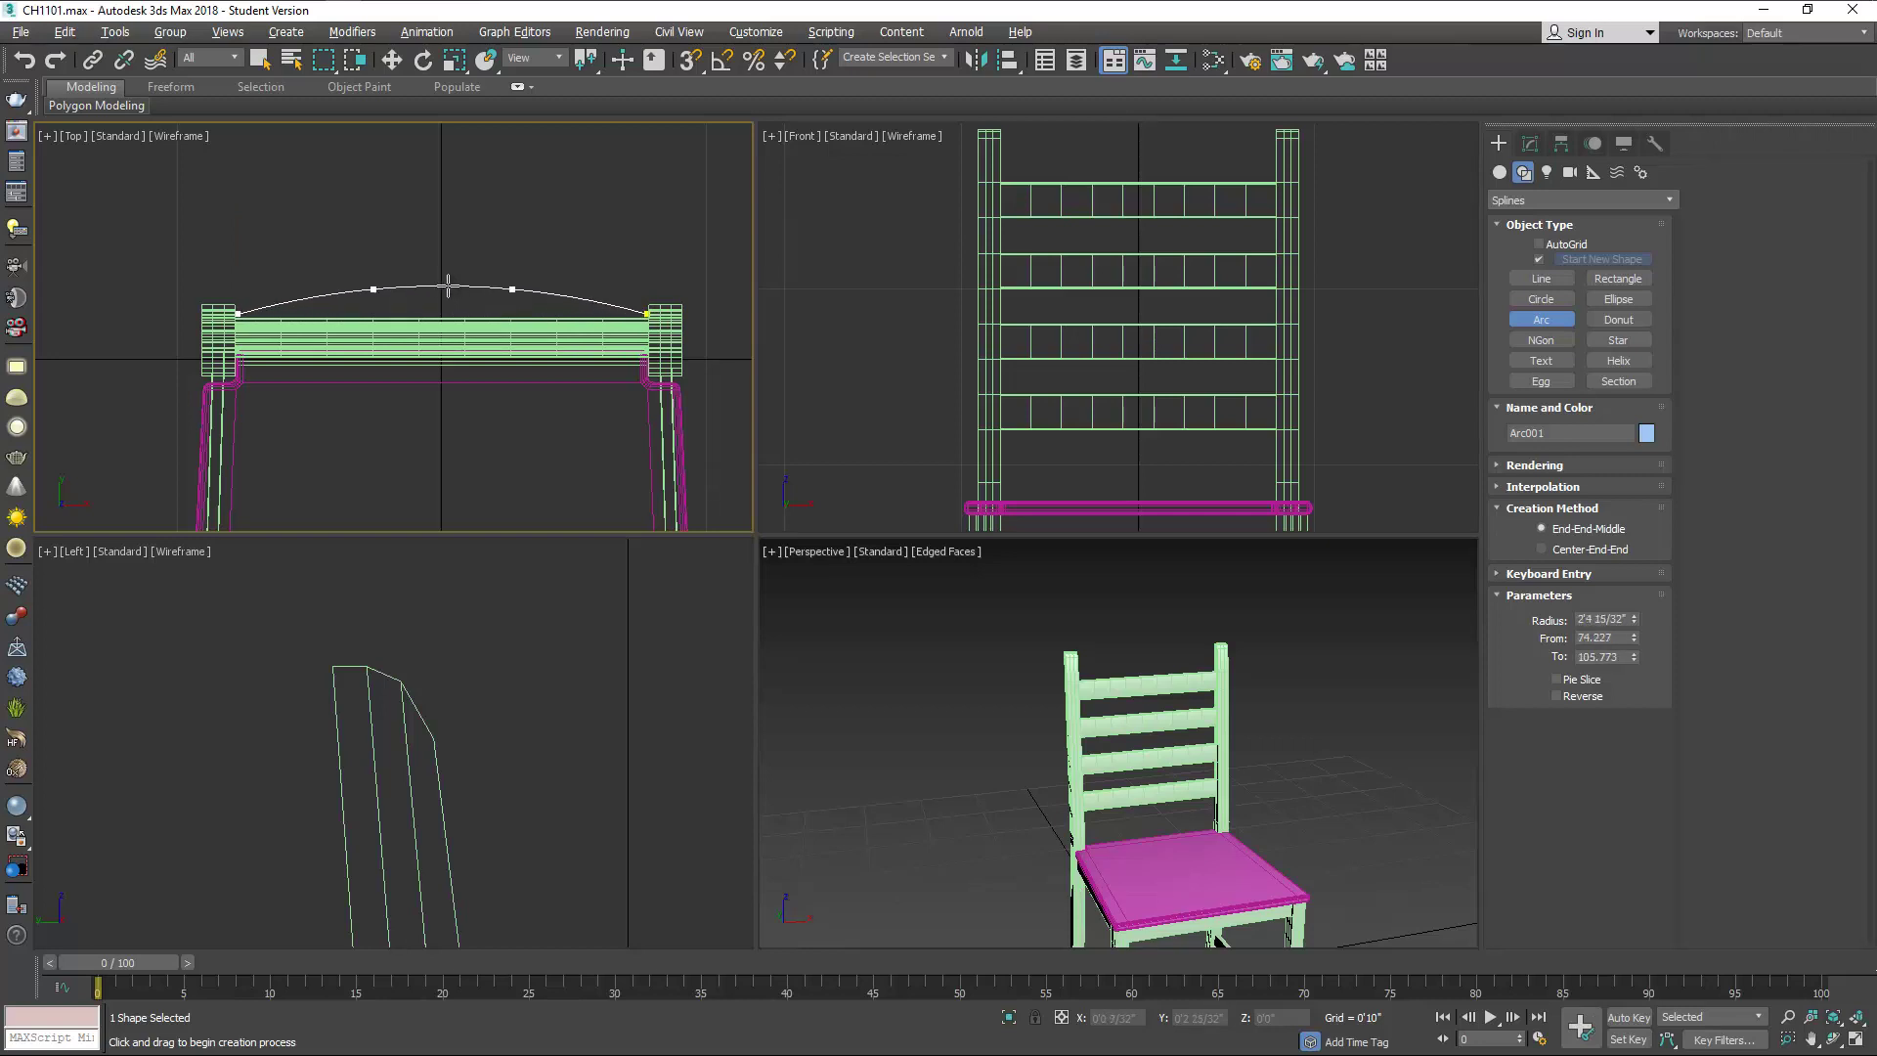
click(448, 286)
Maximize the Top view and nudge the arc toward the chair back.
key(alt+w)
key(w)
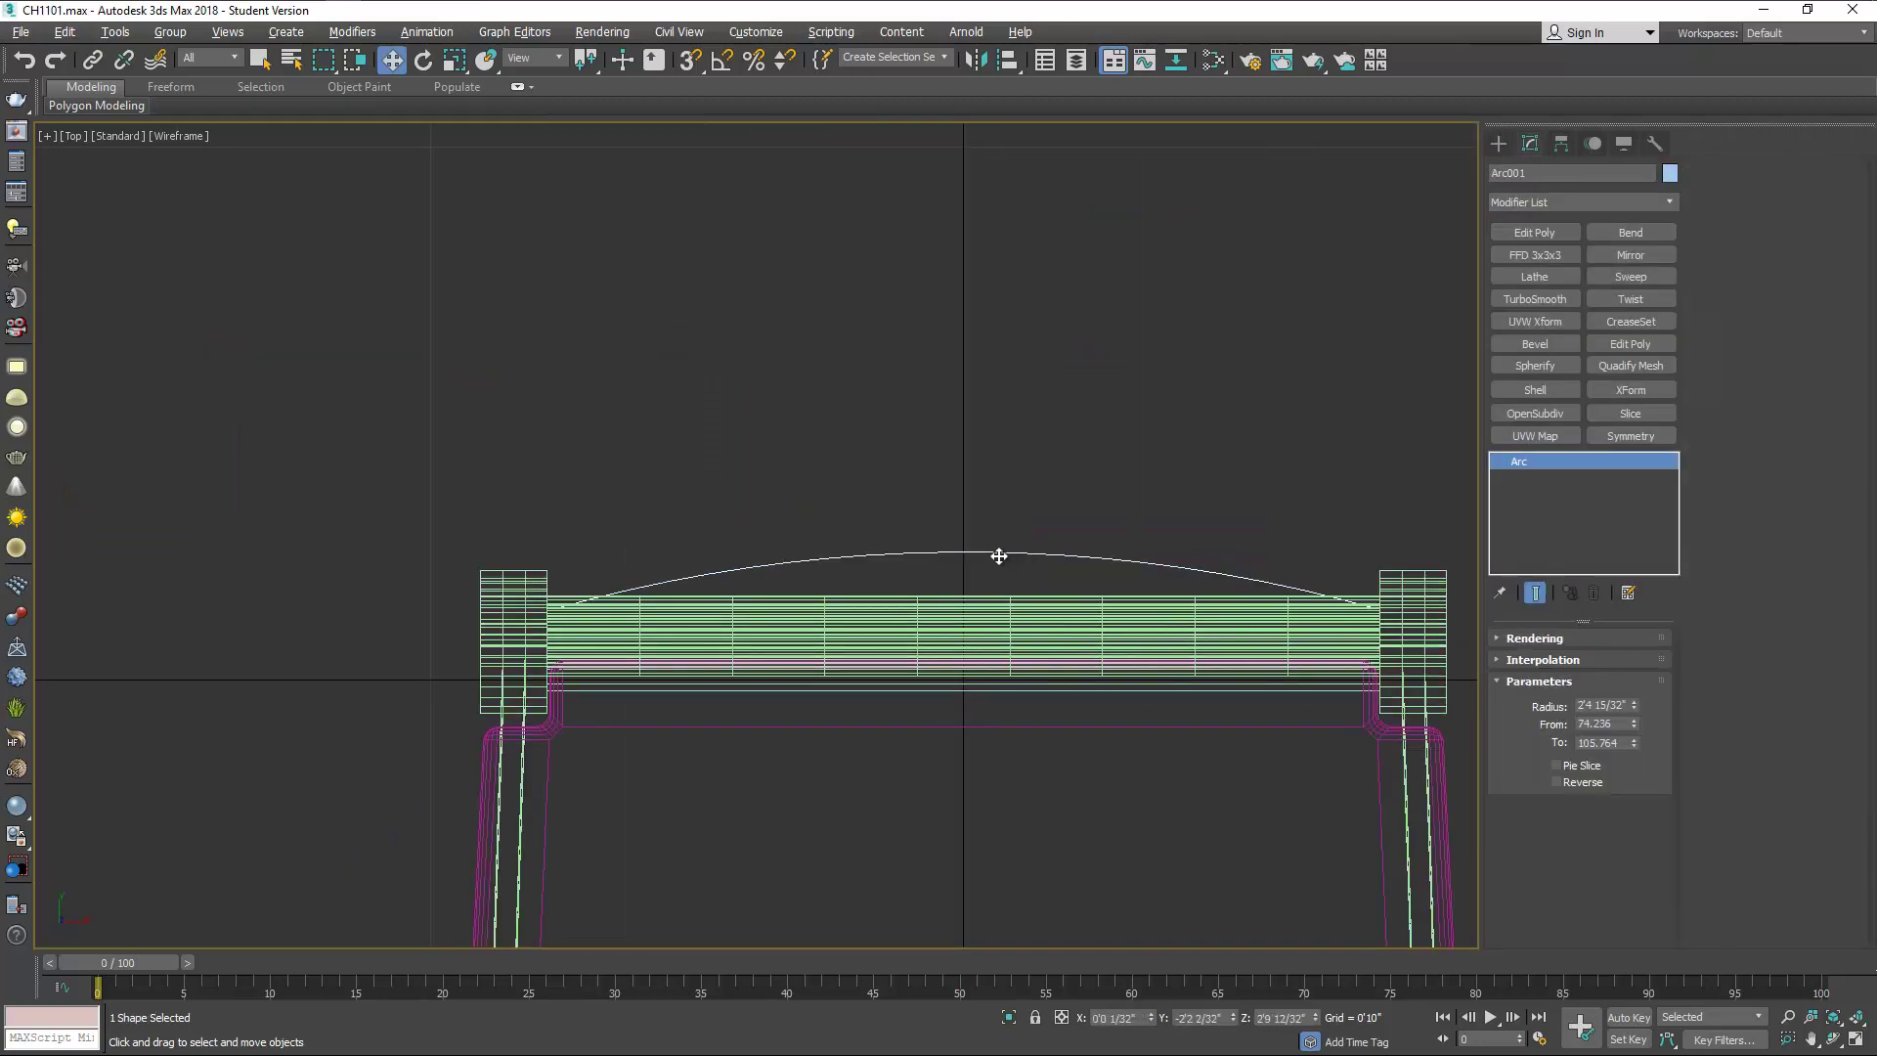
middle_drag(952, 544, 942, 587)
drag(941, 586, 940, 588)
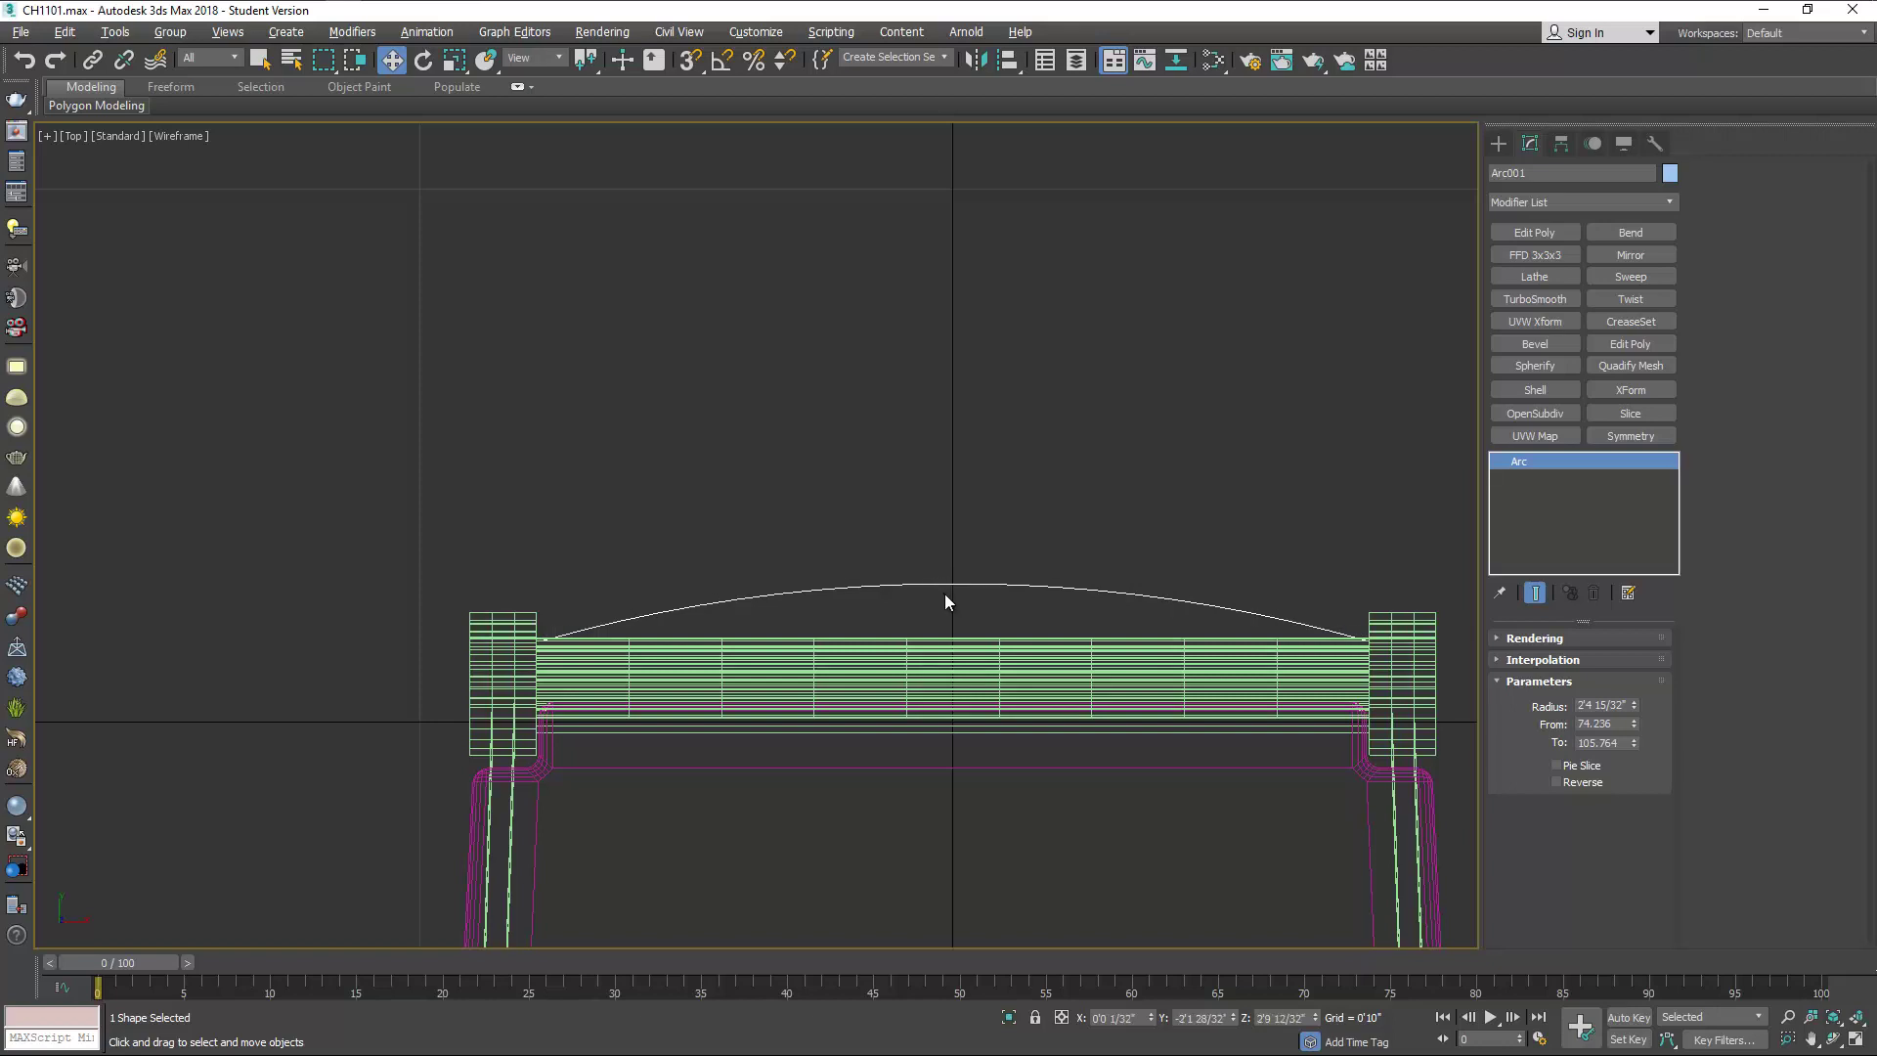
On Box001, move the slat vertices up along Y, then select the middle vertex columns.
click(1256, 650)
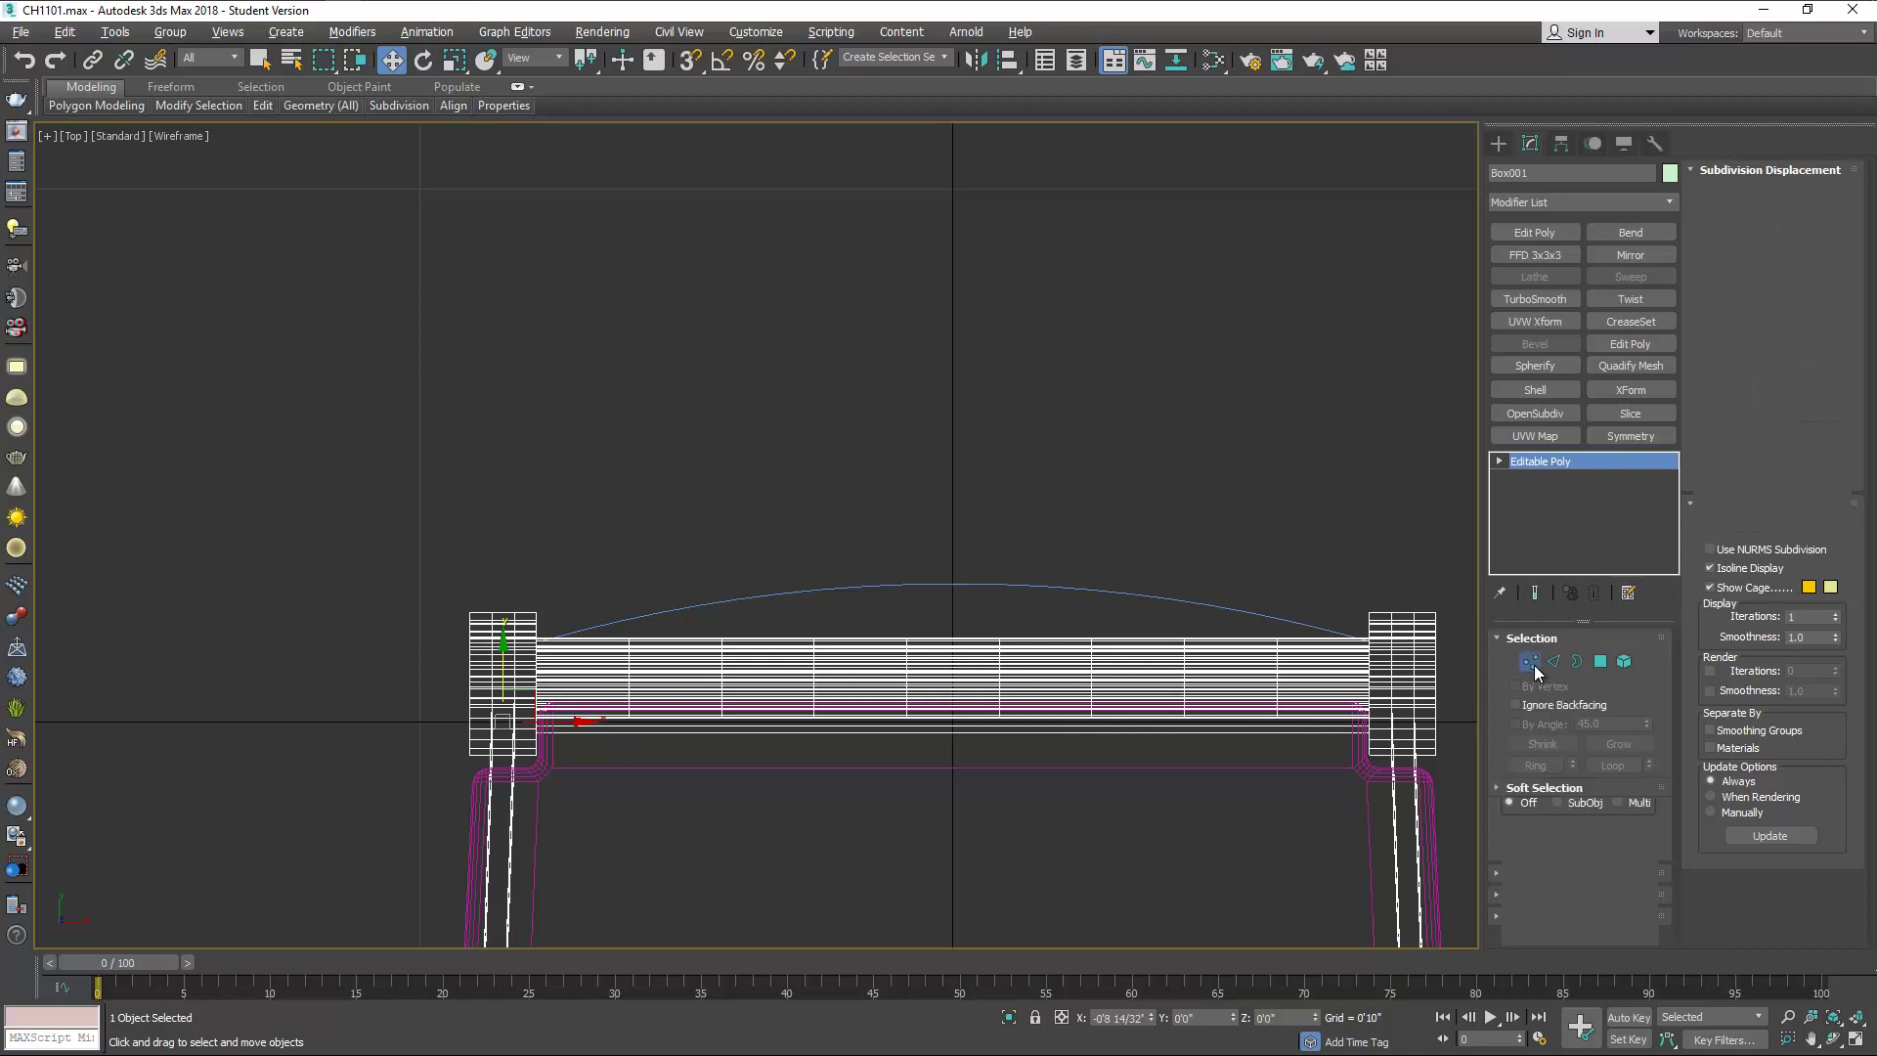
click(1532, 665)
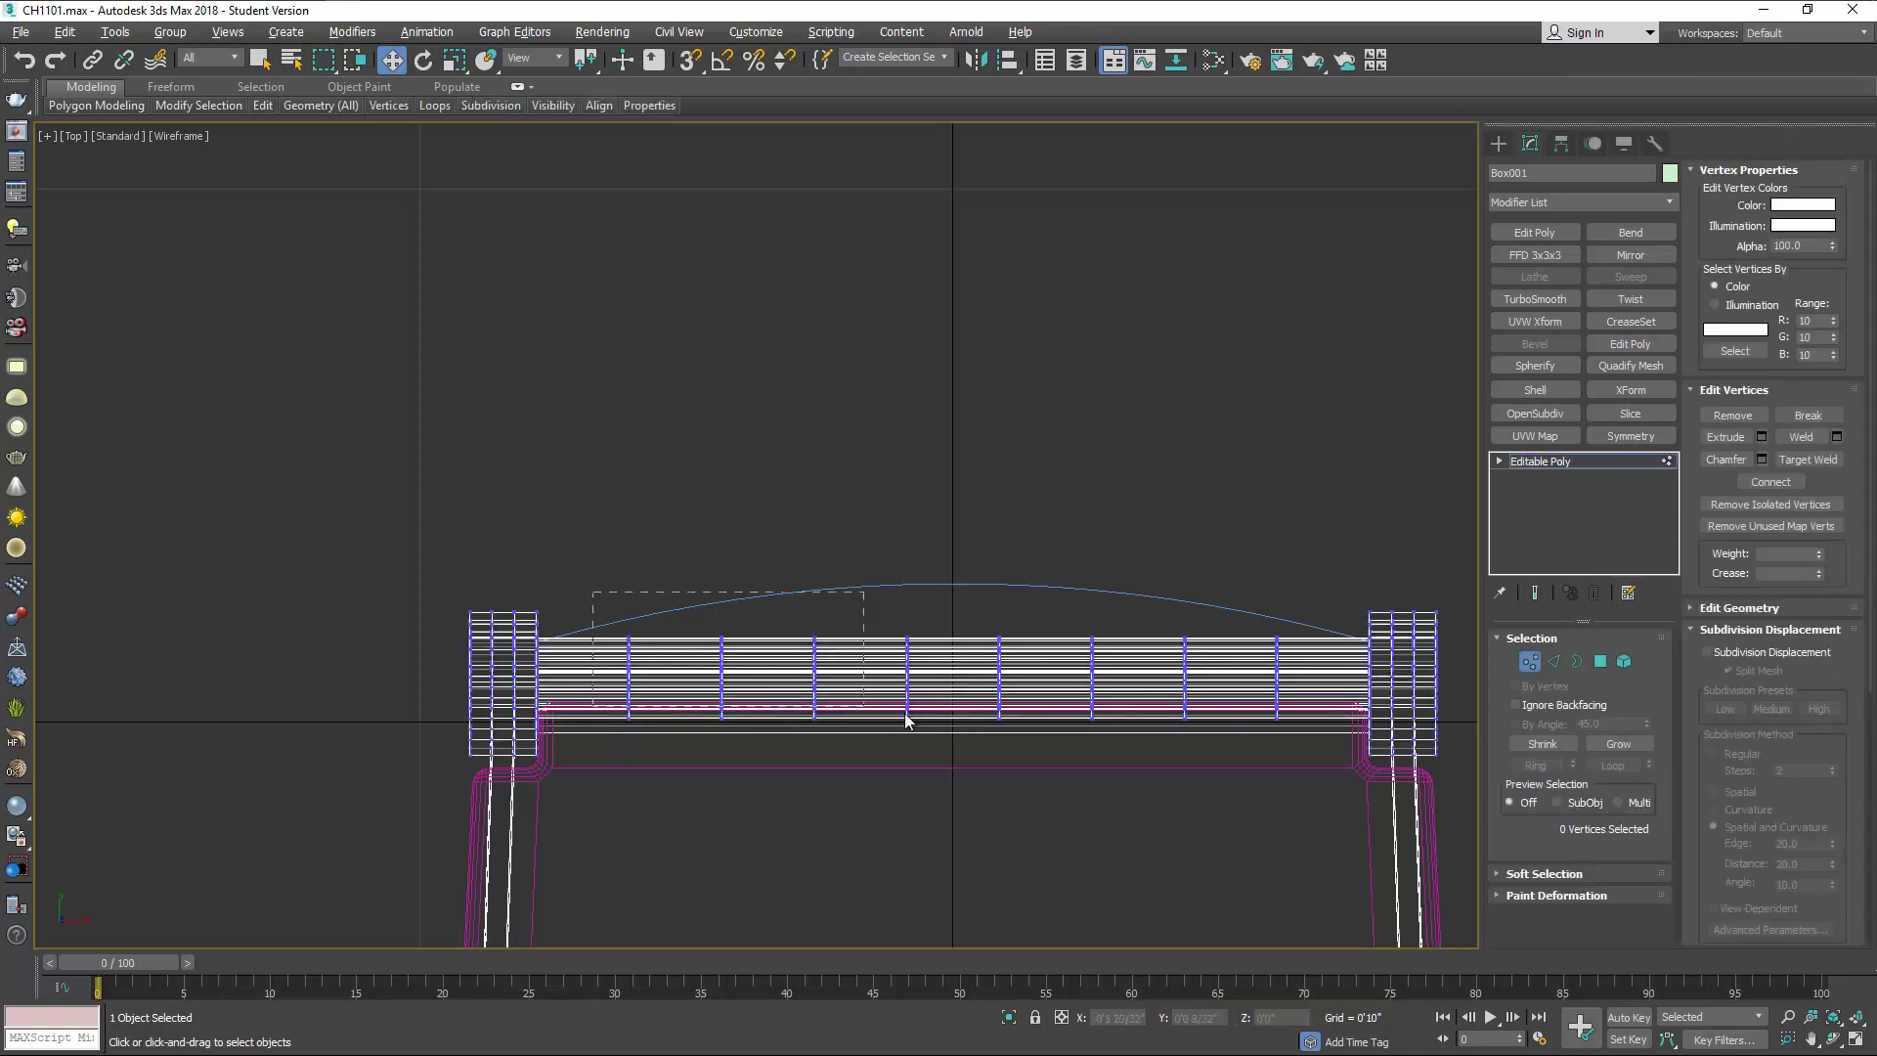
drag(1312, 754, 1312, 754)
drag(953, 613, 953, 592)
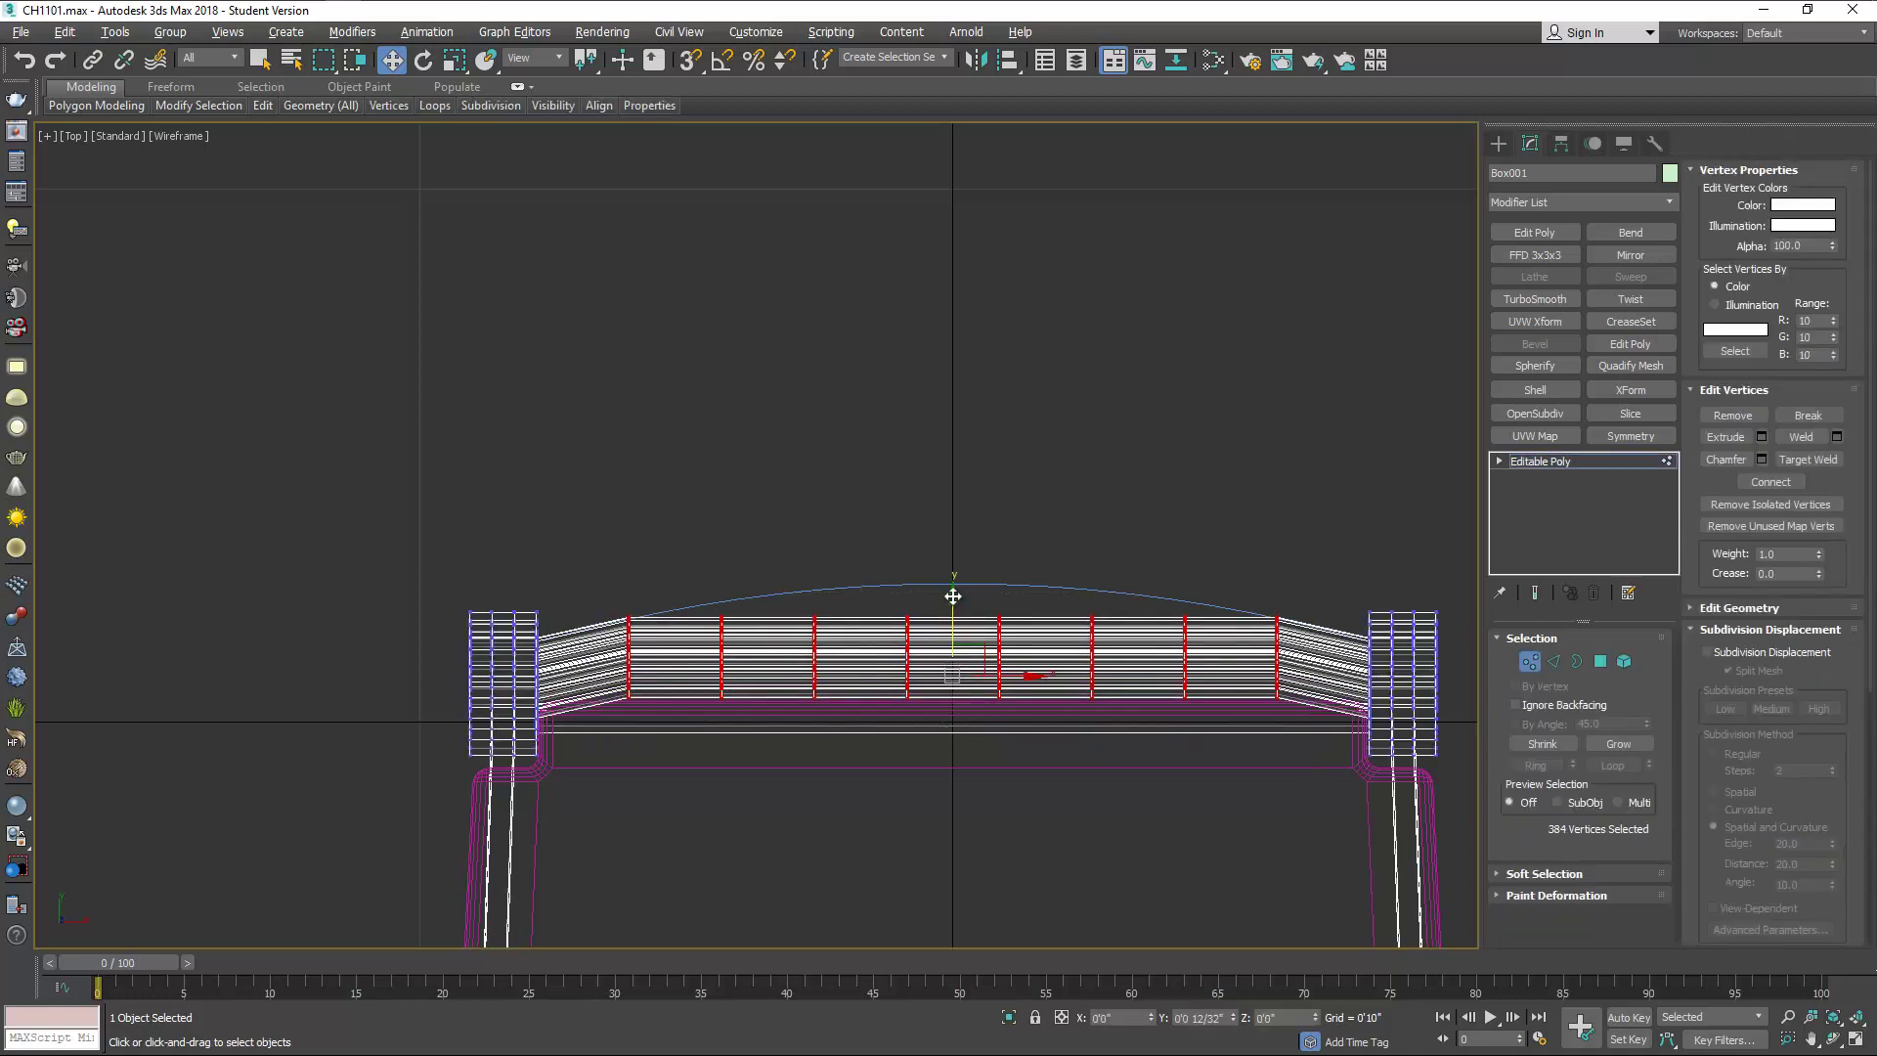
drag(699, 576, 1165, 696)
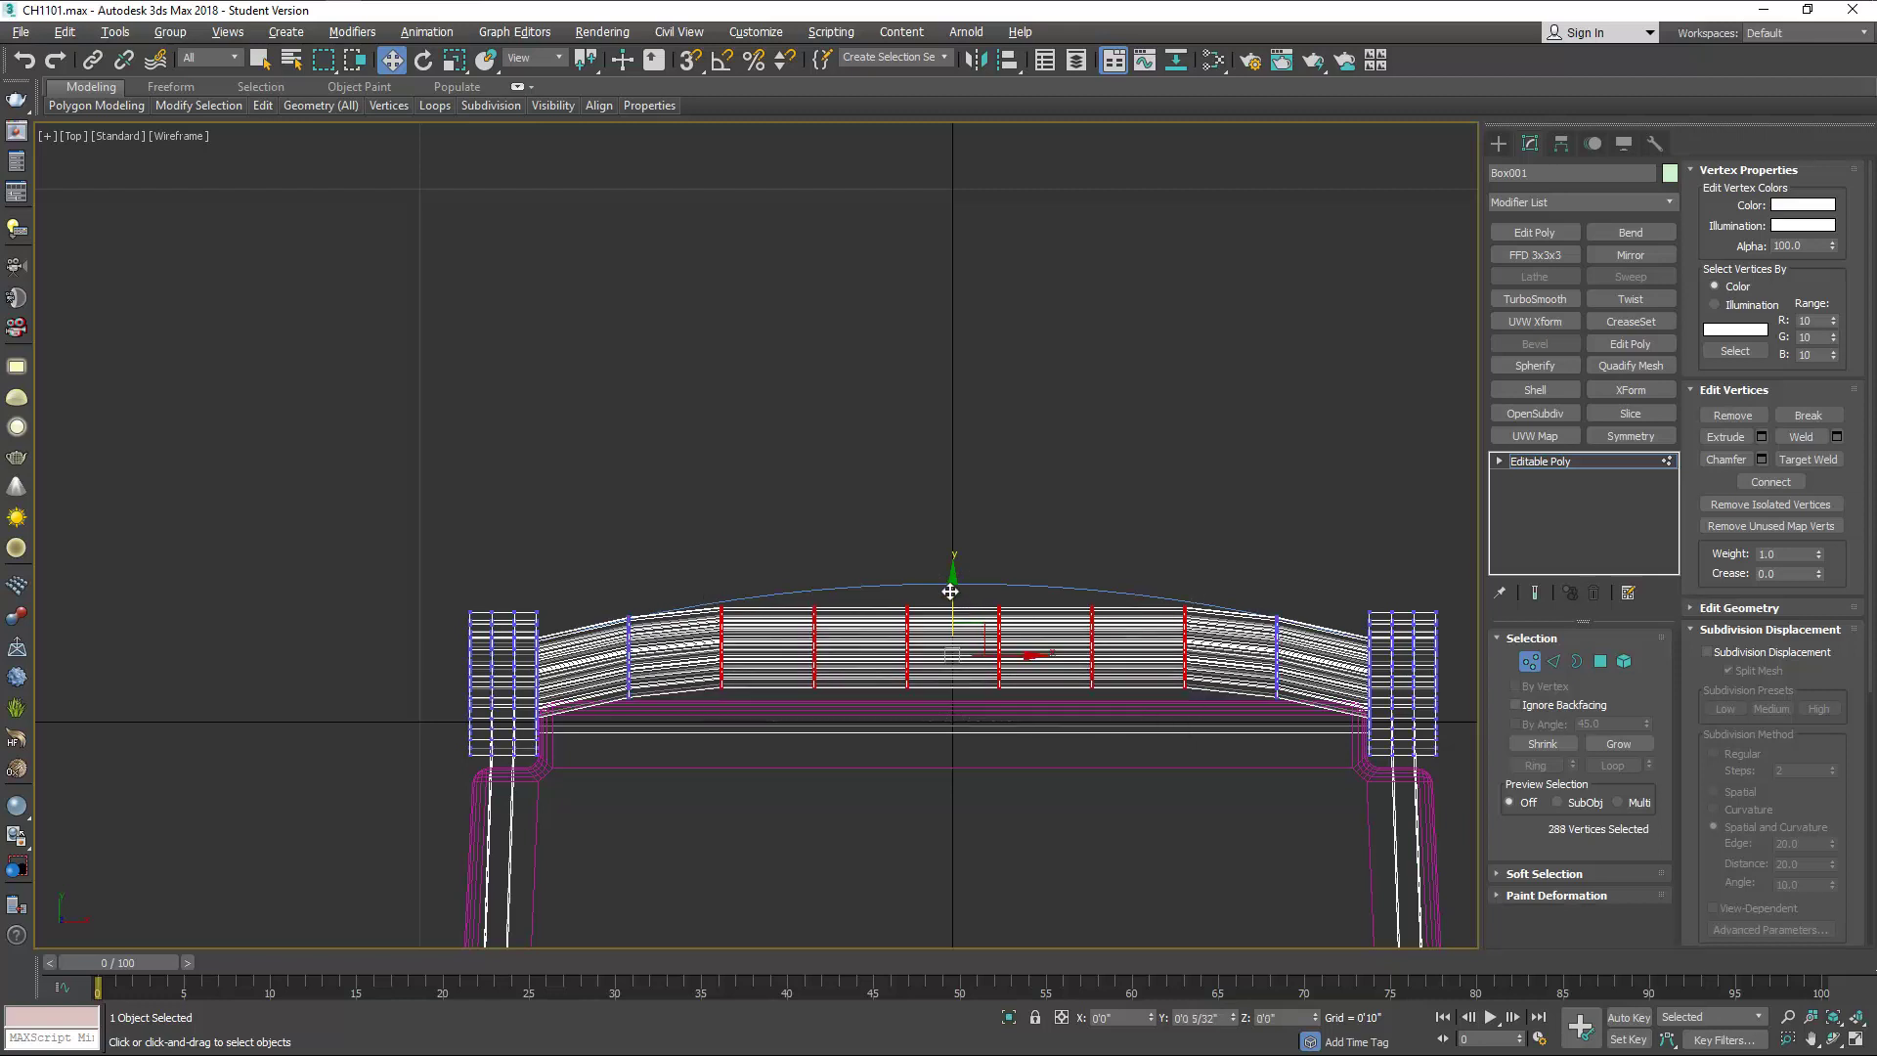